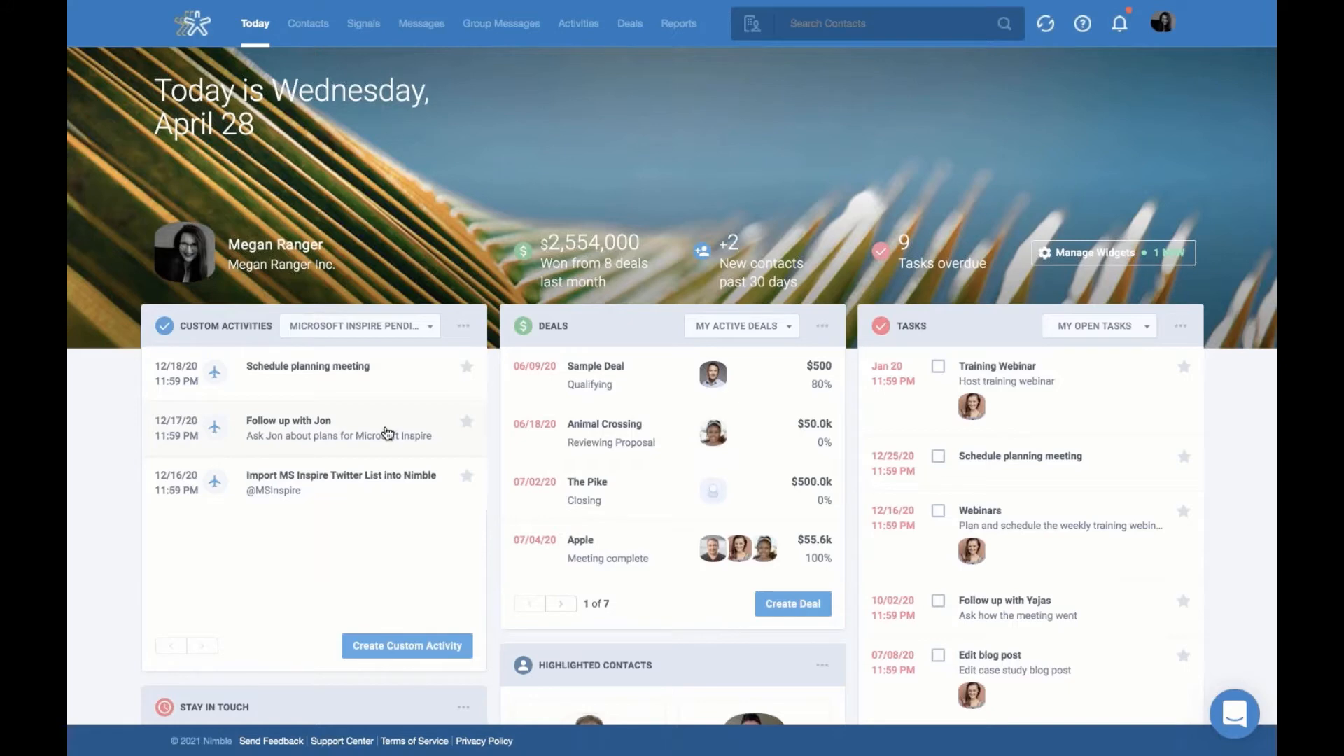
Look over the Today dashboard and open the Networks & Imports settings.
{"action": "scroll", "coordinate": [649, 511], "scroll_direction": "down", "scroll_amount": 4}
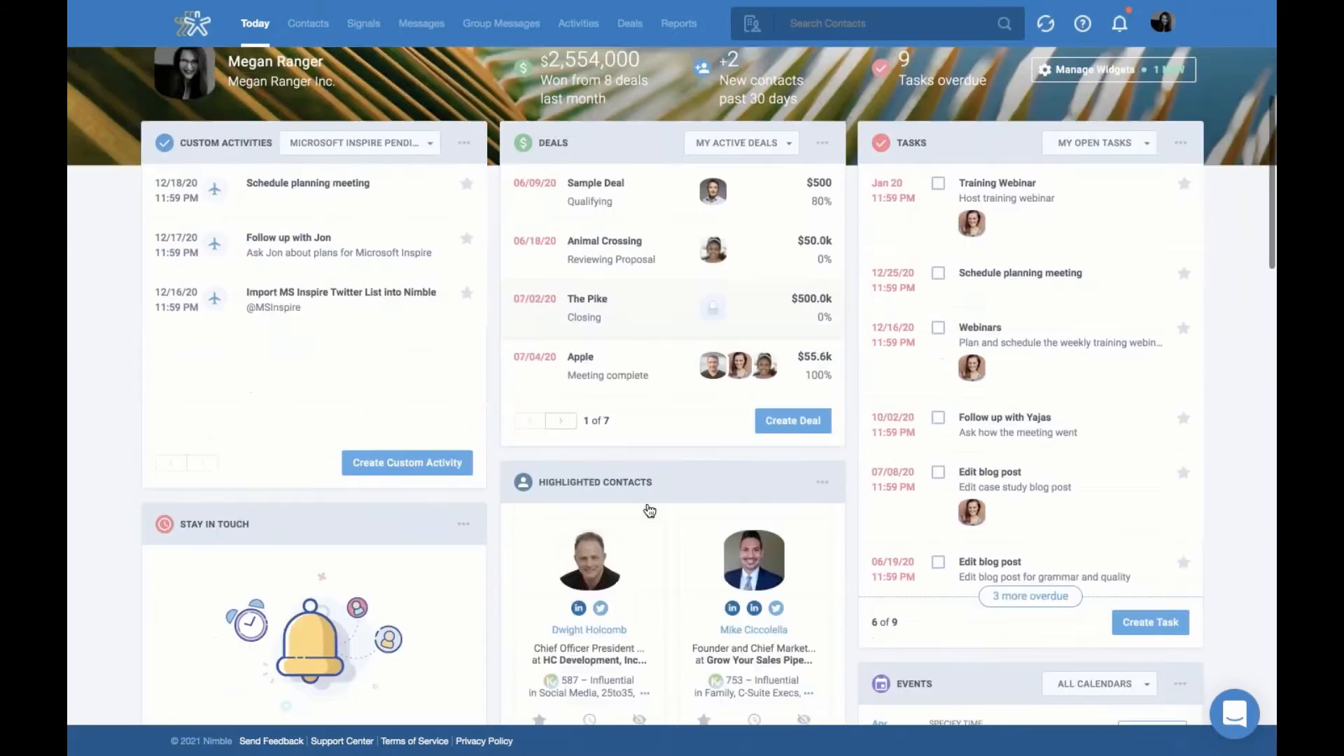
{"action": "scroll", "coordinate": [657, 474], "scroll_direction": "up", "scroll_amount": 4}
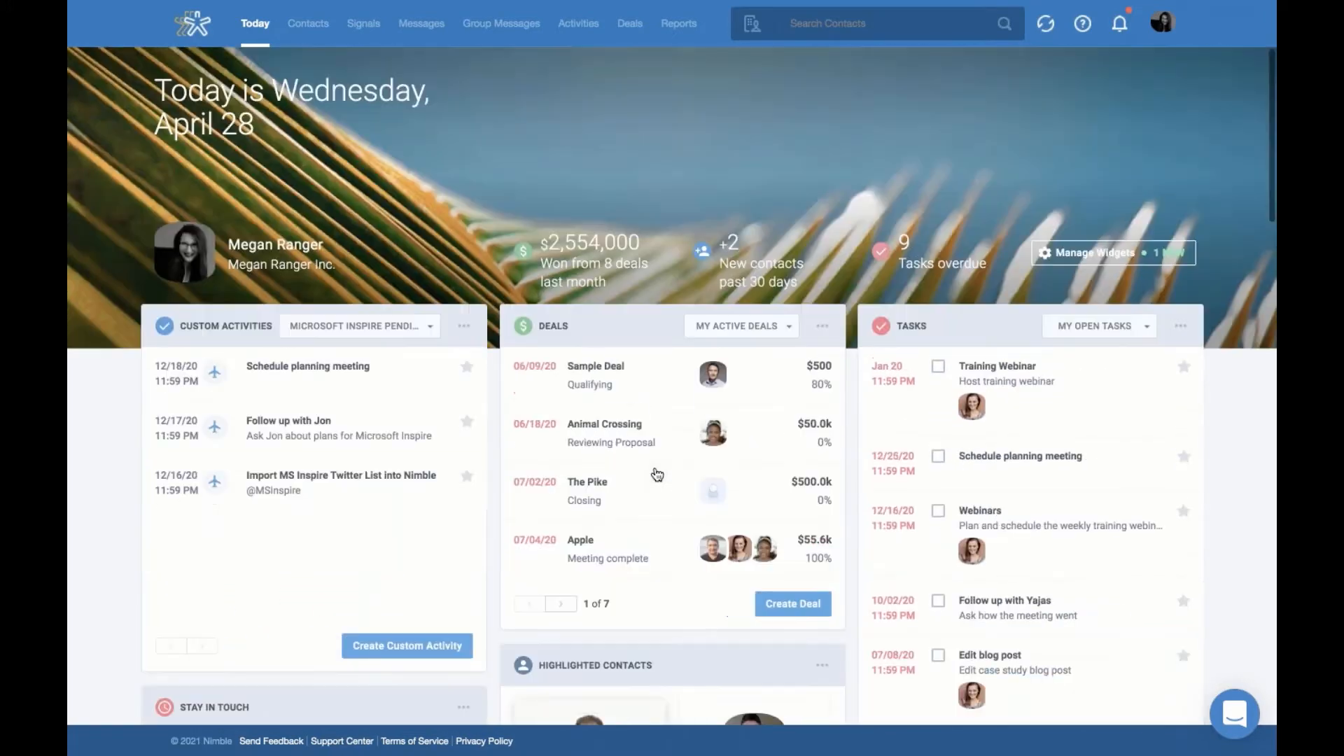
{"action": "left_click", "coordinate": [1164, 32]}
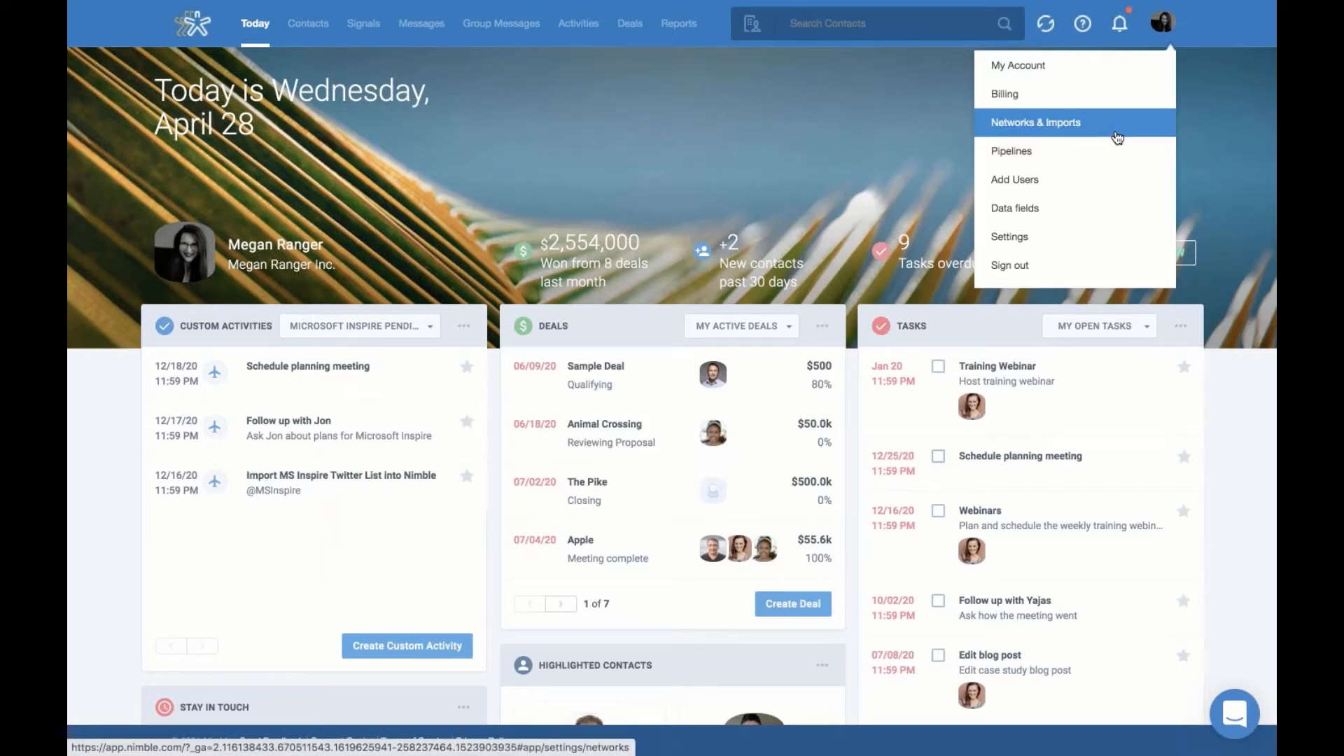
{"action": "left_click", "coordinate": [1166, 31]}
{"action": "left_click", "coordinate": [1166, 31]}
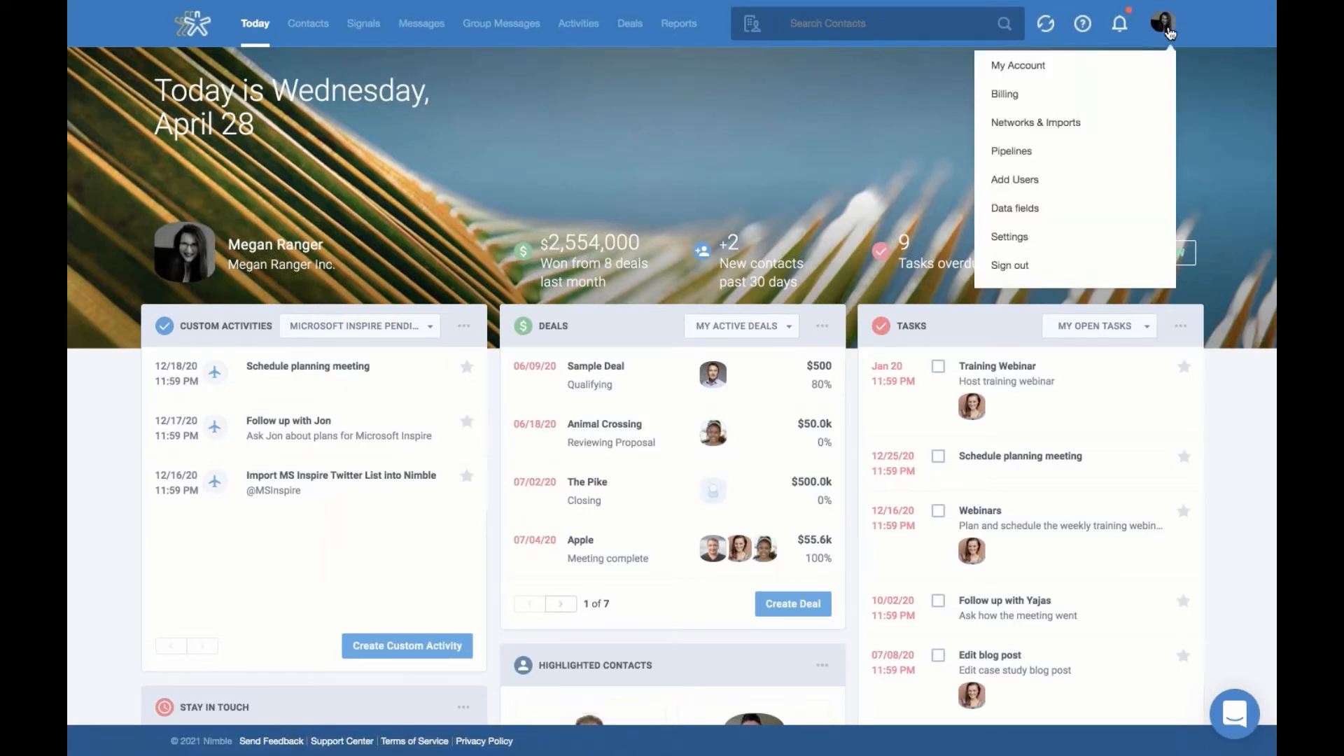
{"action": "left_click", "coordinate": [1108, 128]}
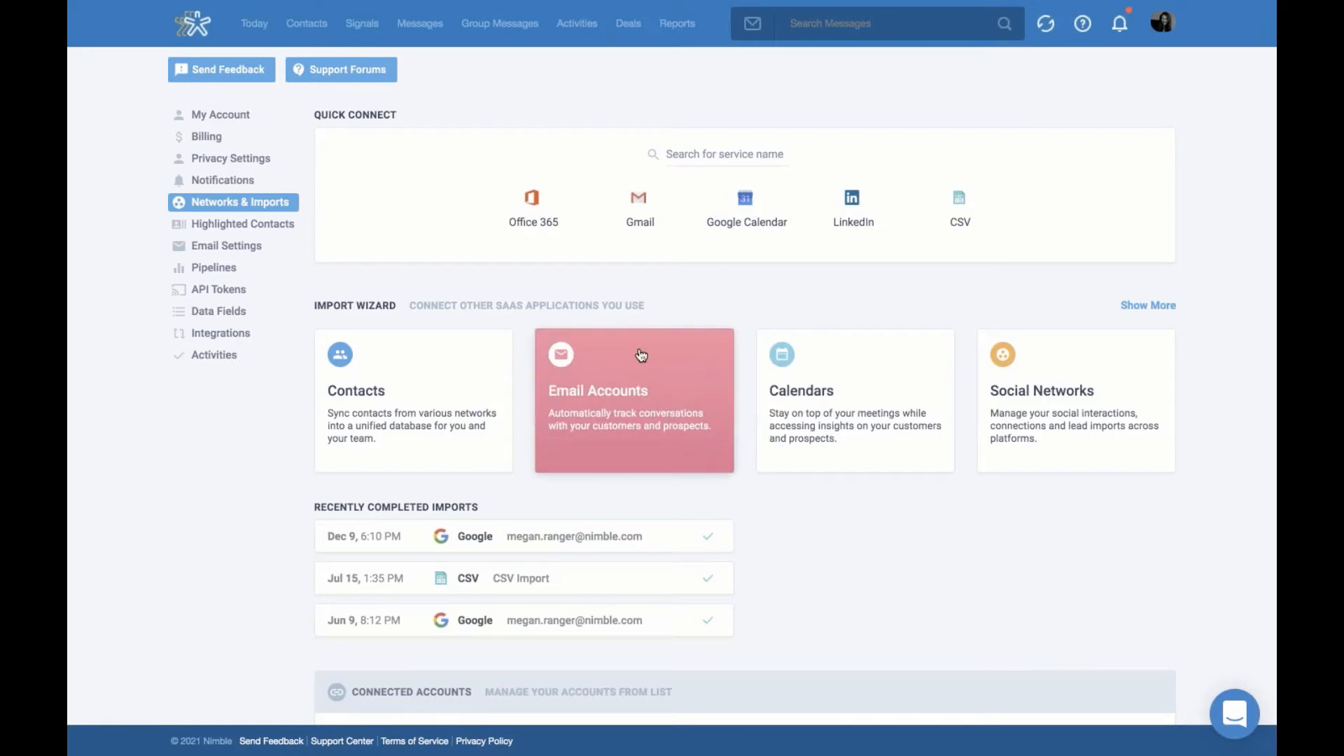
View the Office 365 connection options and the IMAP email connection form, returning to the networks overview without connecting anything.
{"action": "left_click", "coordinate": [534, 235]}
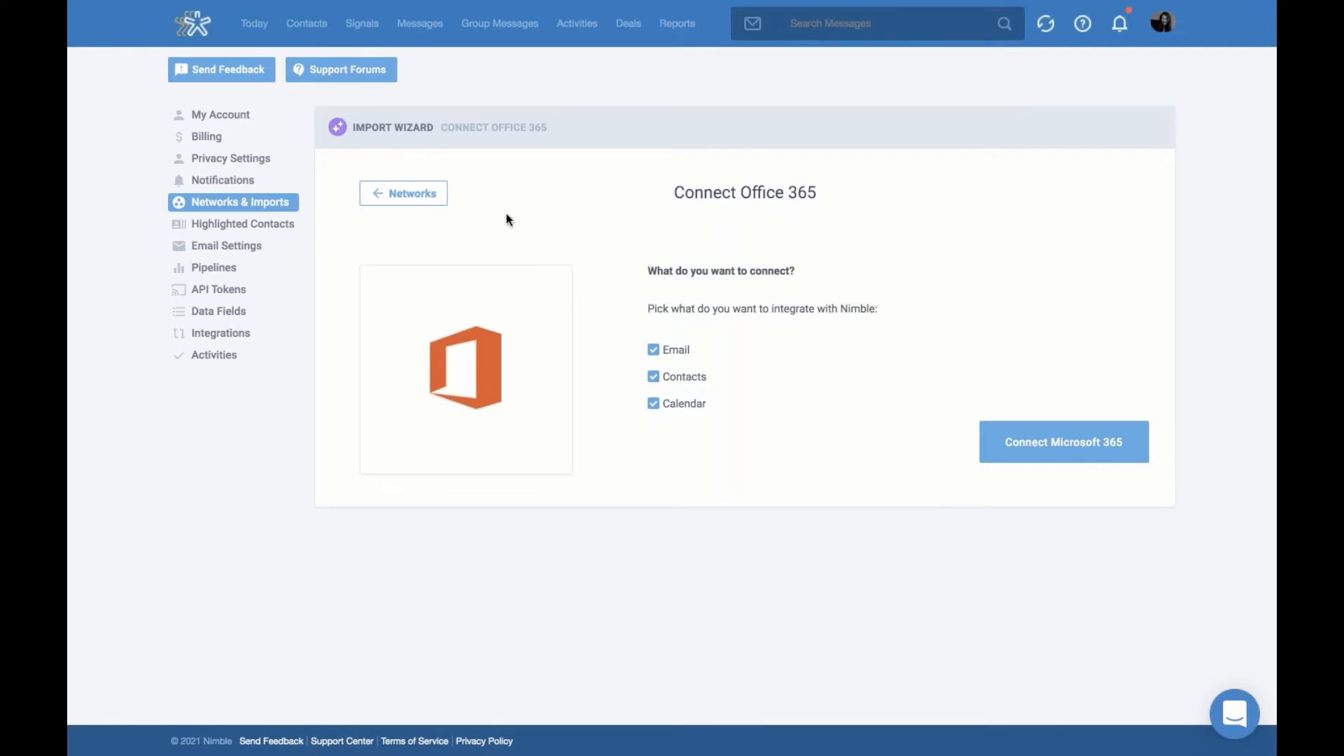
{"action": "left_click", "coordinate": [432, 198]}
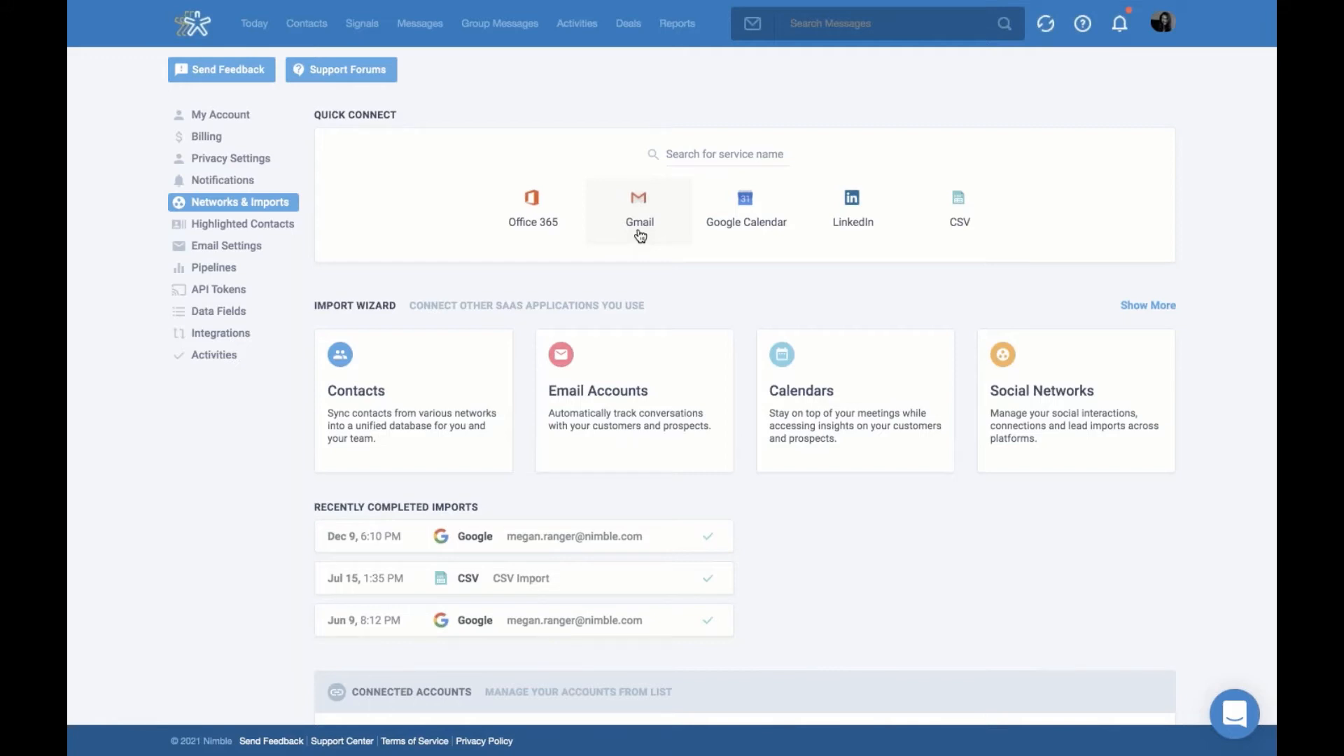
{"action": "left_click", "coordinate": [658, 436]}
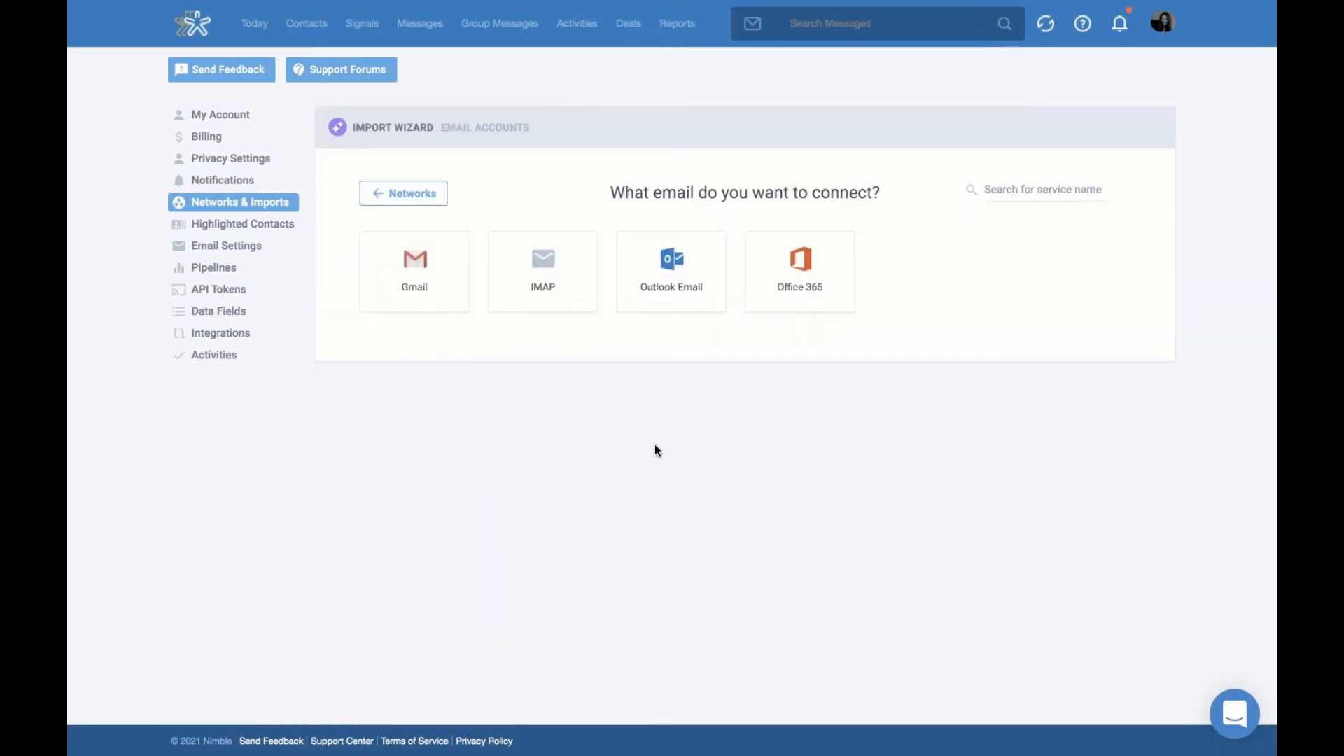
{"action": "left_click", "coordinate": [411, 191]}
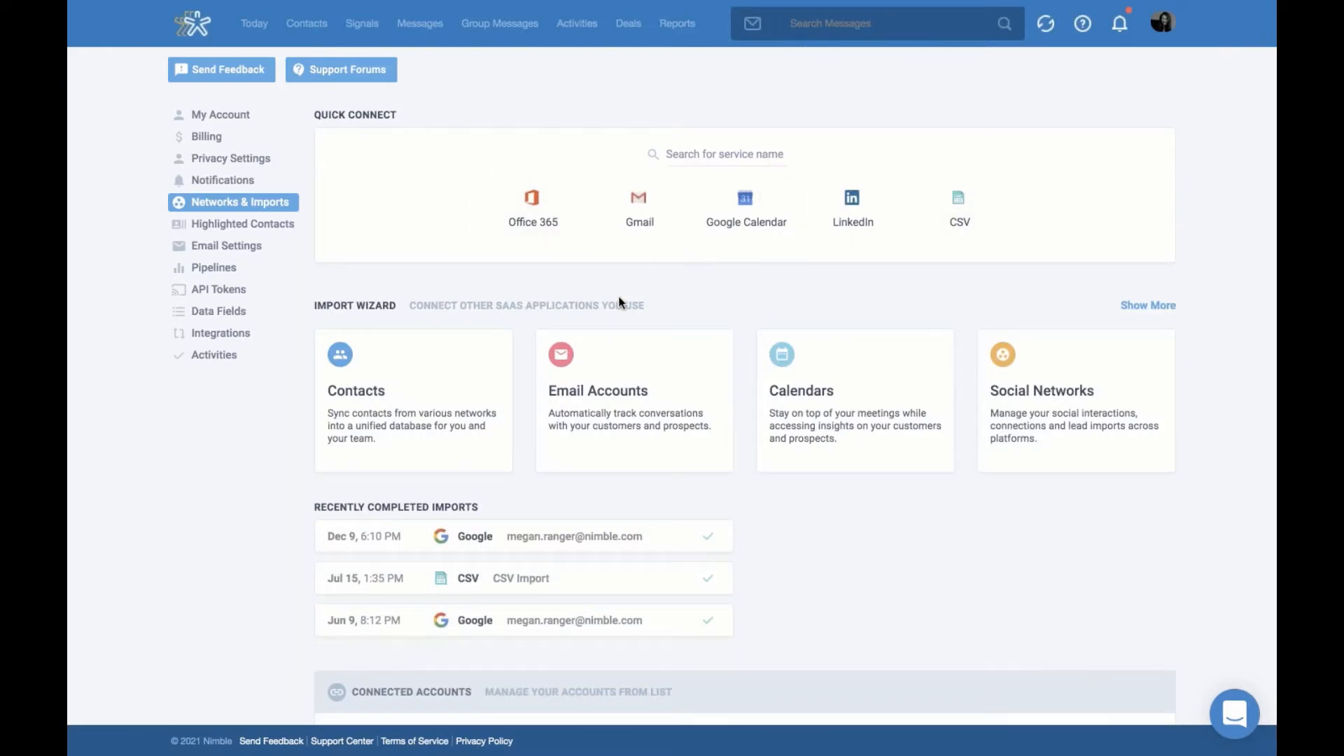
{"action": "left_click", "coordinate": [603, 402]}
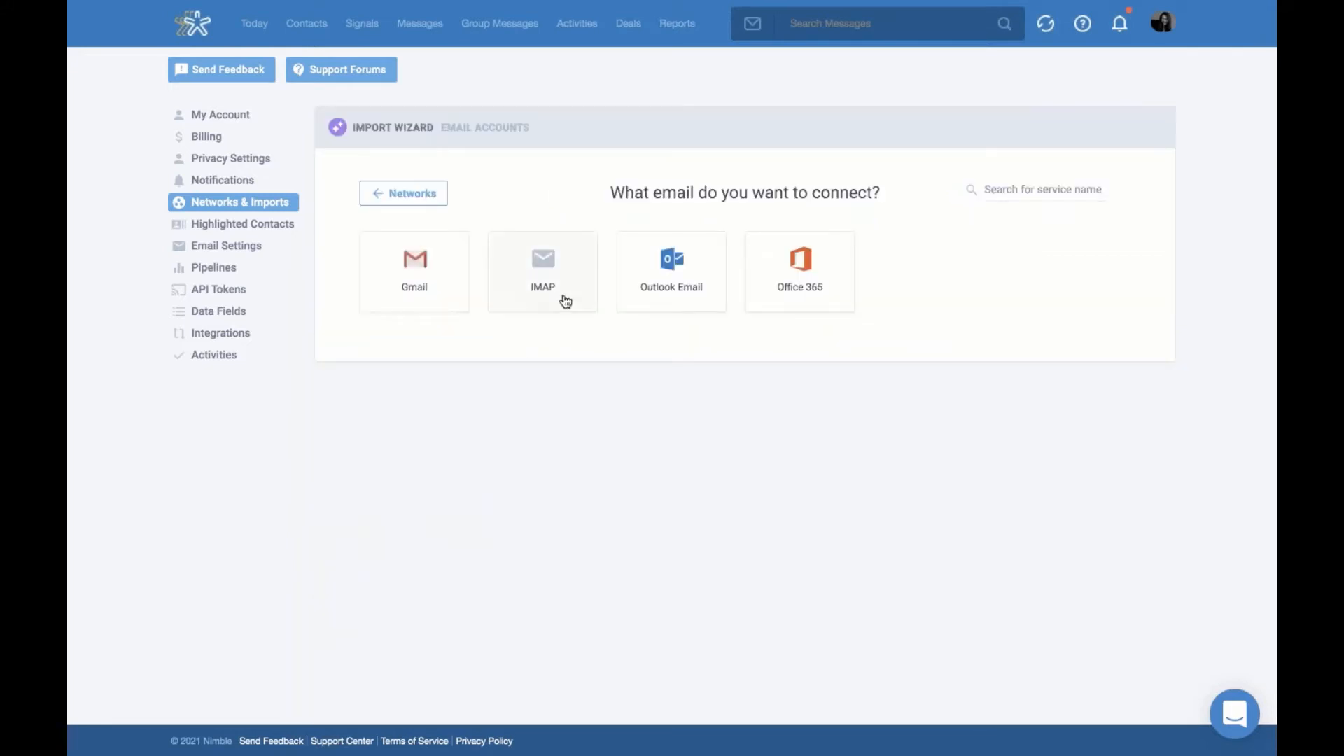
{"action": "left_click", "coordinate": [565, 301]}
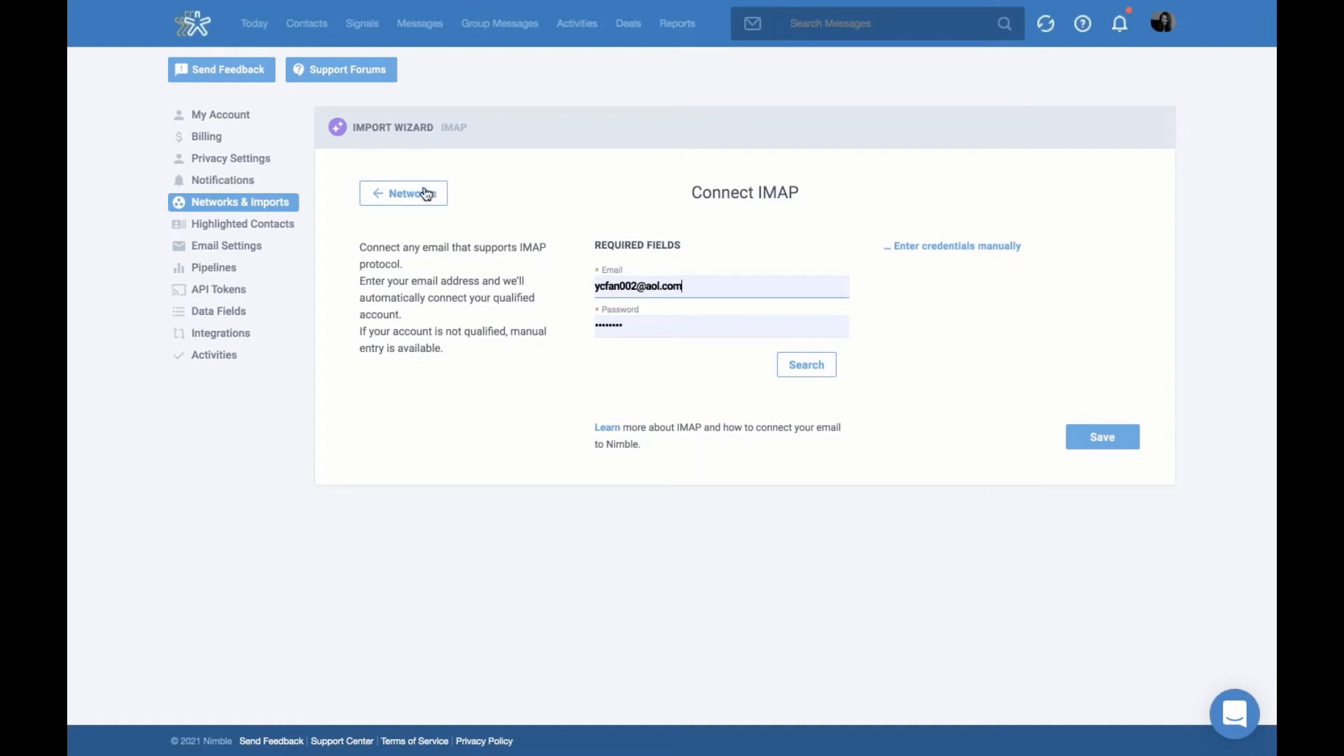
{"action": "left_click", "coordinate": [424, 197]}
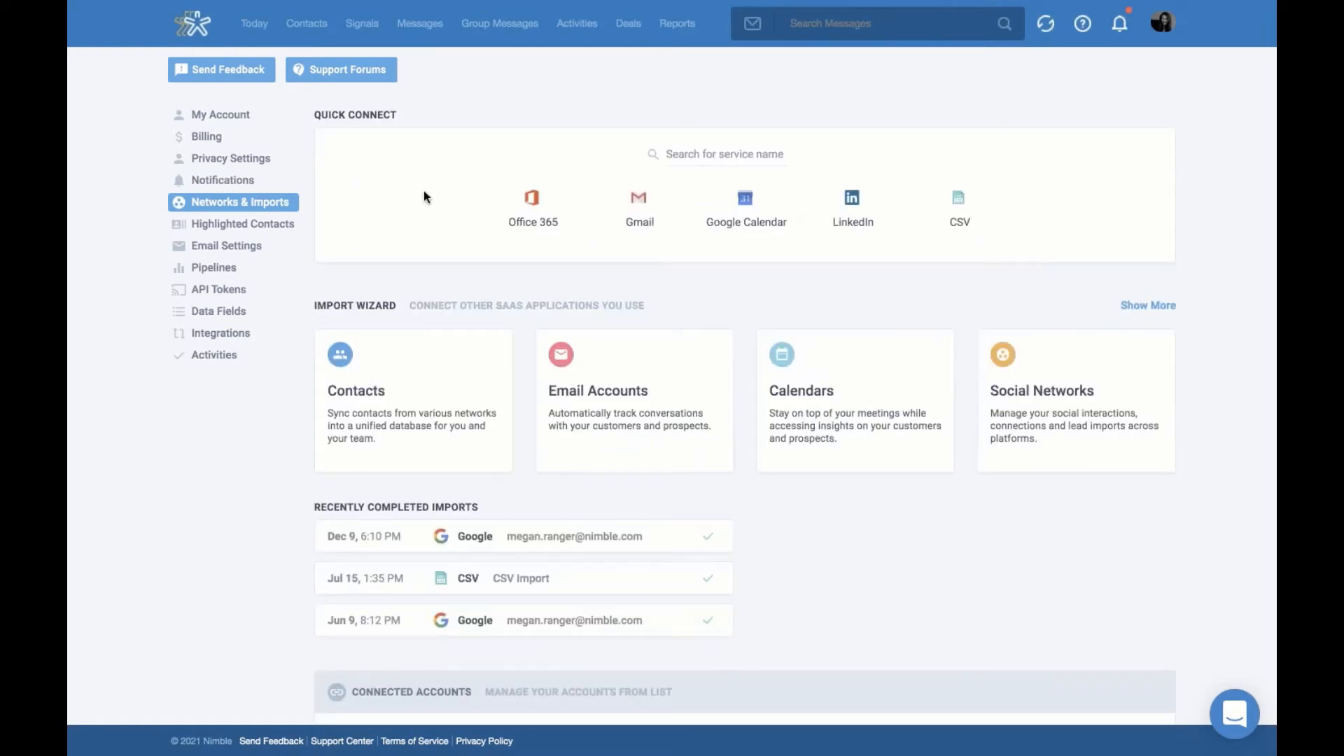
Examine the connected accounts and the contact group choices for importing contacts from the Twitter account.
{"action": "scroll", "coordinate": [452, 297], "scroll_direction": "down", "scroll_amount": 6}
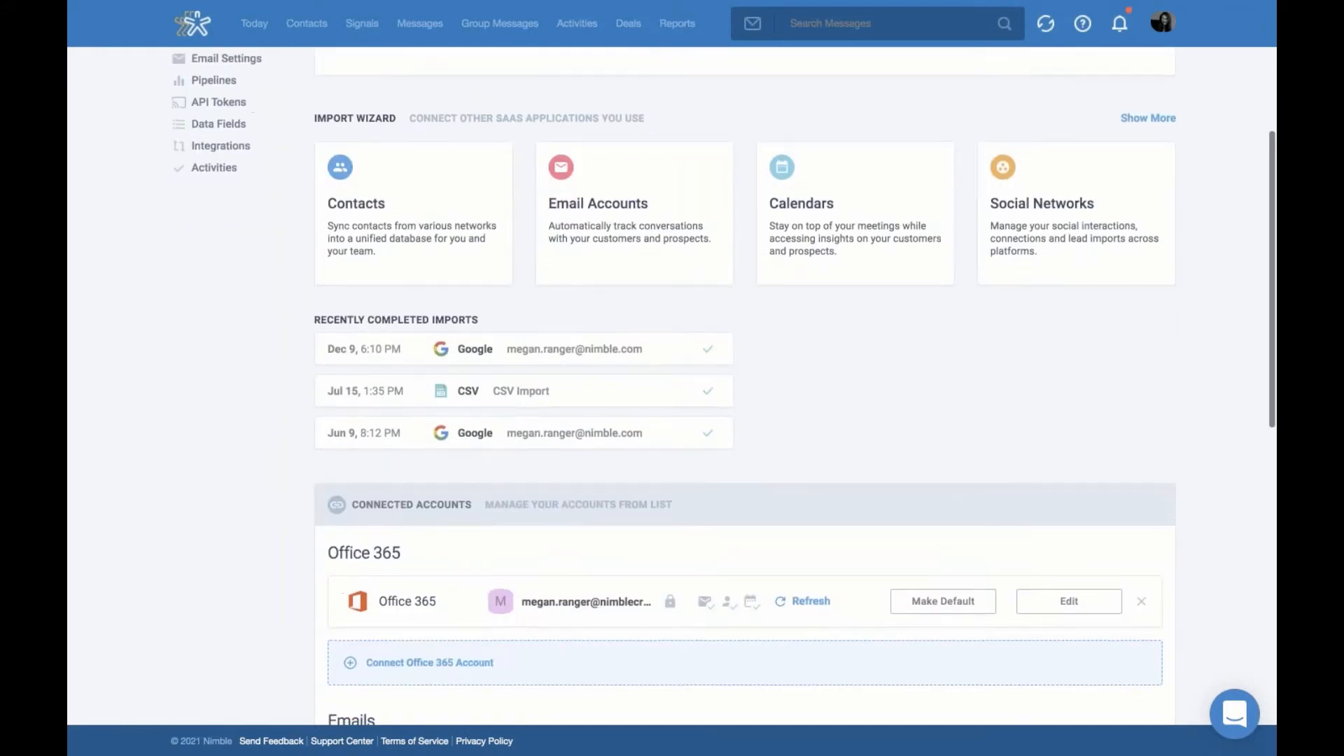
{"action": "scroll", "coordinate": [614, 462], "scroll_direction": "down", "scroll_amount": 5}
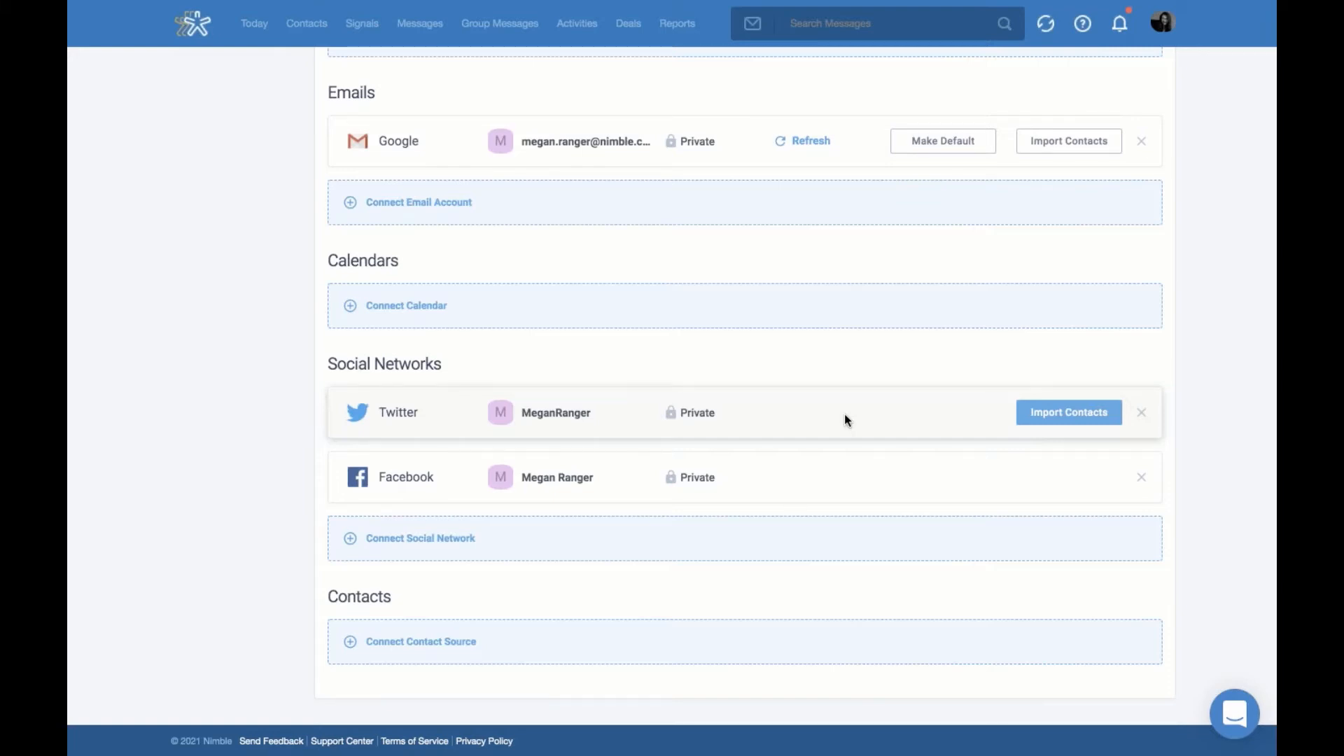
{"action": "left_click", "coordinate": [1074, 421]}
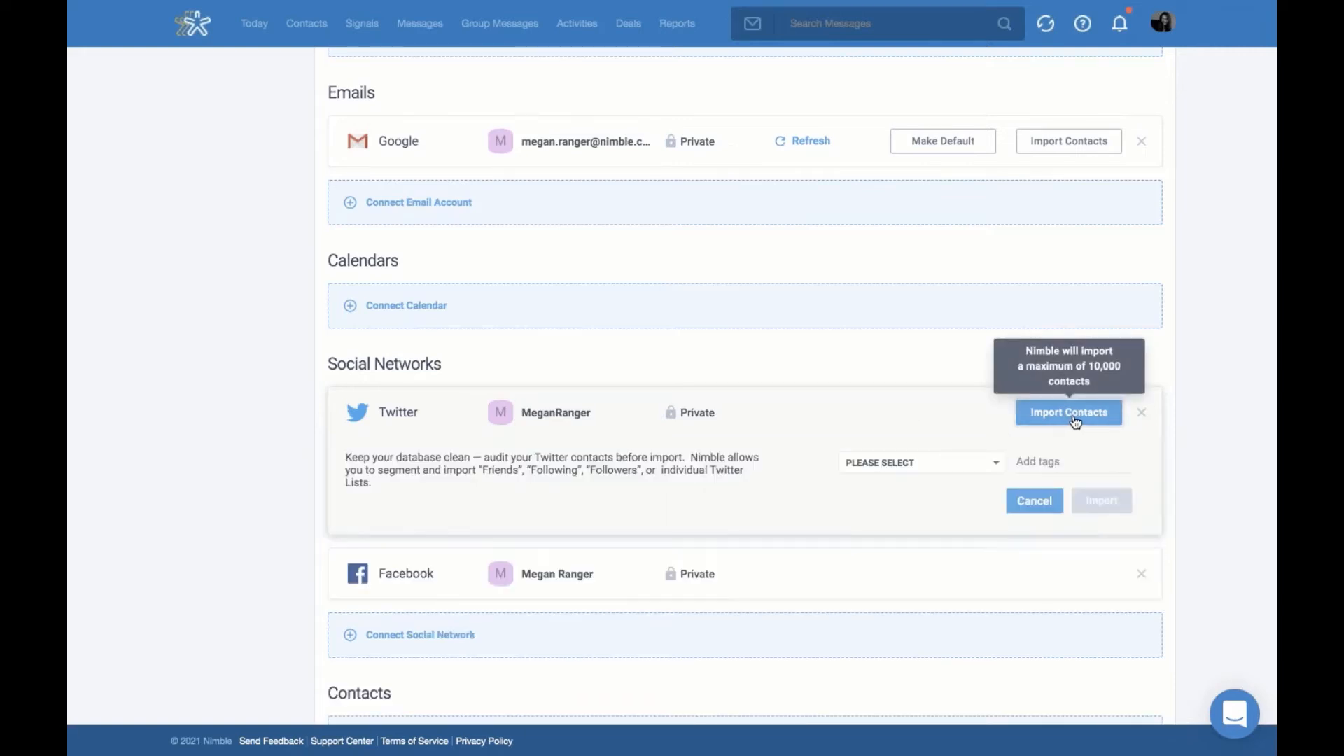
{"action": "left_click", "coordinate": [957, 468]}
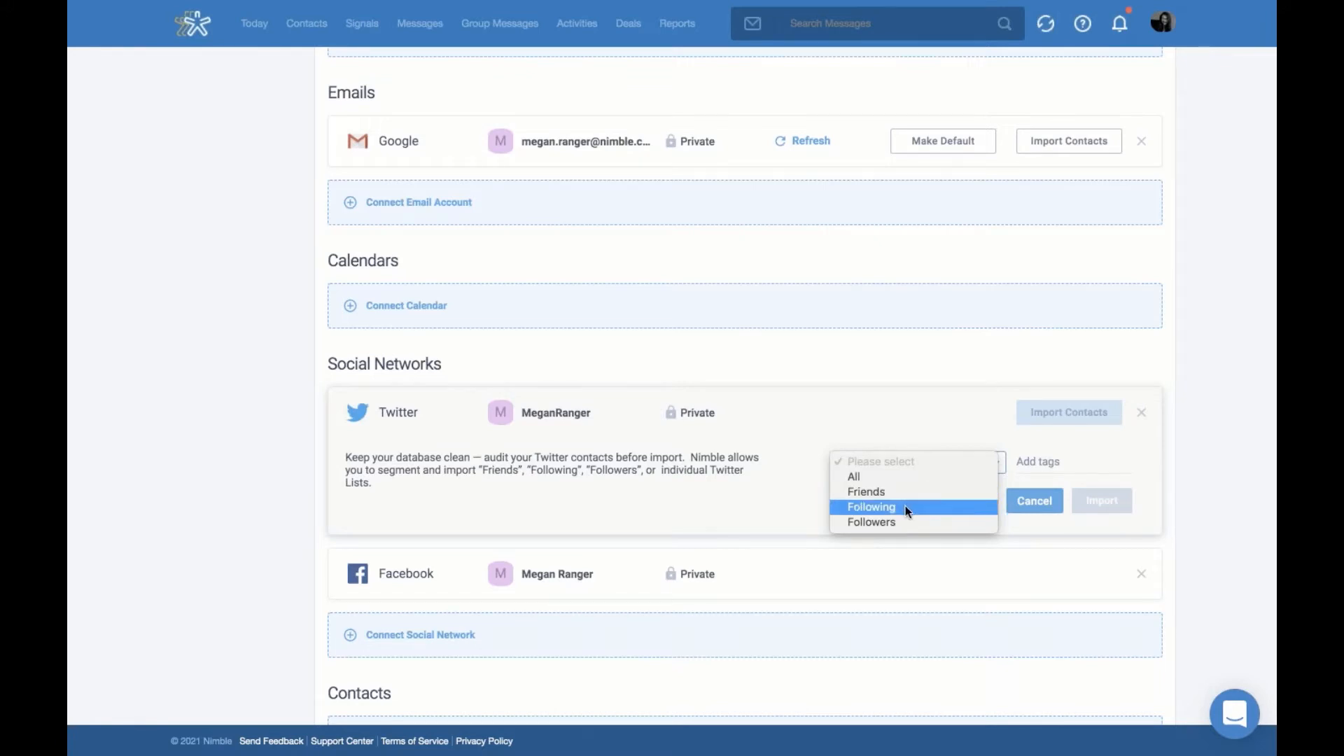
{"action": "left_click", "coordinate": [1196, 469]}
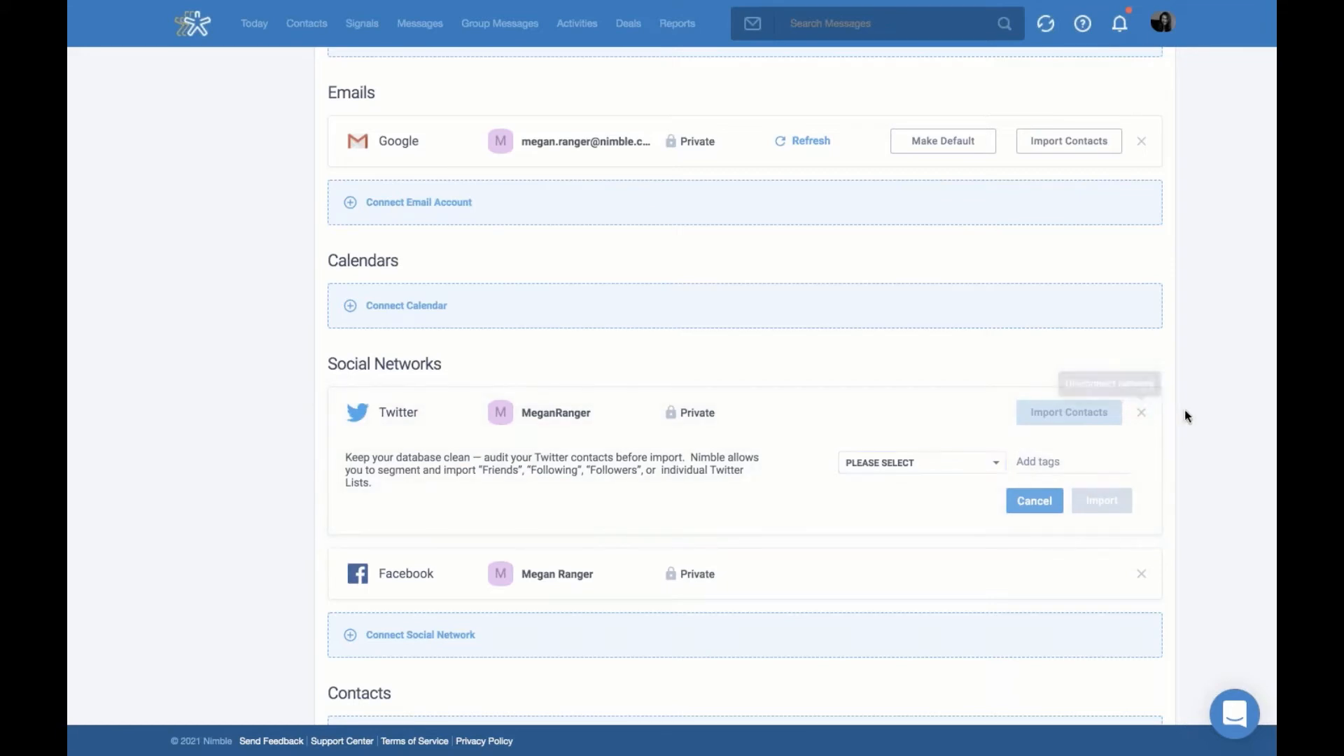
View the LinkedIn quick connect instructions for exporting connections to CSV and return to the networks overview.
{"action": "scroll", "coordinate": [1184, 411], "scroll_direction": "down", "scroll_amount": 2}
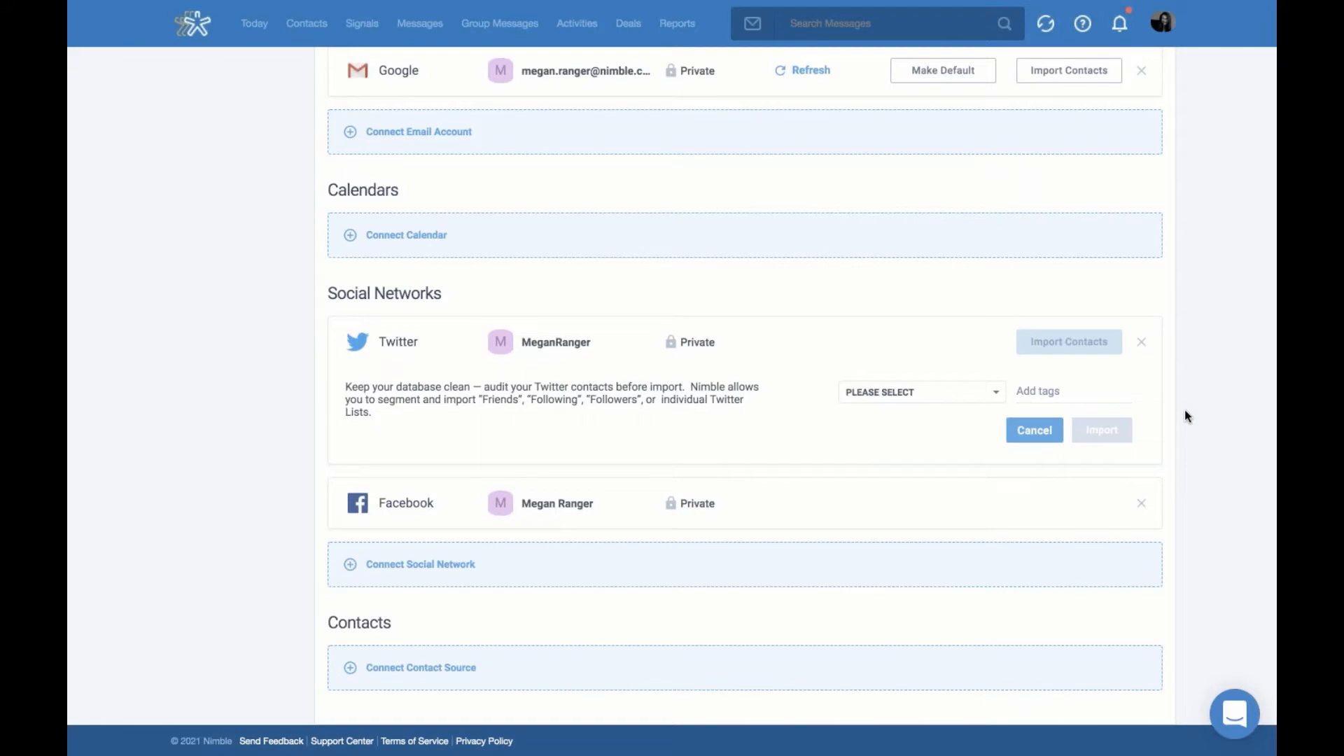
{"action": "scroll", "coordinate": [1185, 412], "scroll_direction": "up", "scroll_amount": 8}
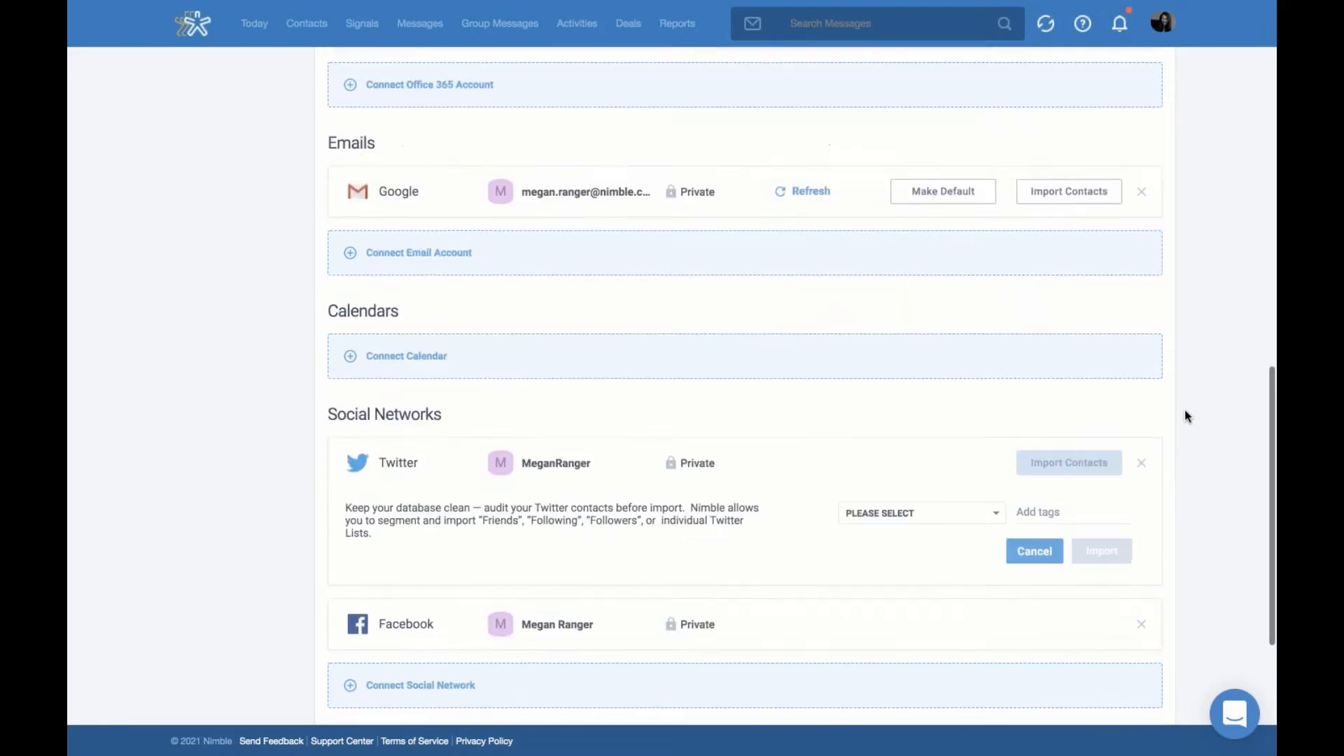
{"action": "scroll", "coordinate": [1185, 411], "scroll_direction": "up", "scroll_amount": 5}
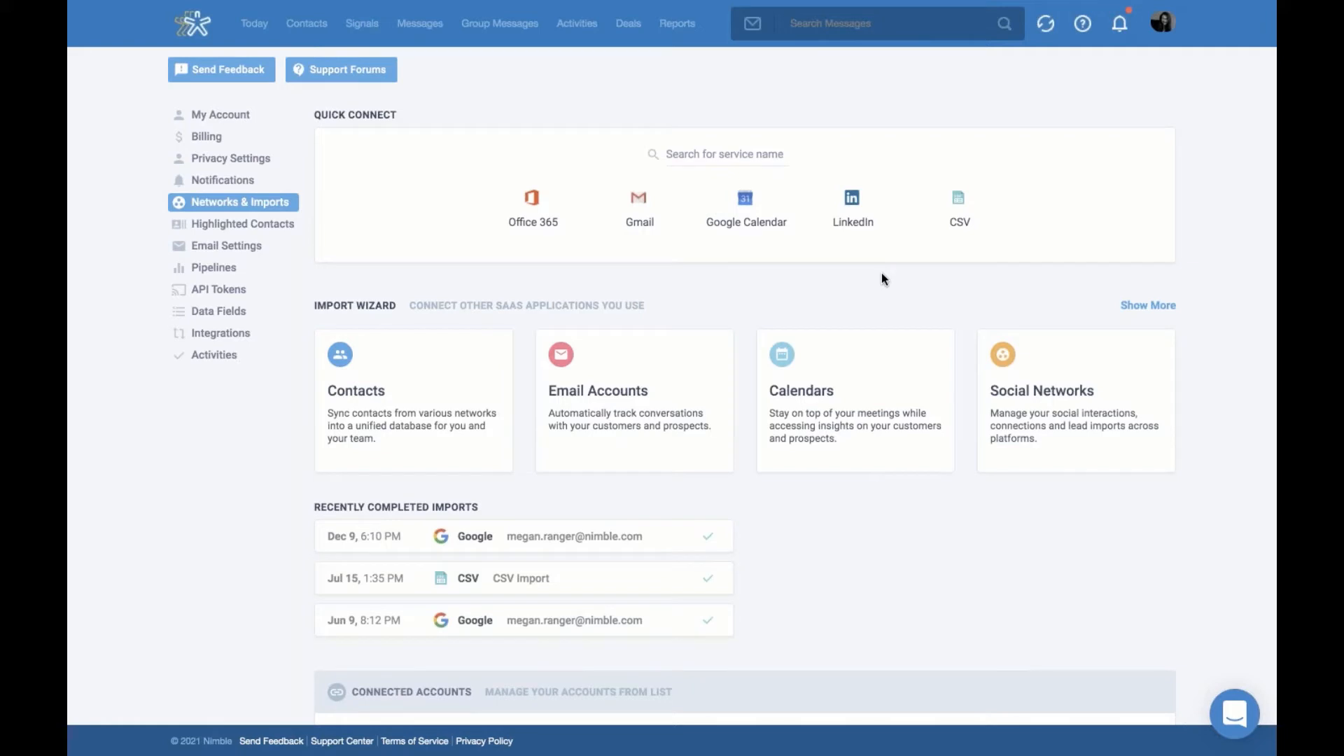
{"action": "left_click", "coordinate": [852, 204]}
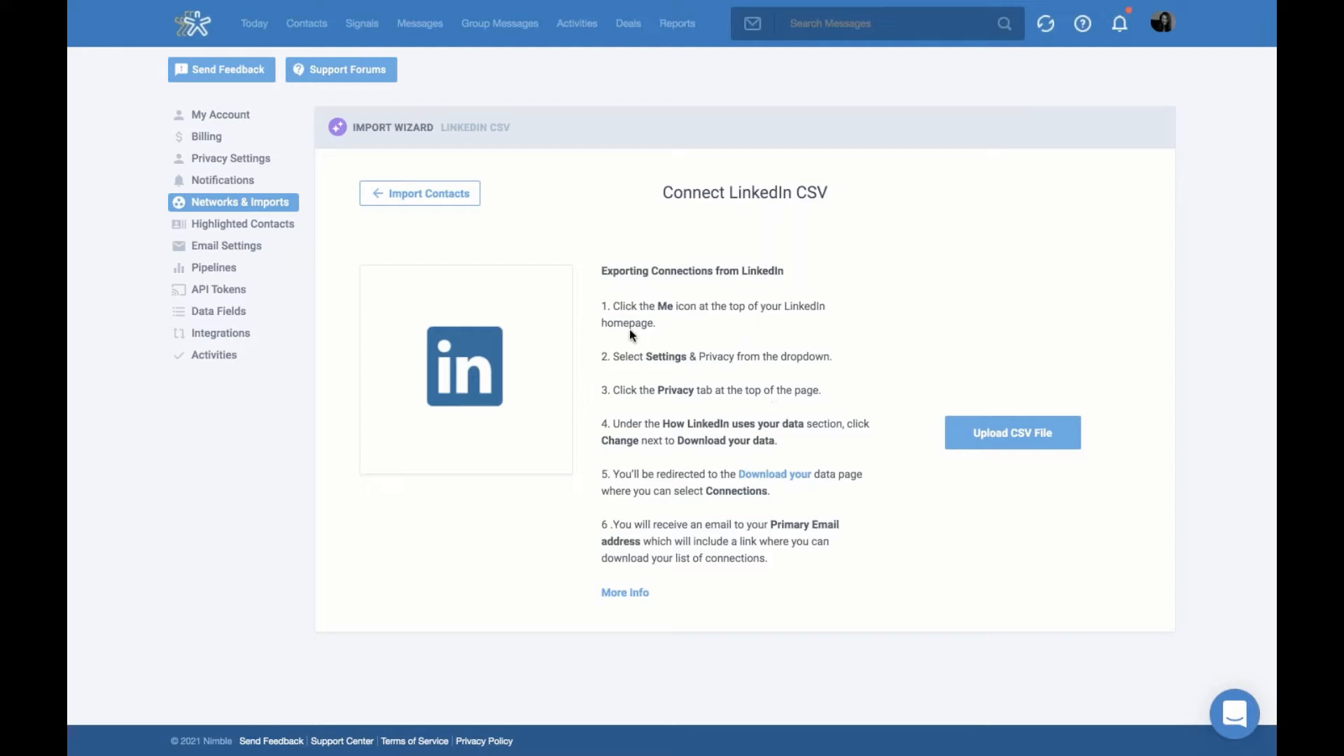
{"action": "left_click", "coordinate": [419, 198]}
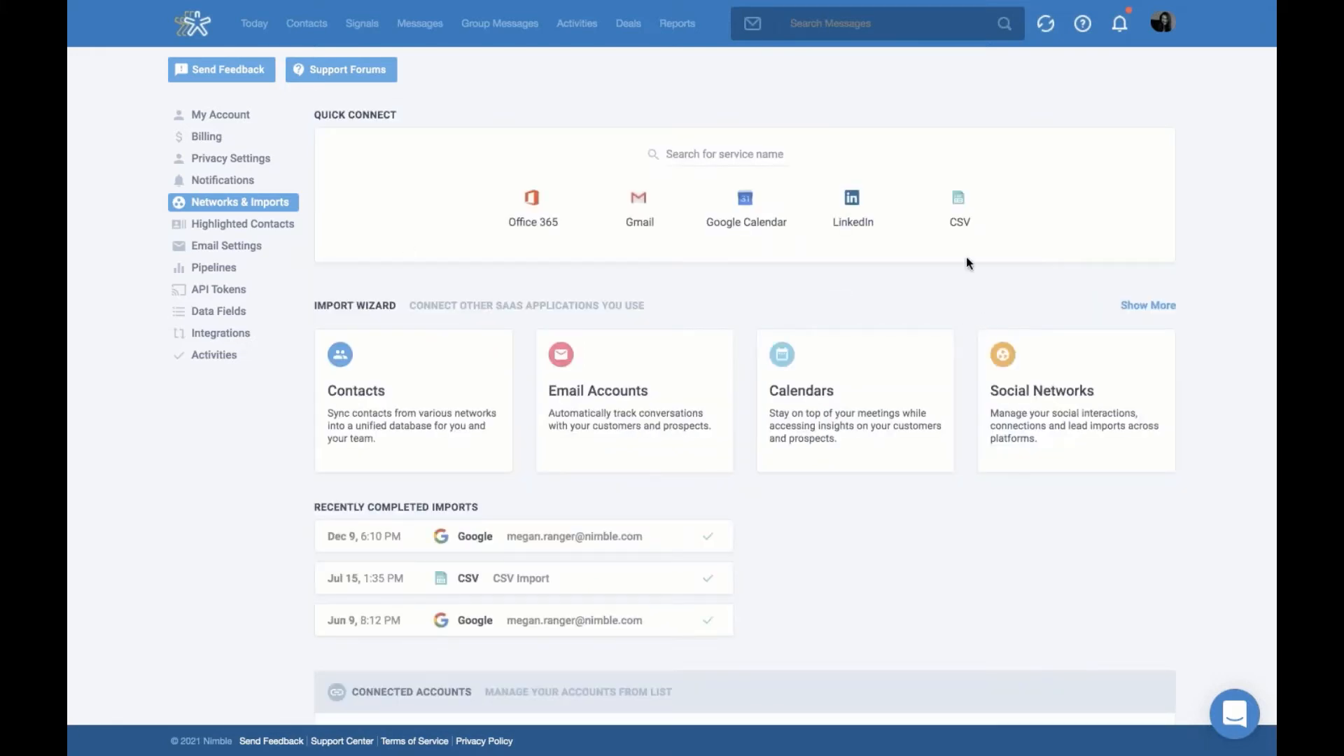
Open the CSV import wizard and add demo_csv.csv from the desktop as the file to upload.
{"action": "left_click", "coordinate": [959, 206]}
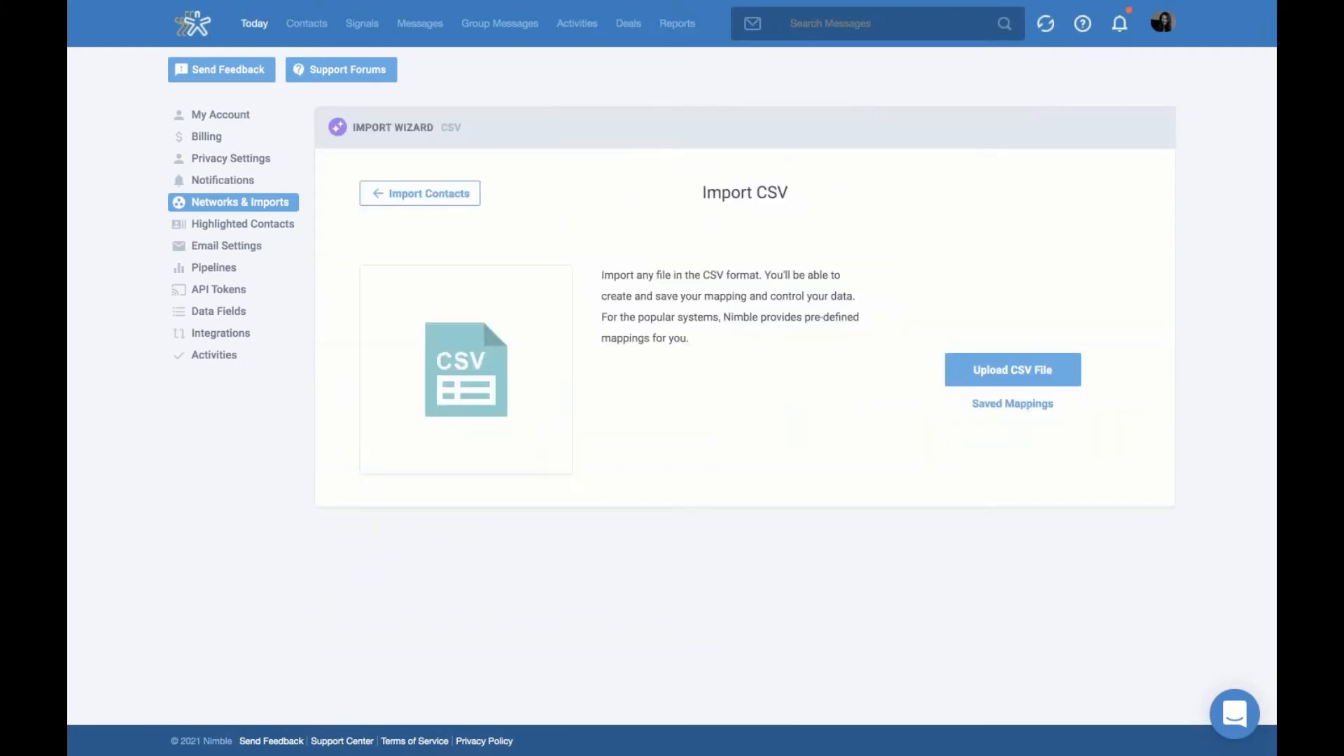
{"action": "left_click", "coordinate": [116, 28]}
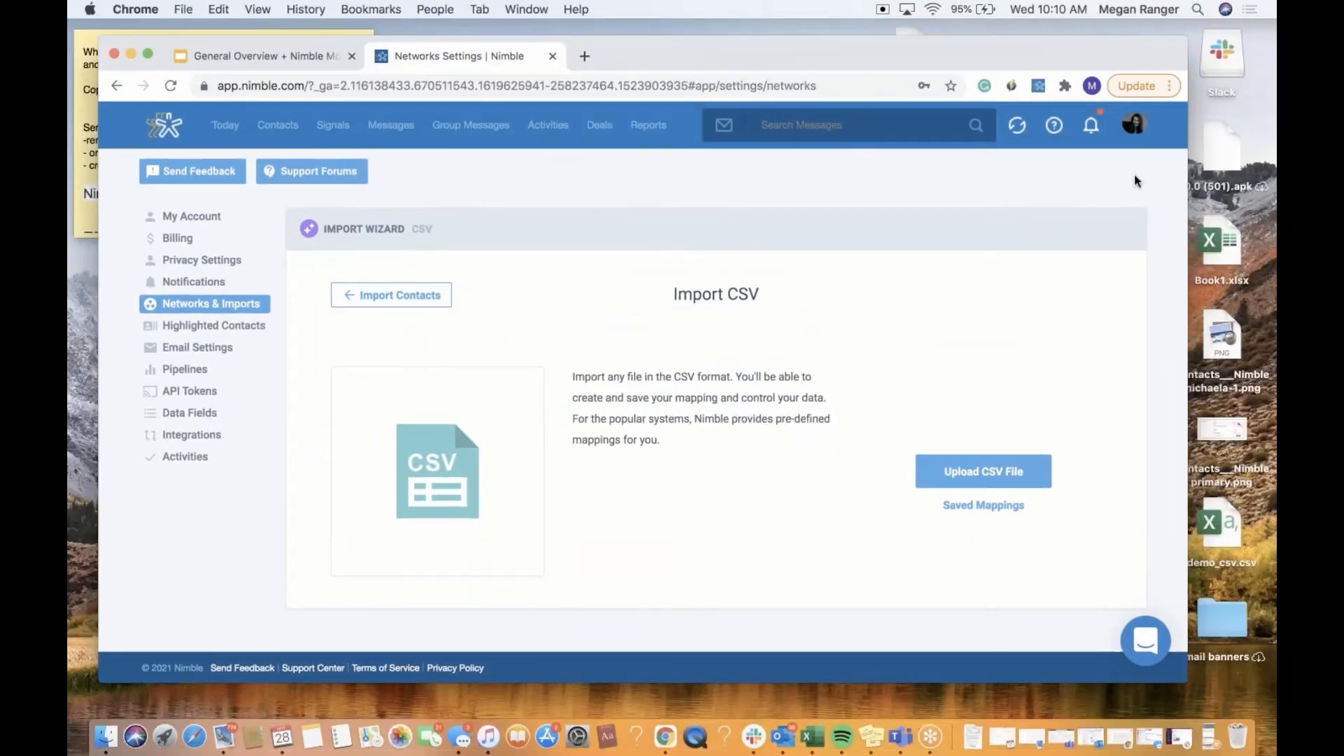
{"action": "left_click", "coordinate": [984, 459]}
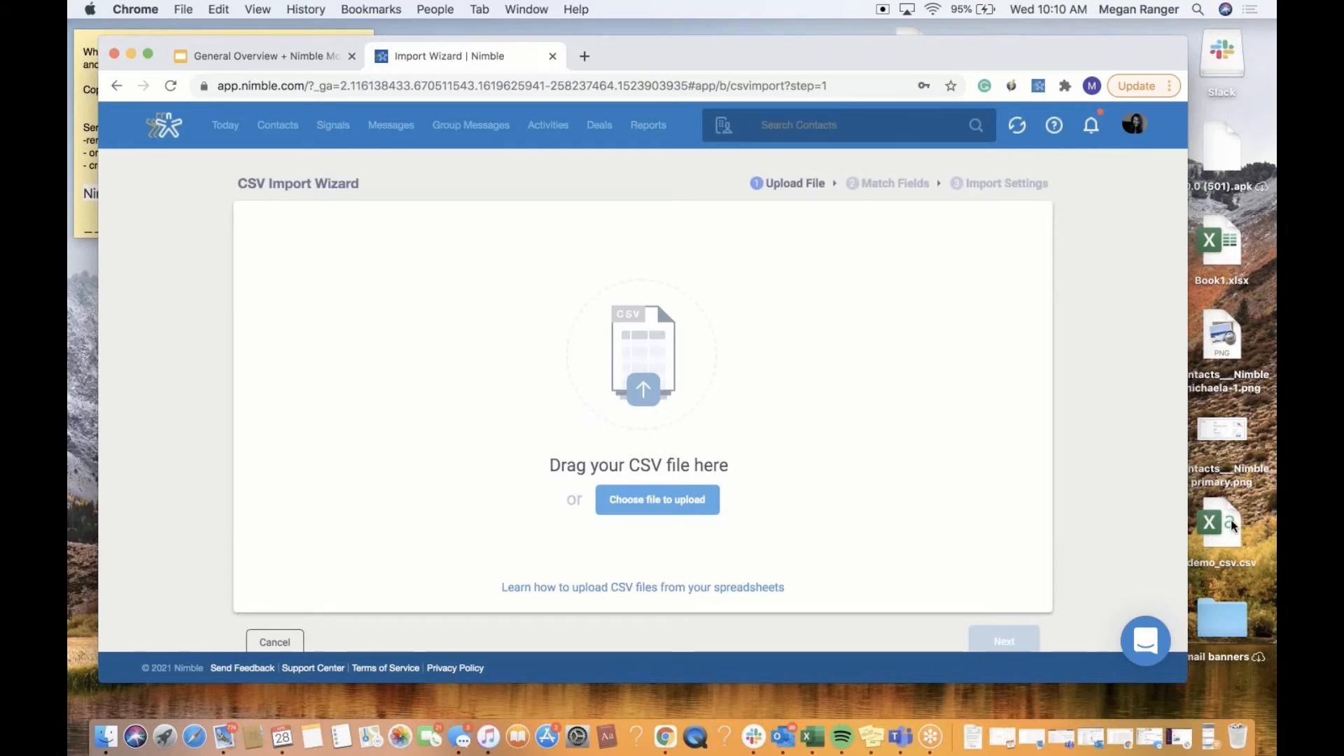
{"action": "left_click_drag", "start_coordinate": [1246, 518], "coordinate": [699, 500]}
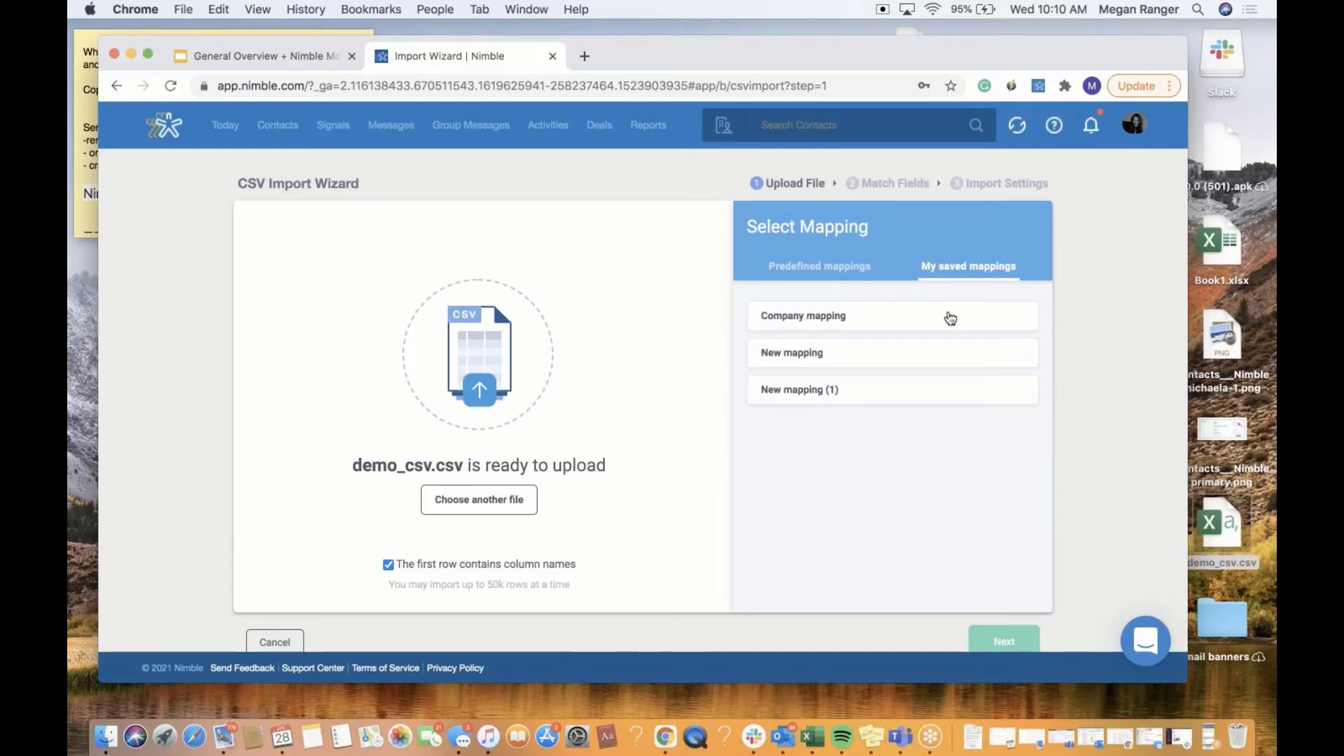
Look through the full list of predefined mappings available for the CSV import.
{"action": "left_click", "coordinate": [854, 274]}
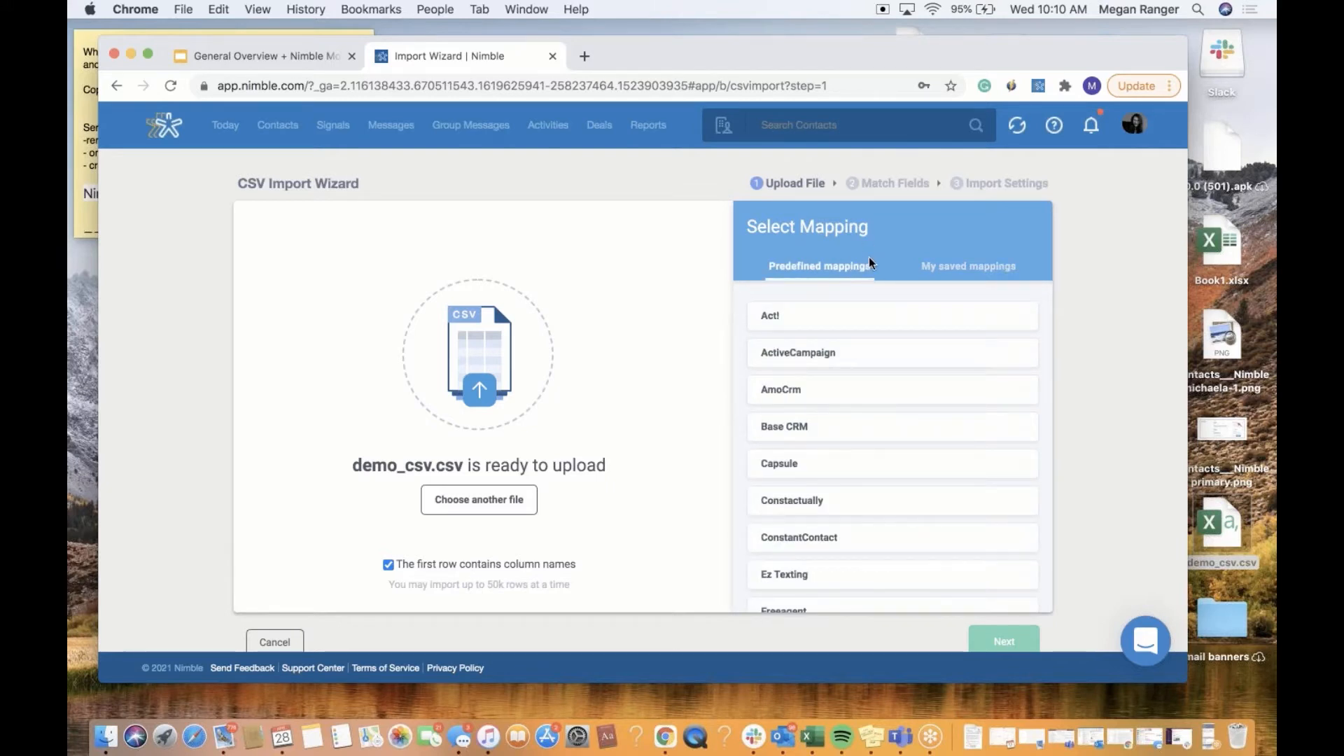
{"action": "scroll", "coordinate": [884, 325], "scroll_direction": "down", "scroll_amount": 4}
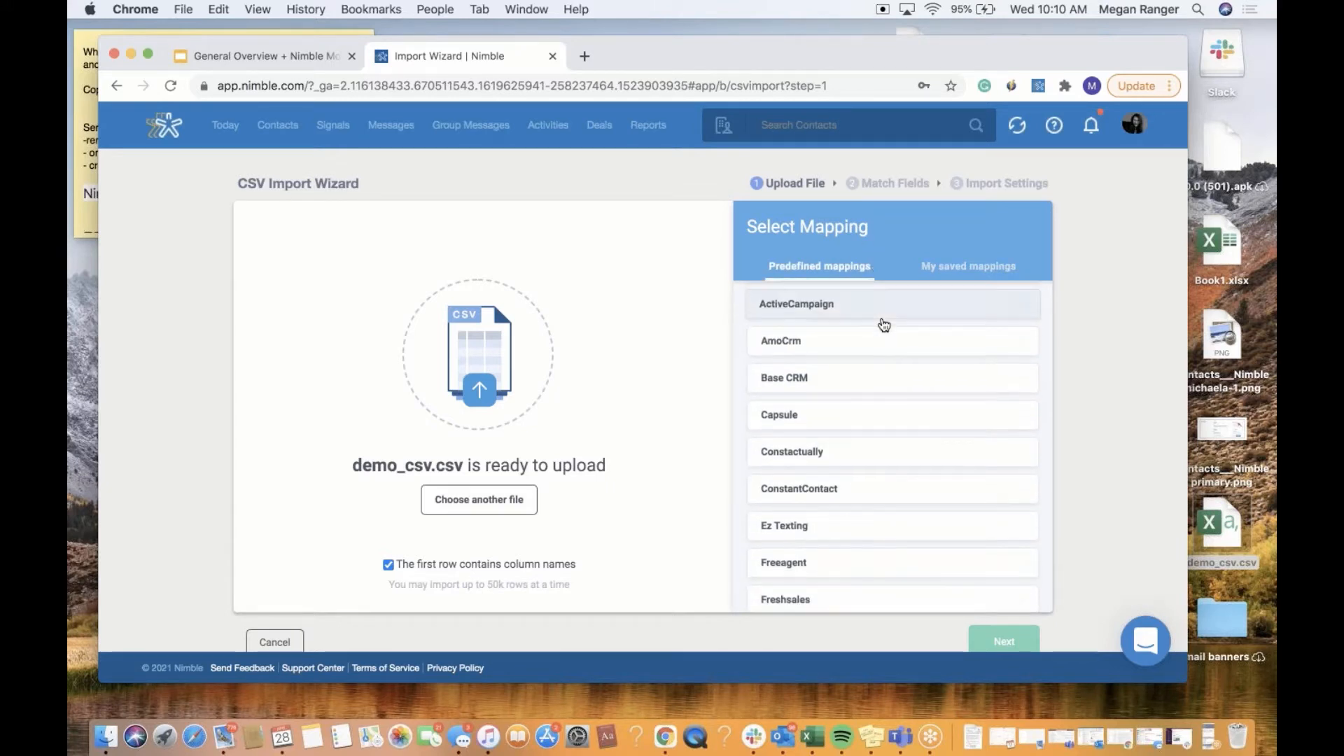
{"action": "scroll", "coordinate": [883, 324], "scroll_direction": "down", "scroll_amount": 10}
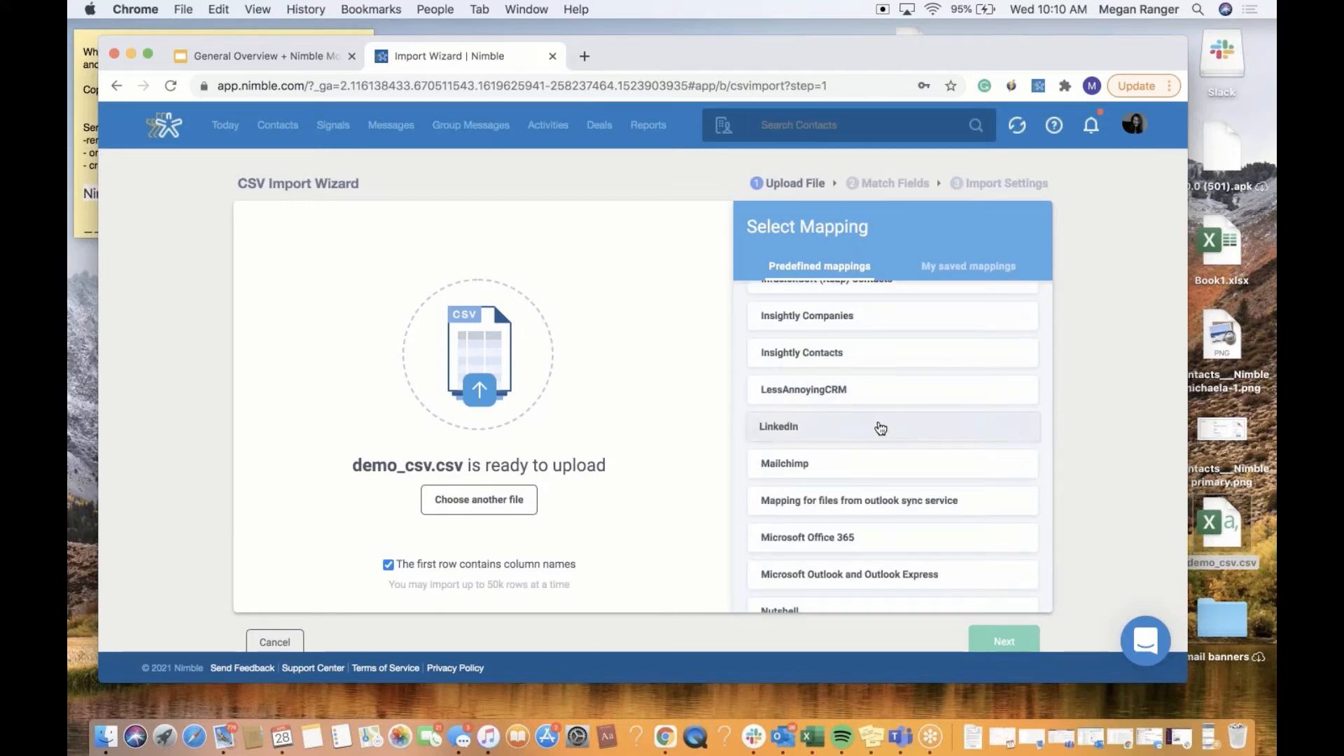
{"action": "scroll", "coordinate": [880, 428], "scroll_direction": "down", "scroll_amount": 8}
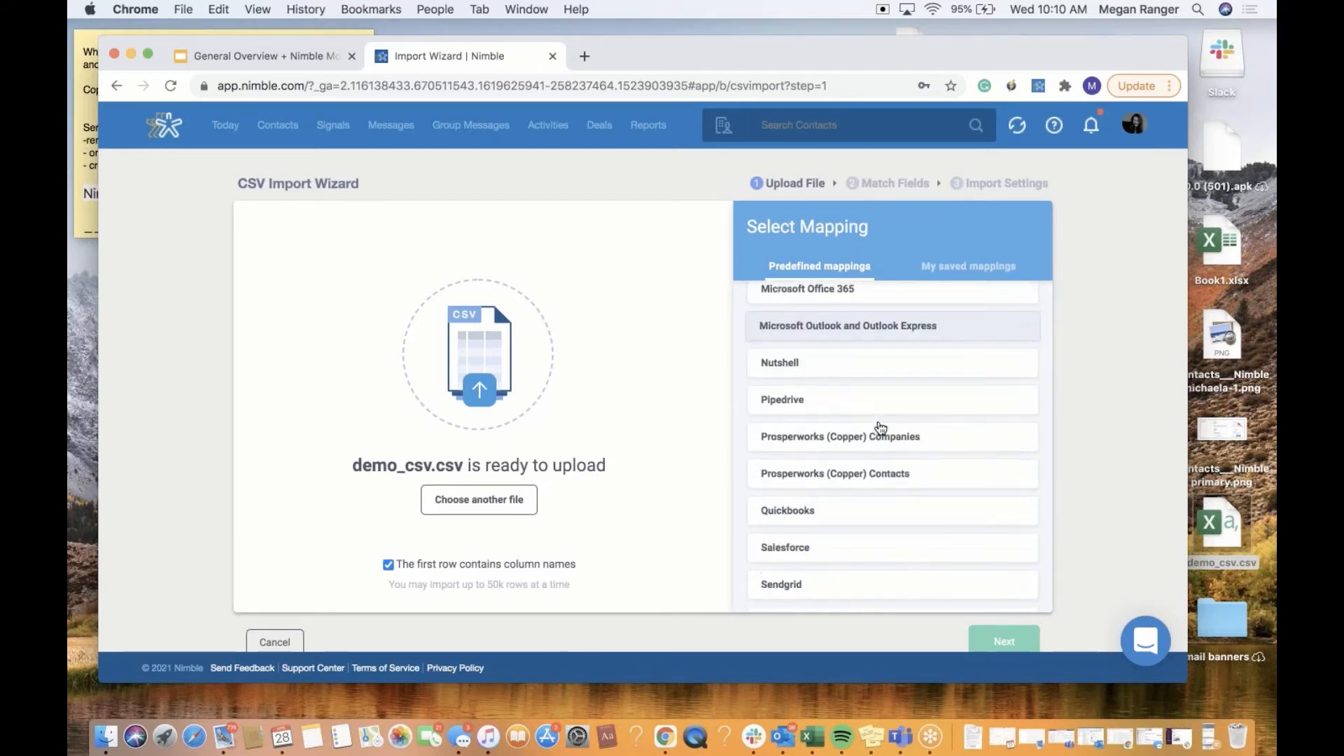
{"action": "scroll", "coordinate": [881, 428], "scroll_direction": "down", "scroll_amount": 6}
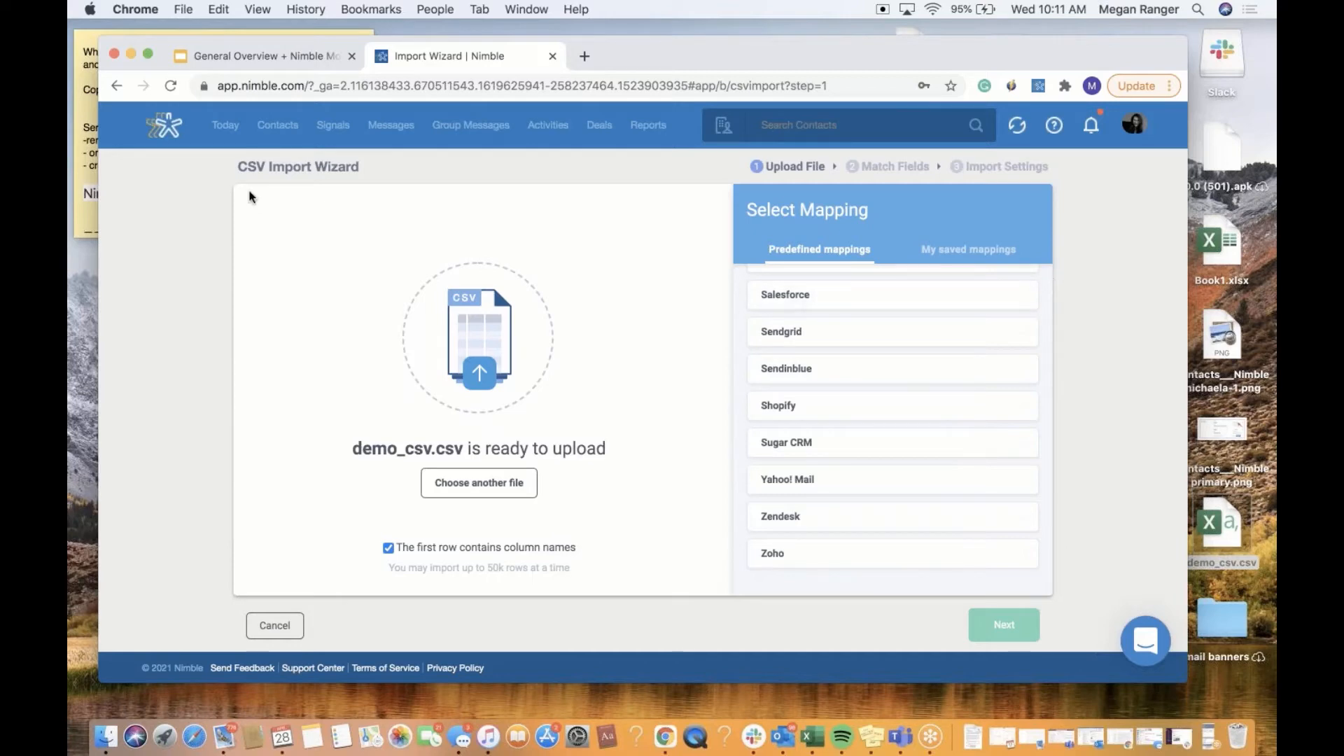
Return to the Today page and examine its widget management settings and the options of the Custom Activities widget.
{"action": "left_click", "coordinate": [231, 127]}
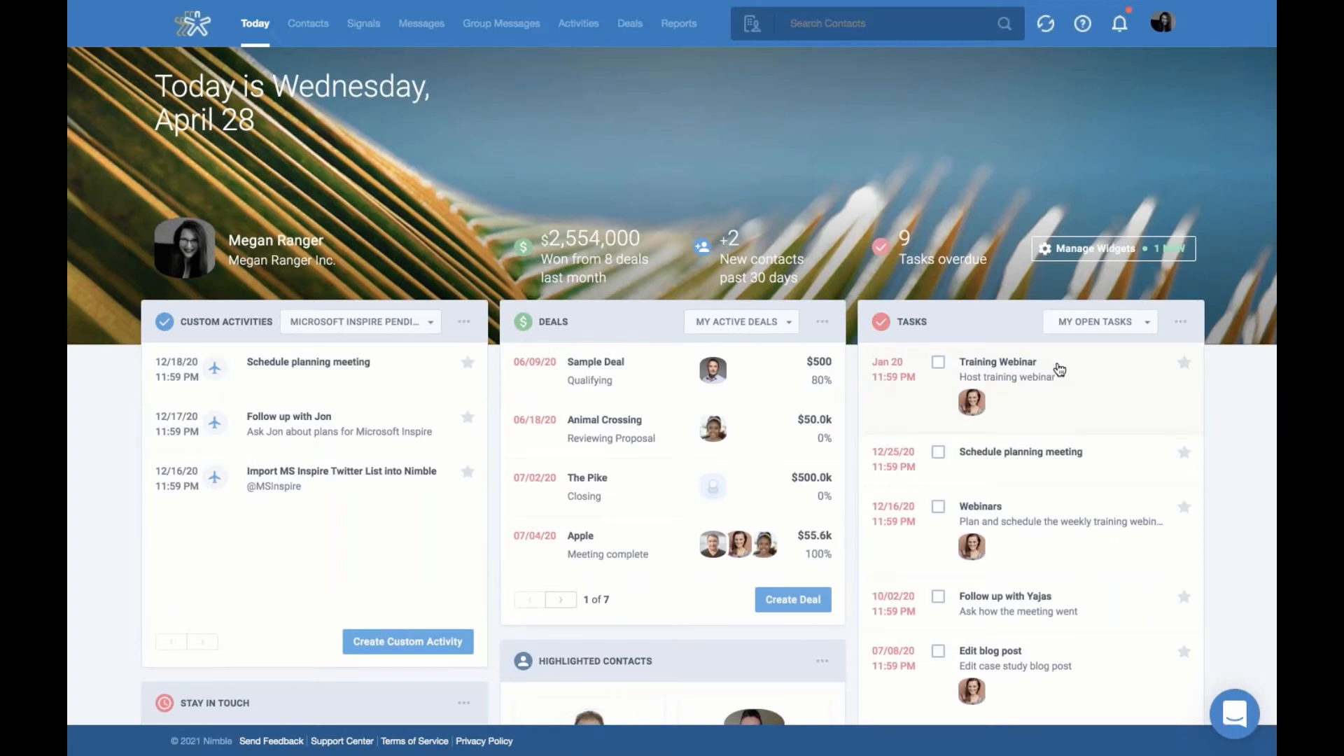
{"action": "left_click", "coordinate": [1133, 250]}
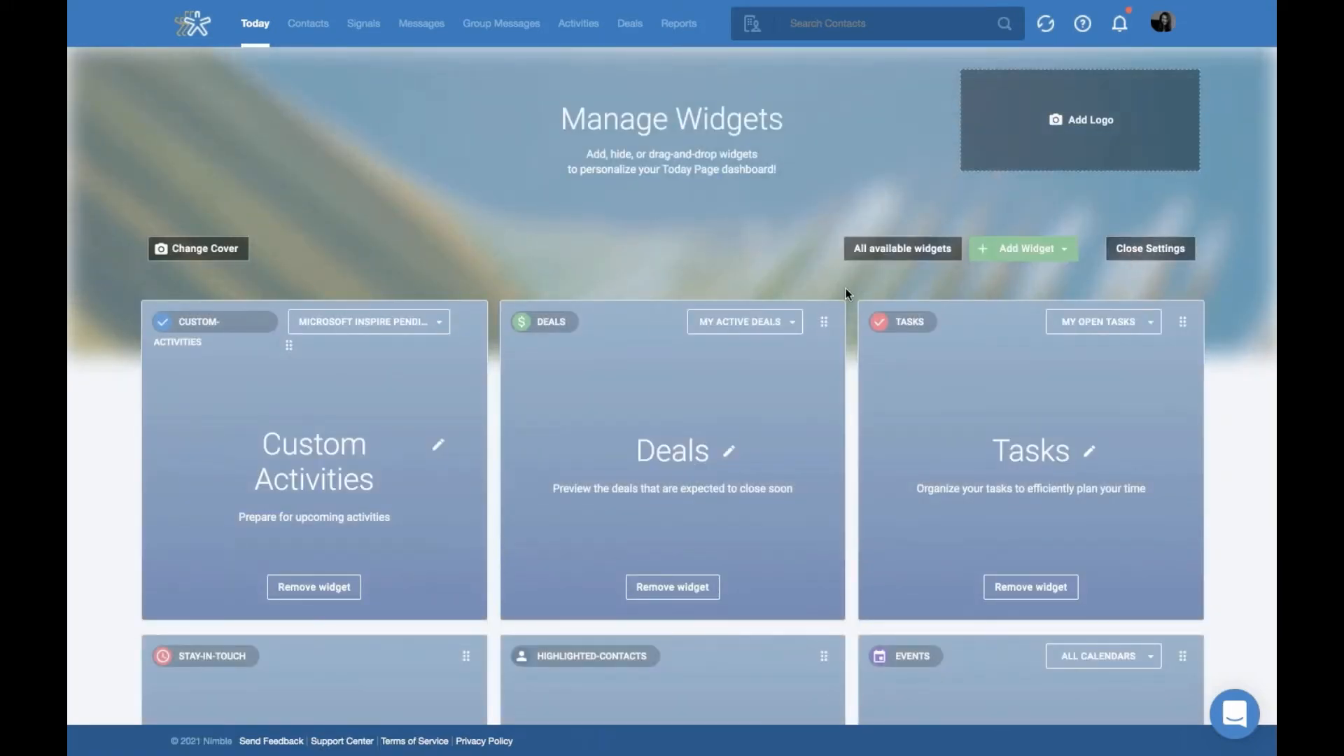
{"action": "left_click", "coordinate": [1134, 261]}
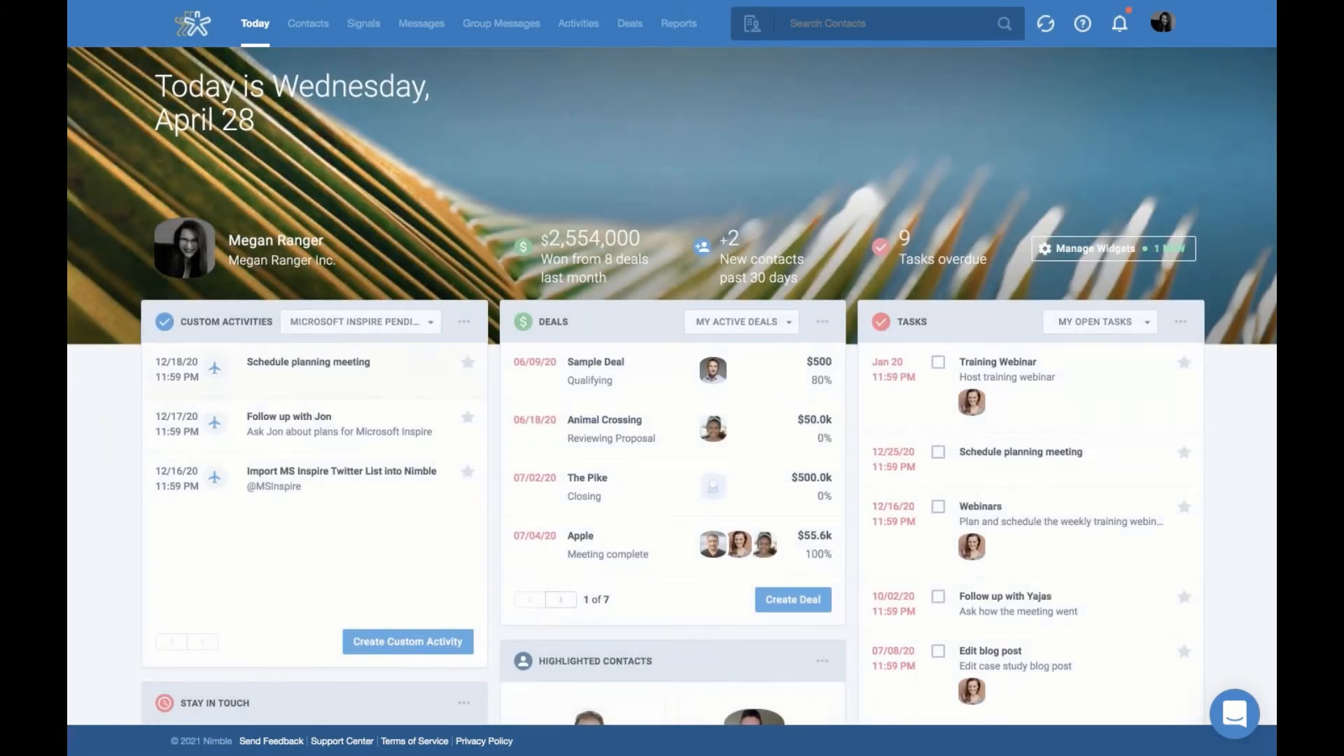
{"action": "left_click", "coordinate": [463, 323]}
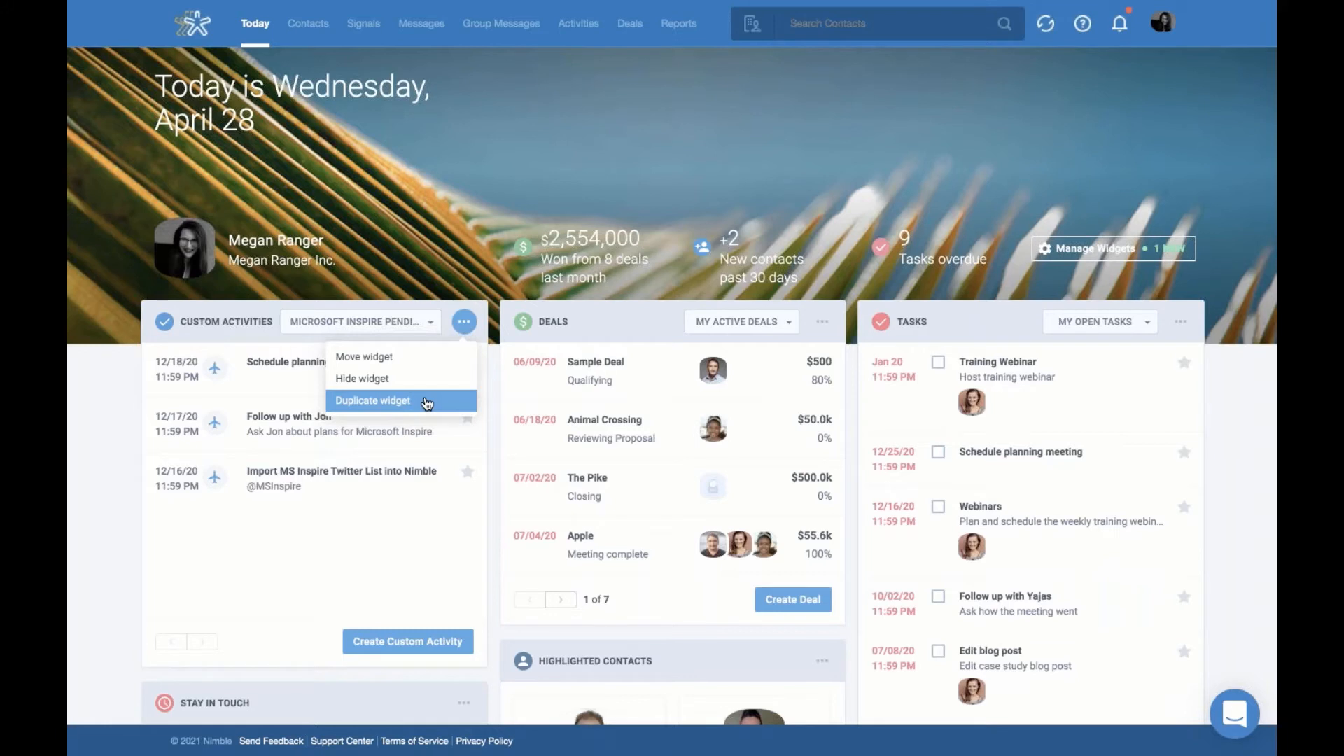
Close the Custom Activities widget options, open Sample Deal from the Deals widget, and return to the Today page.
{"action": "left_click", "coordinate": [427, 246]}
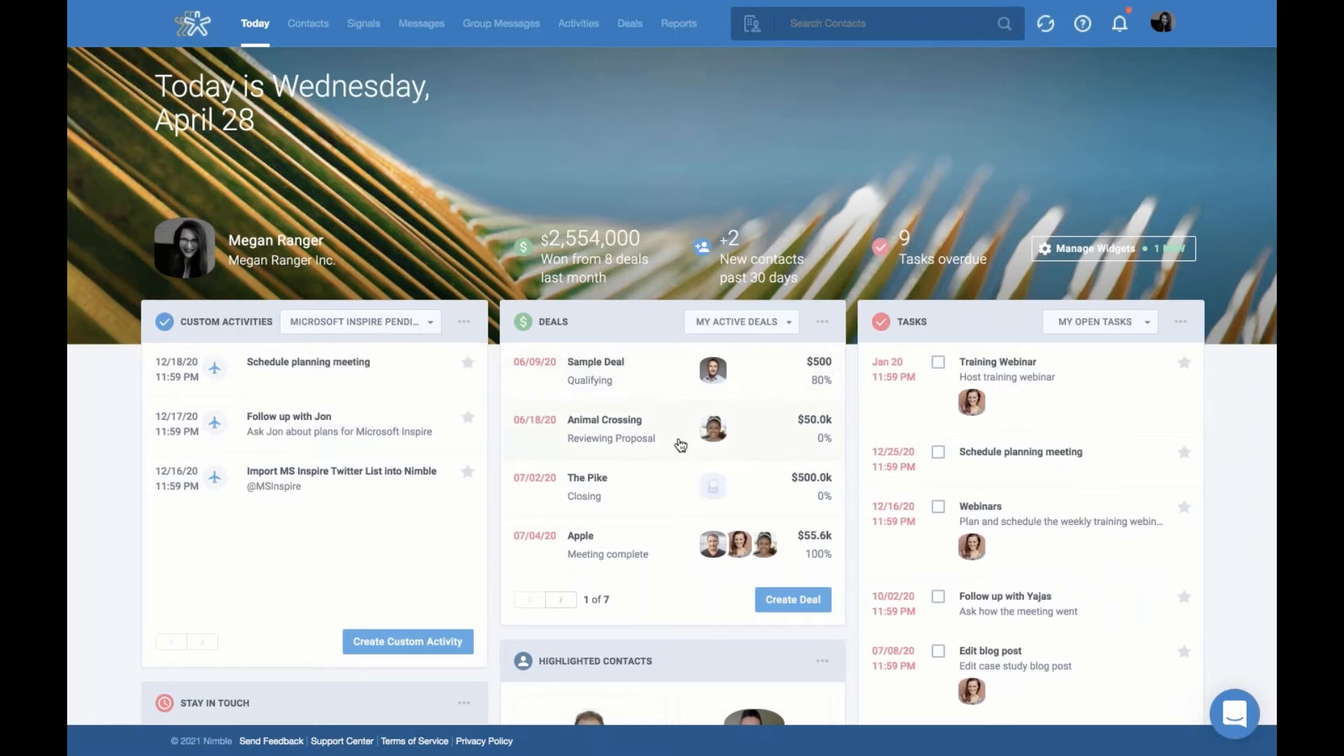
{"action": "scroll", "coordinate": [681, 446], "scroll_direction": "down", "scroll_amount": 1}
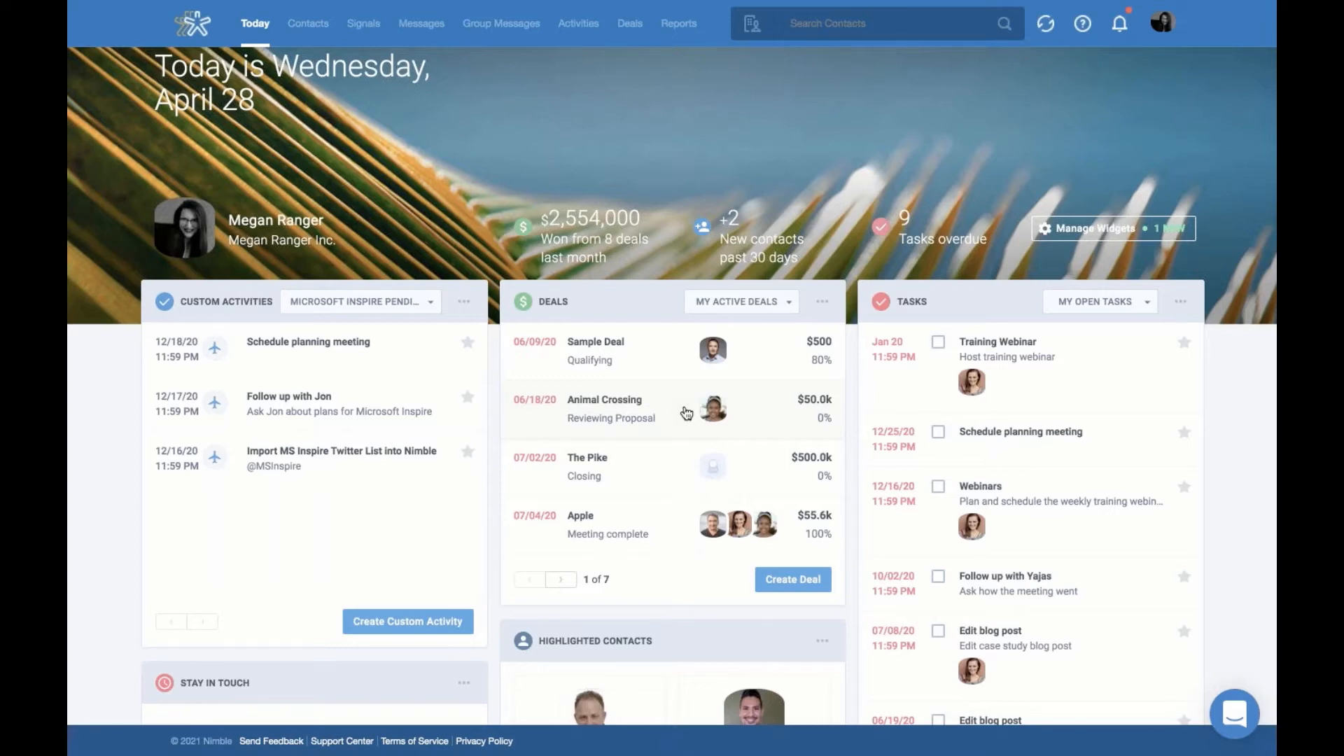
{"action": "left_click", "coordinate": [657, 373]}
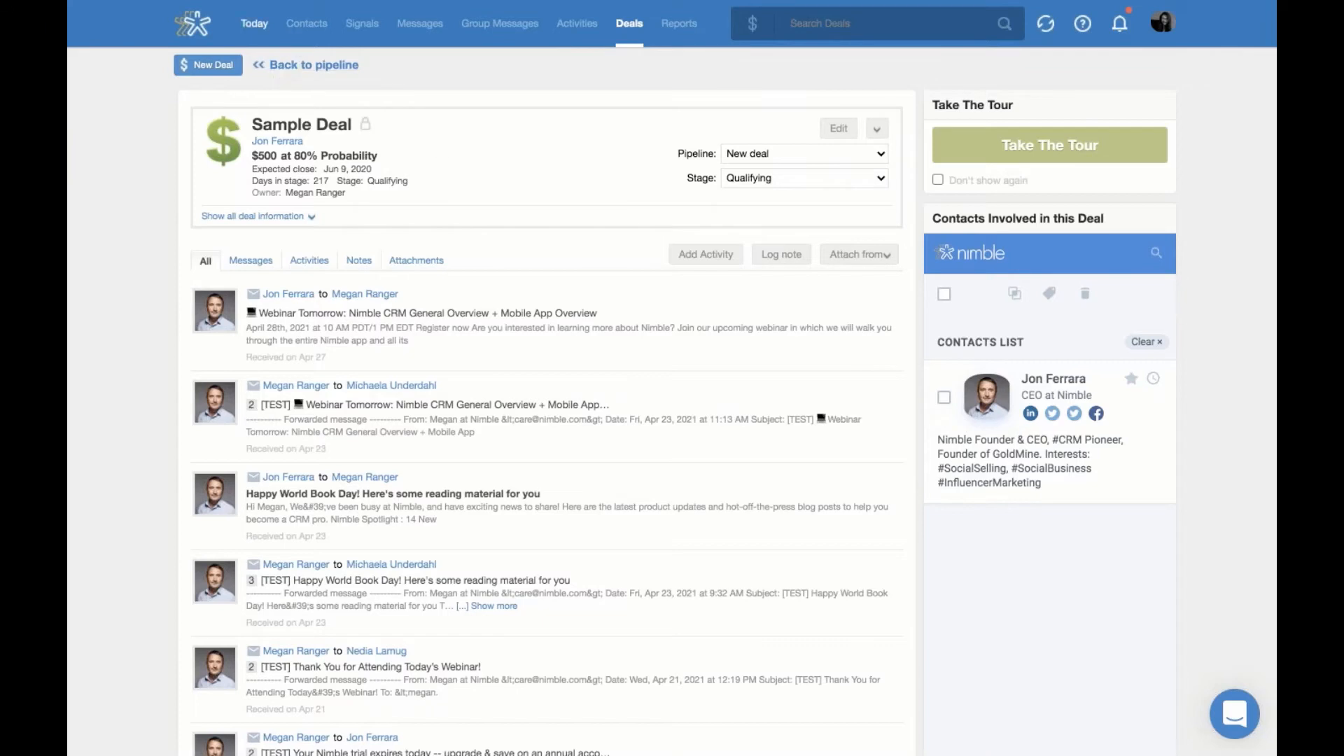
{"action": "left_click", "coordinate": [256, 24]}
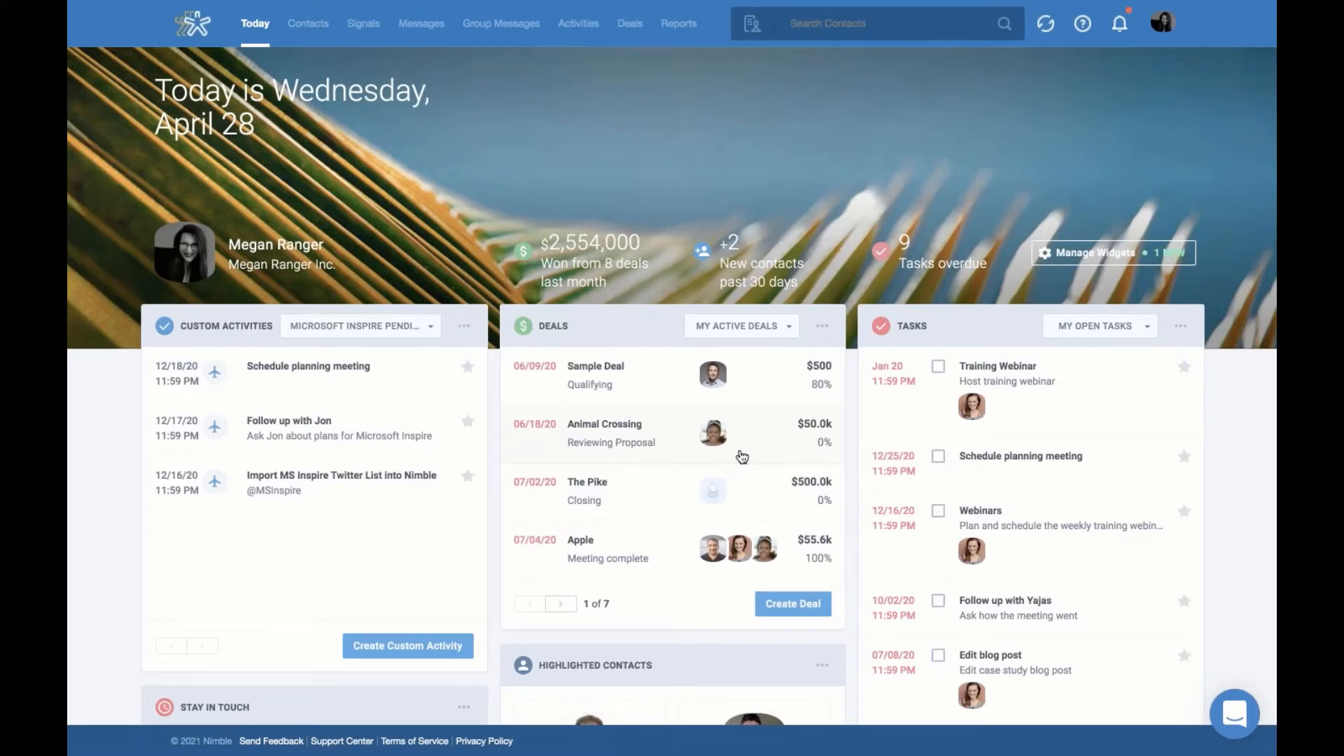
Look through the widgets further down the Today page, including Stage Funnel, Pipeline Chart and Email Tracking.
{"action": "scroll", "coordinate": [801, 439], "scroll_direction": "down", "scroll_amount": 12}
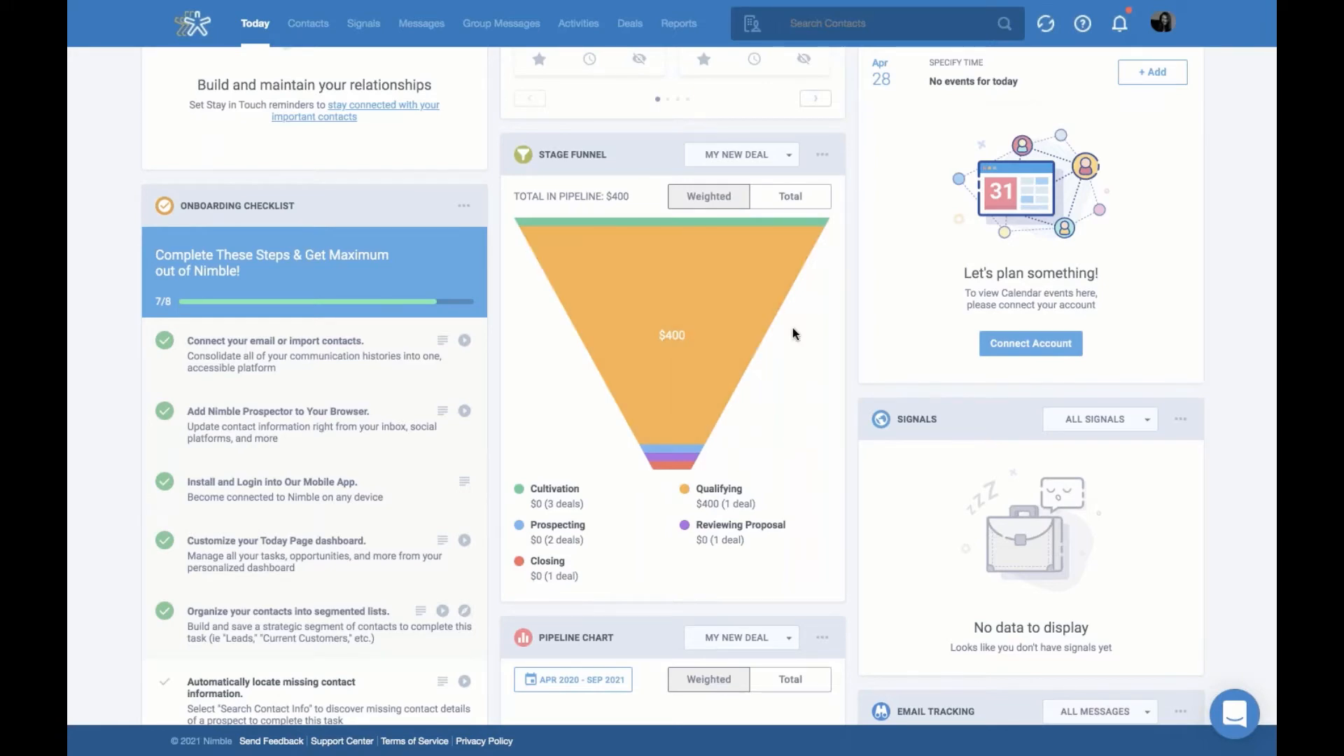
{"action": "scroll", "coordinate": [795, 333], "scroll_direction": "down", "scroll_amount": 3}
{"action": "scroll", "coordinate": [792, 328], "scroll_direction": "down", "scroll_amount": 5}
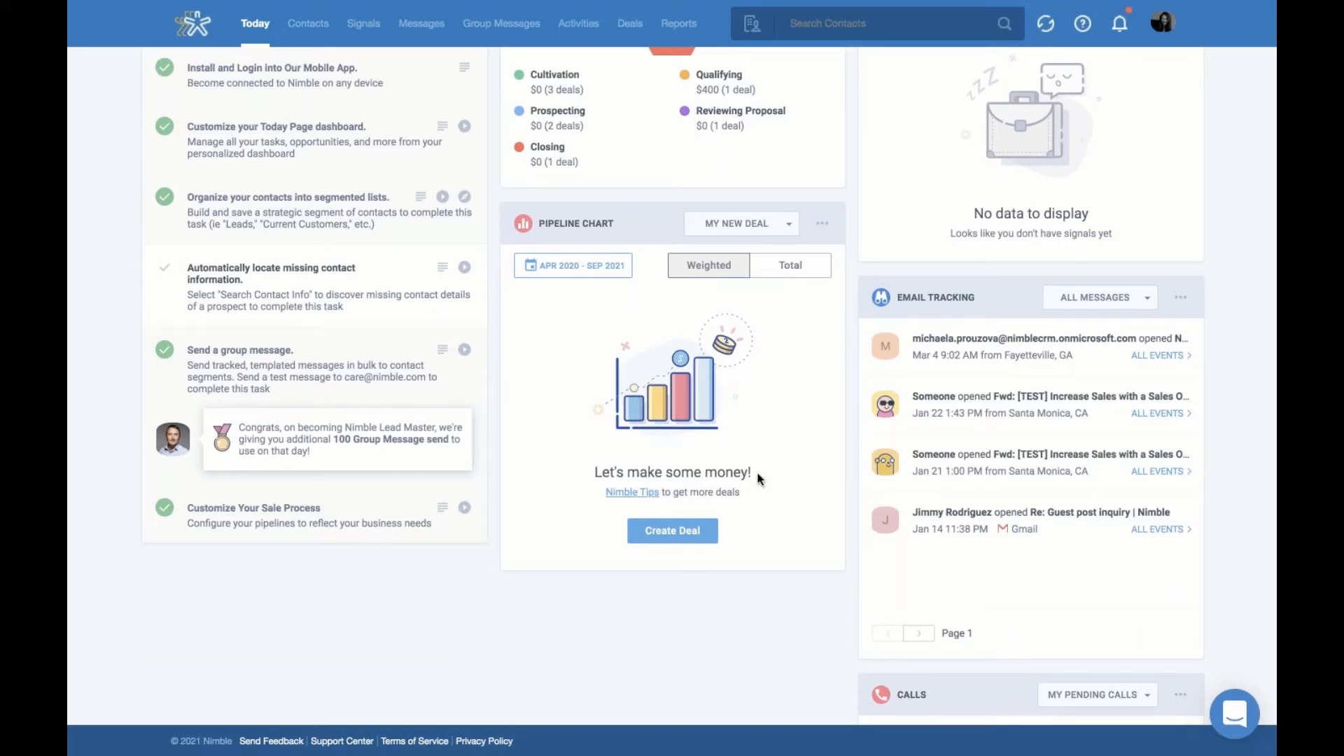
{"action": "scroll", "coordinate": [758, 478], "scroll_direction": "up", "scroll_amount": 15}
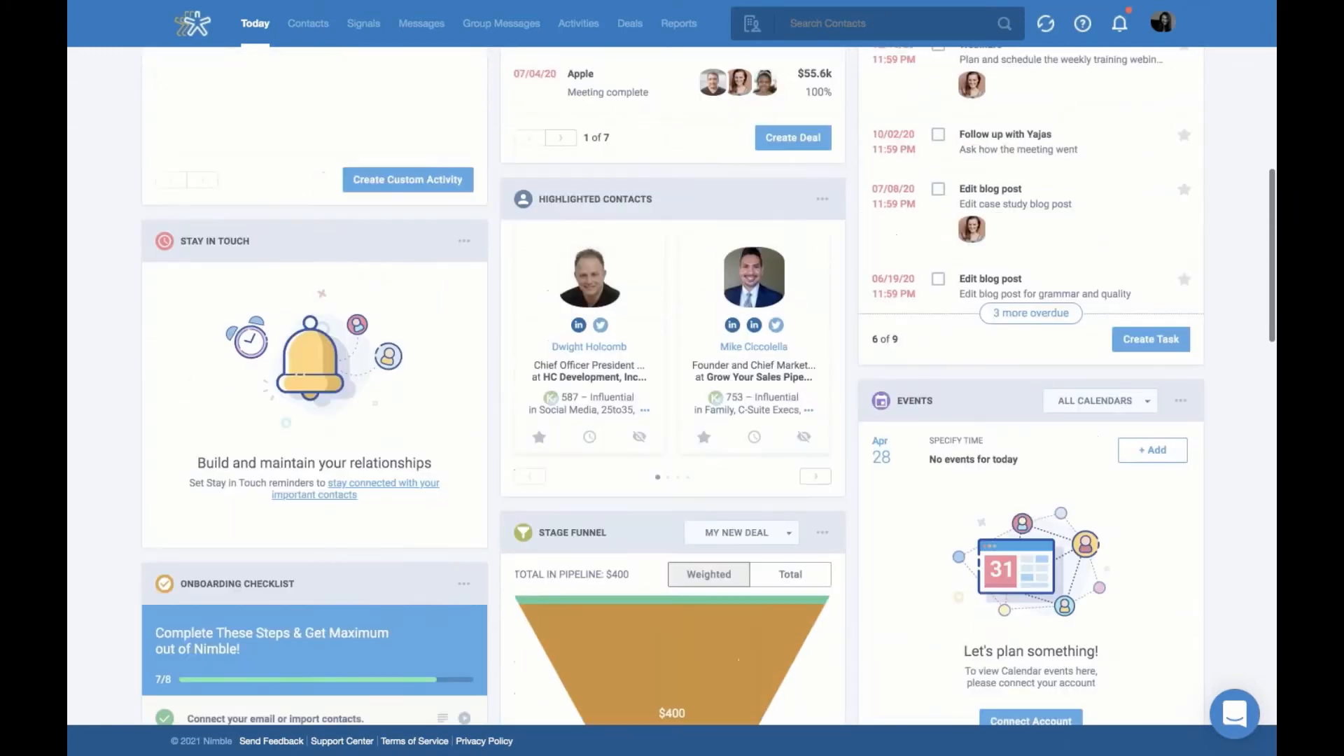
{"action": "scroll", "coordinate": [758, 490], "scroll_direction": "up", "scroll_amount": 3}
{"action": "scroll", "coordinate": [758, 490], "scroll_direction": "down", "scroll_amount": 1}
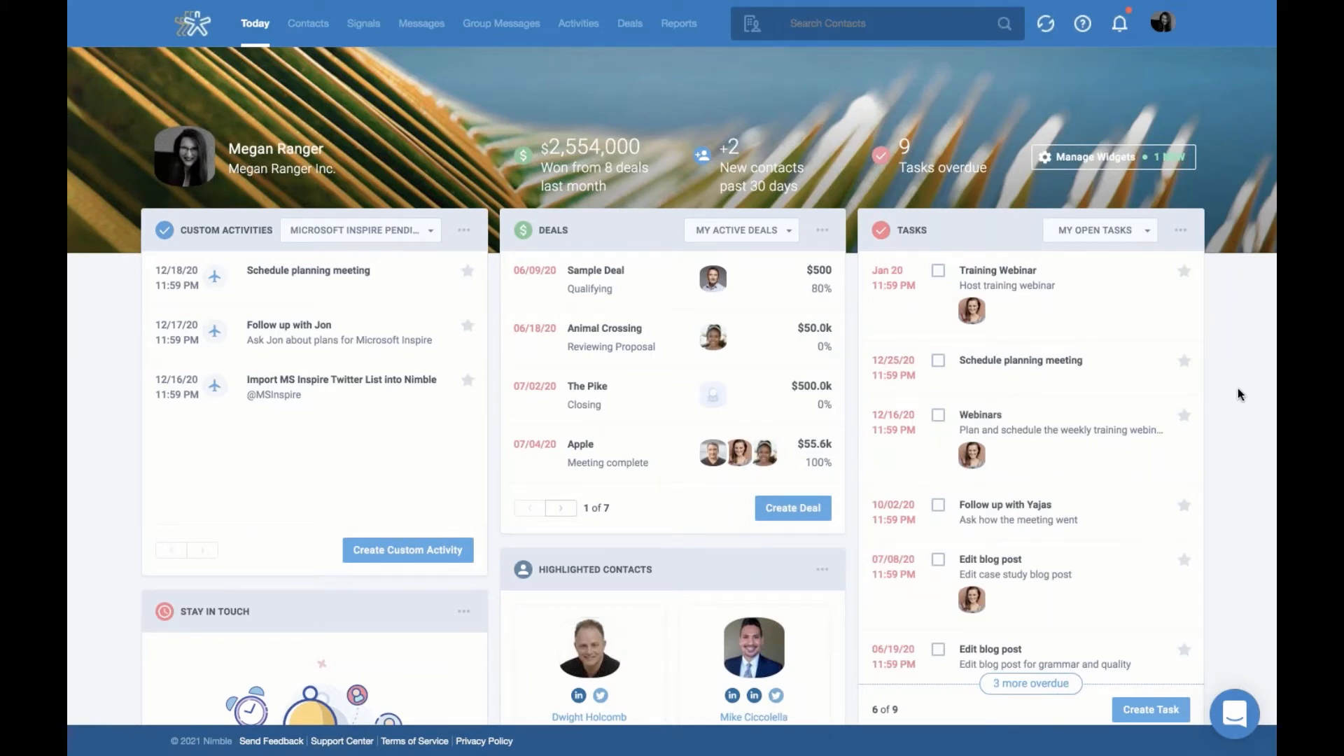
Examine the Tasks widget's filter options and the Events widget's calendar choices, and view the Signals widget.
{"action": "left_click", "coordinate": [1110, 238]}
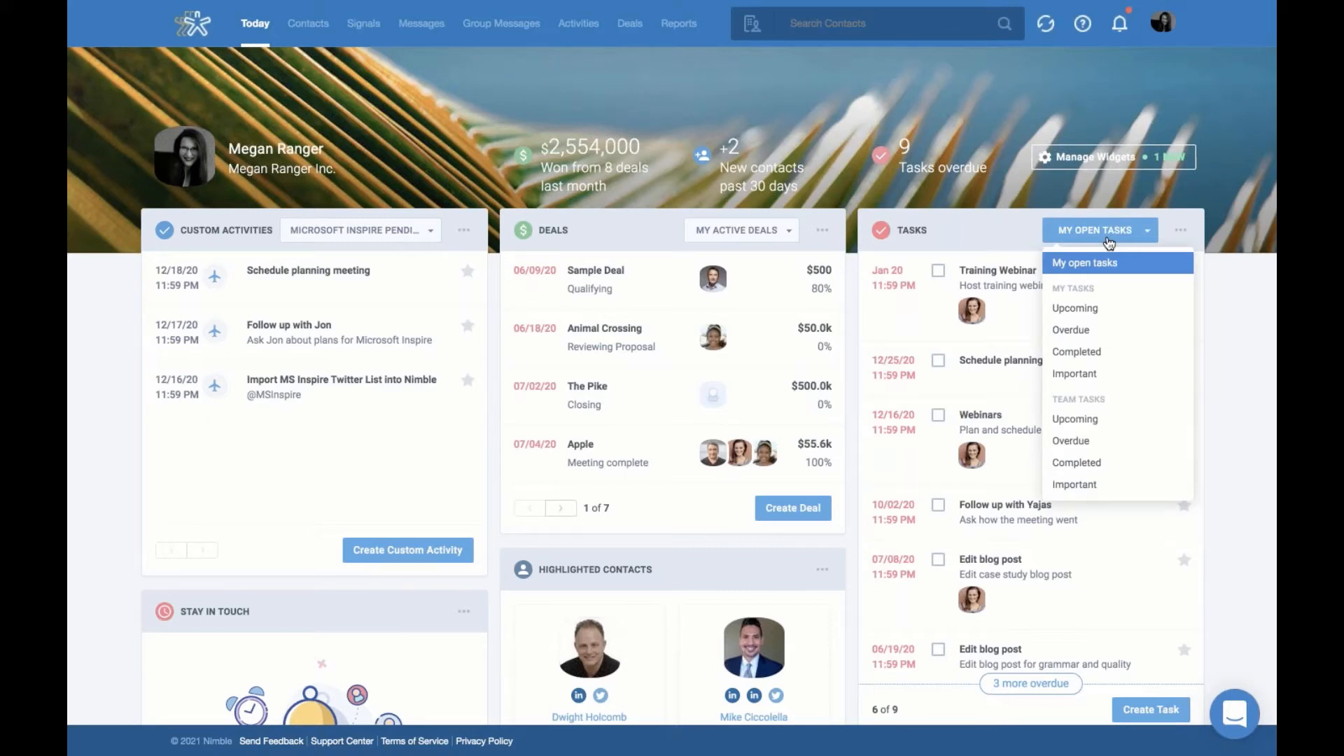
{"action": "left_click", "coordinate": [1237, 354]}
{"action": "scroll", "coordinate": [1236, 354], "scroll_direction": "down", "scroll_amount": 7}
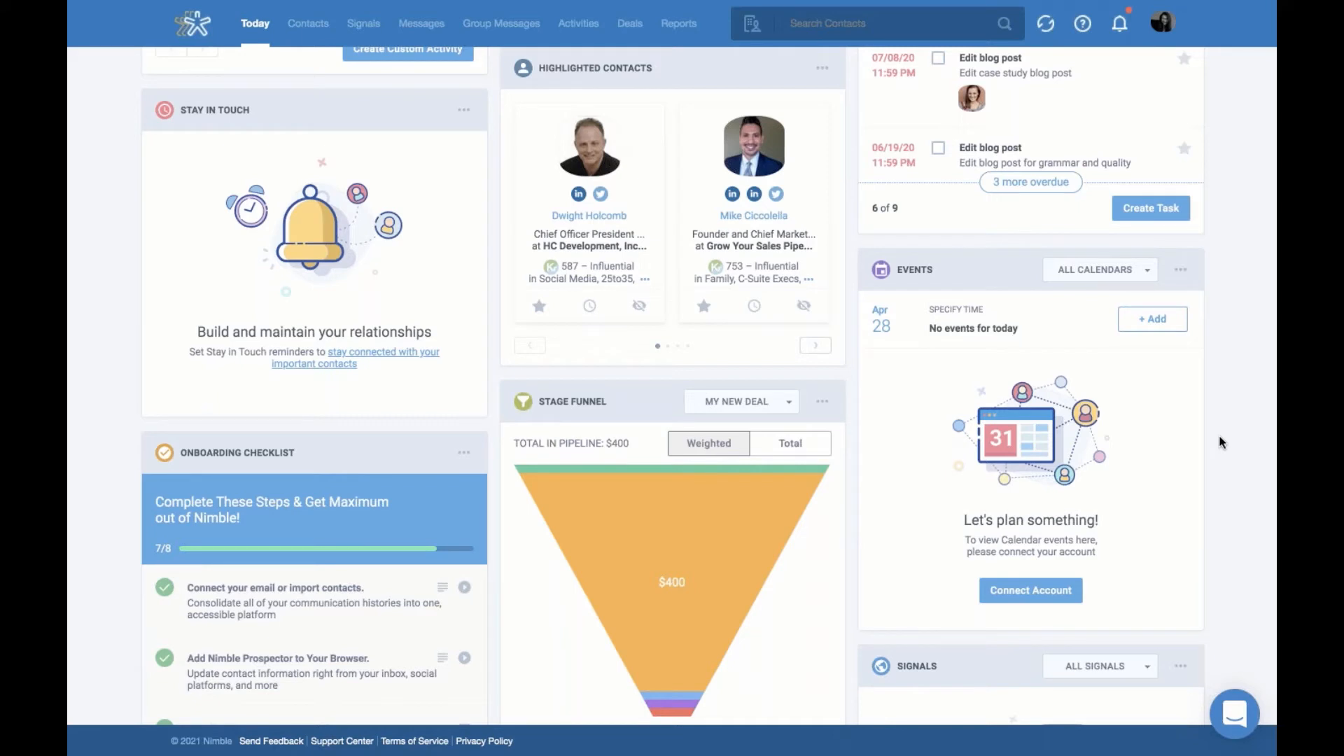
{"action": "left_click", "coordinate": [1094, 271]}
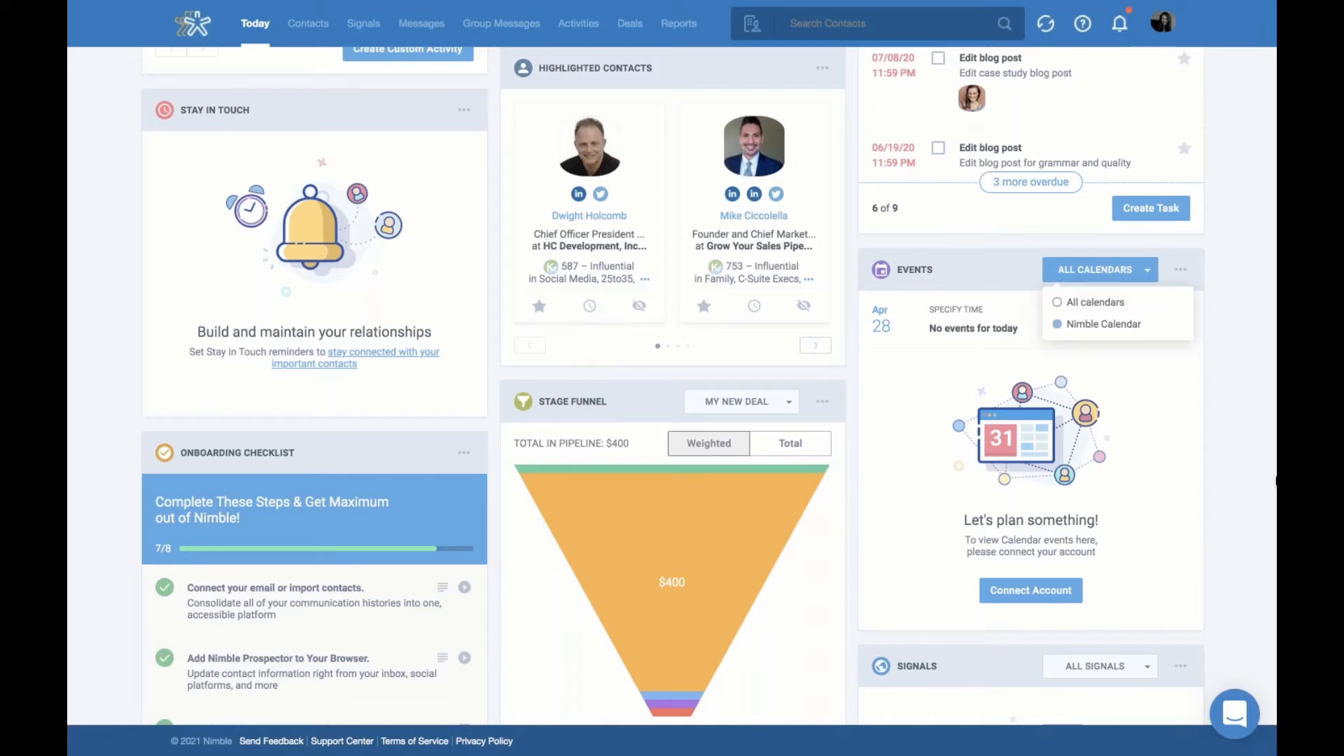
{"action": "left_click", "coordinate": [1260, 448]}
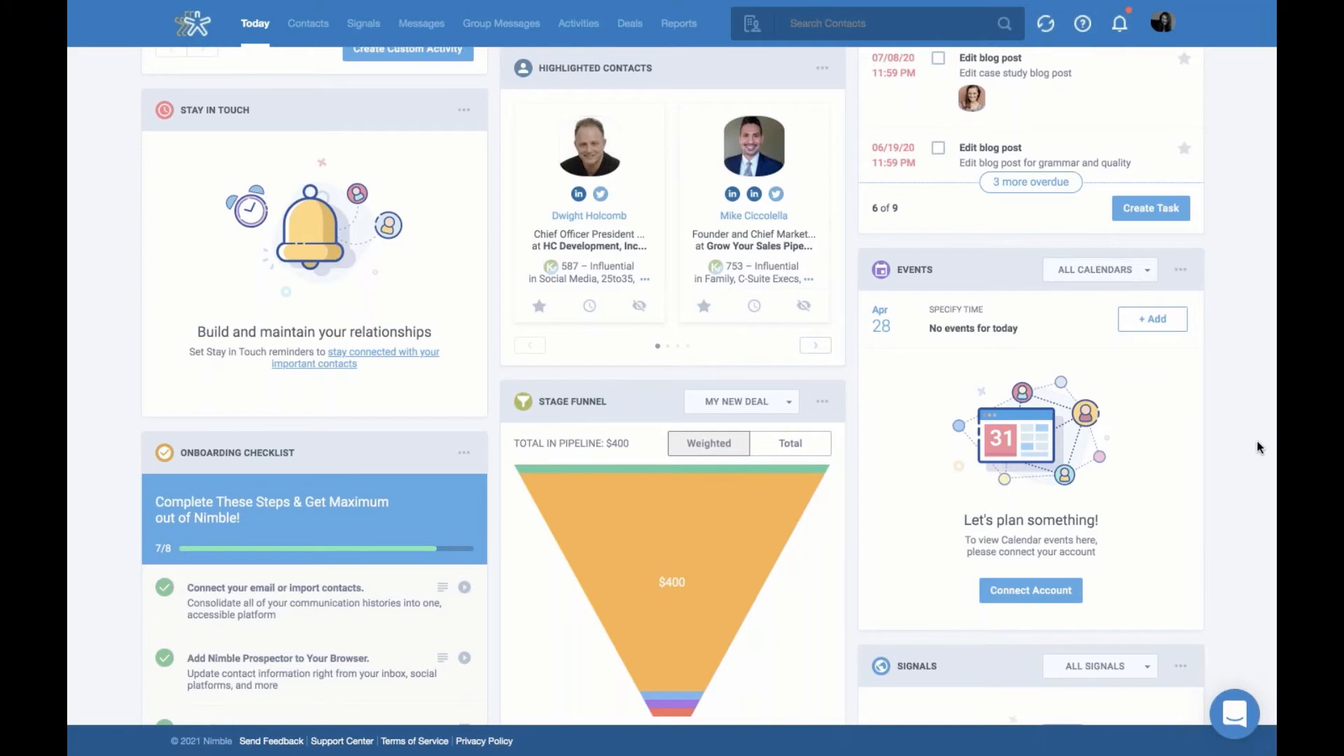
{"action": "scroll", "coordinate": [1260, 448], "scroll_direction": "down", "scroll_amount": 5}
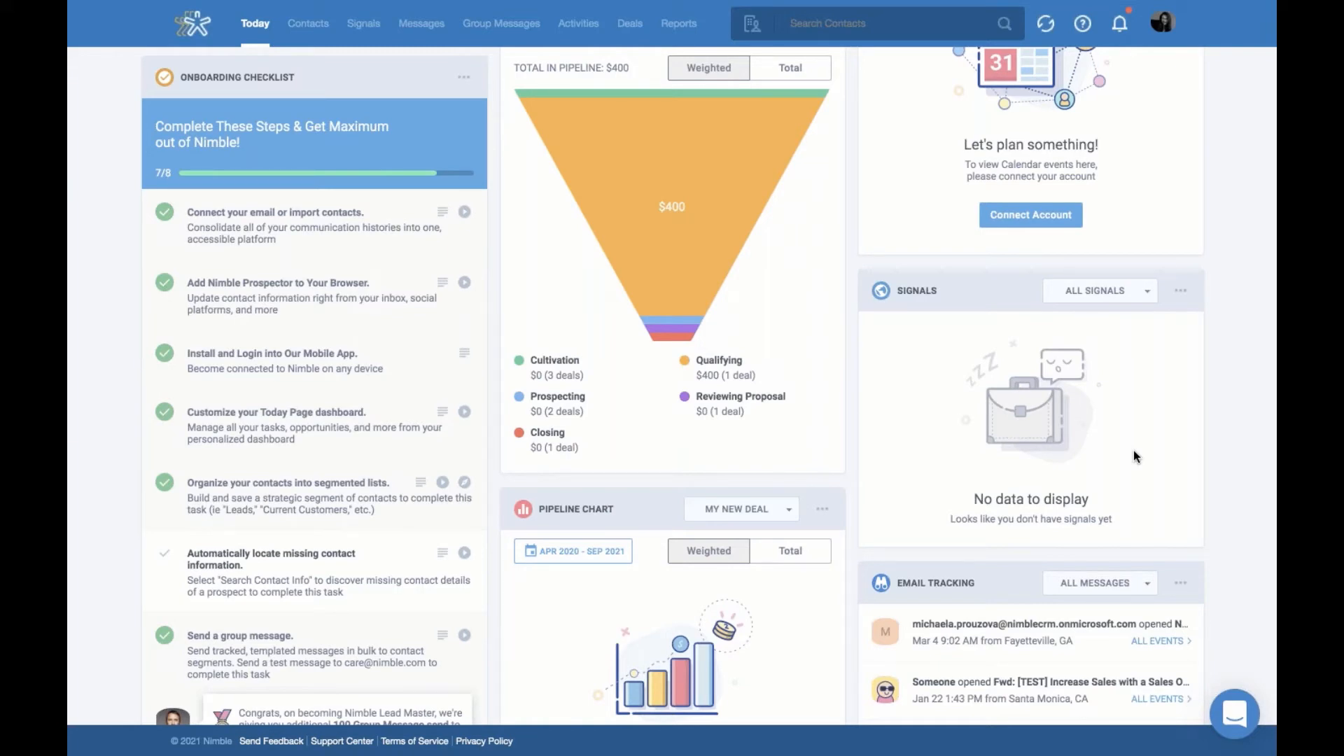
{"action": "scroll", "coordinate": [1134, 455], "scroll_direction": "up", "scroll_amount": 7}
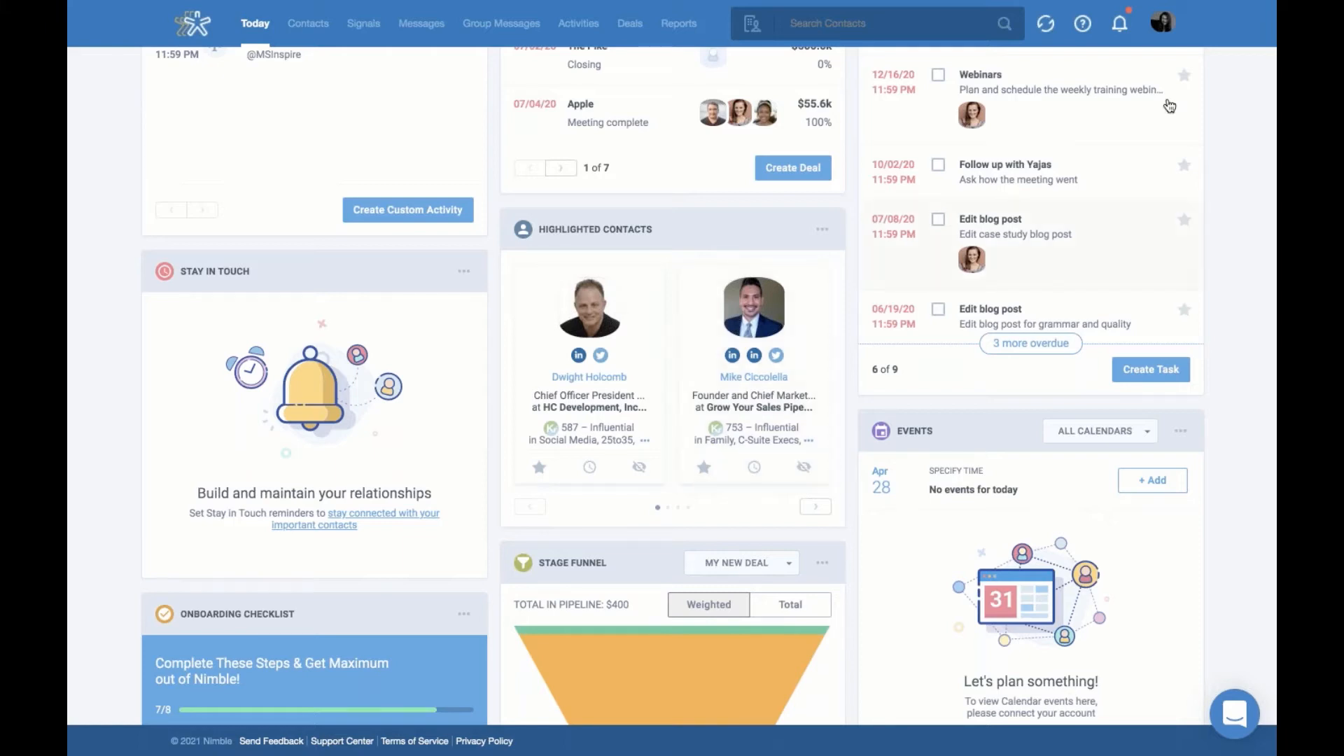
Open the account settings and view the Highlighted Contacts keyword settings.
{"action": "left_click", "coordinate": [1162, 23]}
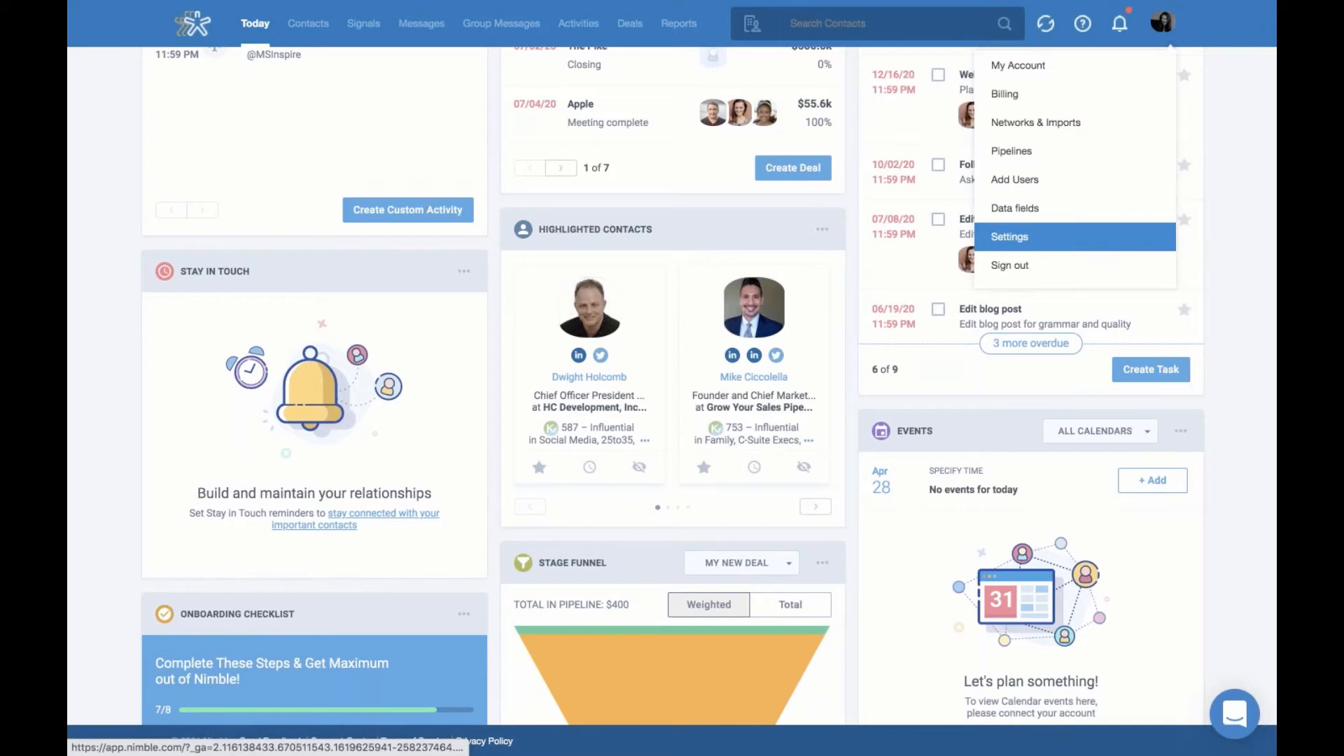
{"action": "left_click", "coordinate": [1048, 244]}
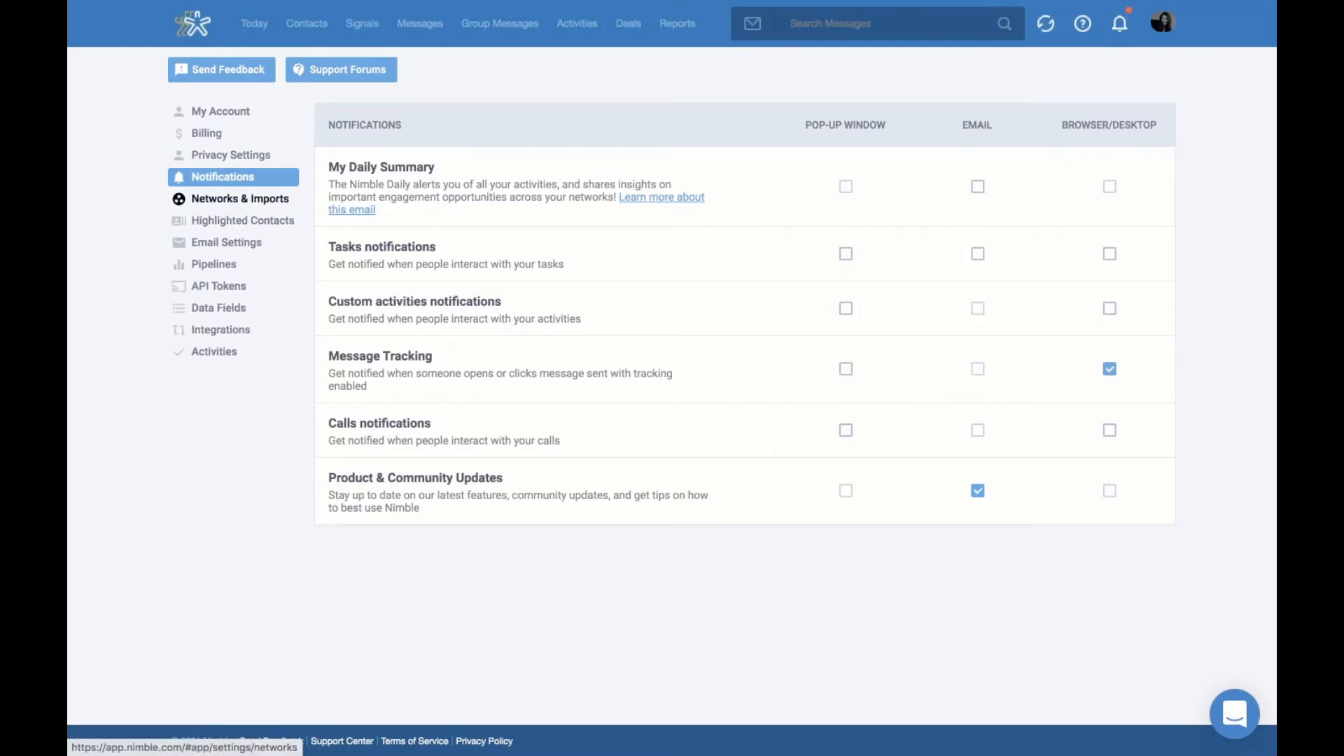
{"action": "left_click", "coordinate": [251, 222]}
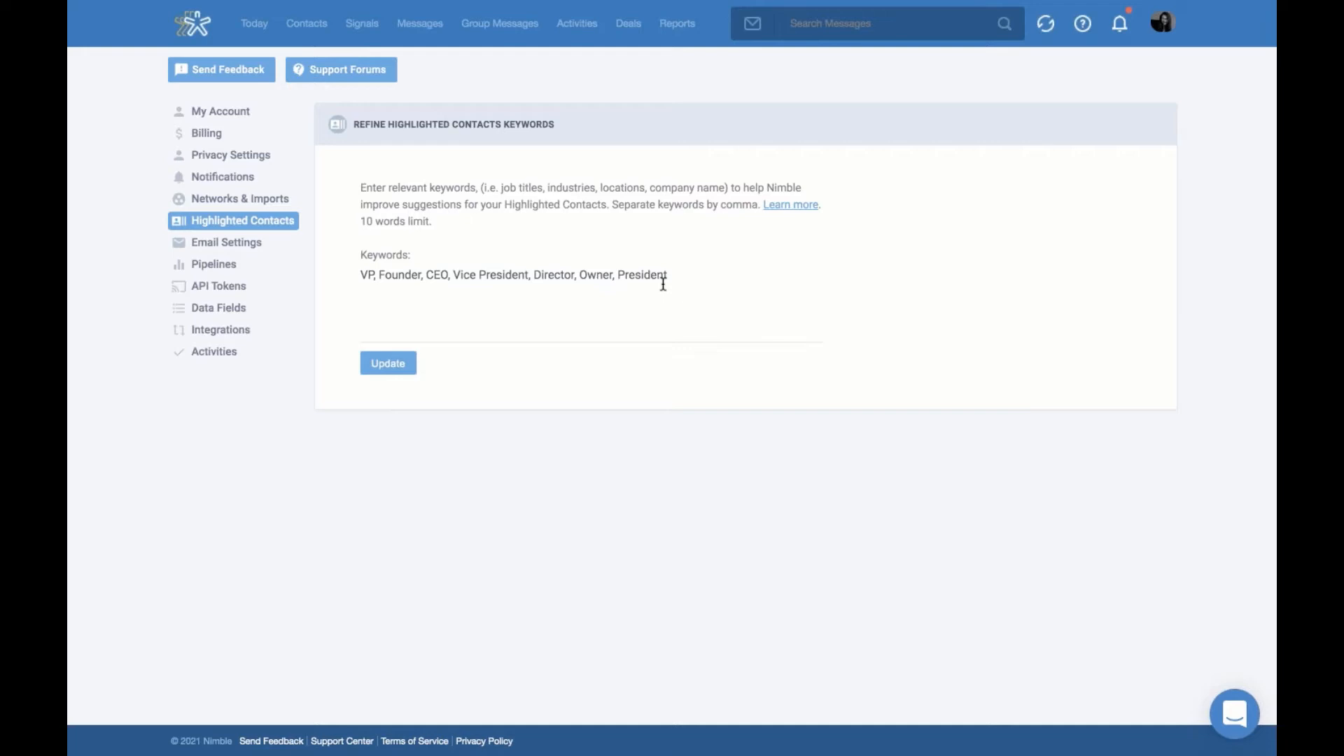
Open the first recently viewed contact, write a new note reading "Follow up today", and go to its related contacts.
{"action": "left_click", "coordinate": [306, 27]}
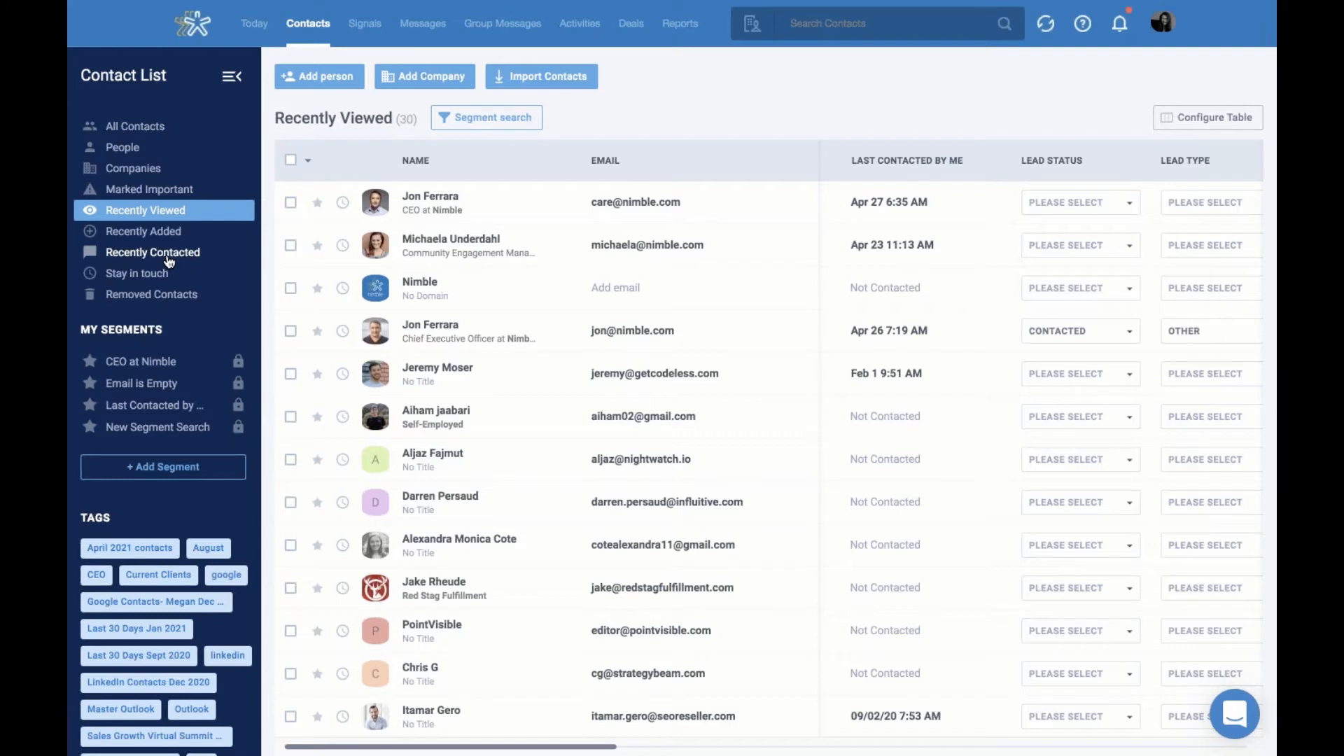
{"action": "left_click", "coordinate": [446, 200]}
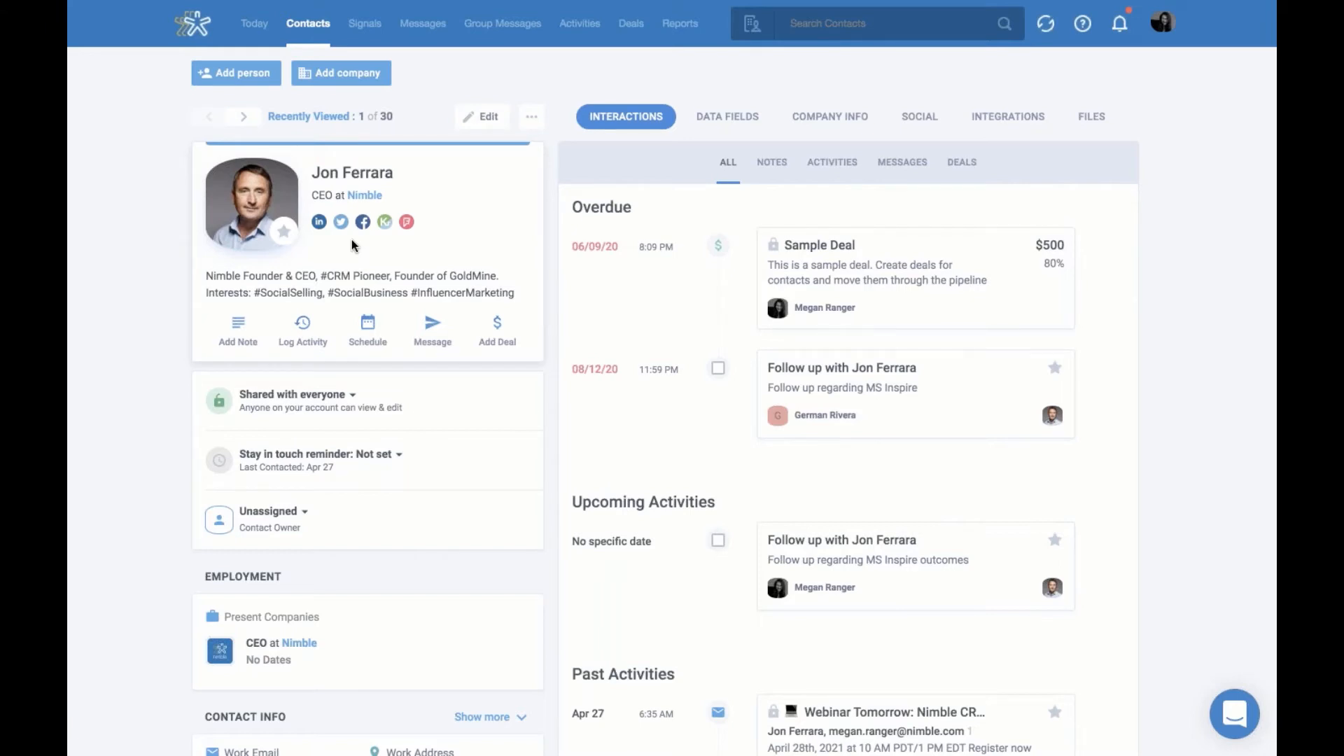
{"action": "left_click", "coordinate": [248, 333]}
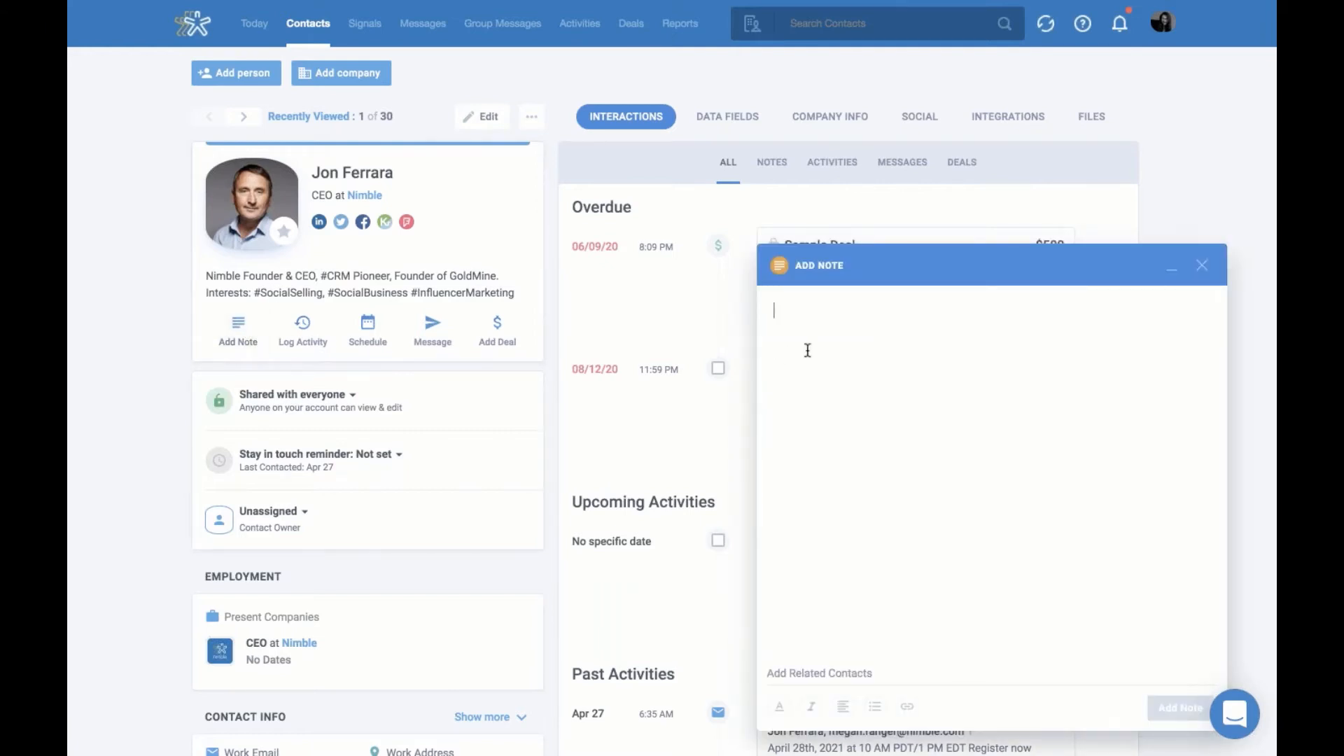
{"action": "type", "text": "Fo"}
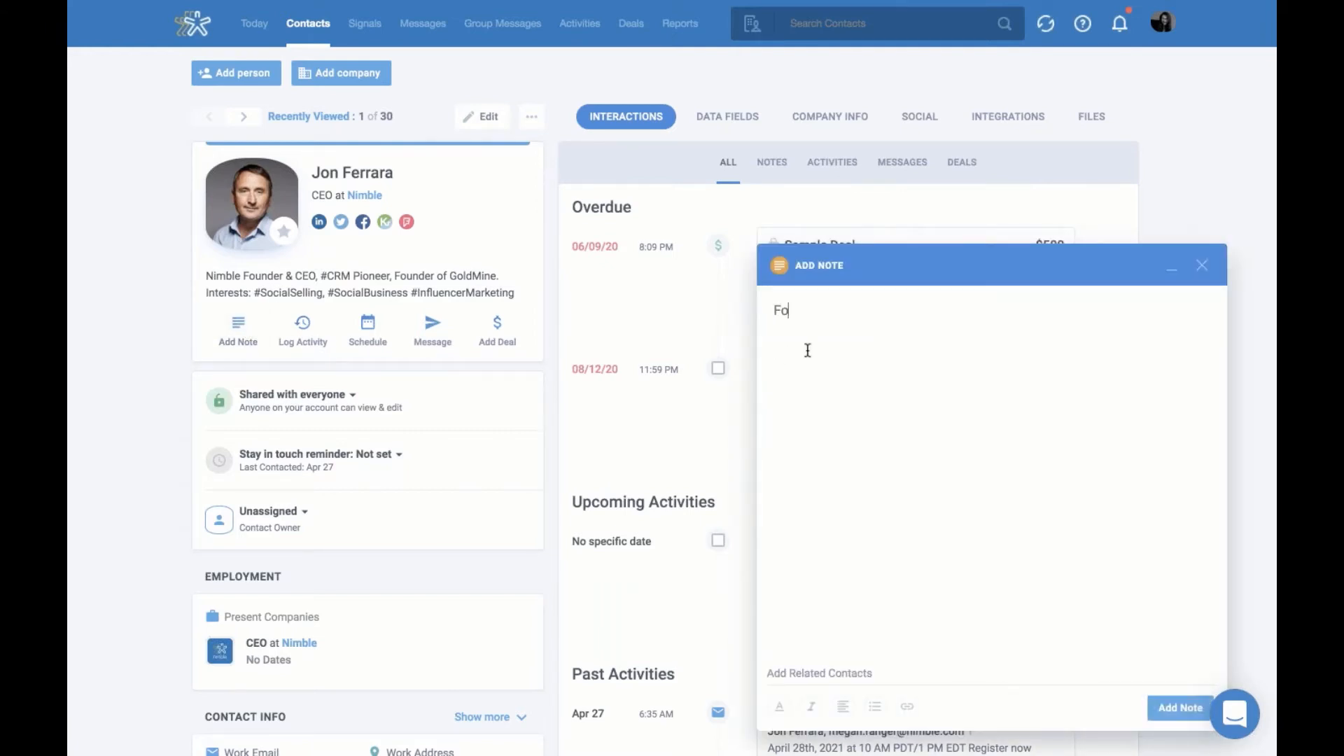
{"action": "type", "text": "llow up today"}
{"action": "left_click", "coordinate": [998, 670]}
{"action": "type", "text": "viv"}
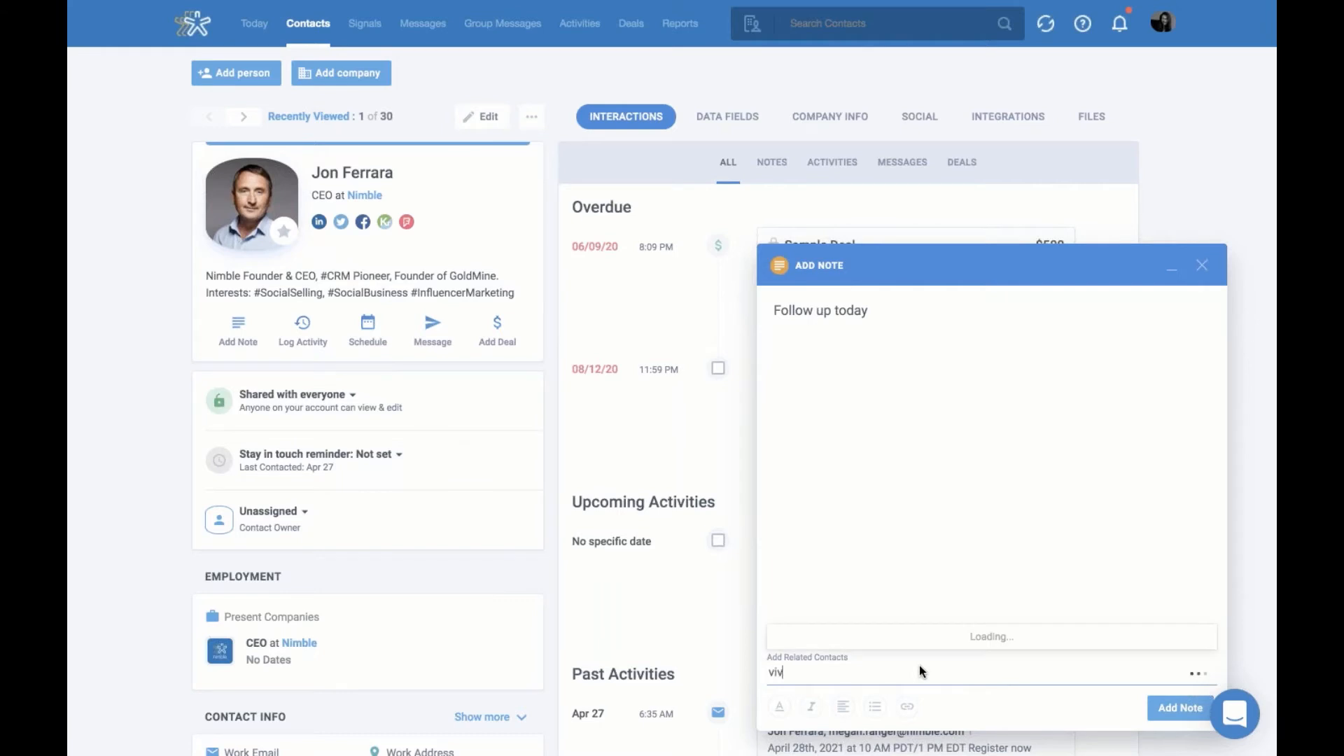
{"action": "type", "text": "ian"}
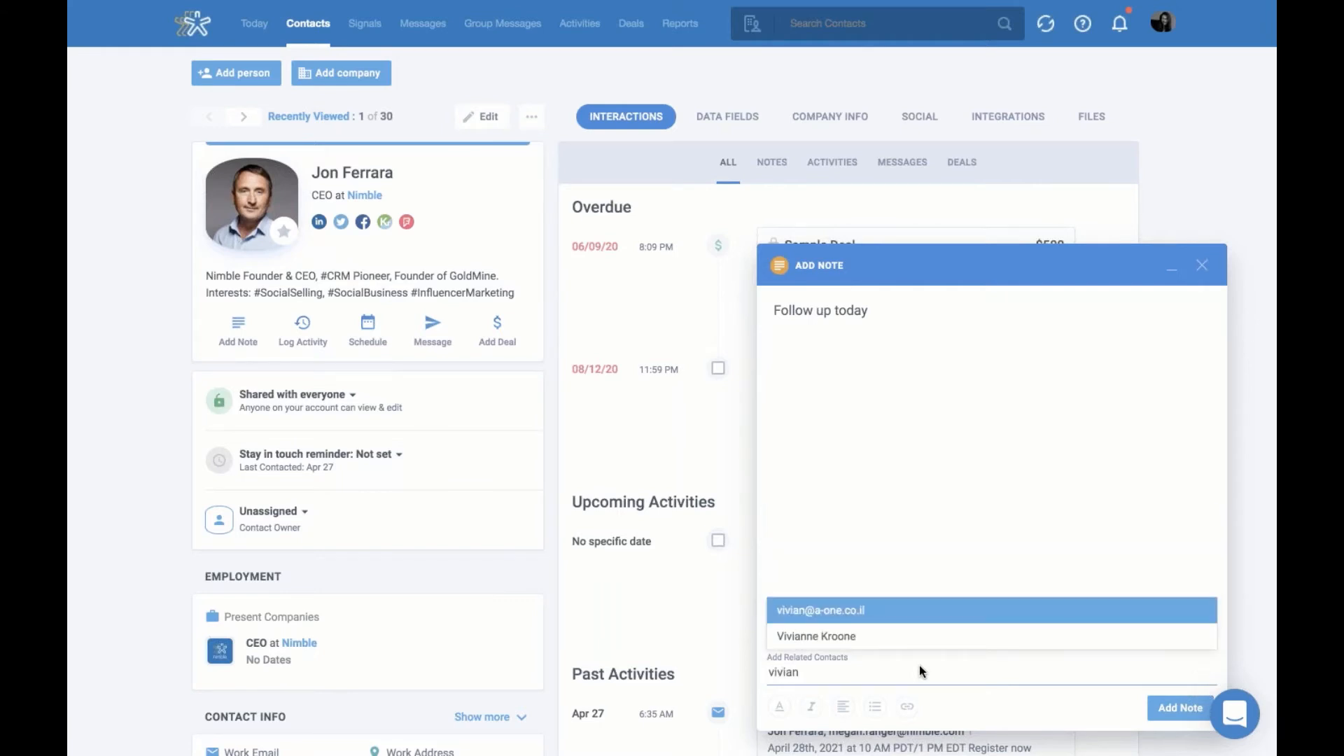
{"action": "key", "text": "BackSpace"}
{"action": "key", "text": "BackSpace"}
{"action": "key", "text": "BackSpace"}
{"action": "key", "text": "BackSpace"}
{"action": "key", "text": "BackSpace"}
{"action": "key", "text": "BackSpace"}
Find the other involved person by first name, attach them as the note's related contact, and save the note.
{"action": "type", "text": "nedia"}
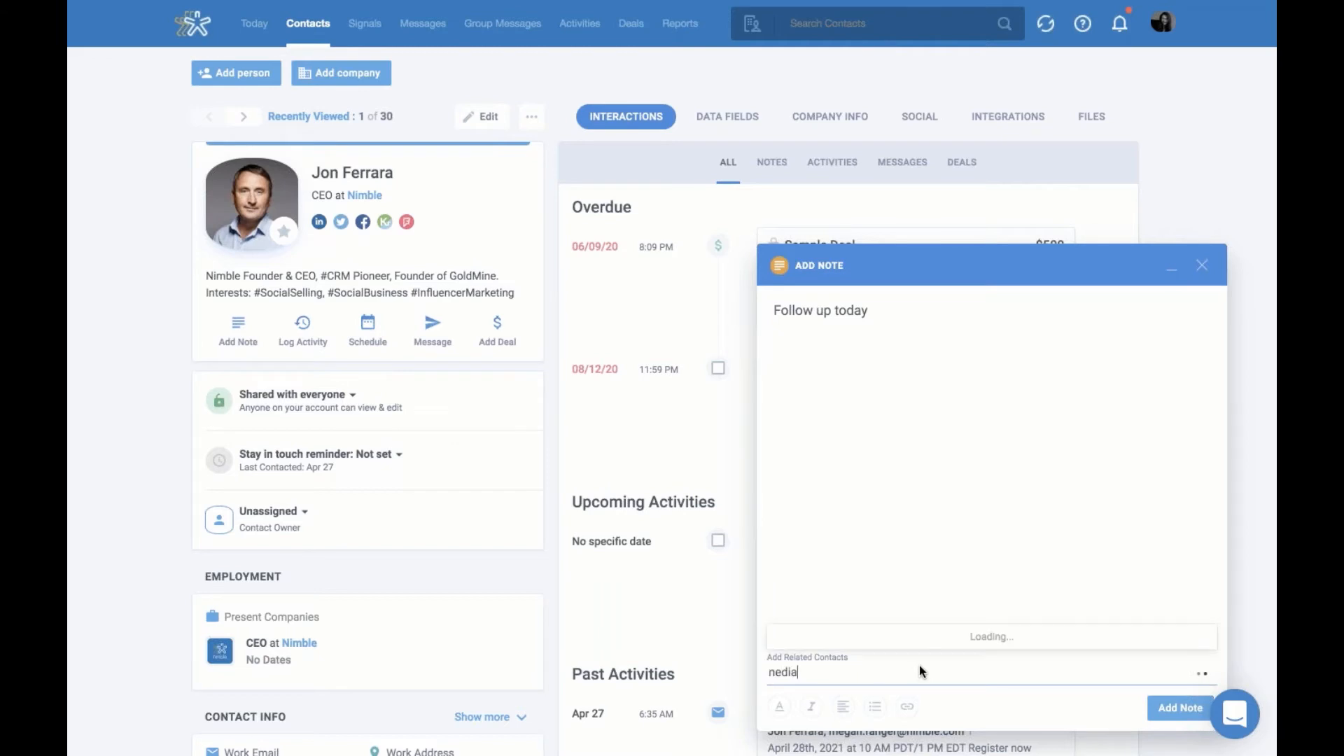
{"action": "left_click", "coordinate": [910, 638]}
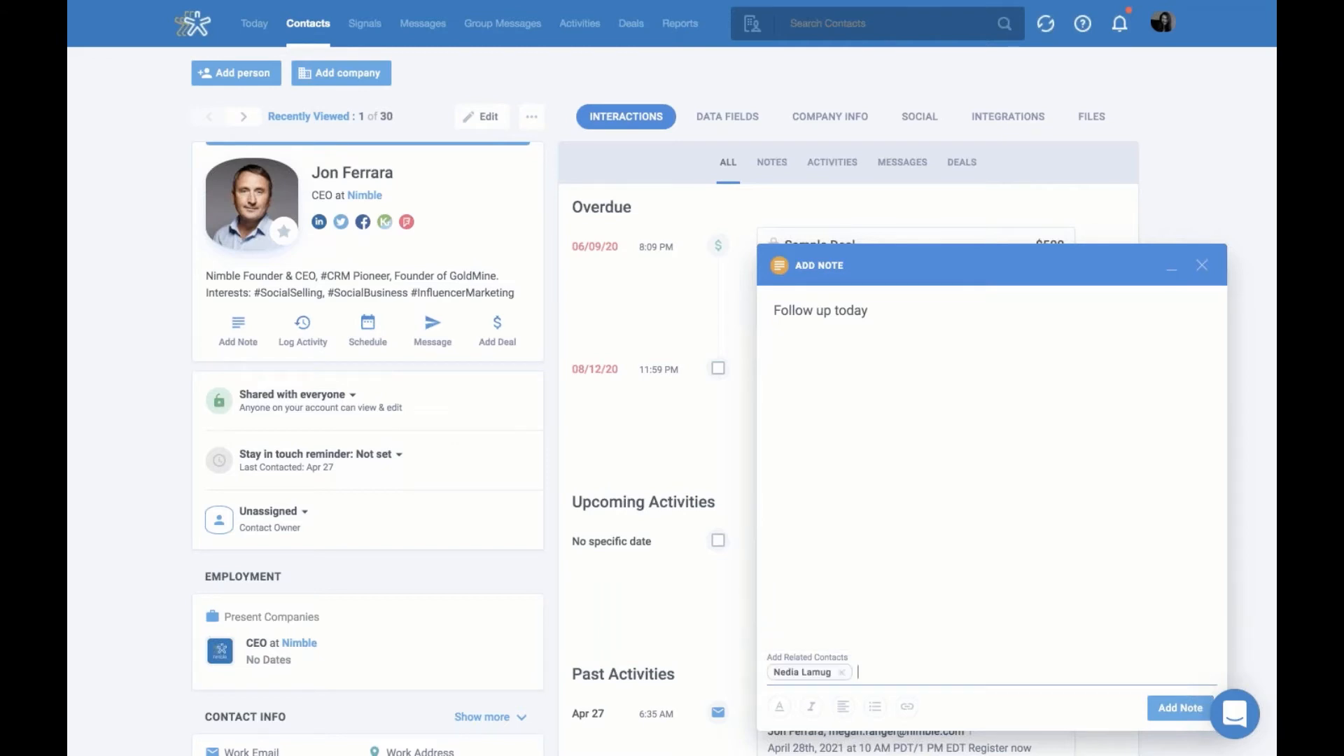
{"action": "left_click", "coordinate": [1179, 709]}
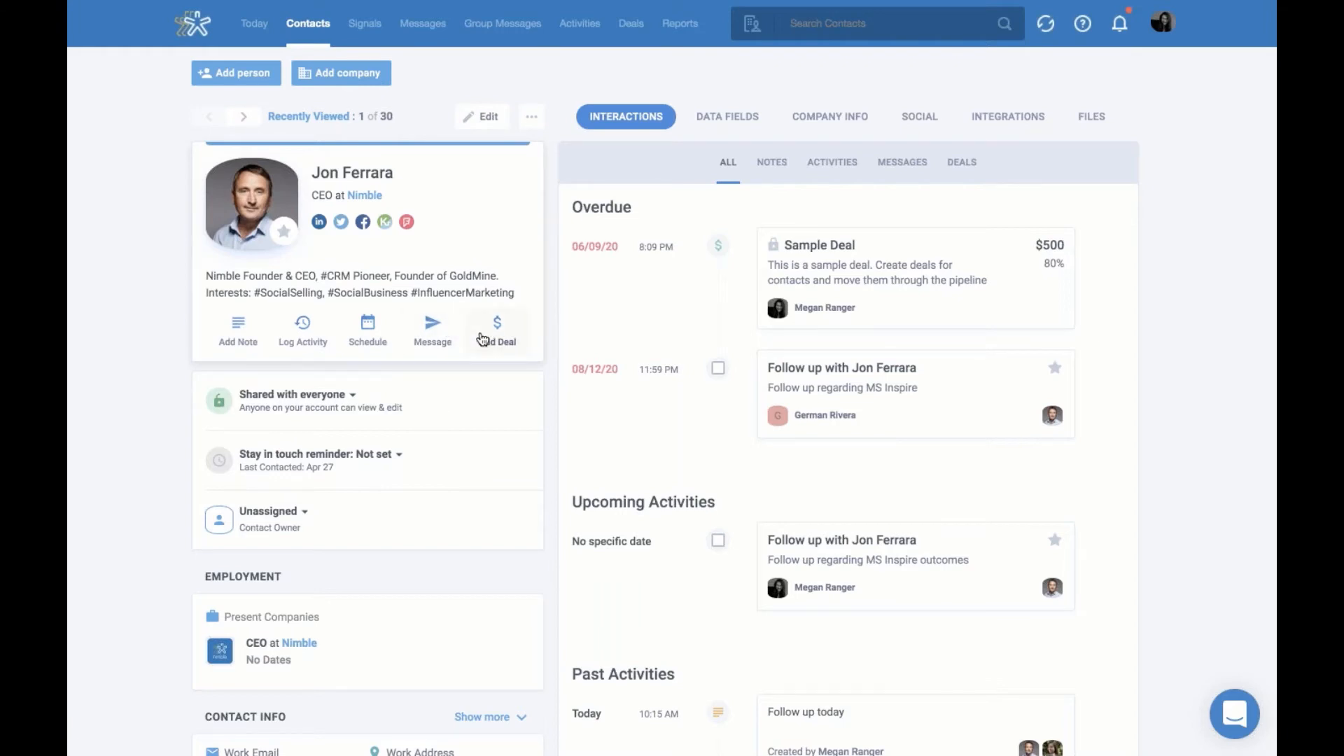
Look through the contact's profile details, including contact info, tags, lead fields and past activities.
{"action": "scroll", "coordinate": [501, 568], "scroll_direction": "down", "scroll_amount": 5}
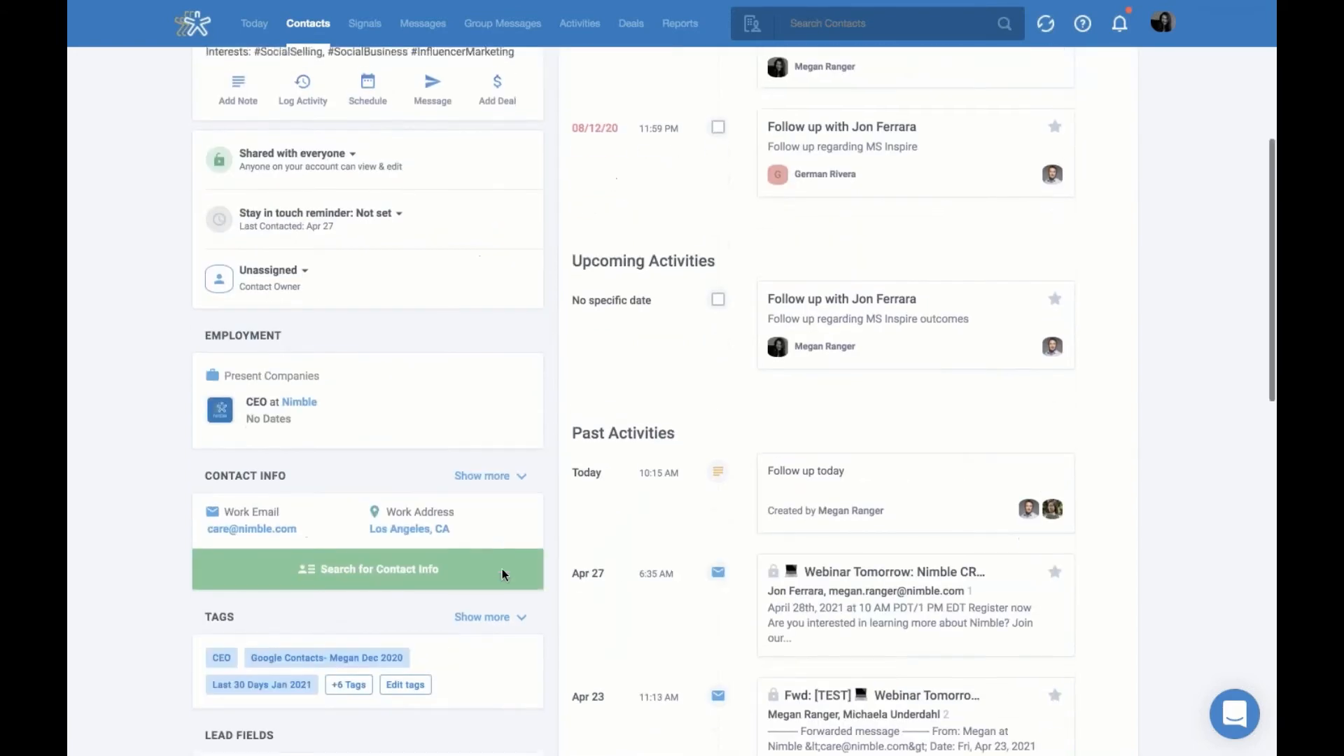
{"action": "scroll", "coordinate": [466, 511], "scroll_direction": "down", "scroll_amount": 2}
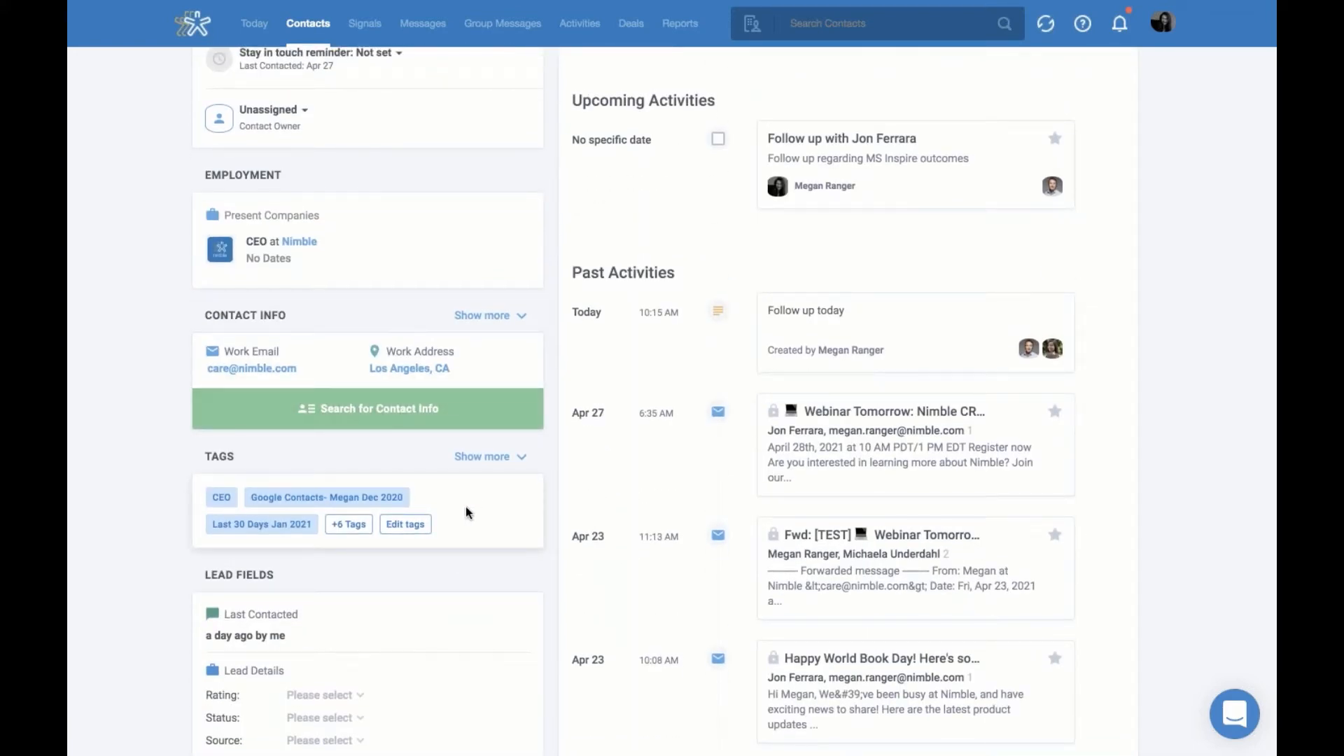
{"action": "scroll", "coordinate": [466, 512], "scroll_direction": "down", "scroll_amount": 2}
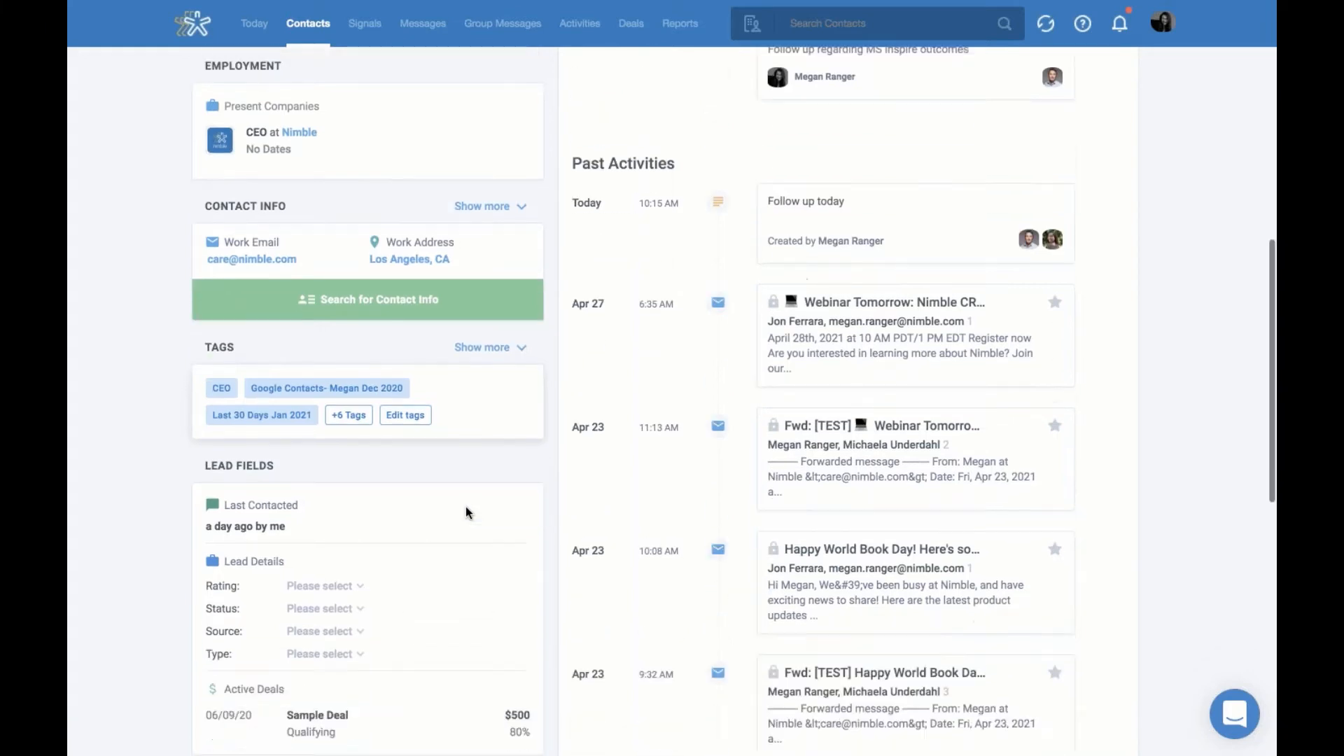
{"action": "scroll", "coordinate": [466, 512], "scroll_direction": "down", "scroll_amount": 1}
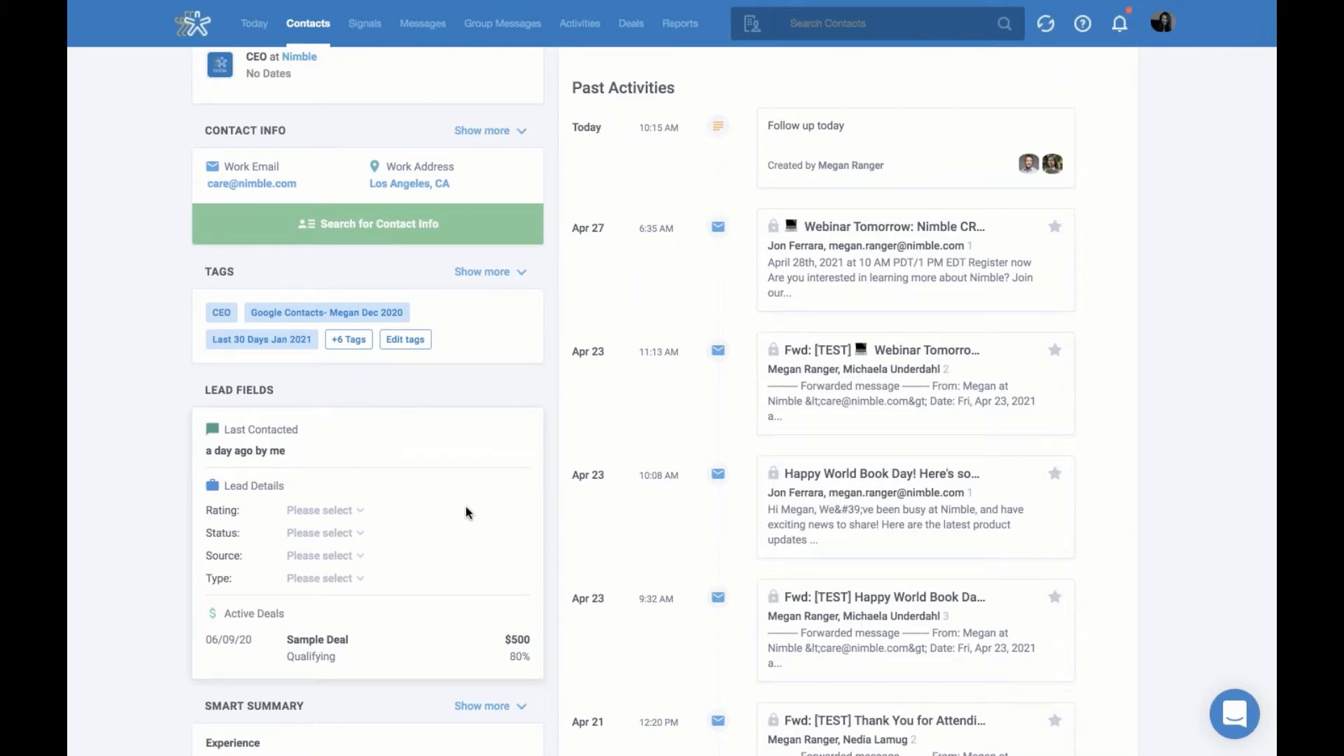
{"action": "scroll", "coordinate": [915, 294], "scroll_direction": "up", "scroll_amount": 8}
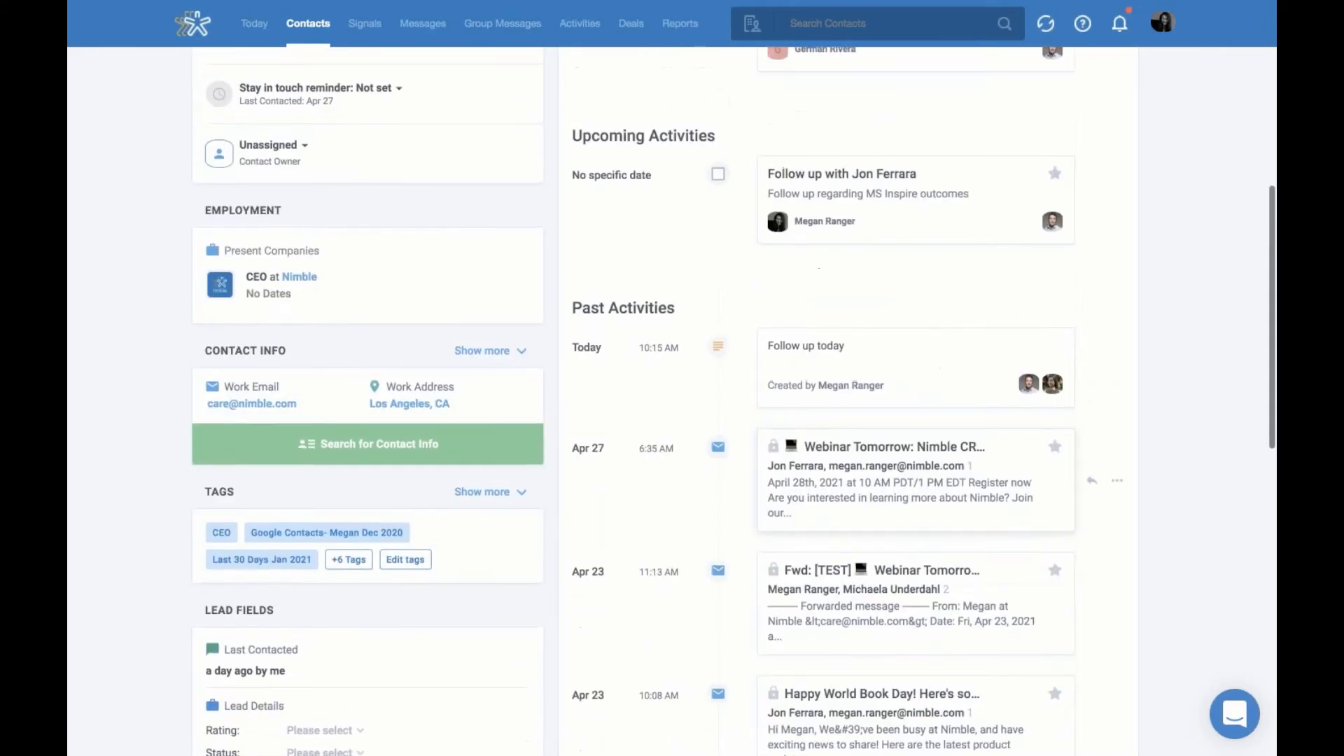
{"action": "scroll", "coordinate": [915, 294], "scroll_direction": "up", "scroll_amount": 1}
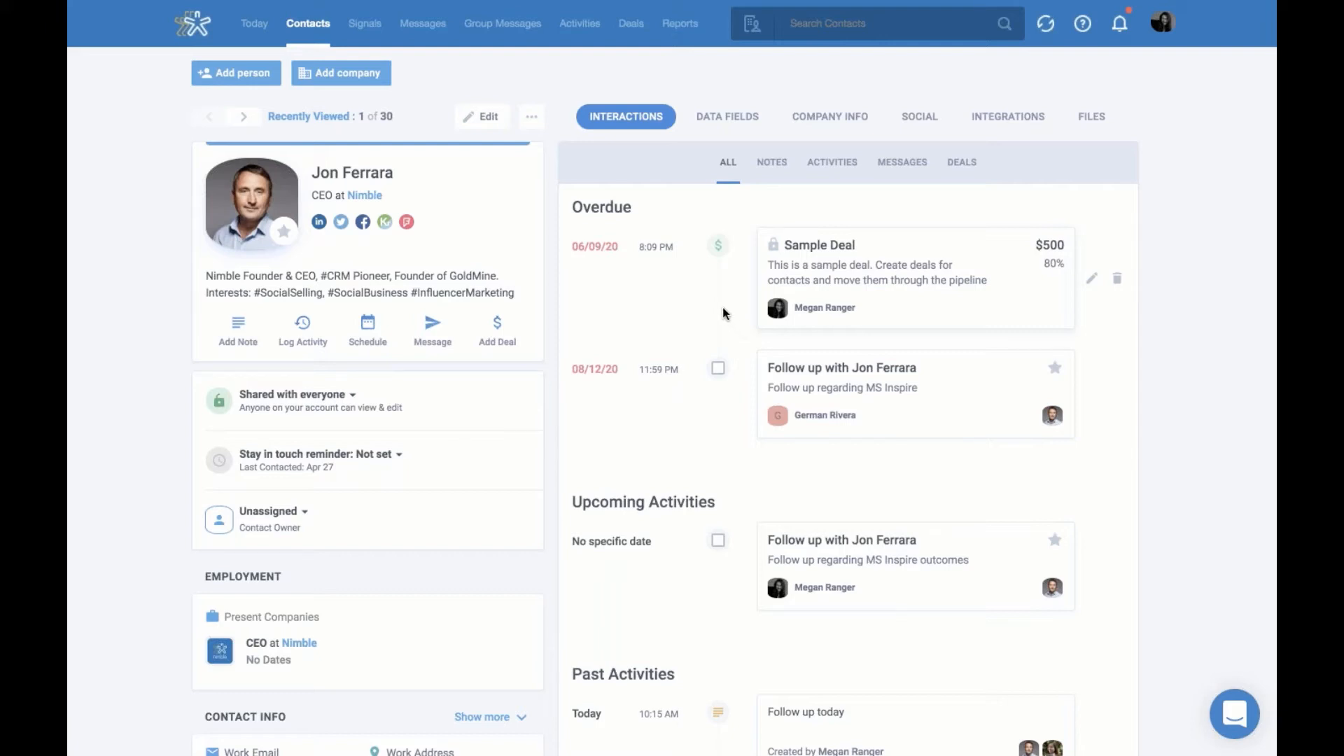
Show only the contact's activities and view the available activity type filters.
{"action": "left_click", "coordinate": [831, 164]}
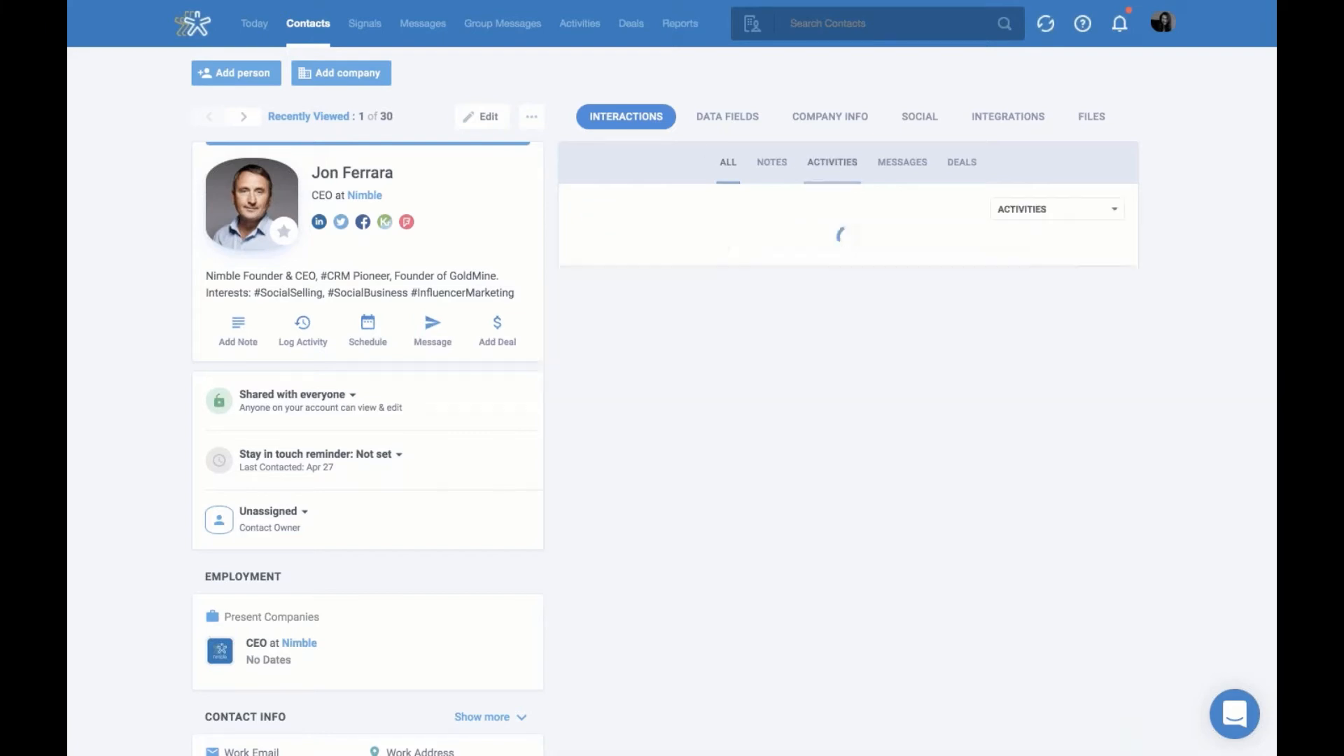
{"action": "left_click", "coordinate": [1019, 208]}
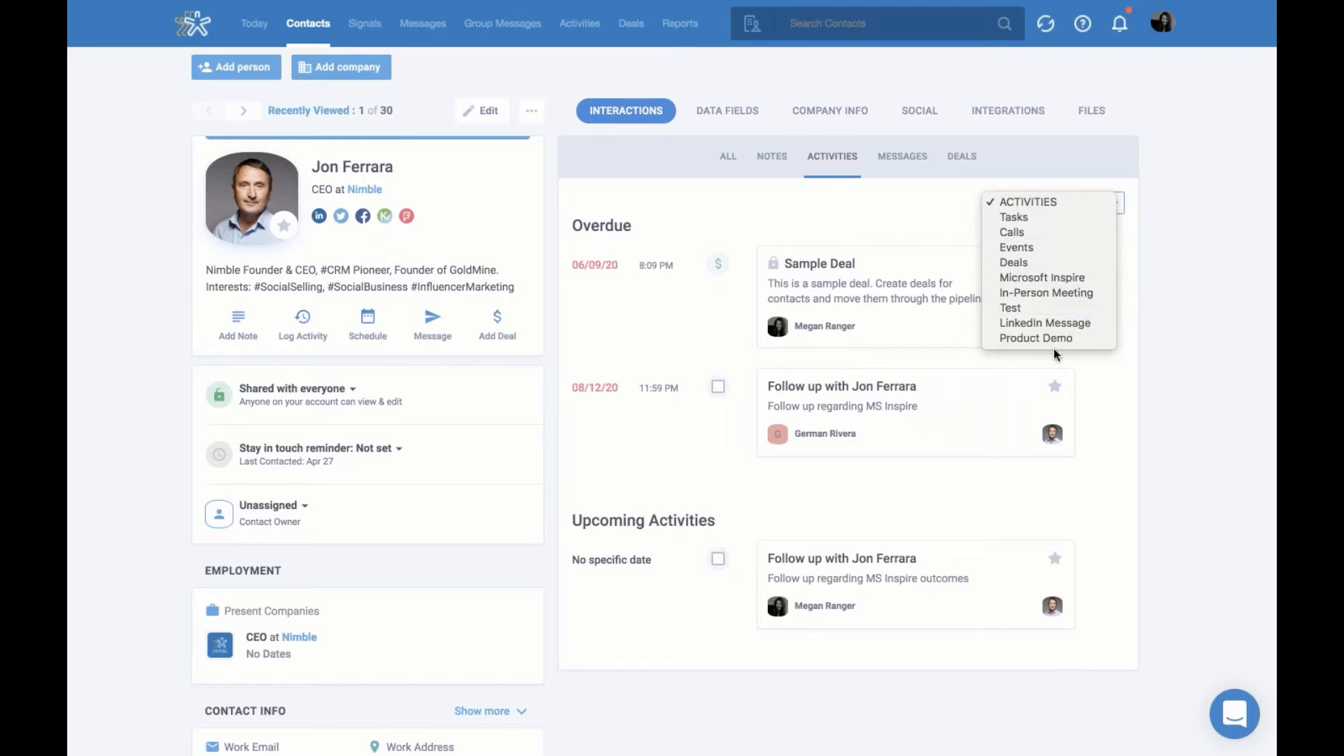
{"action": "left_click", "coordinate": [1183, 326]}
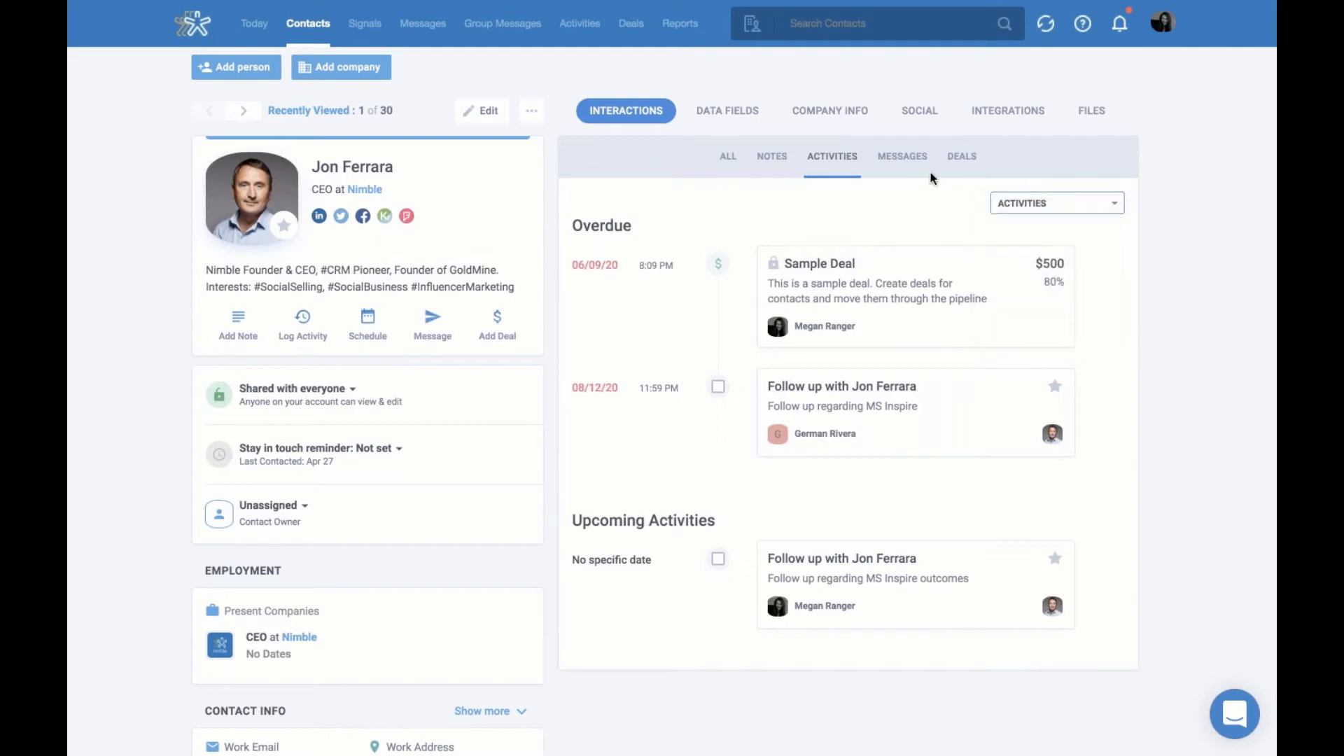
View the contact's messages and search the contact's notes for "follow up".
{"action": "left_click", "coordinate": [912, 163]}
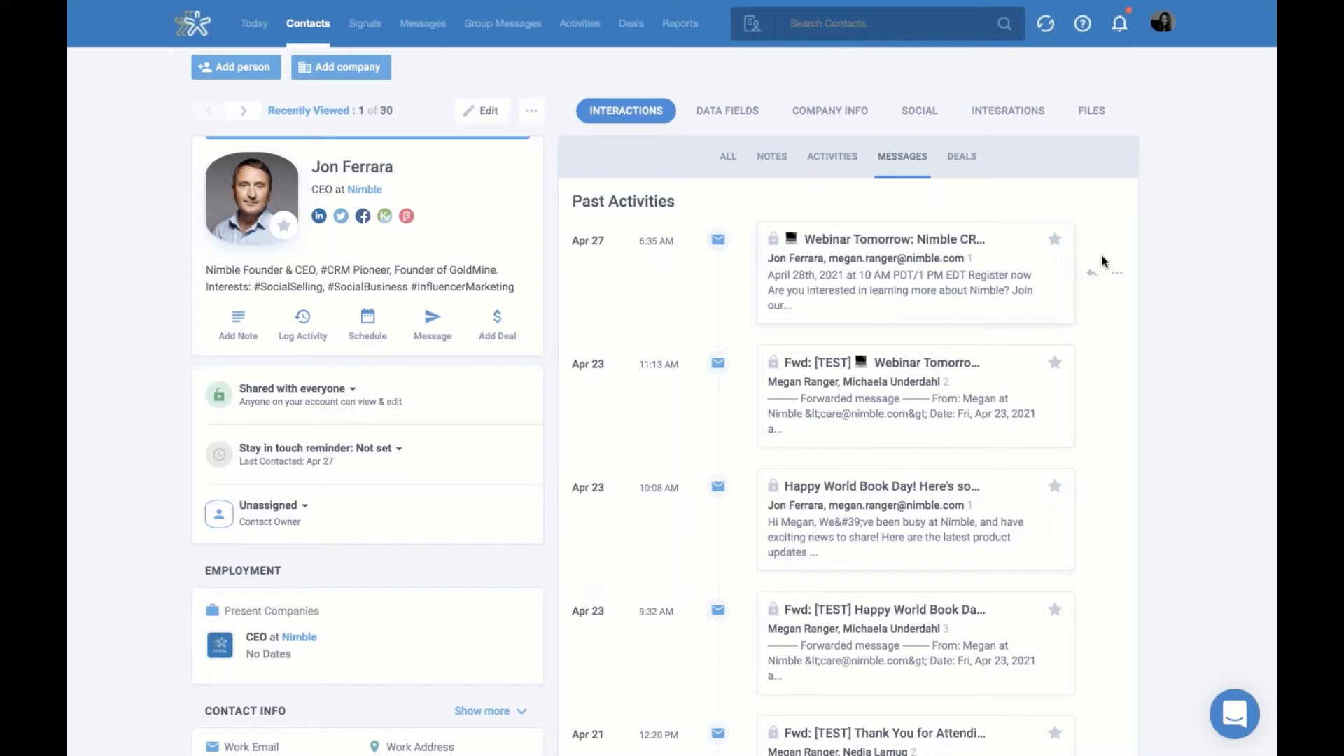
{"action": "left_click", "coordinate": [770, 156]}
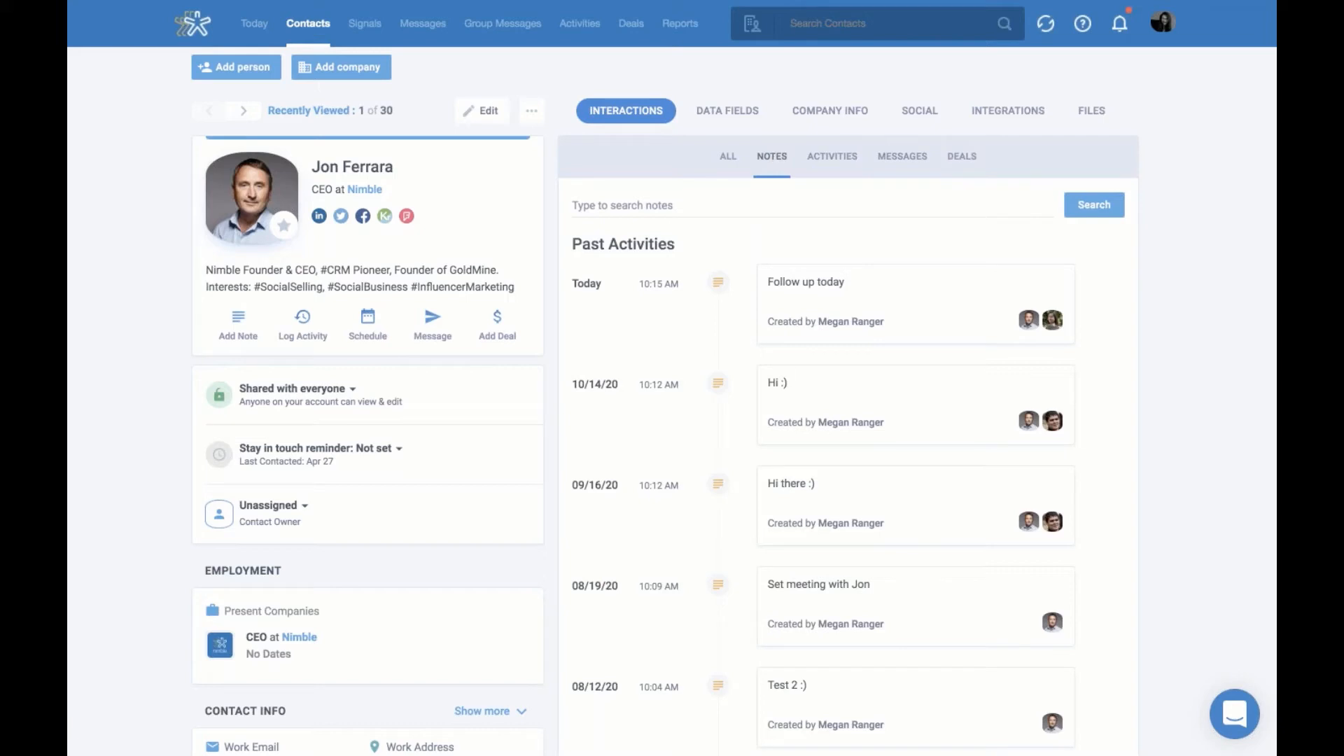
{"action": "left_click", "coordinate": [797, 203]}
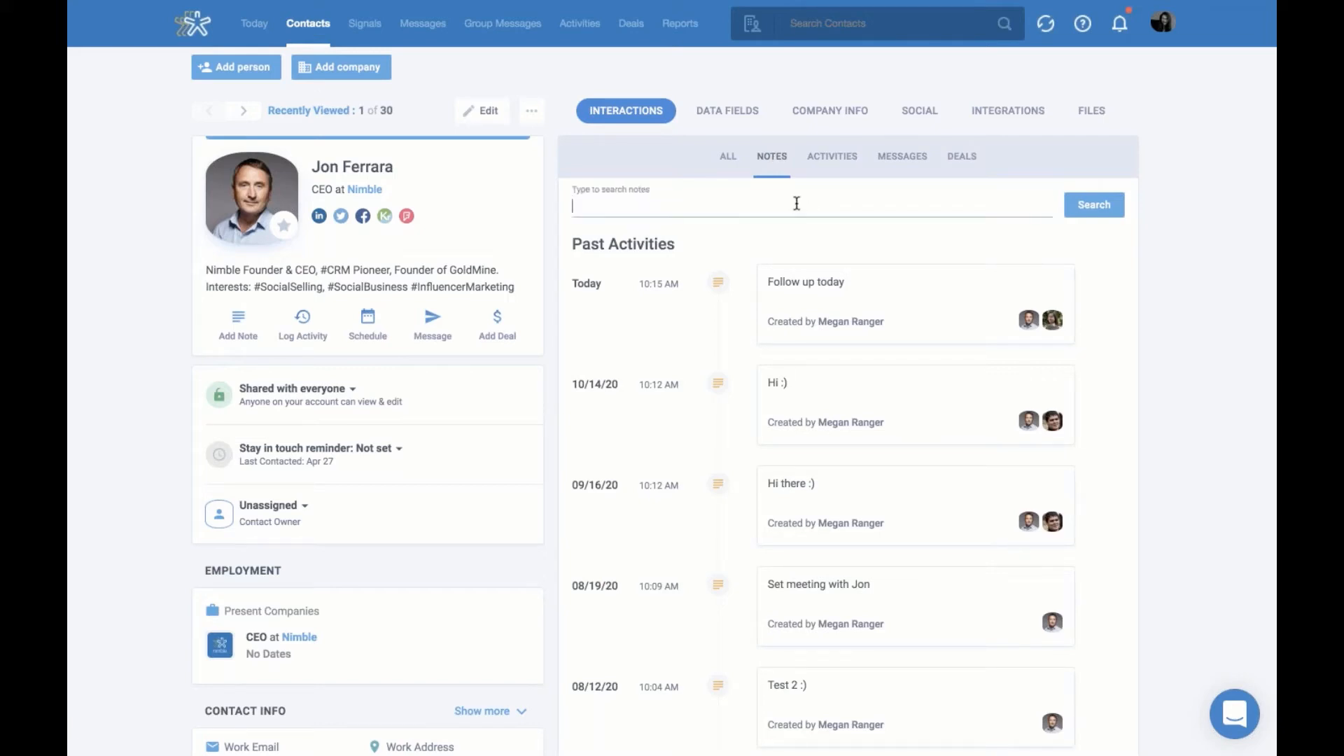
{"action": "type", "text": "follow up"}
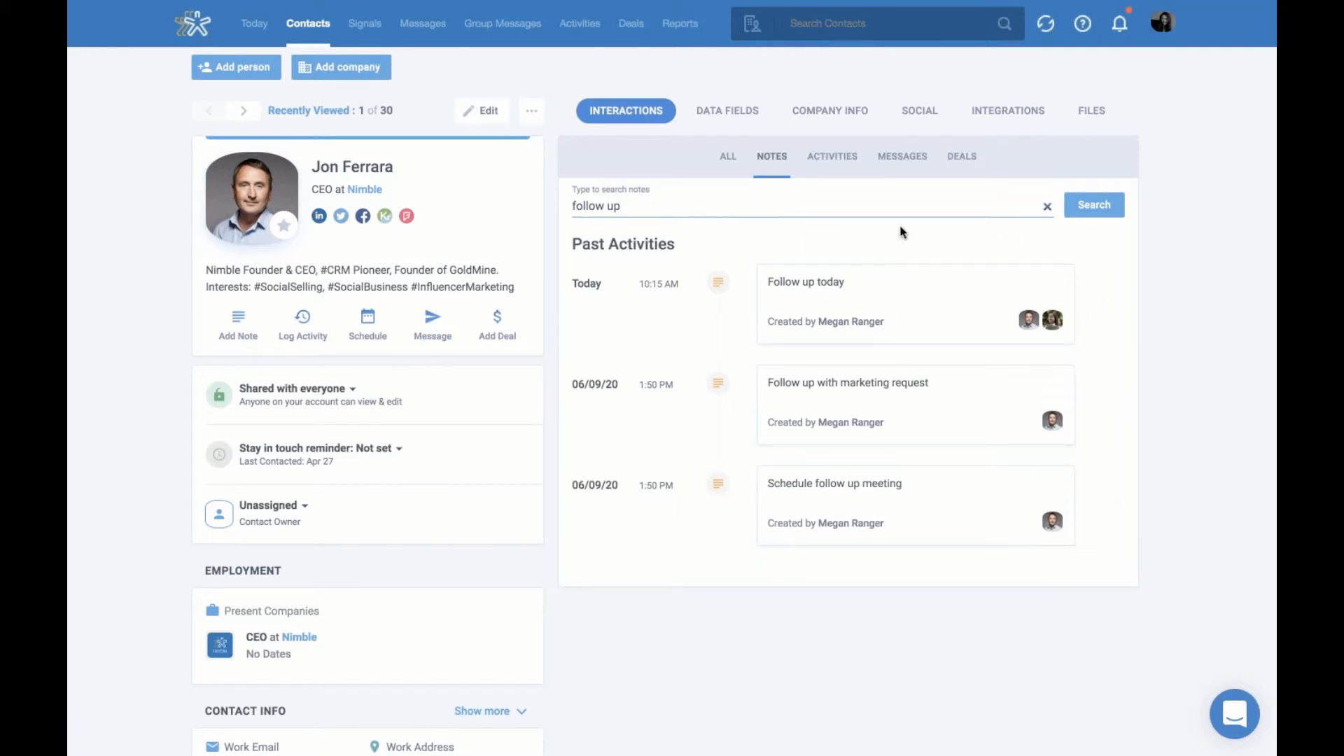
Look through the contact's deals, data fields and attached files.
{"action": "left_click", "coordinate": [967, 158]}
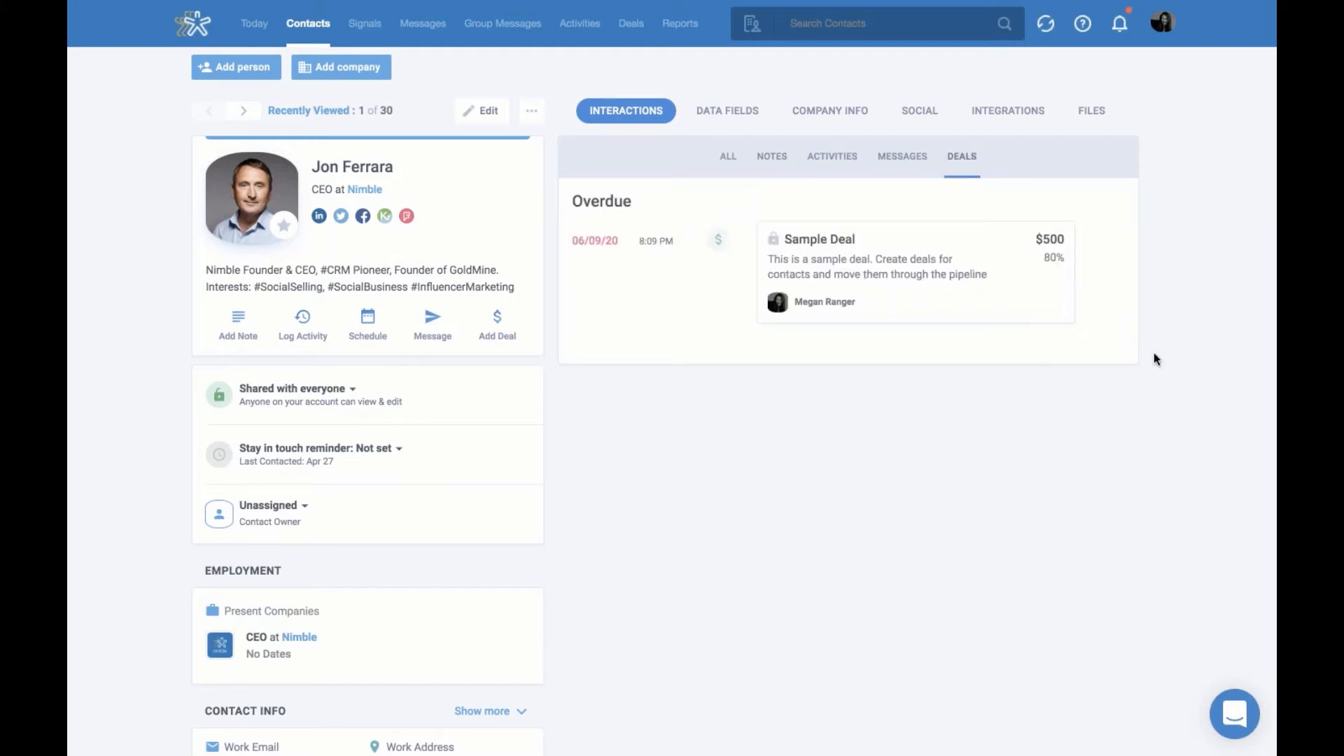
{"action": "left_click", "coordinate": [736, 116]}
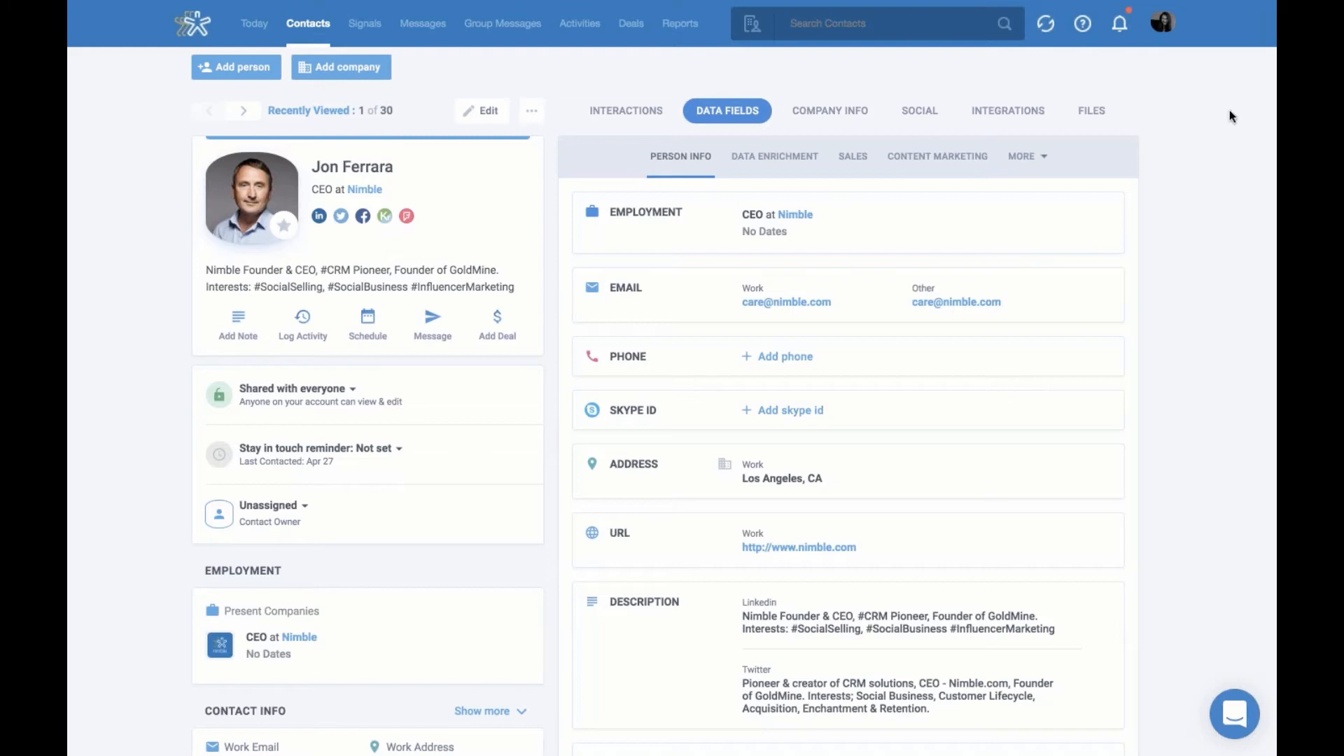
{"action": "left_click", "coordinate": [1088, 120]}
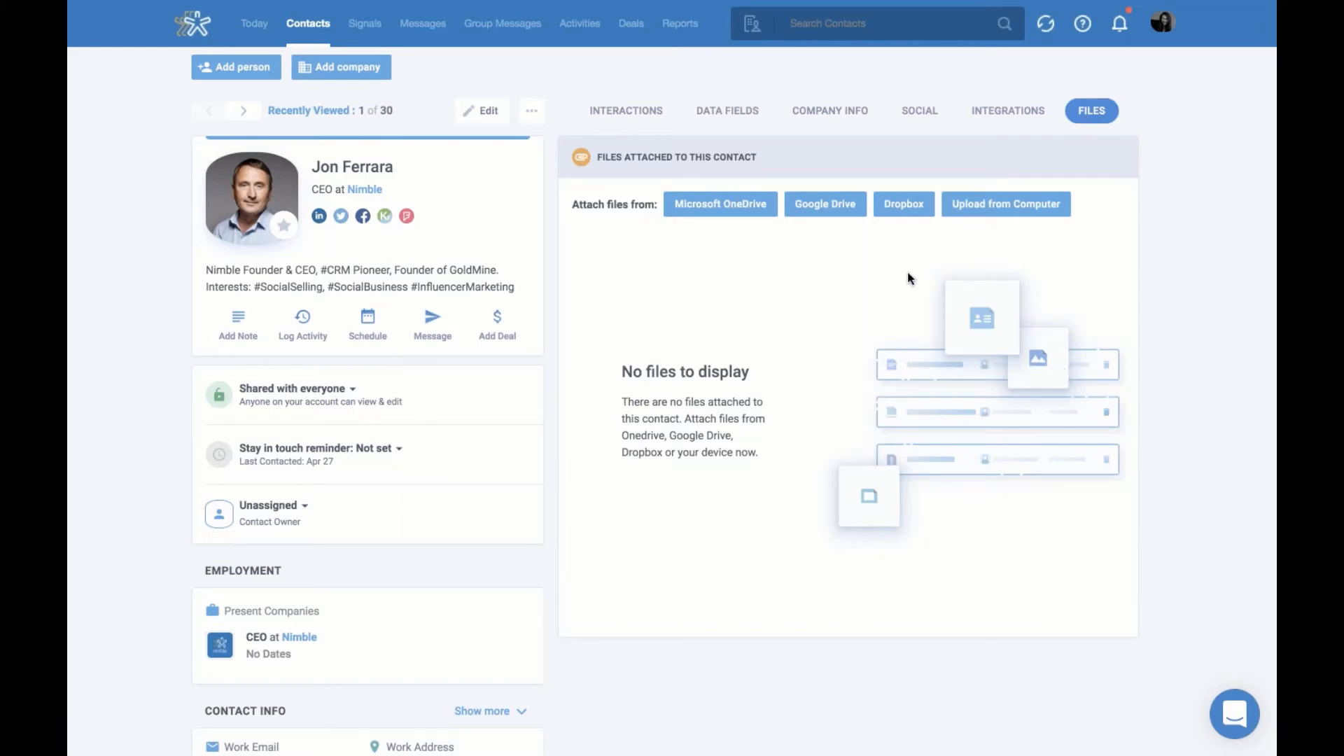
Create a new contact segment search filtered by Last contacted by Me in the last 30 days.
{"action": "left_click", "coordinate": [305, 25]}
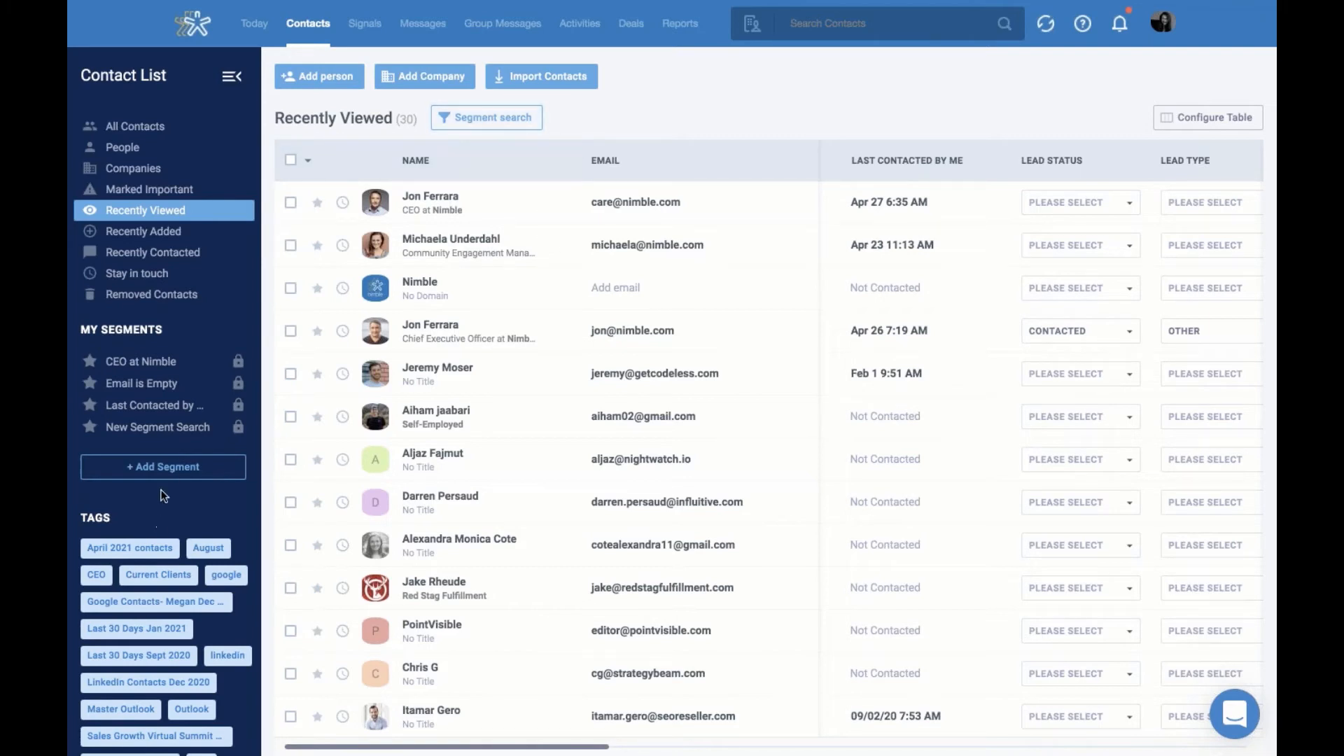
{"action": "left_click", "coordinate": [174, 468]}
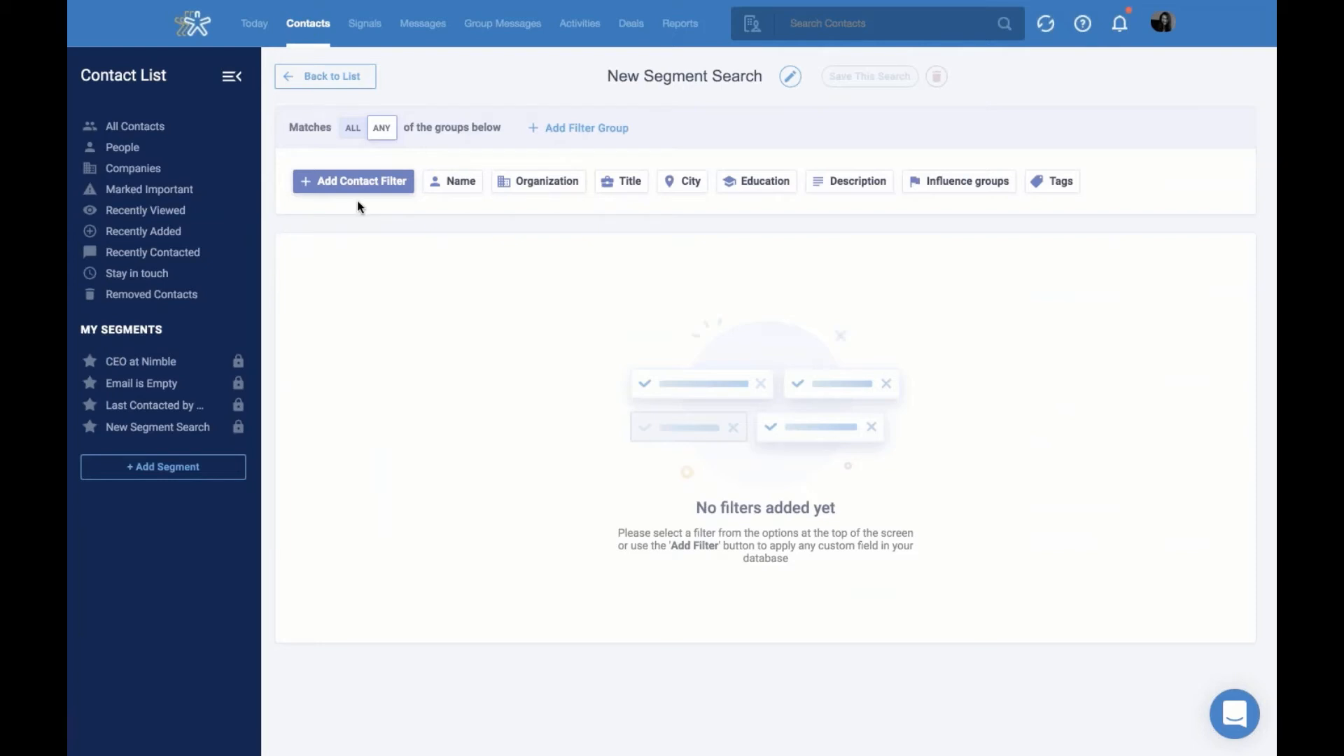
{"action": "left_click", "coordinate": [371, 186]}
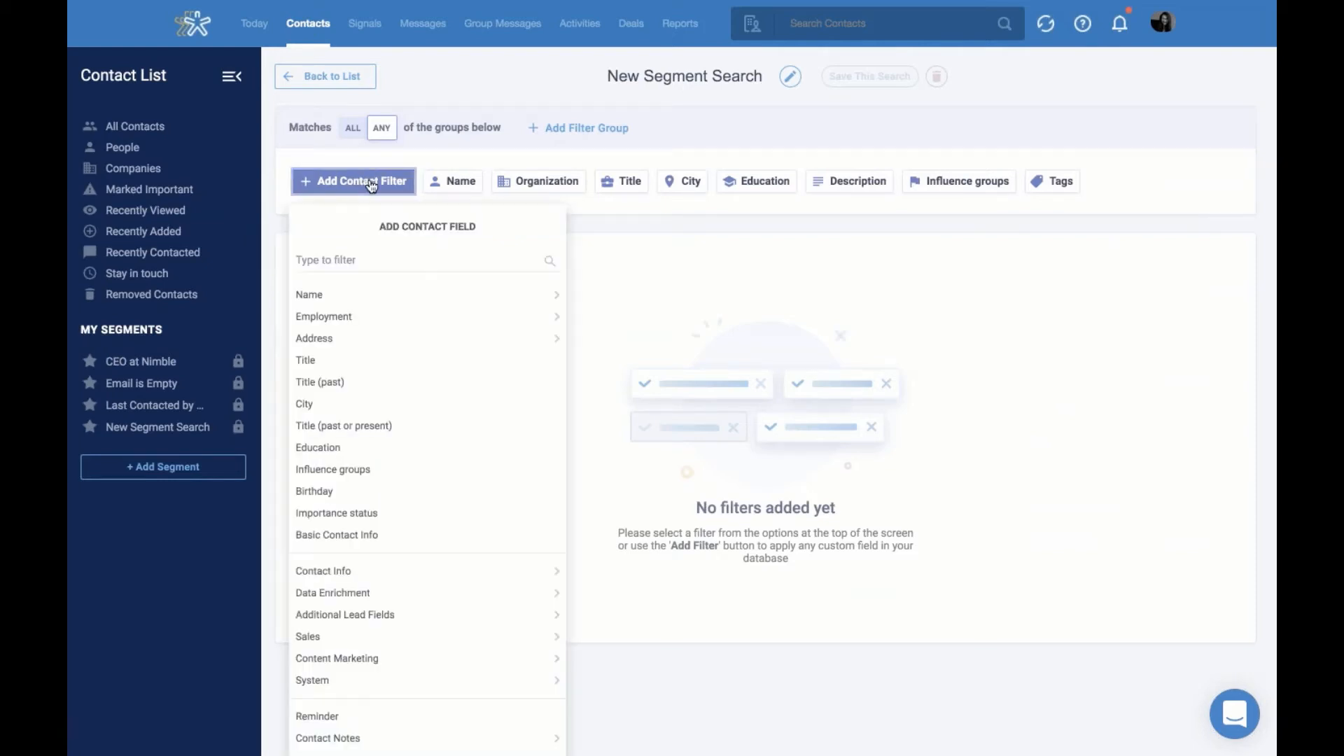
{"action": "left_click", "coordinate": [360, 267]}
{"action": "type", "text": "last"}
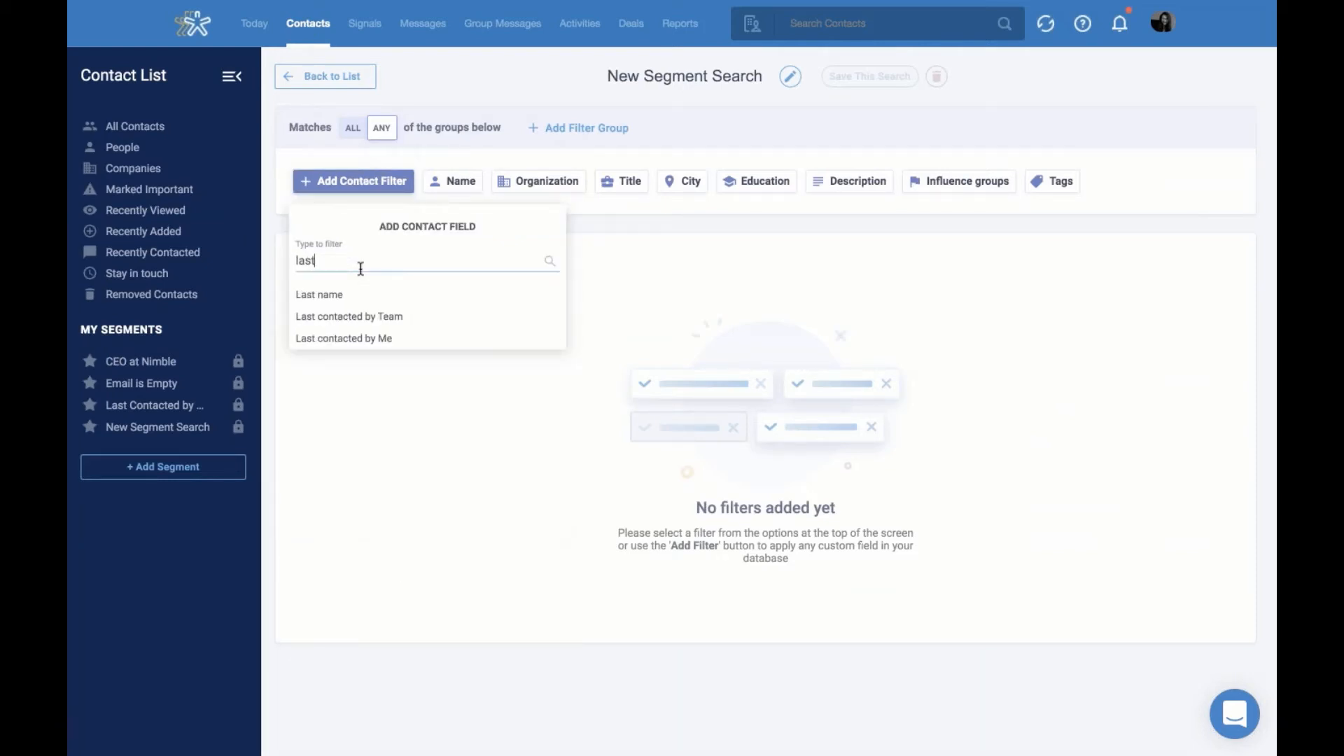
{"action": "left_click", "coordinate": [334, 340]}
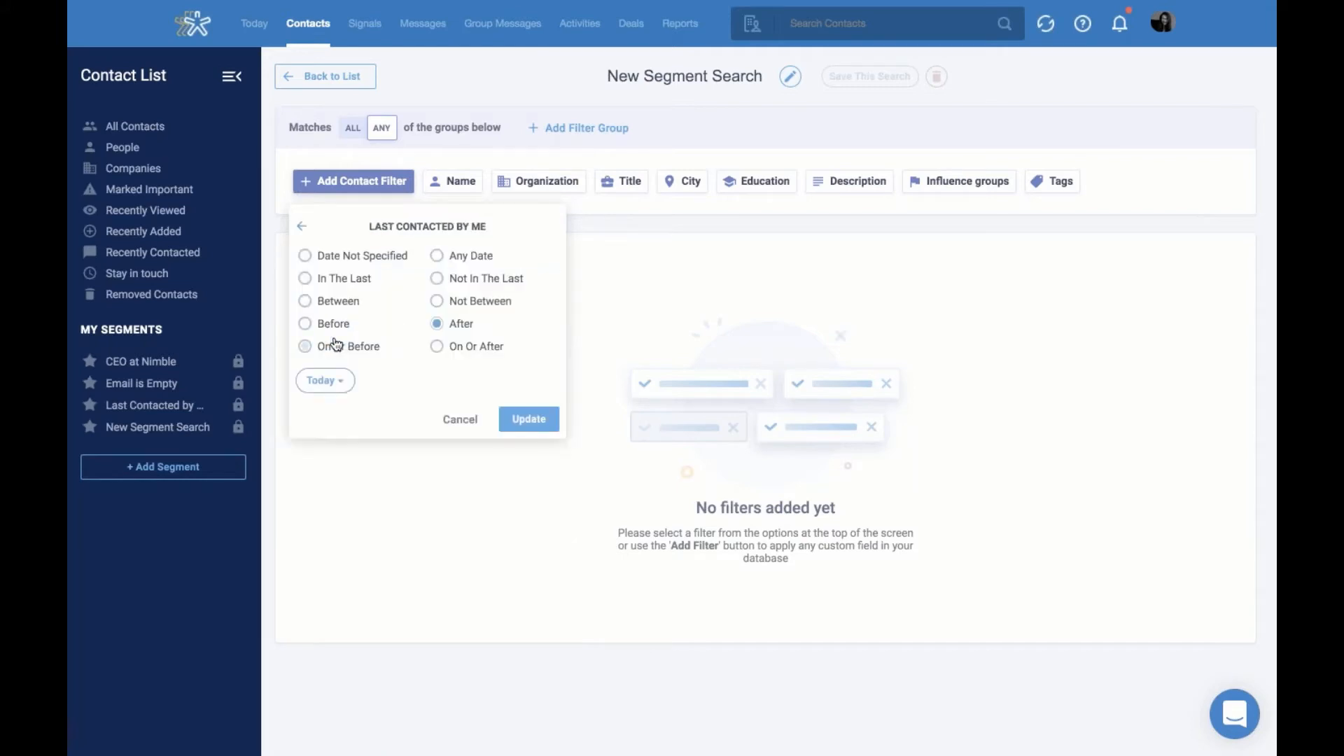
{"action": "left_click", "coordinate": [312, 283]}
{"action": "left_click", "coordinate": [369, 384]}
{"action": "type", "text": "30"}
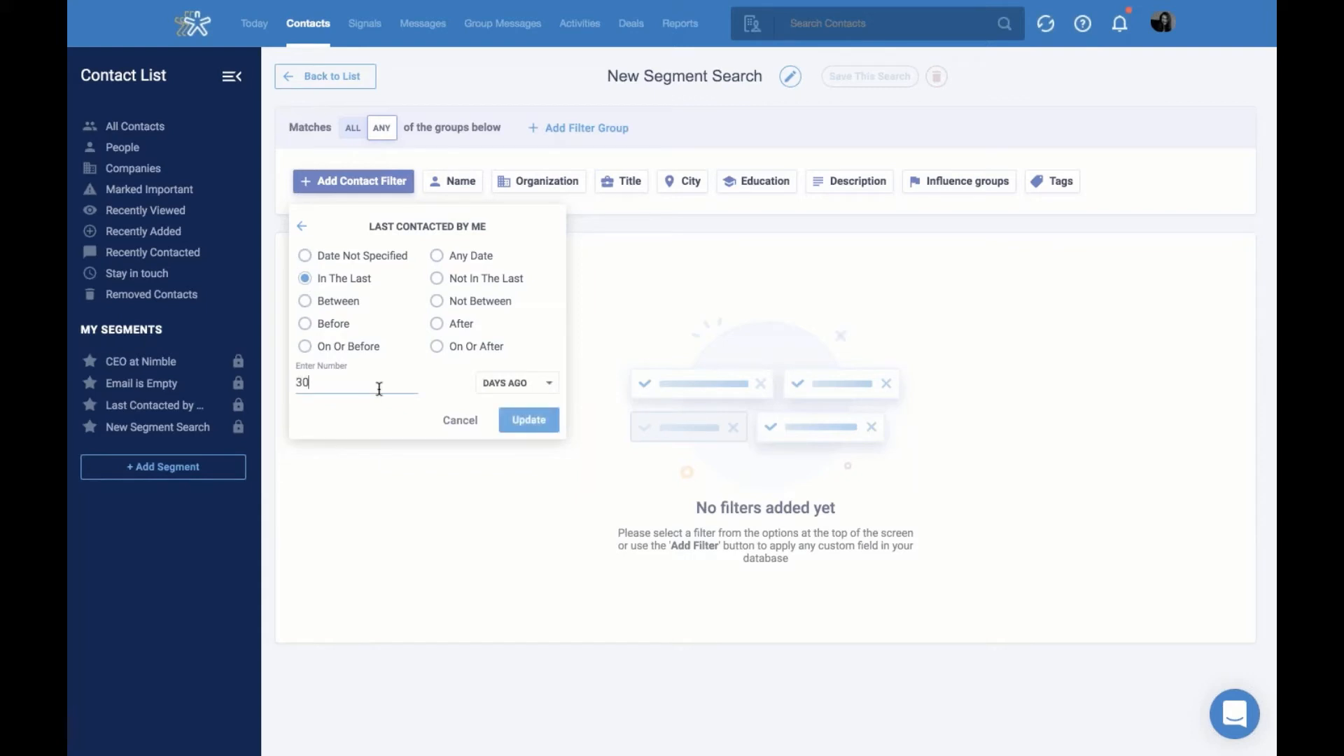
{"action": "left_click", "coordinate": [530, 422]}
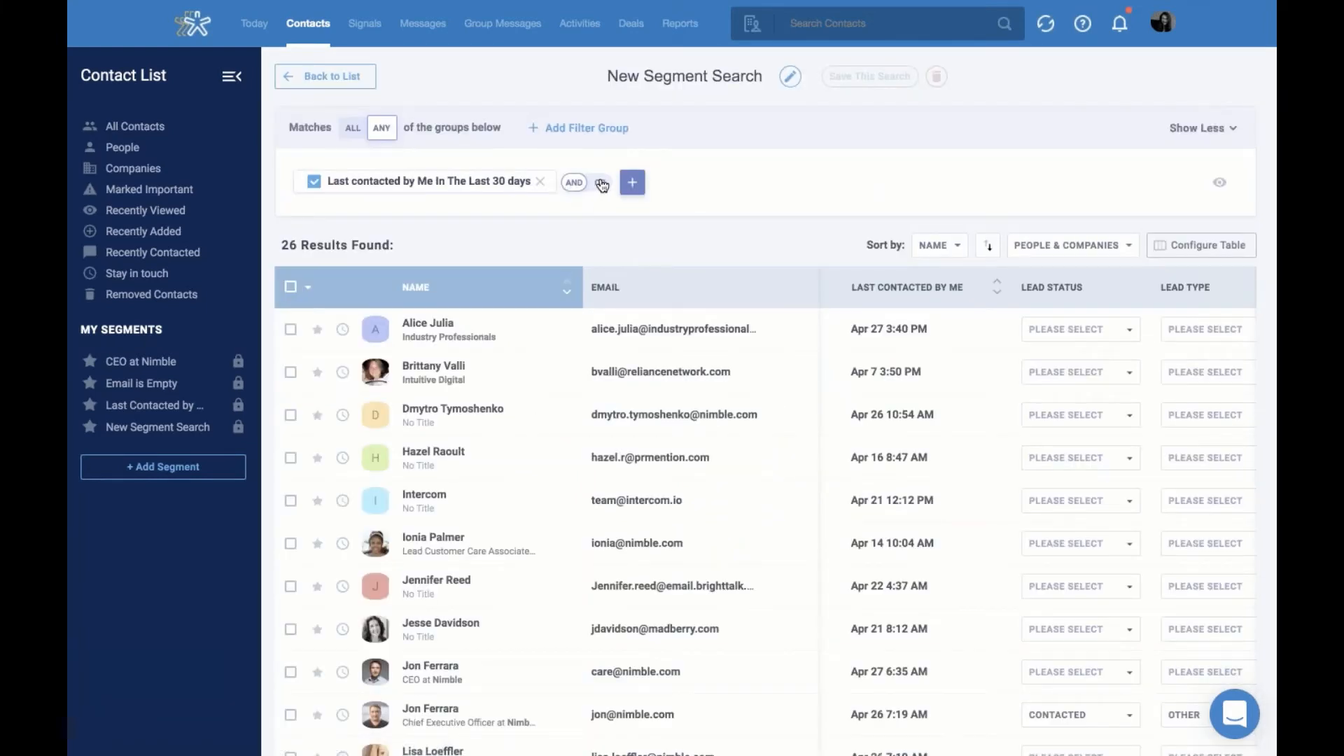
Add a second segment filter requiring that Email Is Not Empty.
{"action": "left_click", "coordinate": [636, 182]}
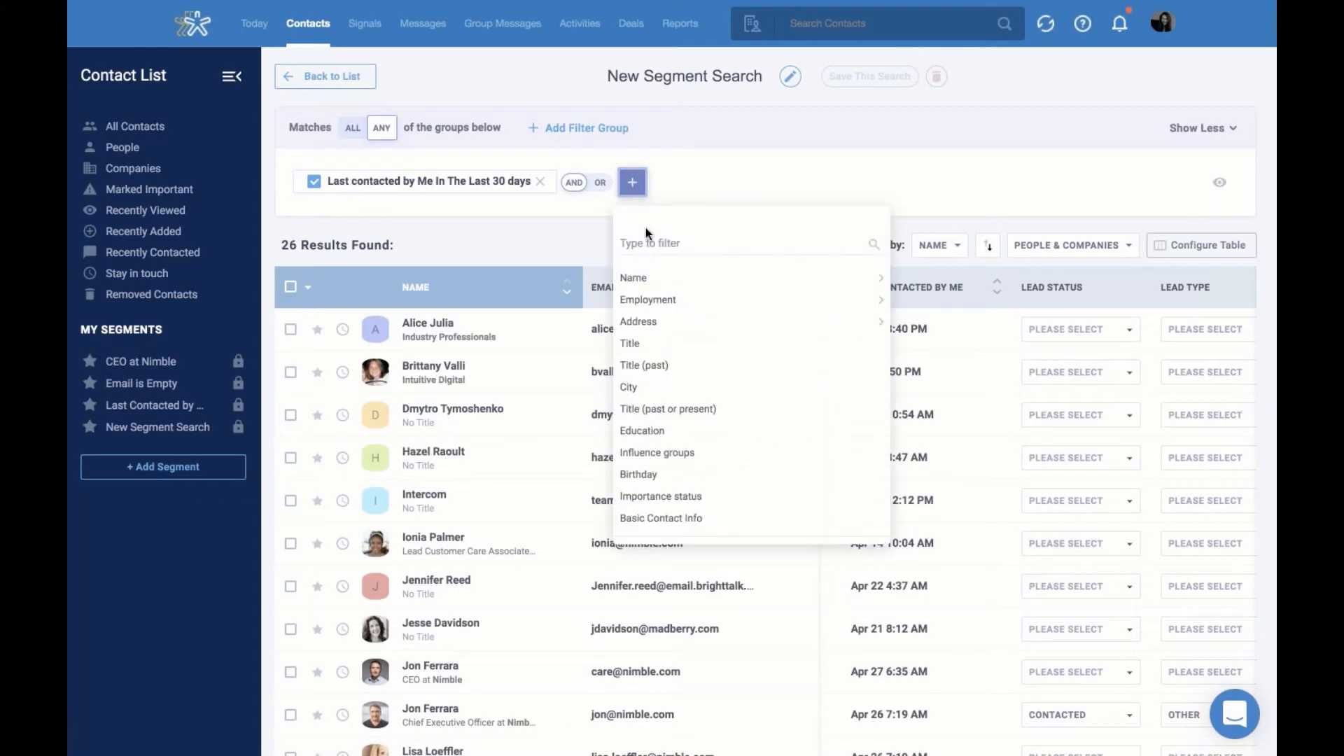
{"action": "left_click", "coordinate": [648, 238]}
{"action": "type", "text": "email"}
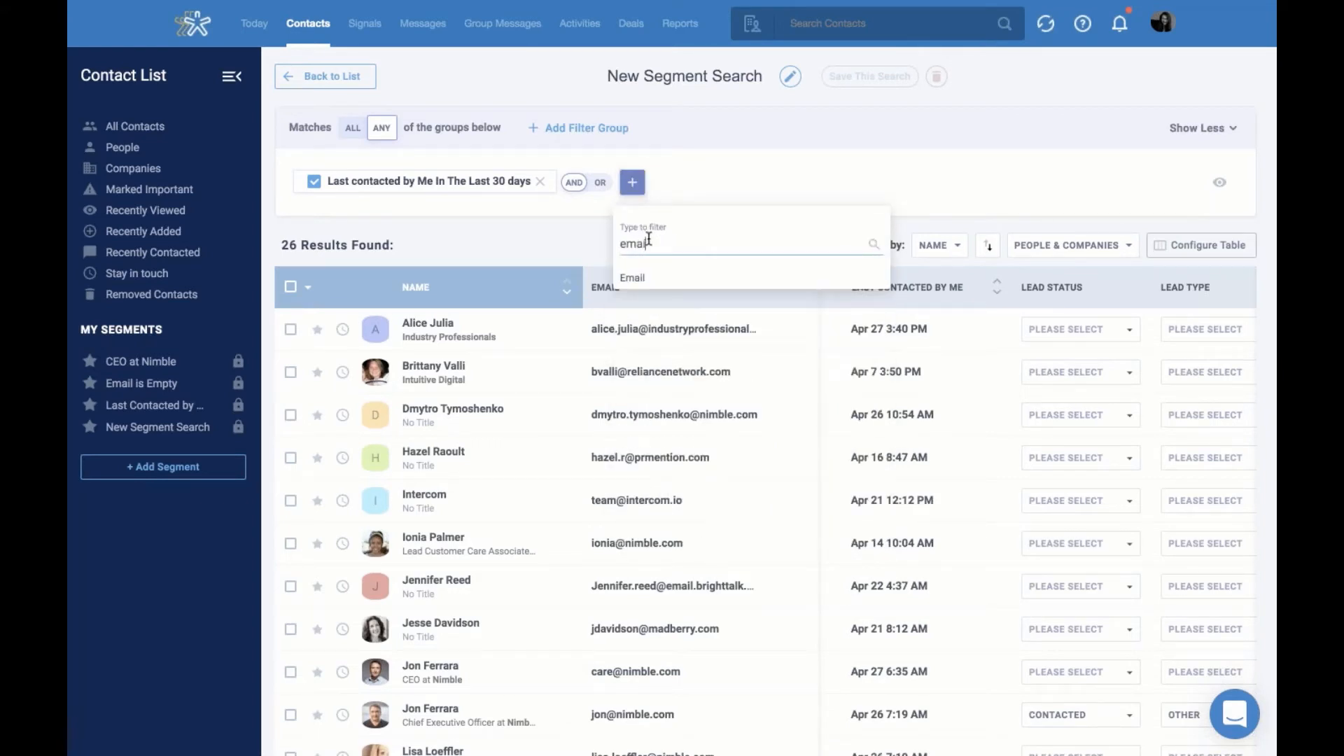
{"action": "left_click", "coordinate": [639, 277]}
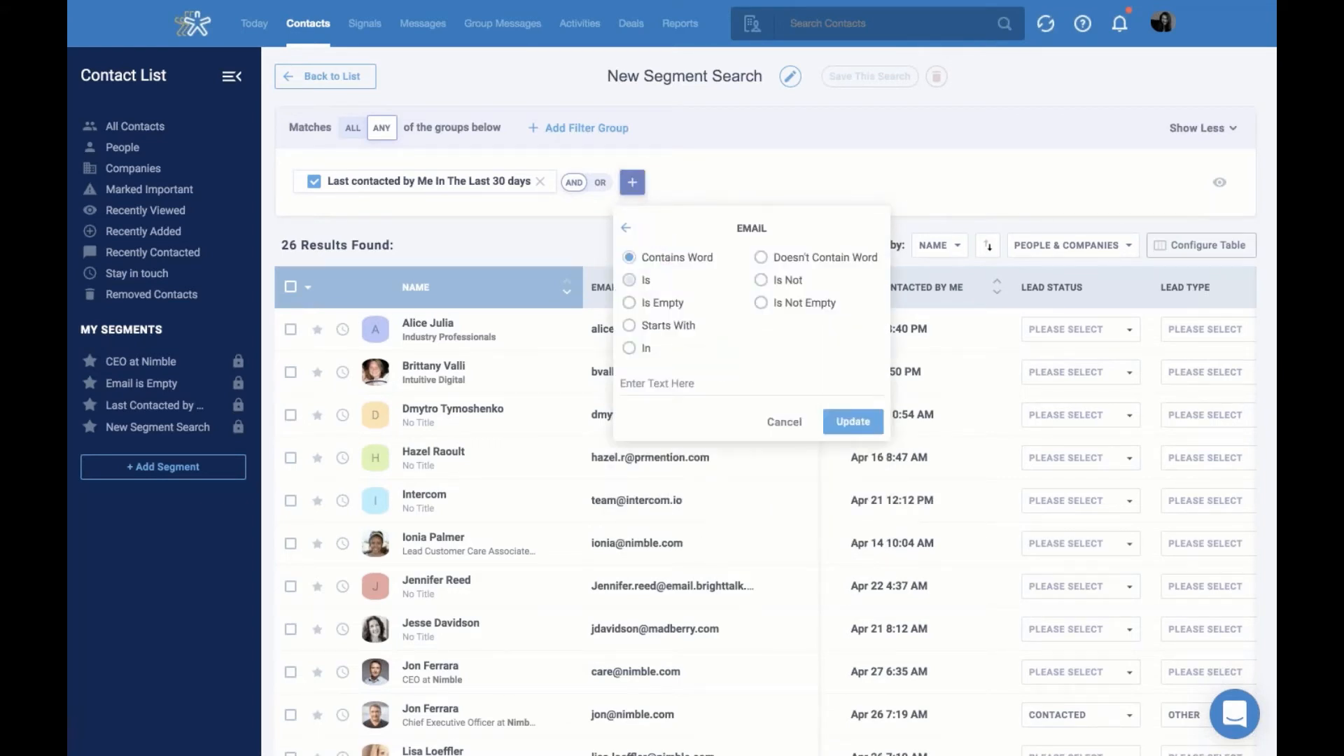
{"action": "left_click", "coordinate": [761, 302]}
{"action": "left_click", "coordinate": [865, 386]}
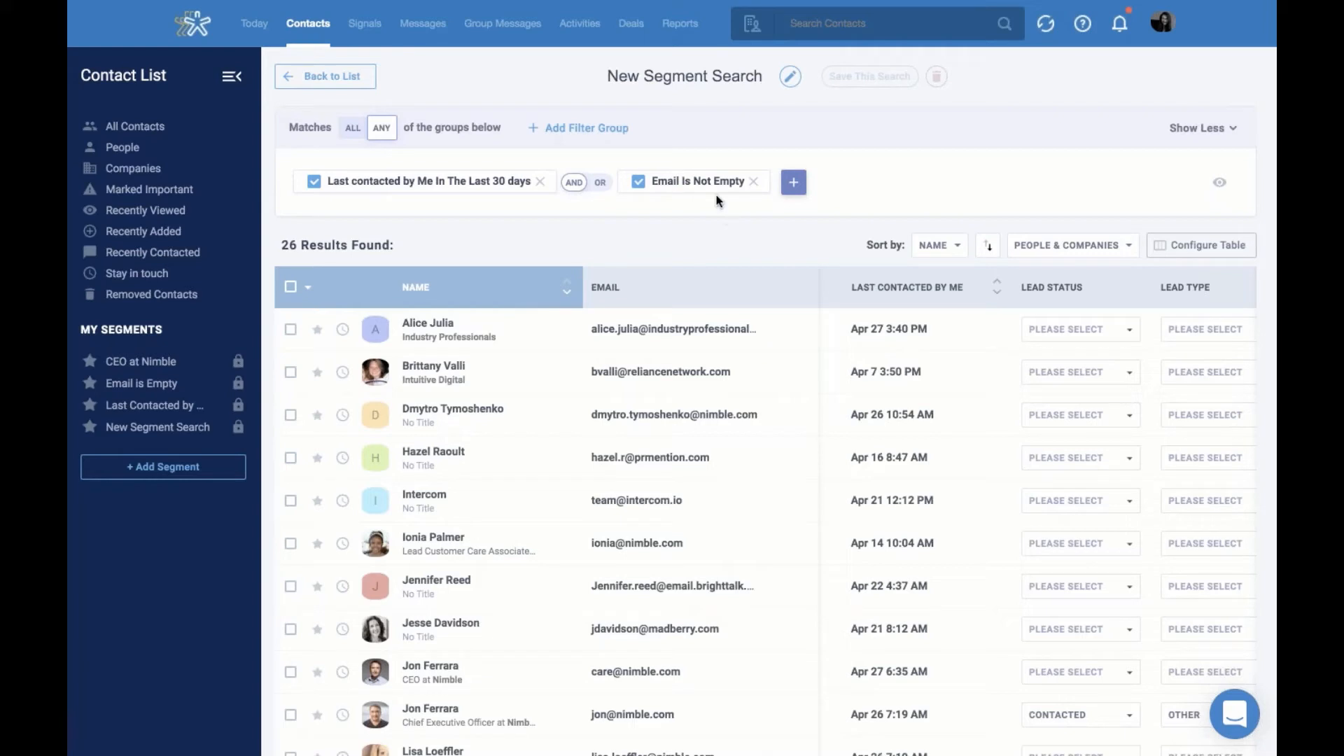
Select all contacts in the segment results and review the bulk tag, stay-in-touch reminder and owner options.
{"action": "left_click", "coordinate": [290, 289]}
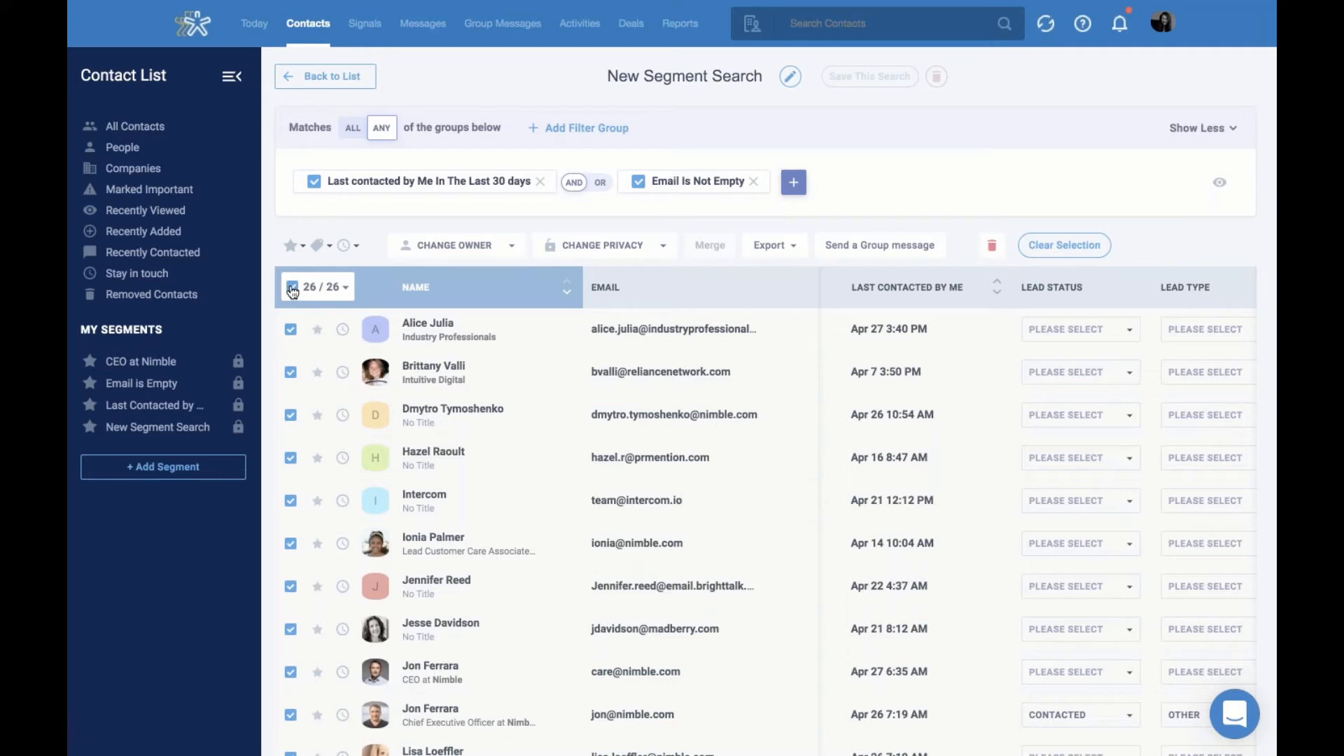
{"action": "left_click", "coordinate": [320, 247]}
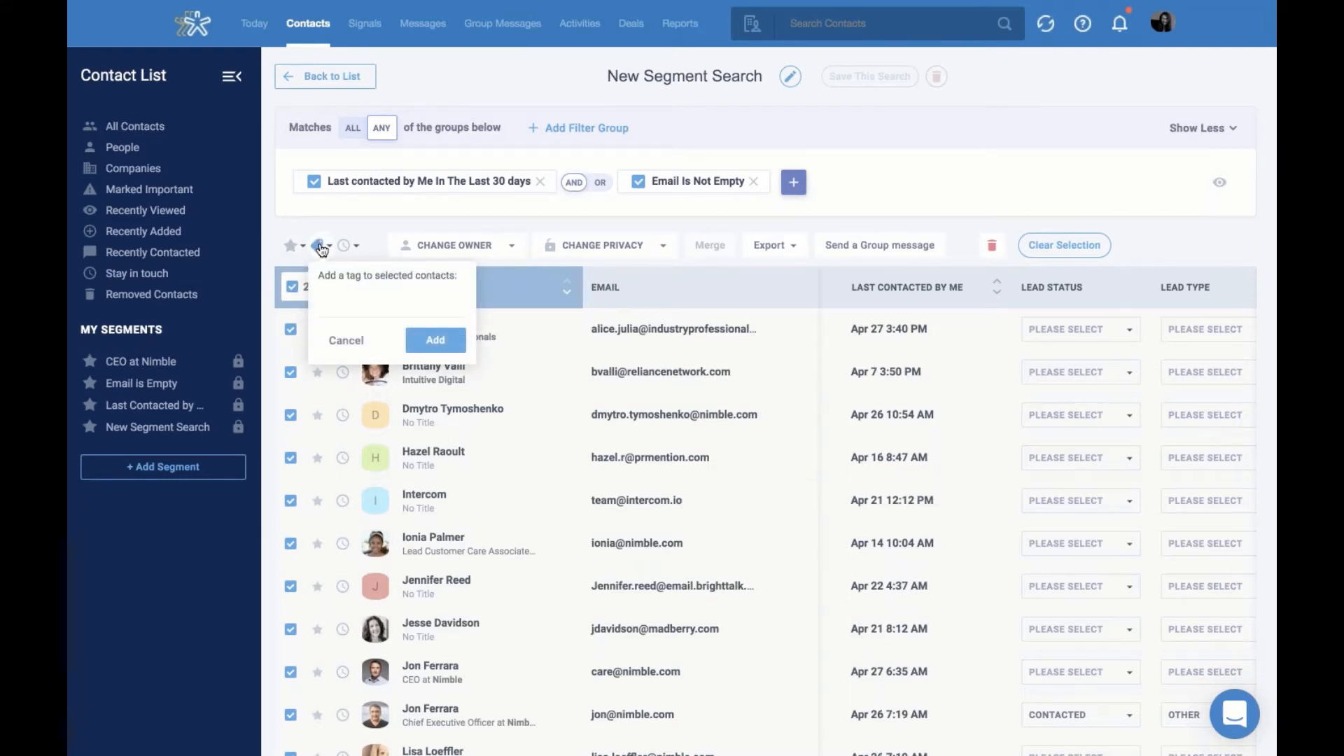
{"action": "left_click", "coordinate": [346, 246]}
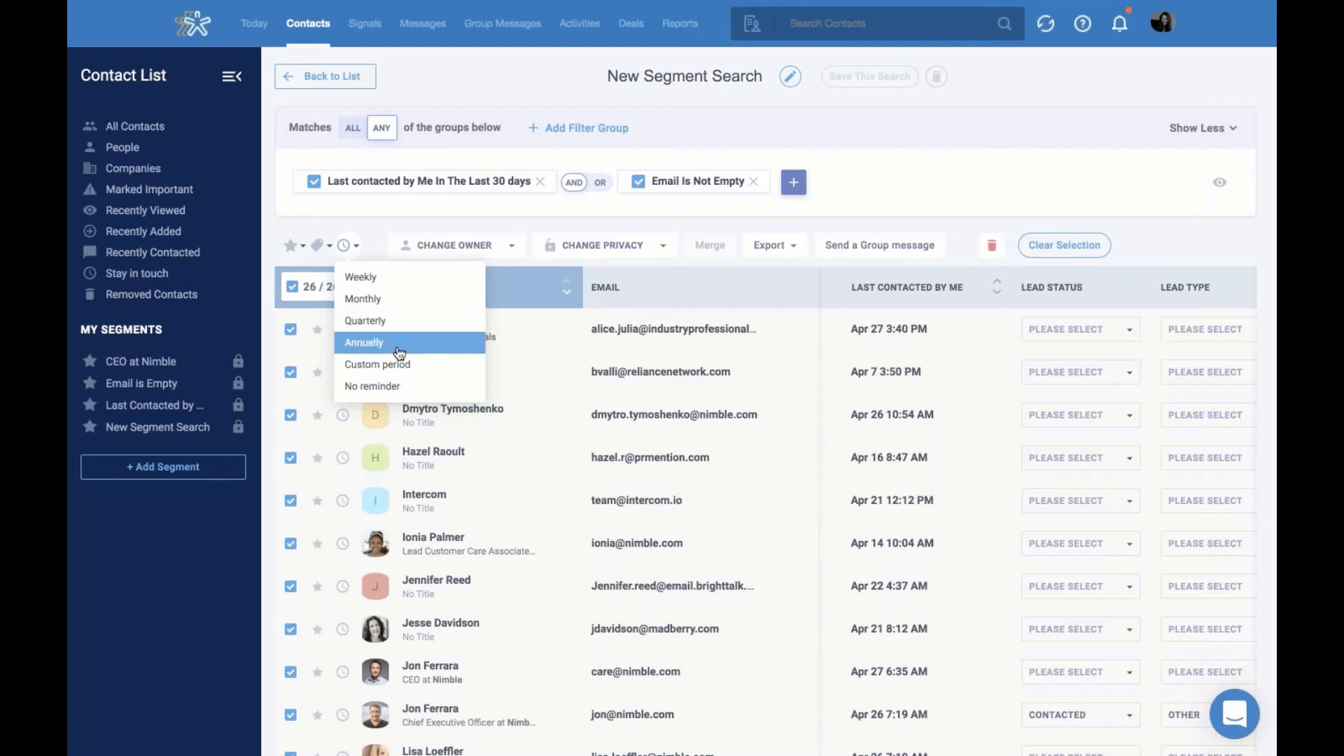
{"action": "left_click", "coordinate": [383, 220]}
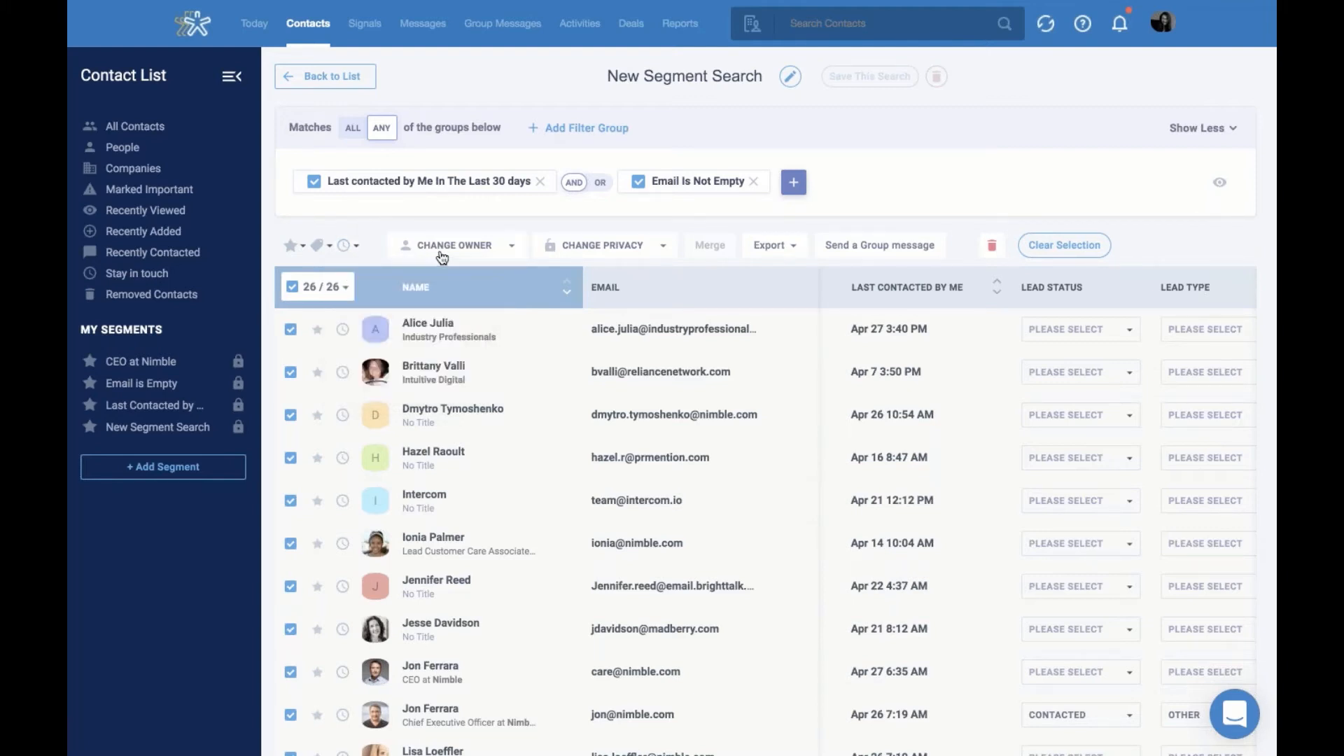
{"action": "left_click", "coordinate": [442, 246]}
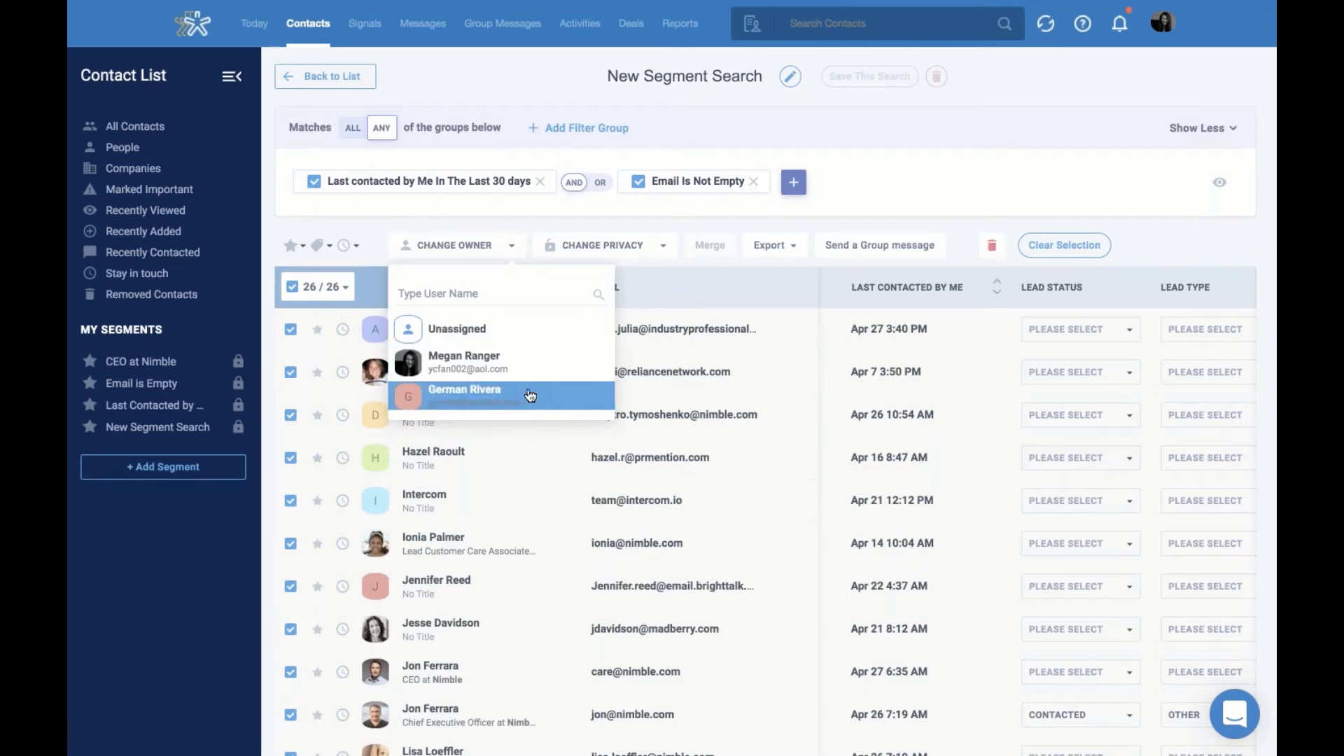
{"action": "left_click", "coordinate": [381, 214]}
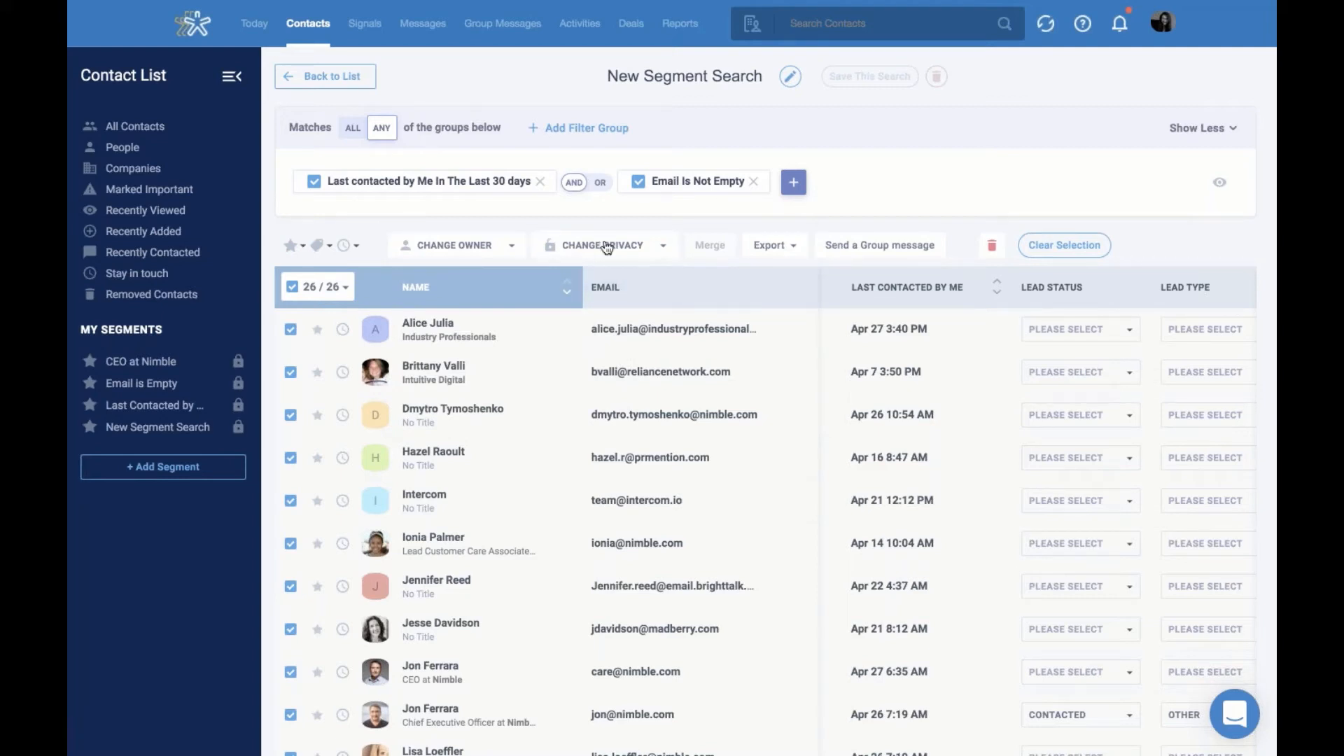
{"action": "mouse_move", "coordinate": [715, 251]}
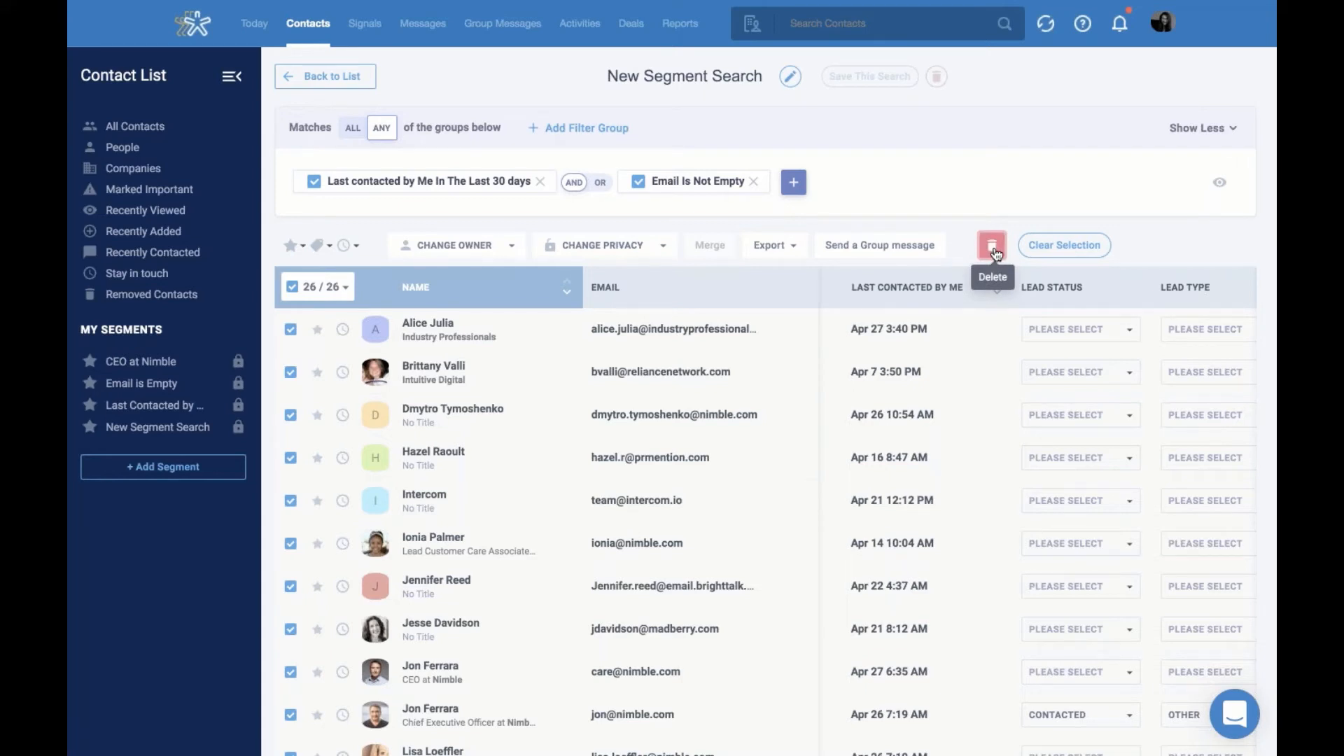
Start a group message to the selected contacts from the alternate sender address, with the subject "Follow up from meeting earlier".
{"action": "left_click", "coordinate": [879, 244]}
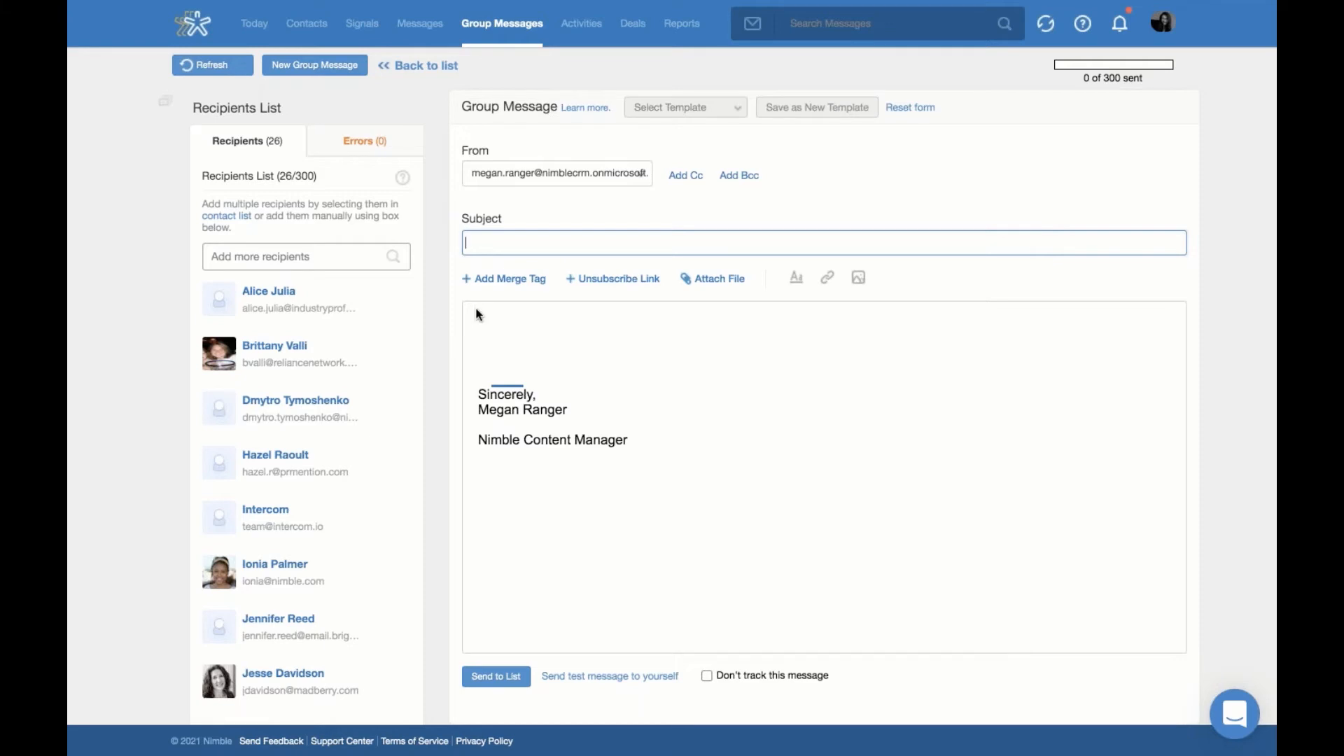
{"action": "left_click", "coordinate": [474, 318]}
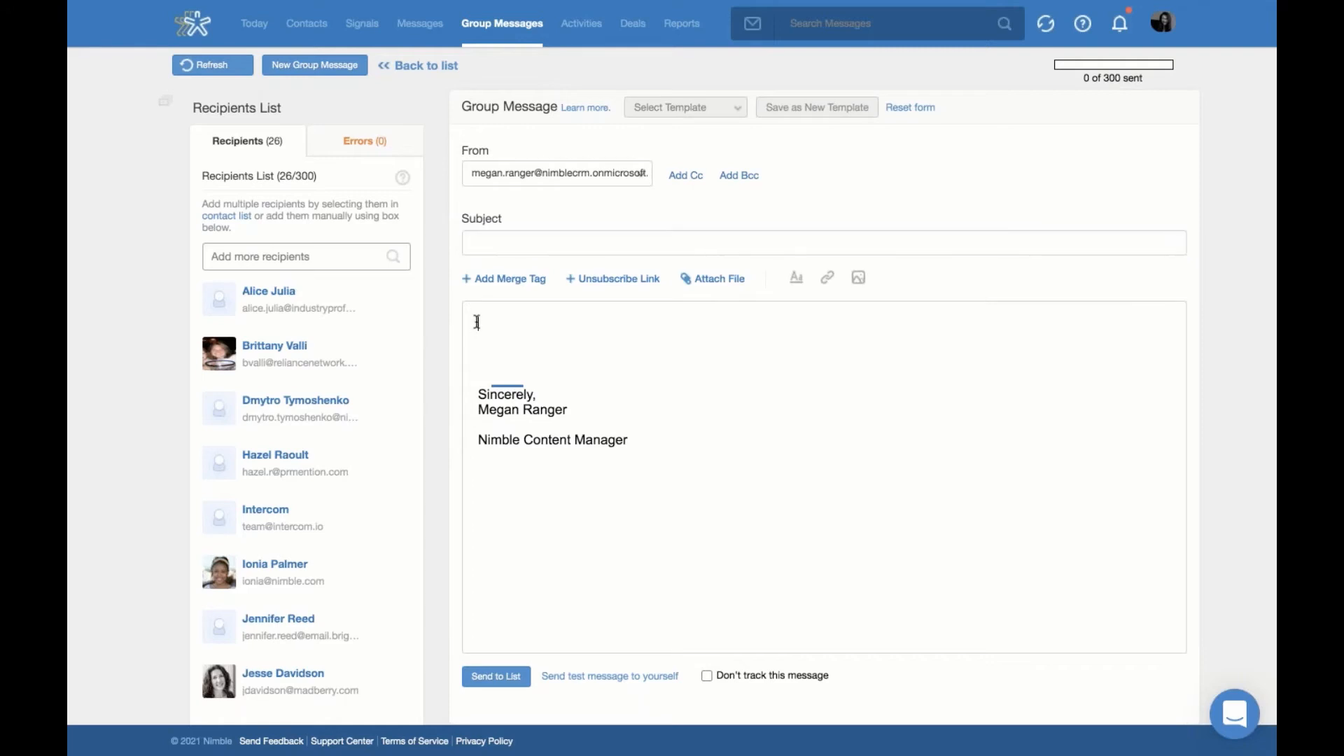
{"action": "left_click", "coordinate": [583, 176]}
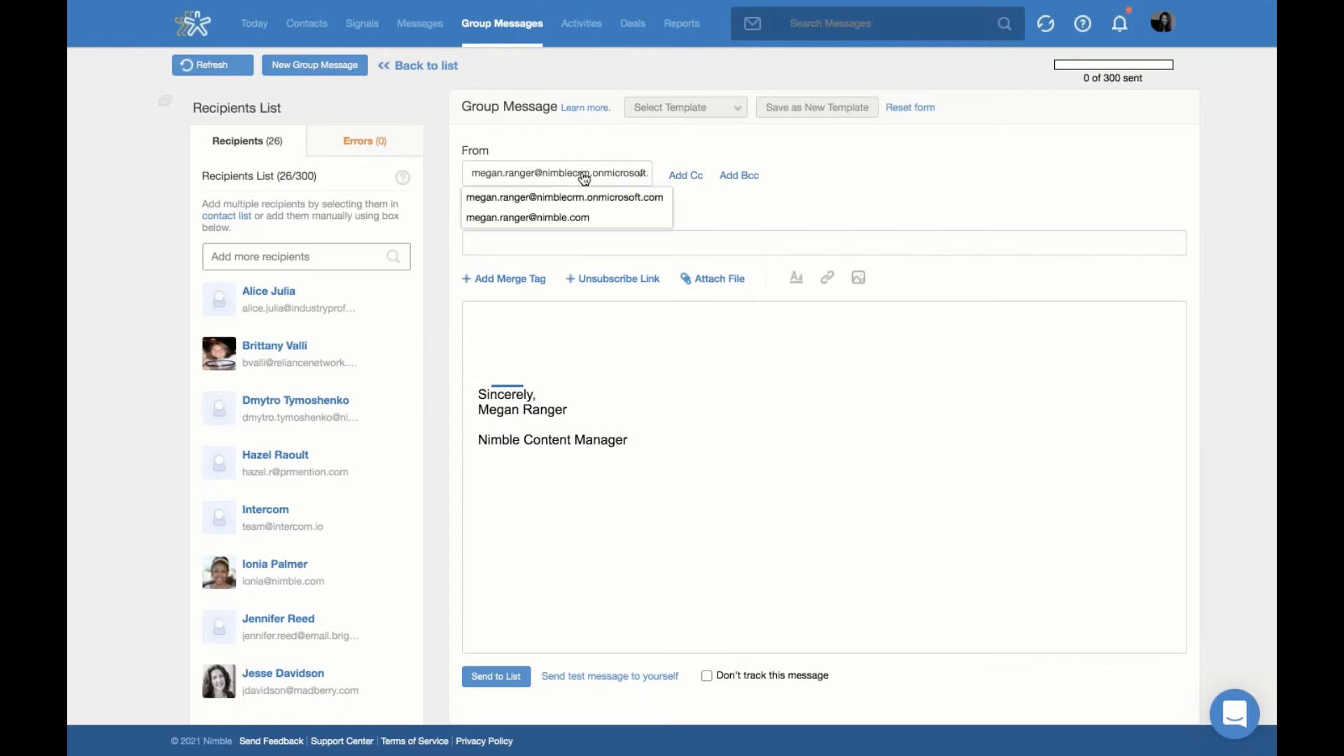
{"action": "left_click", "coordinate": [579, 219]}
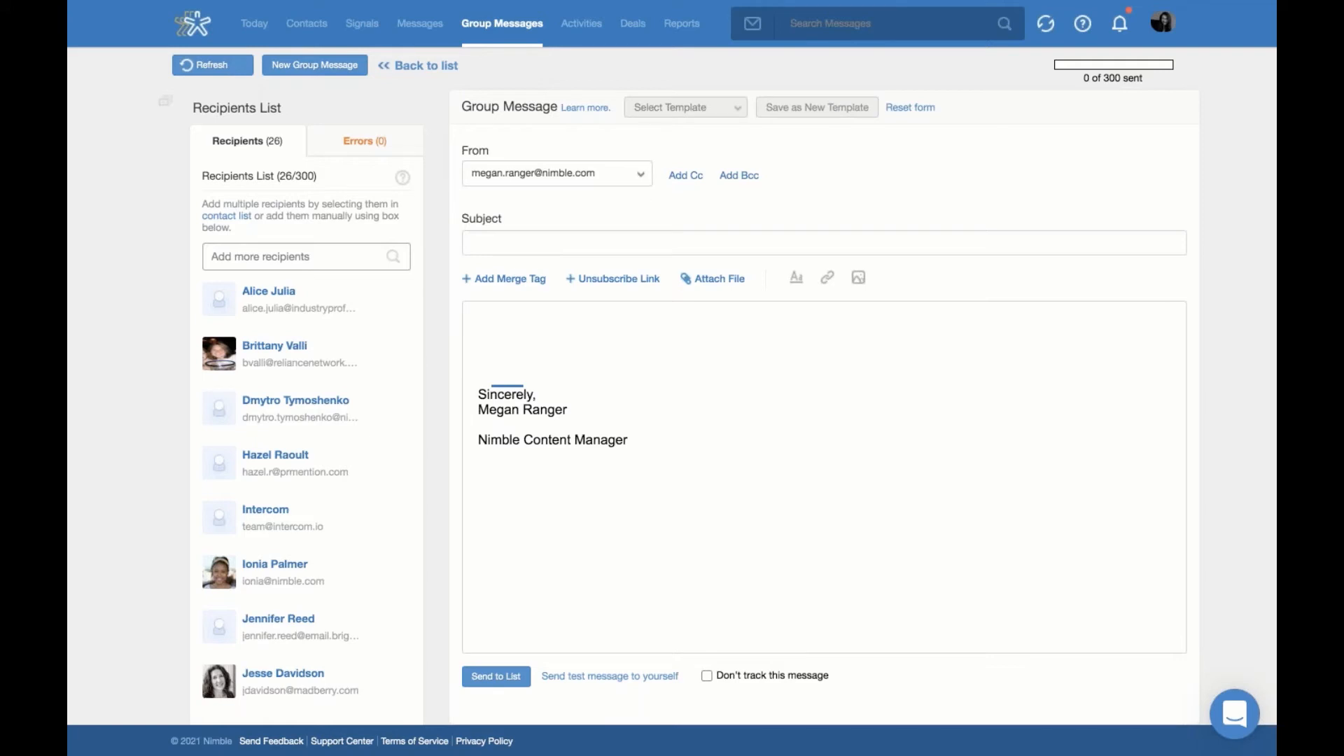
{"action": "left_click", "coordinate": [577, 243]}
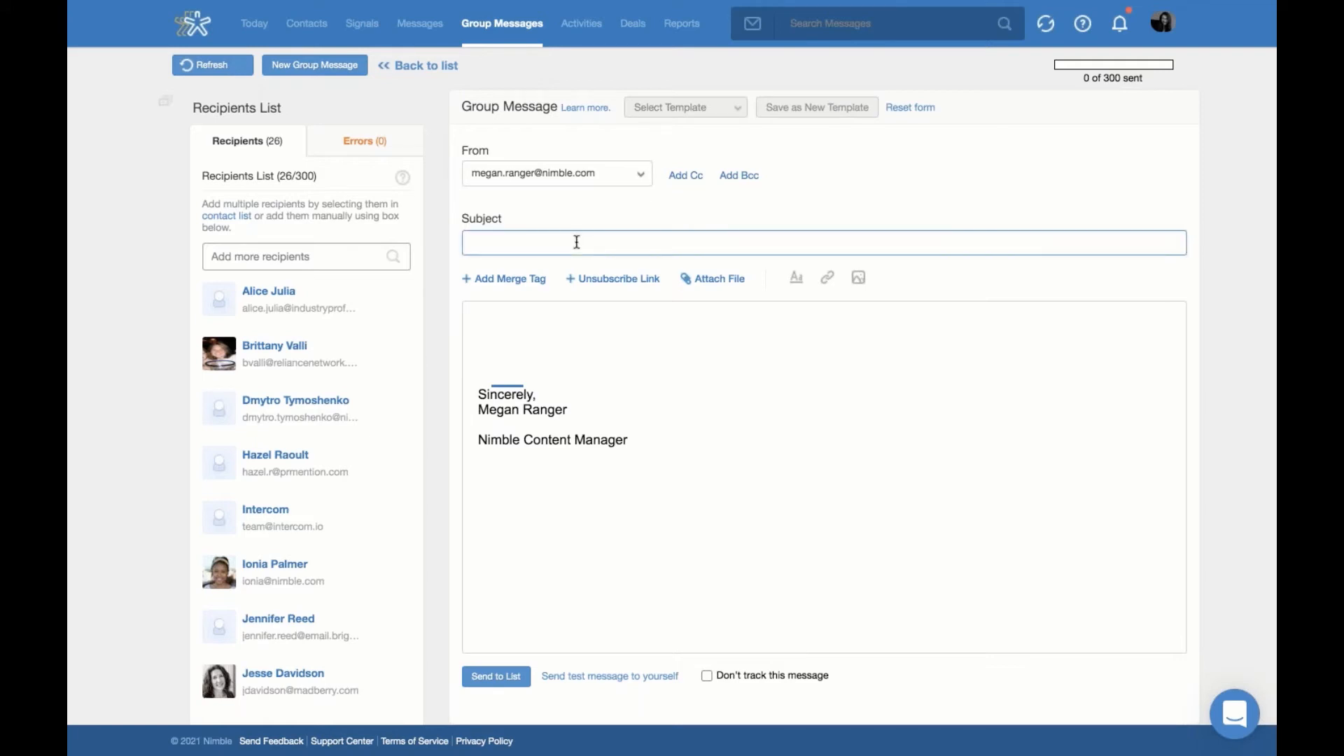
{"action": "type", "text": "Follow up from meeting earlier"}
Insert the First Name merge tag at the start of the group message body.
{"action": "left_click", "coordinate": [554, 328]}
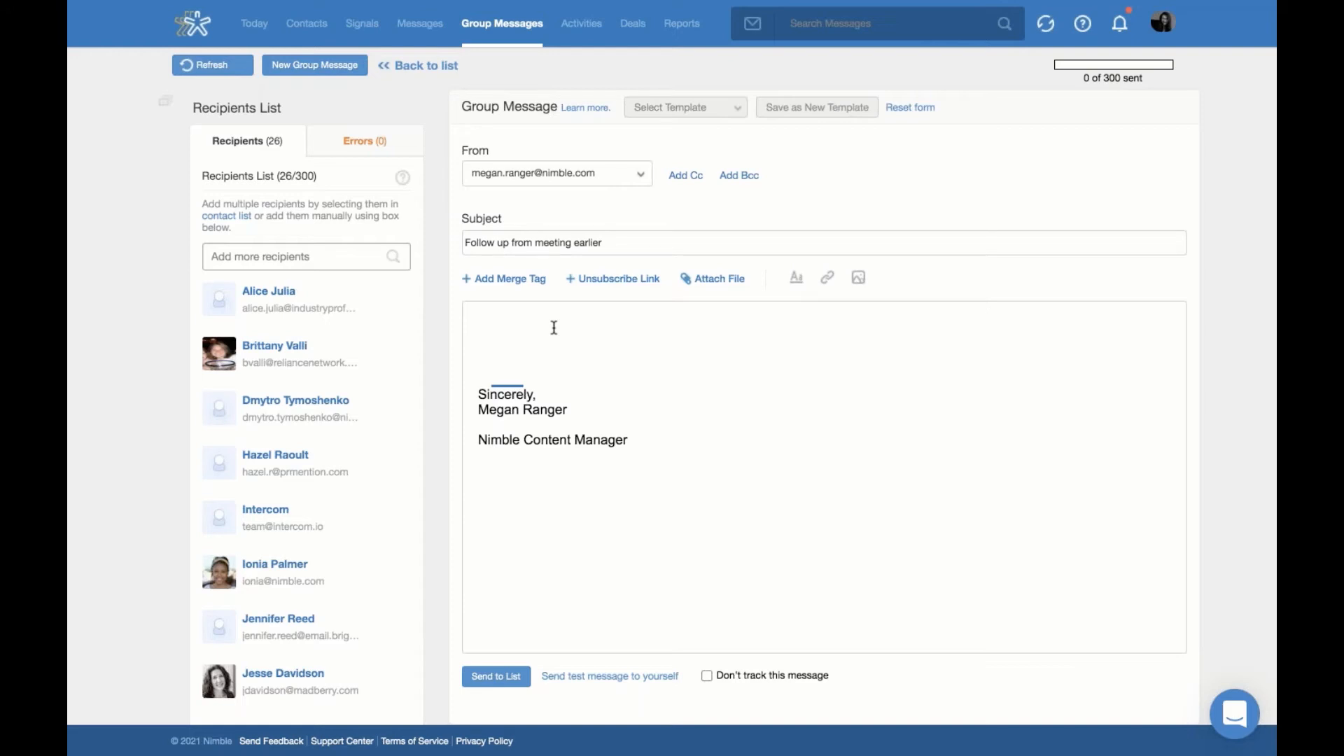
{"action": "left_click", "coordinate": [516, 280]}
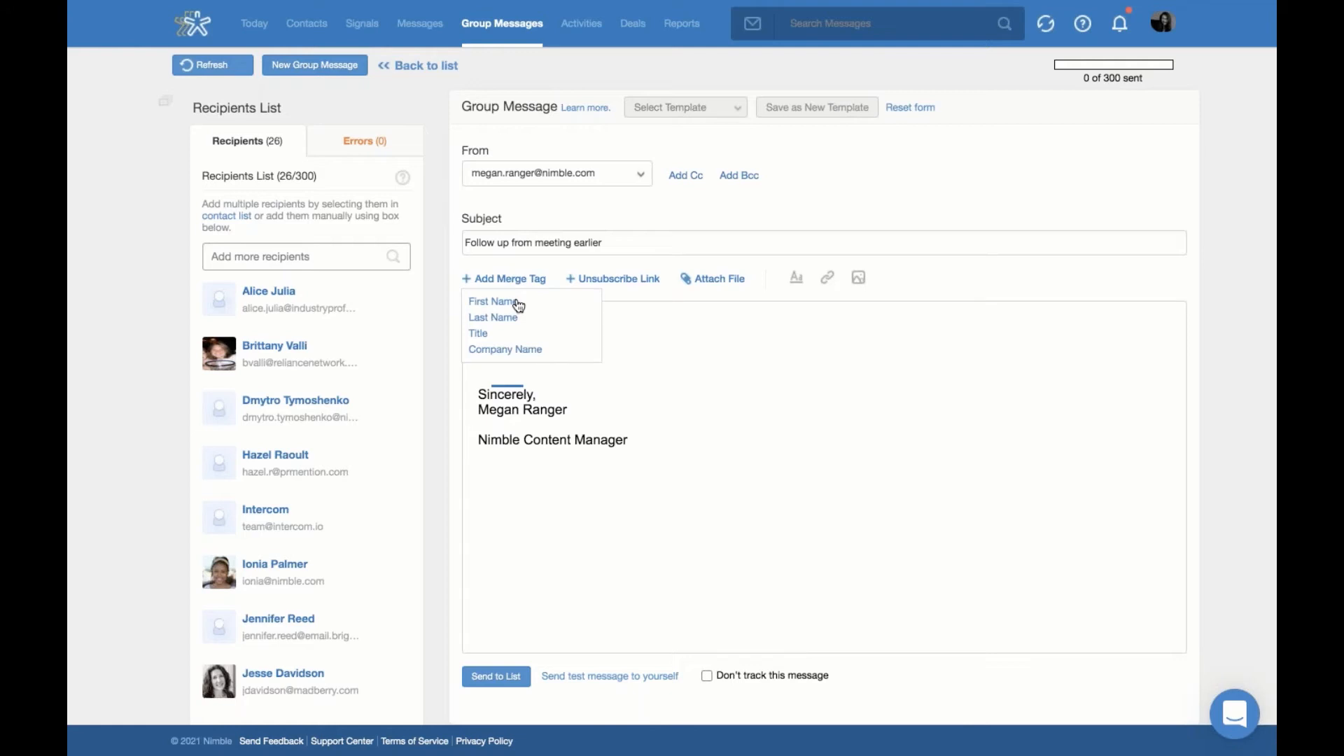
{"action": "left_click", "coordinate": [518, 305]}
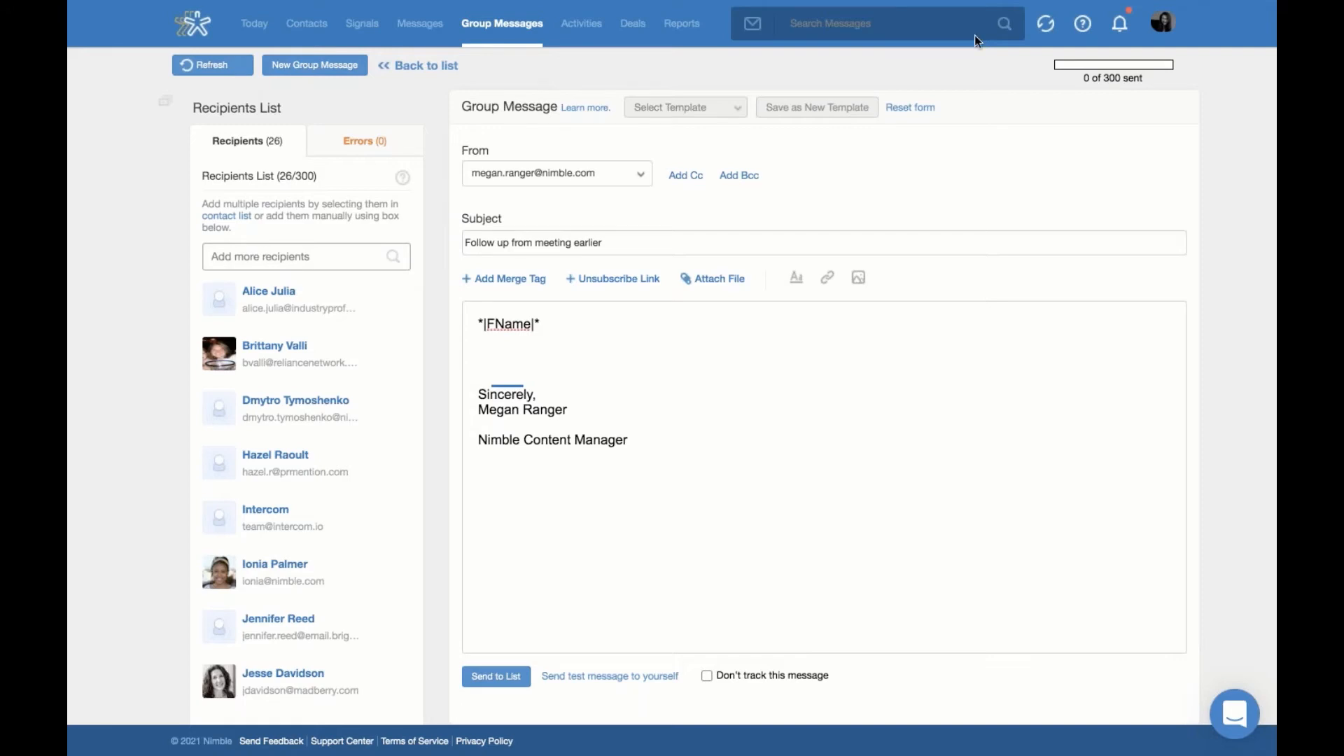
Open the account's email settings and review the templates, email signature and unsubscribe list.
{"action": "left_click", "coordinate": [1166, 21]}
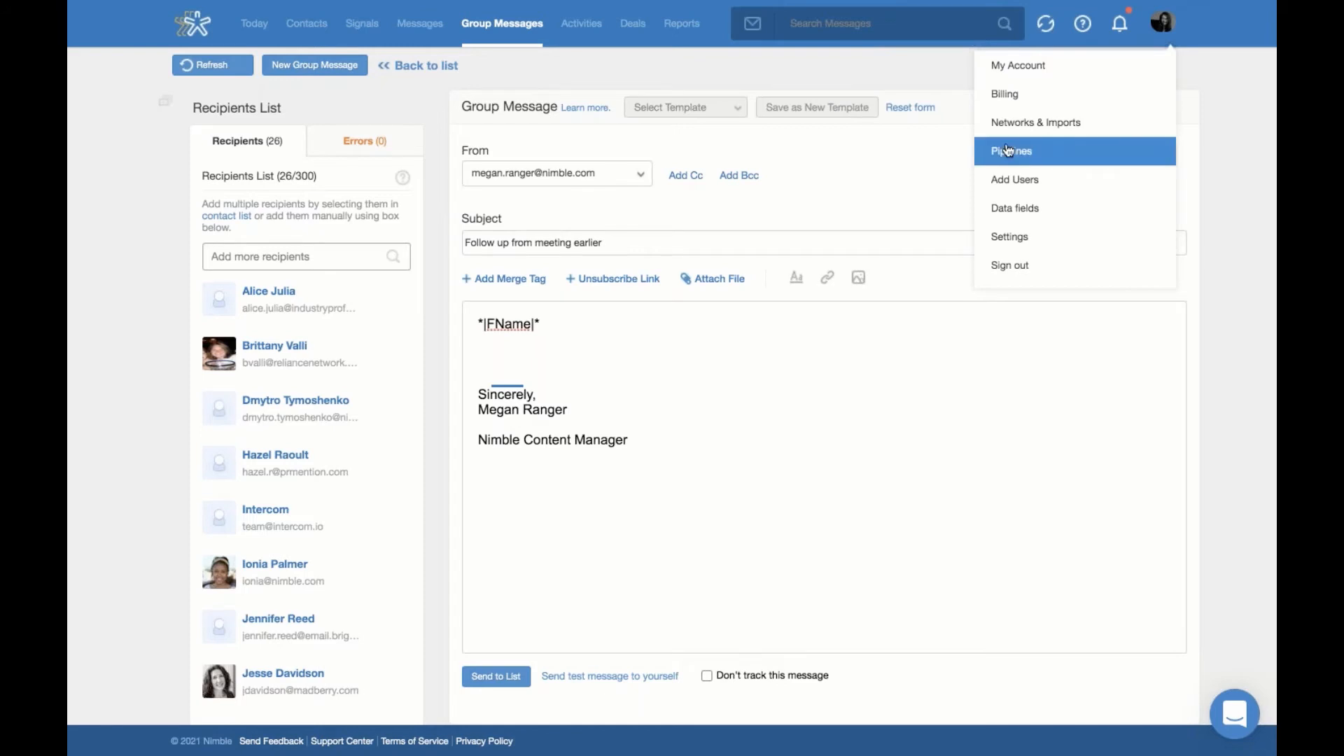
{"action": "left_click", "coordinate": [1045, 240]}
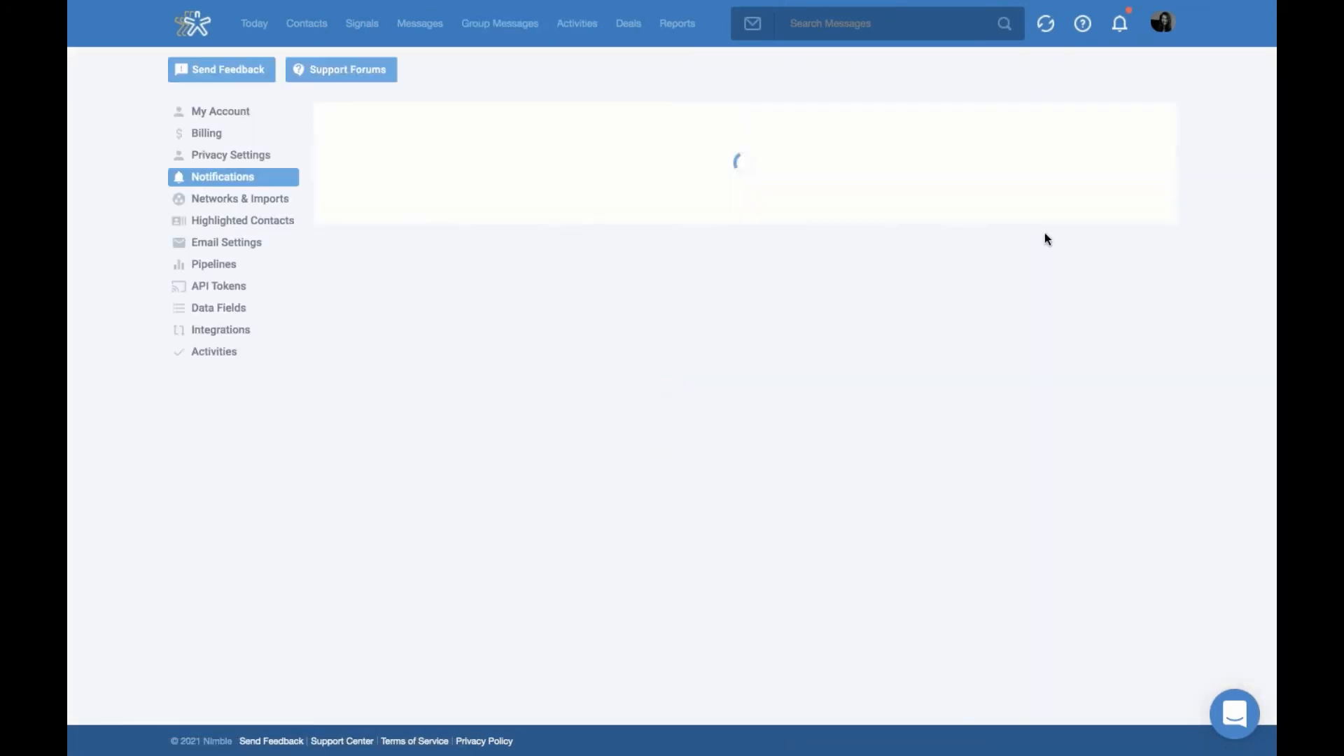
{"action": "left_click", "coordinate": [236, 244]}
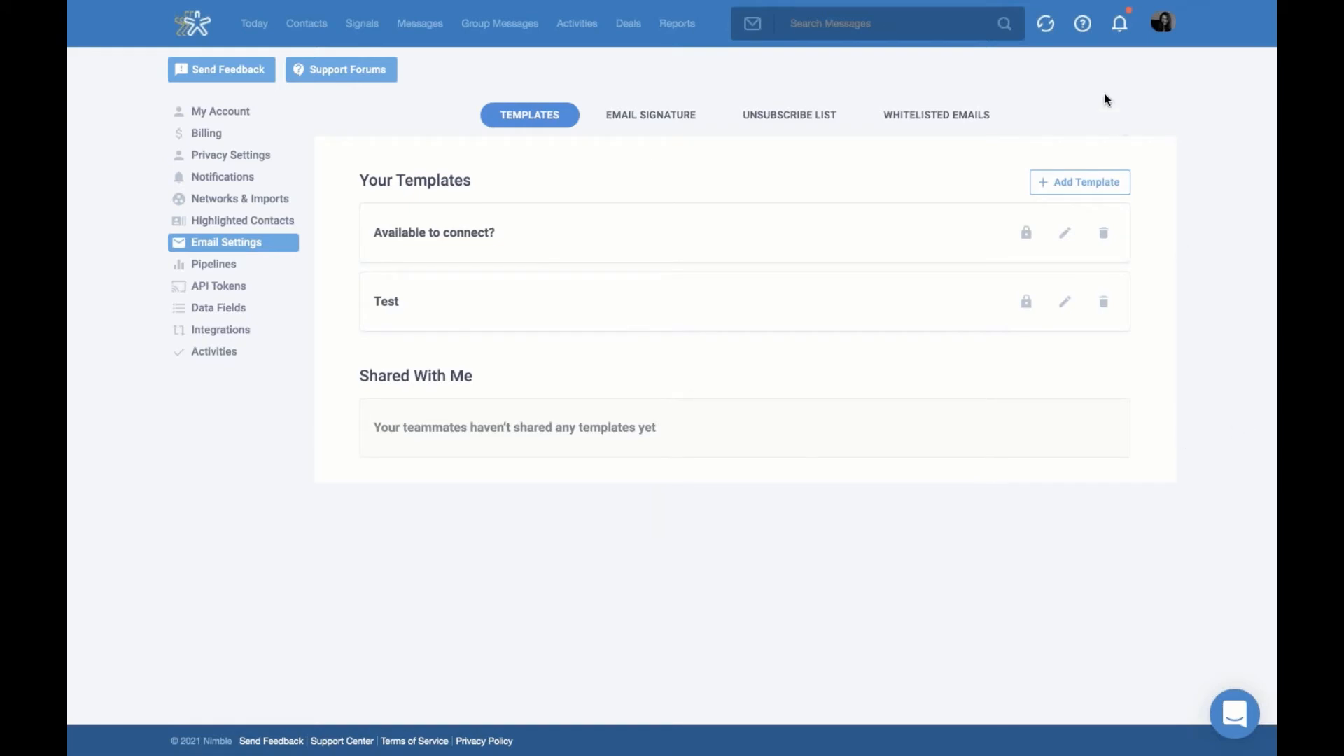
{"action": "left_click", "coordinate": [658, 115]}
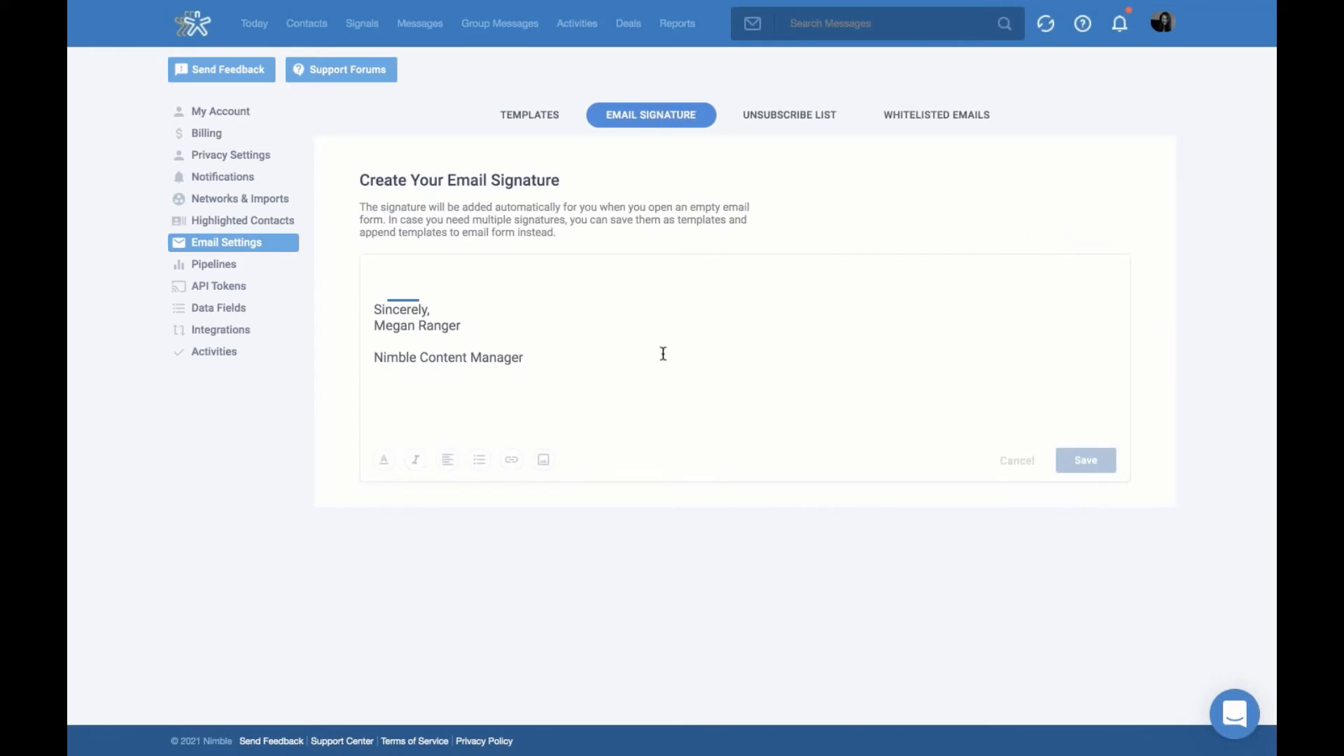
{"action": "left_click", "coordinate": [787, 115]}
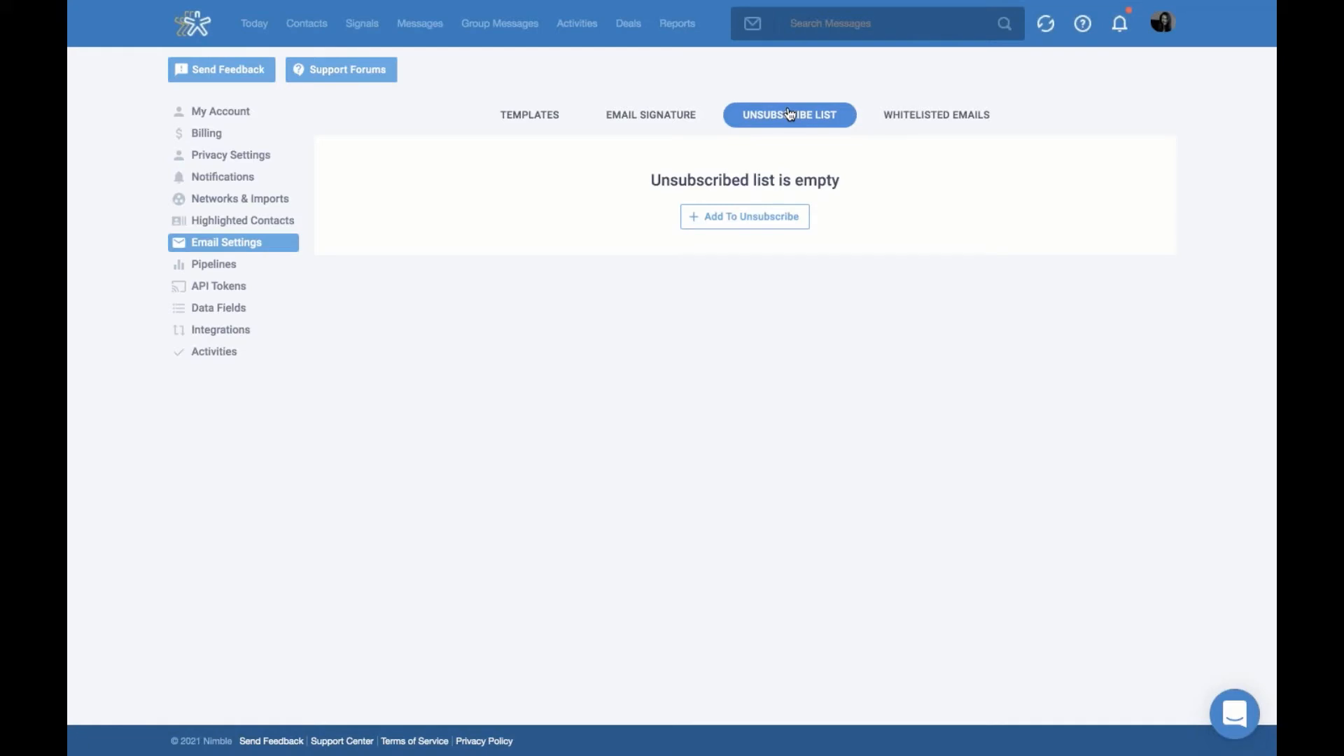
Apply the "Available to connect?" template to the group message draft, replacing its current content.
{"action": "left_click", "coordinate": [506, 21]}
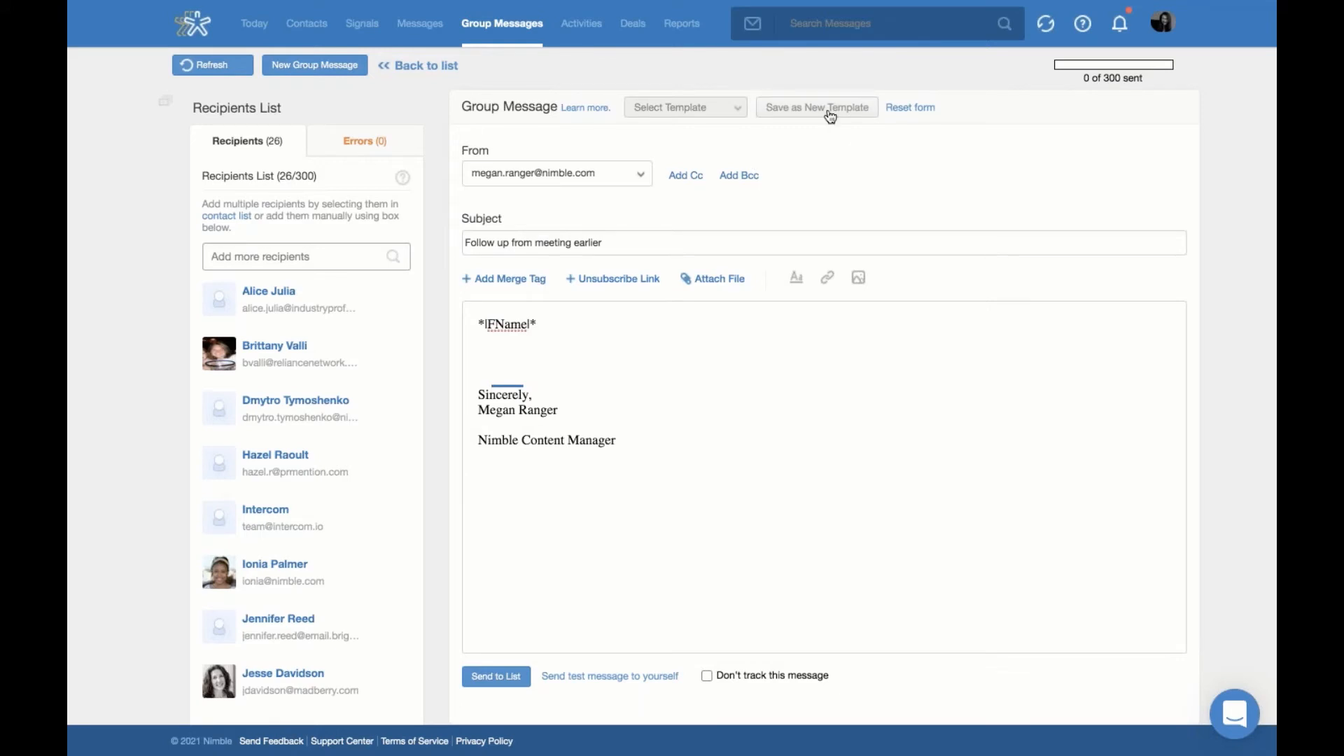
{"action": "left_click", "coordinate": [711, 112]}
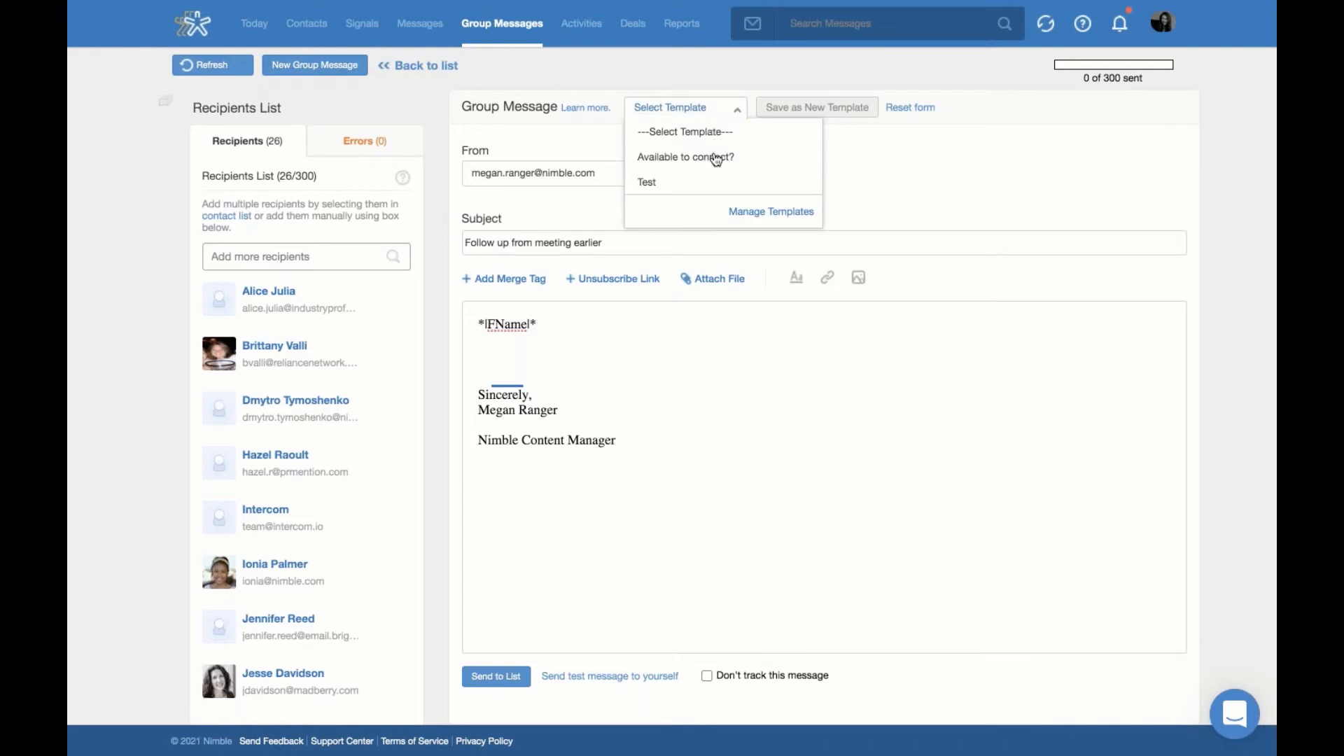
{"action": "mouse_move", "coordinate": [716, 161]}
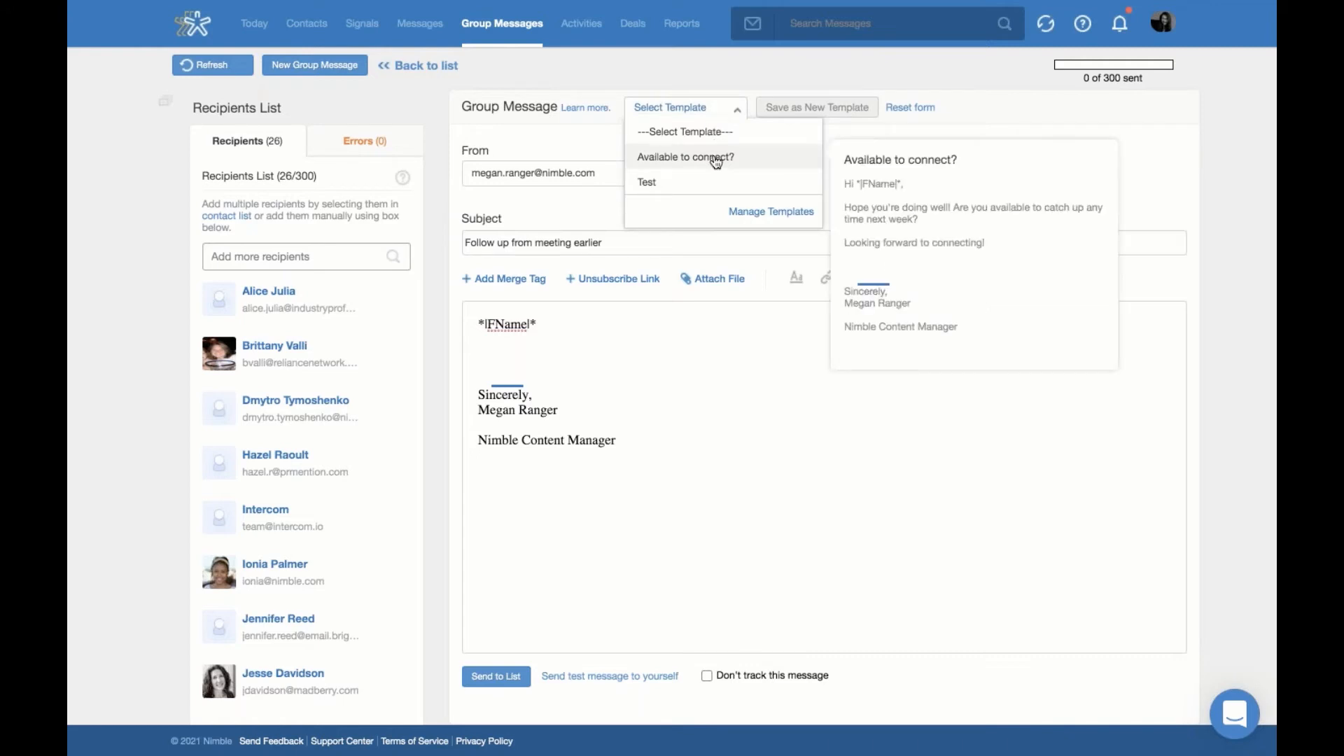
{"action": "left_click", "coordinate": [716, 159]}
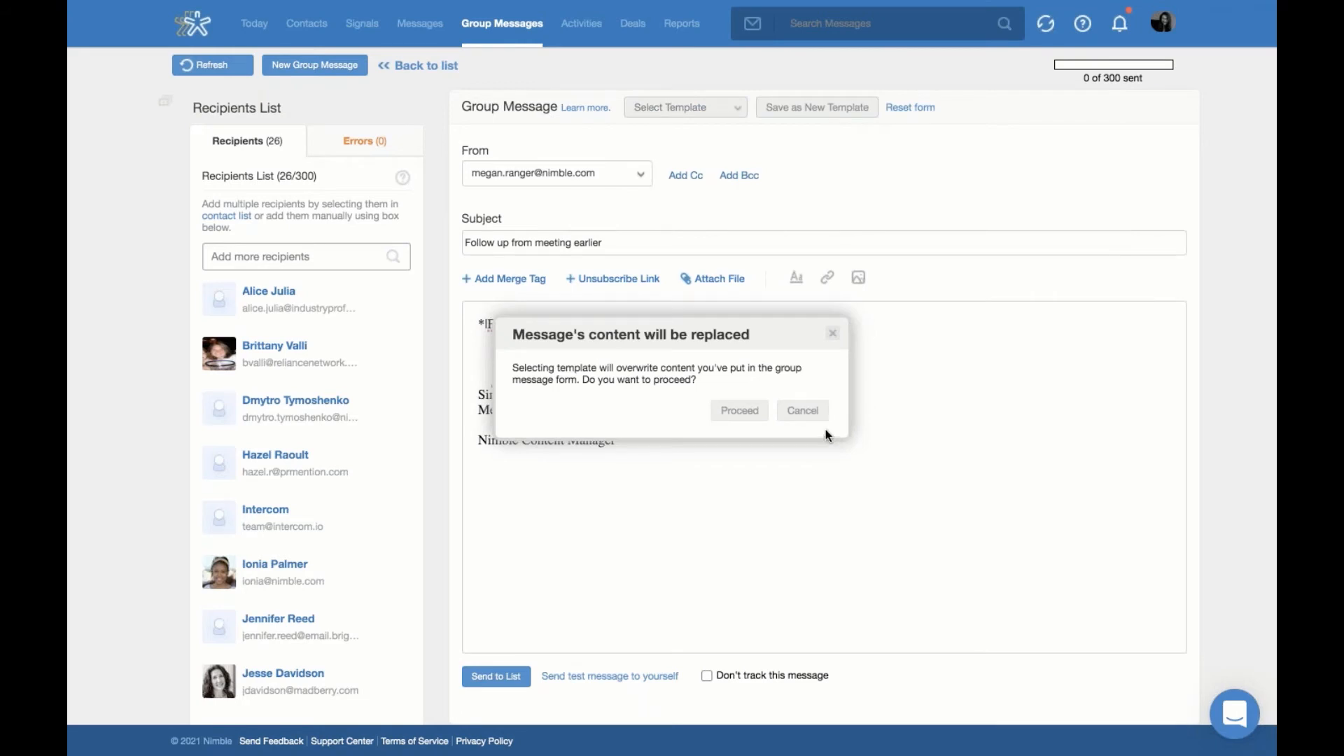
{"action": "left_click", "coordinate": [736, 411]}
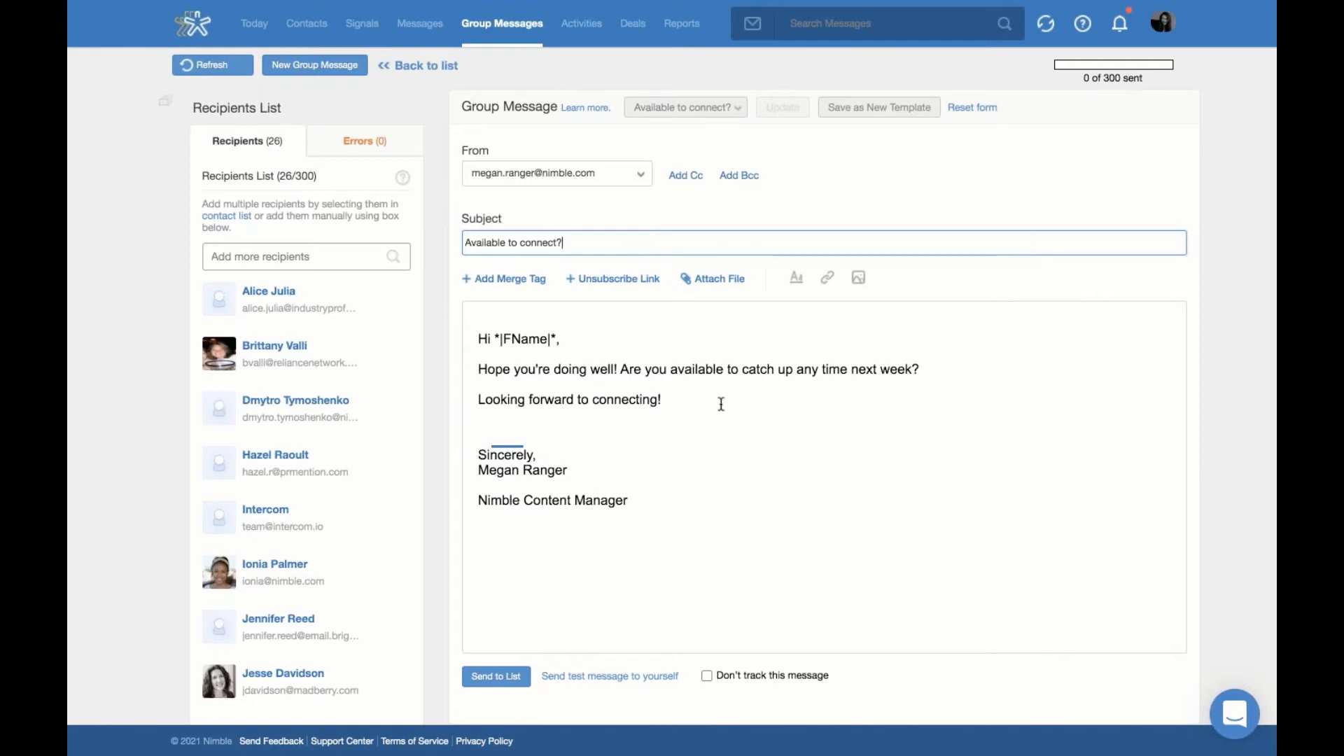
{"action": "scroll", "coordinate": [721, 404], "scroll_direction": "down", "scroll_amount": 1}
{"action": "left_click", "coordinate": [604, 380]}
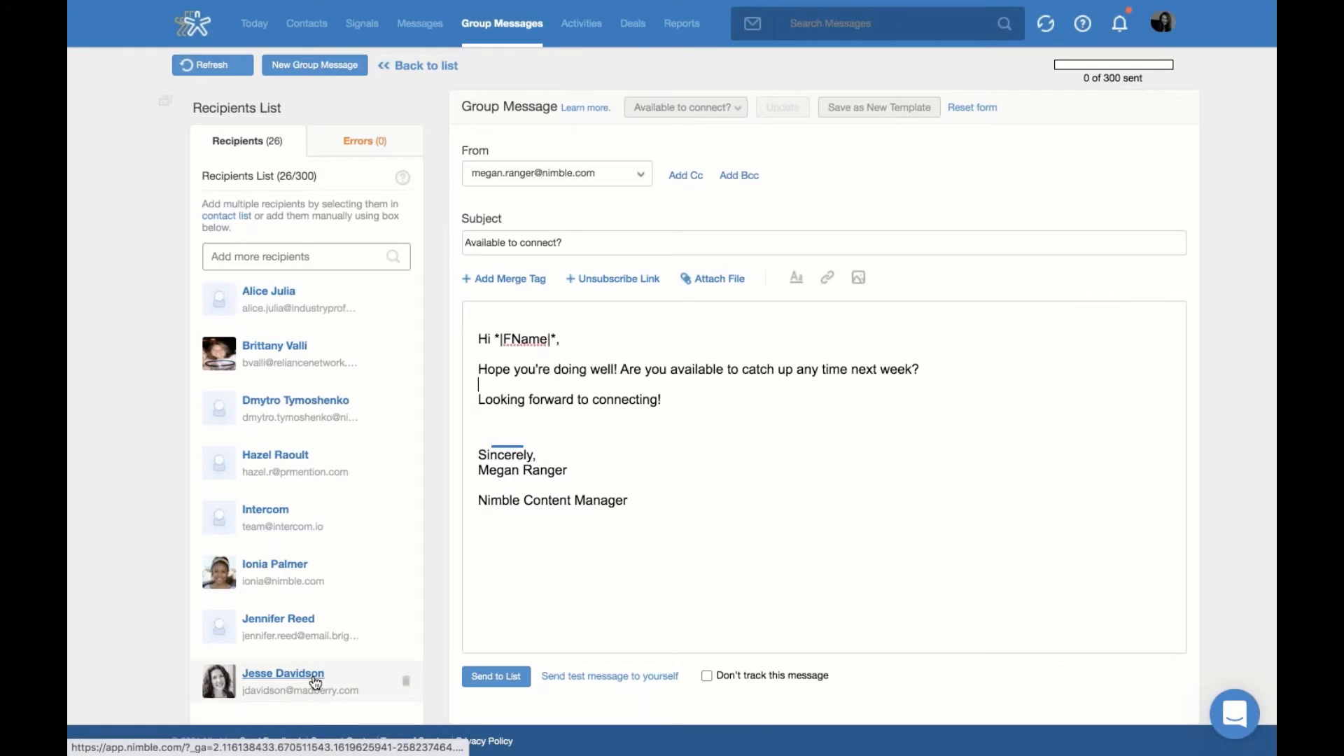
Check the draft's recipient errors, and open the sent group message "Happy Wednesday!" with all its recipients selected.
{"action": "left_click", "coordinate": [373, 156]}
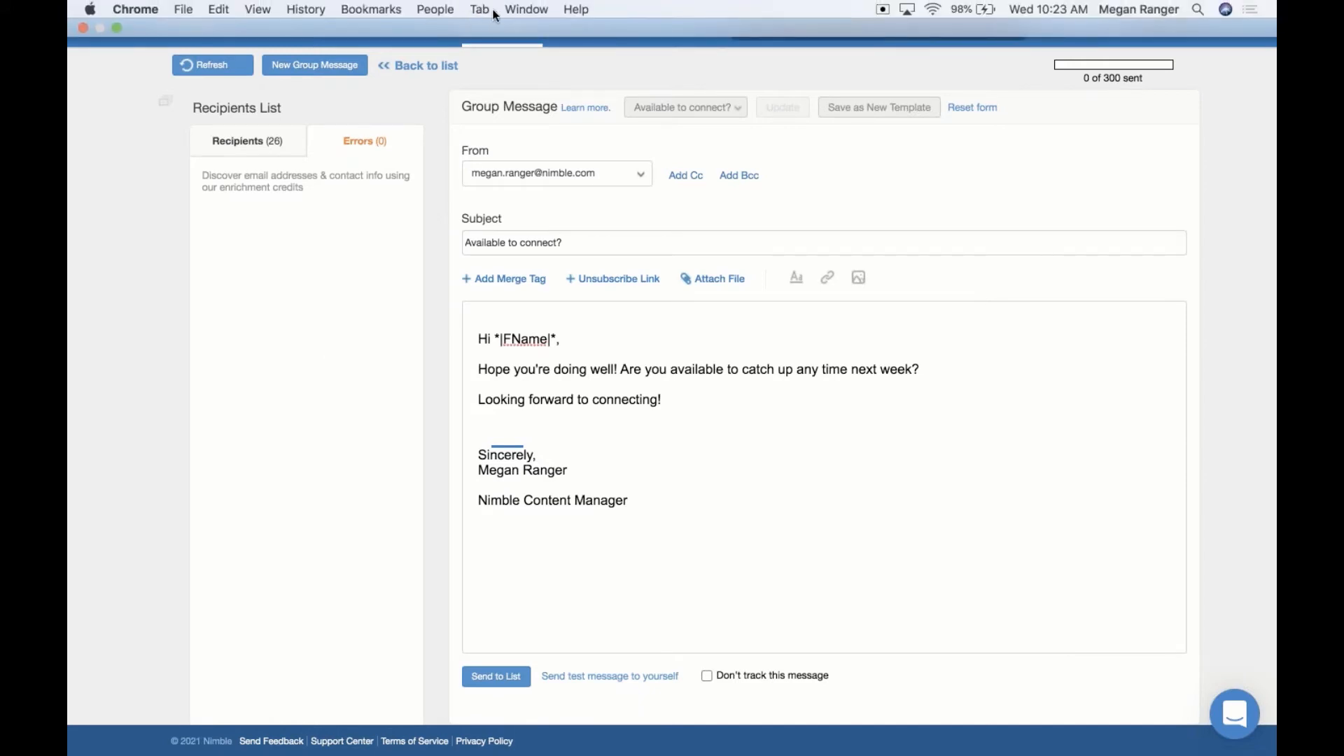
{"action": "left_click", "coordinate": [443, 69]}
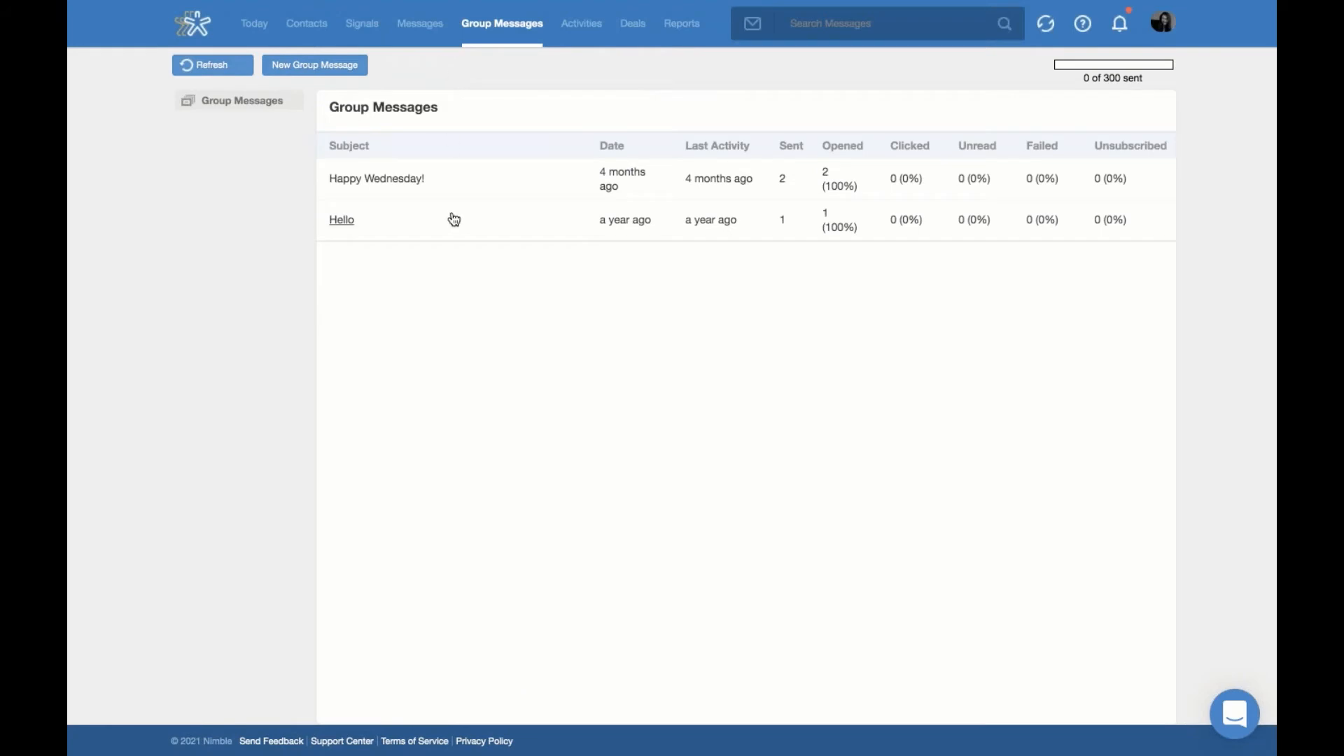
{"action": "left_click", "coordinate": [404, 181]}
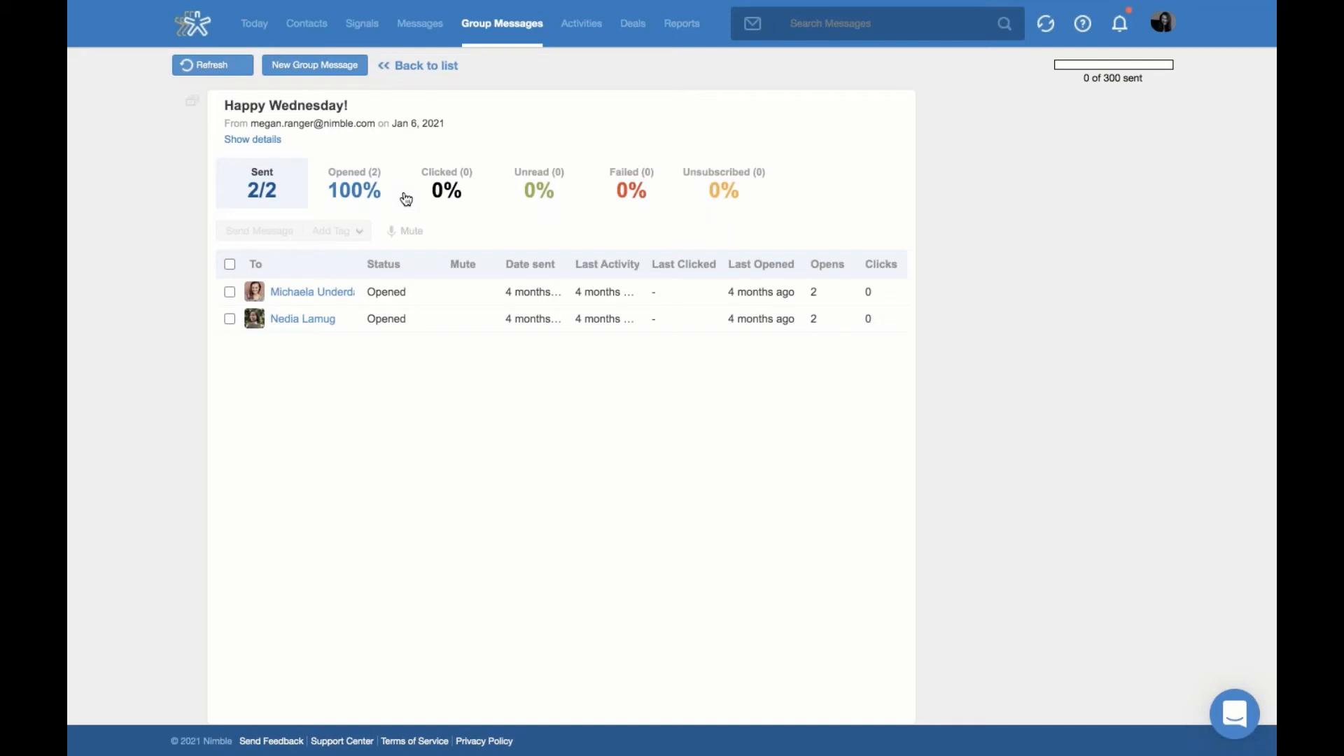
{"action": "left_click", "coordinate": [229, 264]}
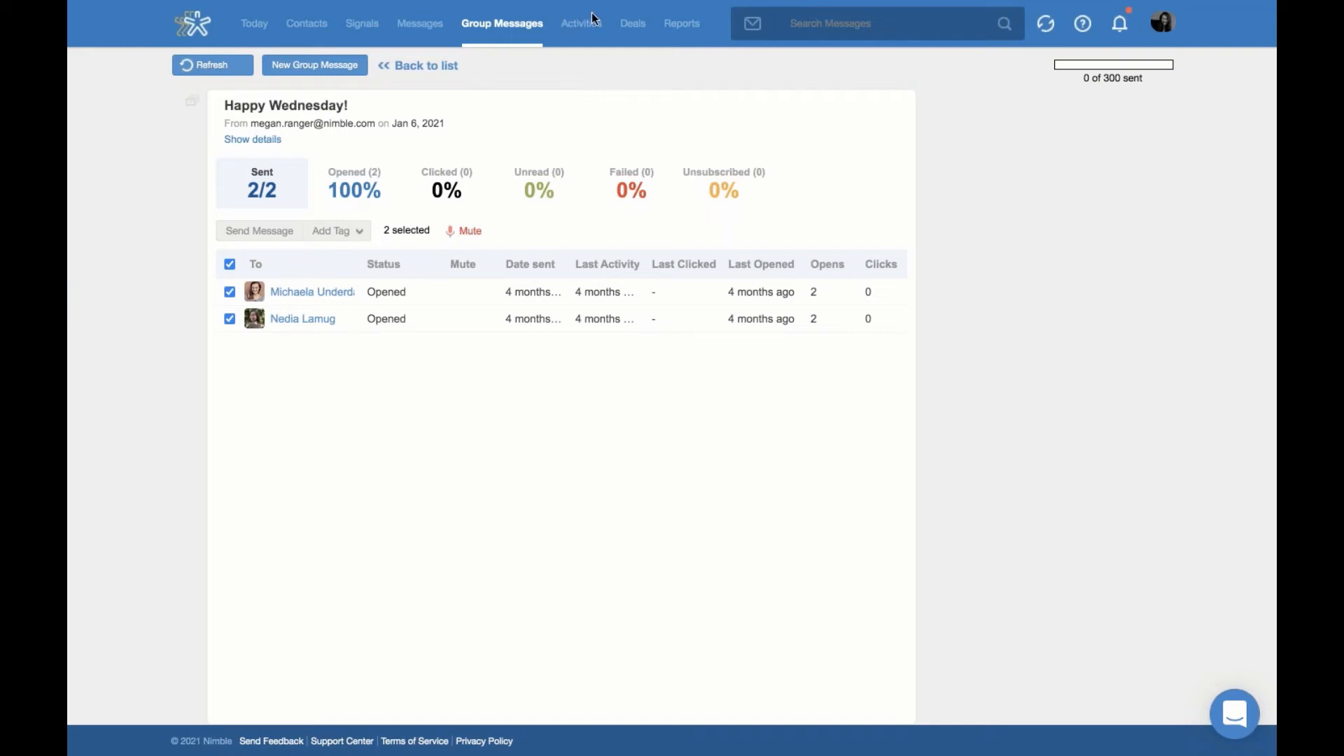
In the activities listing, move the Tags column first among the unpinned columns and Assigned To below Phone, and review the assignee filter.
{"action": "left_click", "coordinate": [581, 32]}
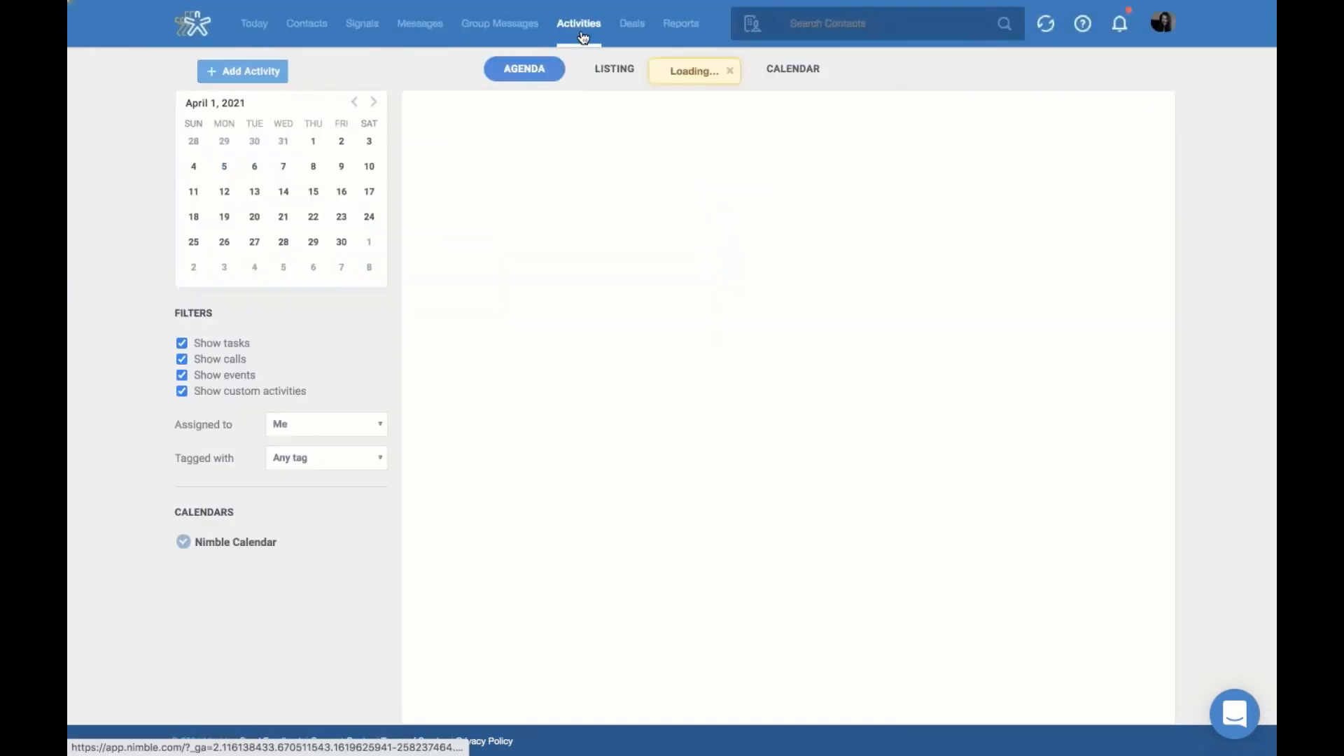
{"action": "left_click", "coordinate": [613, 64]}
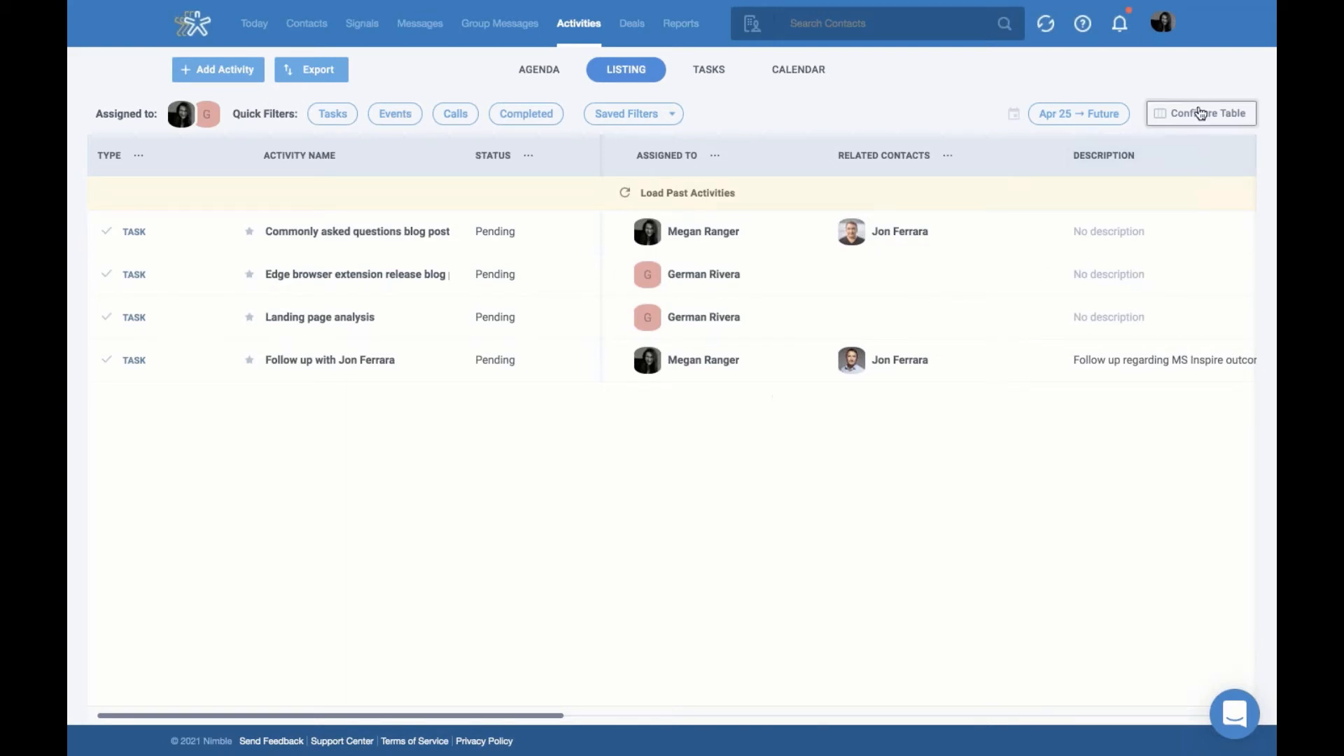
{"action": "left_click", "coordinate": [1200, 112]}
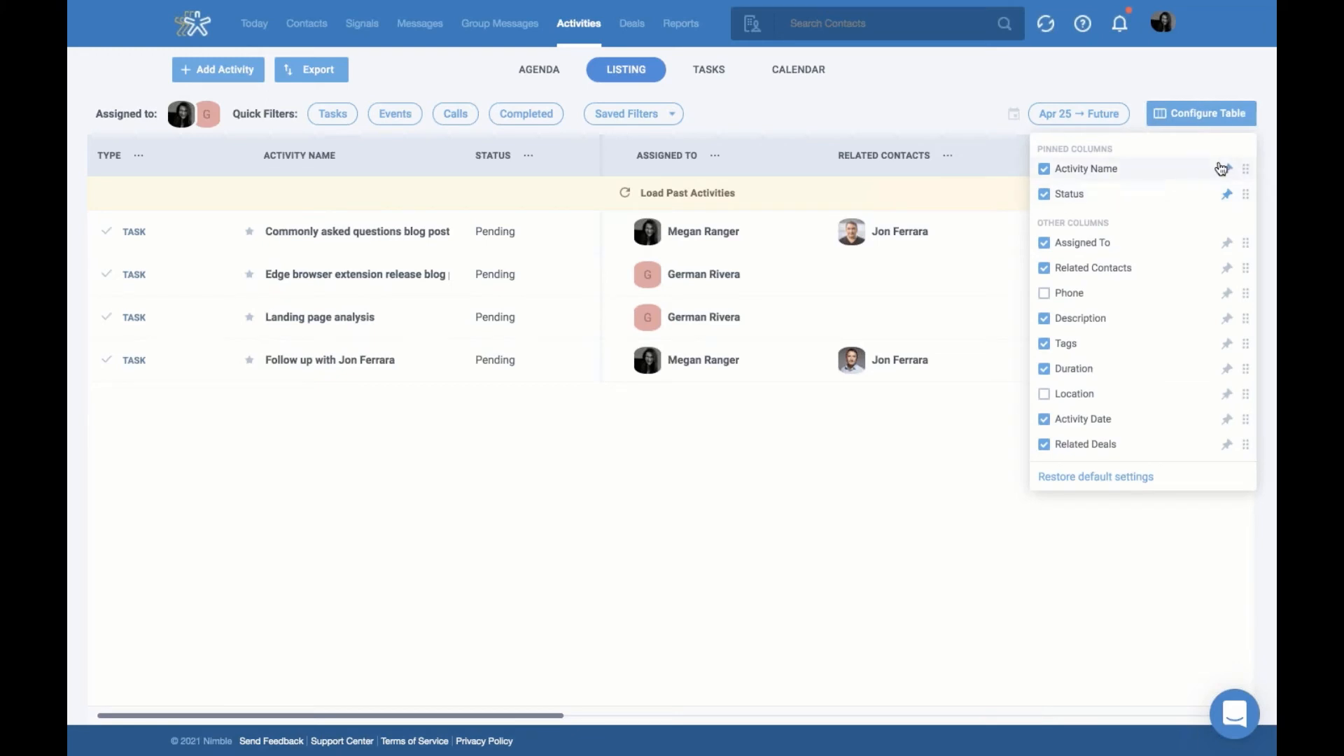
{"action": "left_click_drag", "start_coordinate": [1156, 245], "coordinate": [1155, 272]}
{"action": "left_click_drag", "start_coordinate": [1246, 239], "coordinate": [1242, 297]}
{"action": "left_click_drag", "start_coordinate": [1246, 343], "coordinate": [1246, 245]}
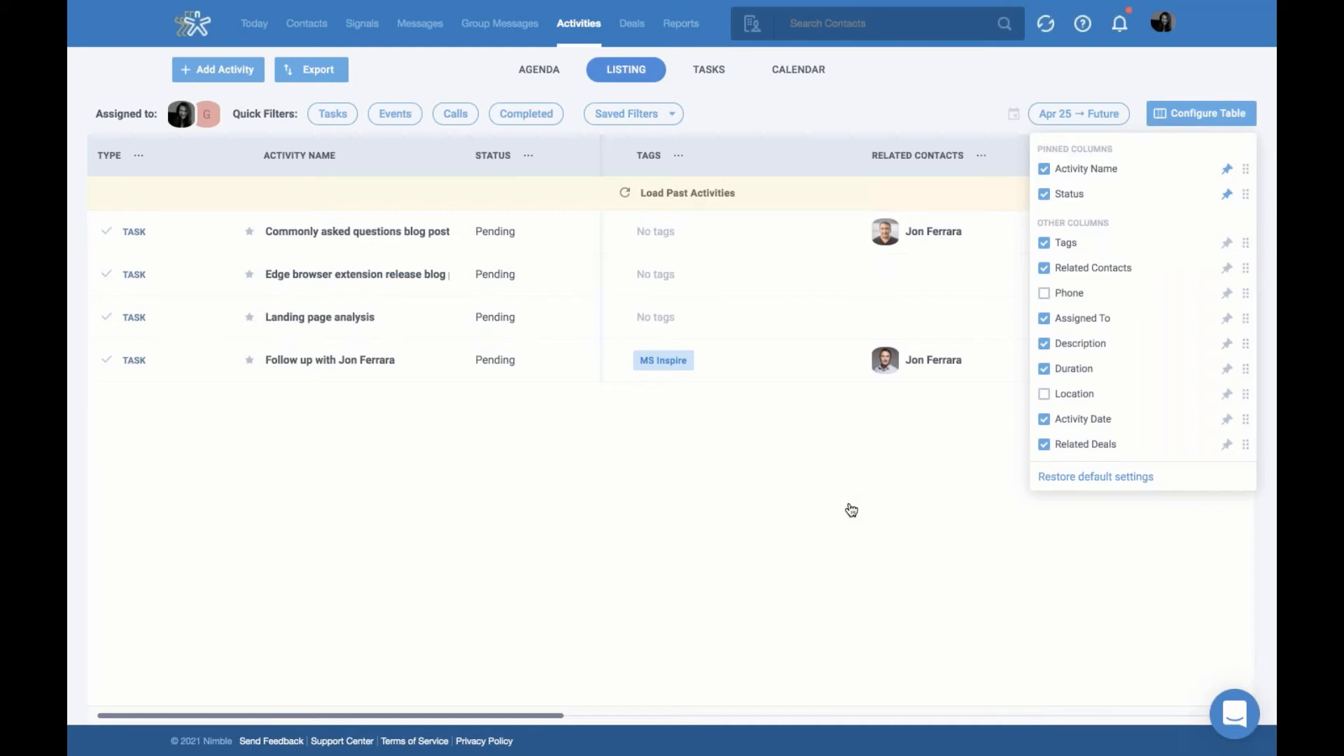
{"action": "left_click", "coordinate": [852, 510]}
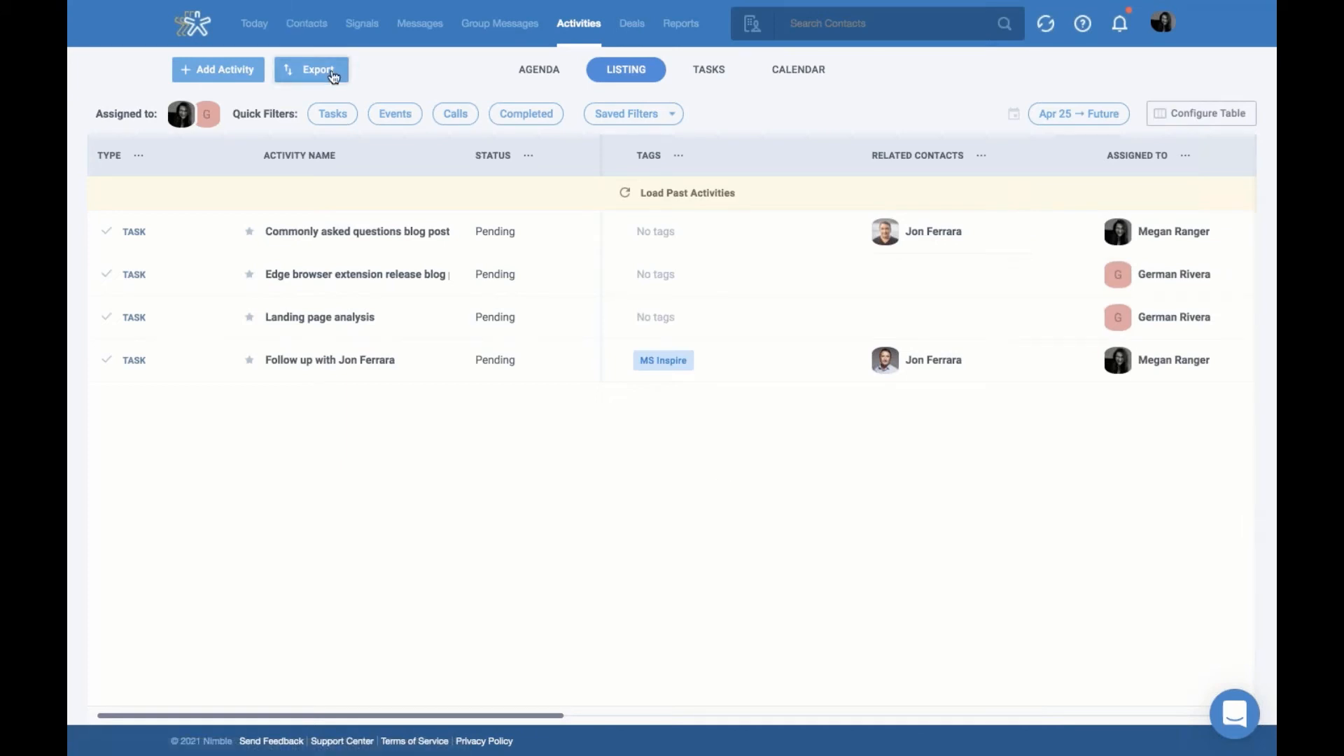
{"action": "left_click", "coordinate": [181, 120]}
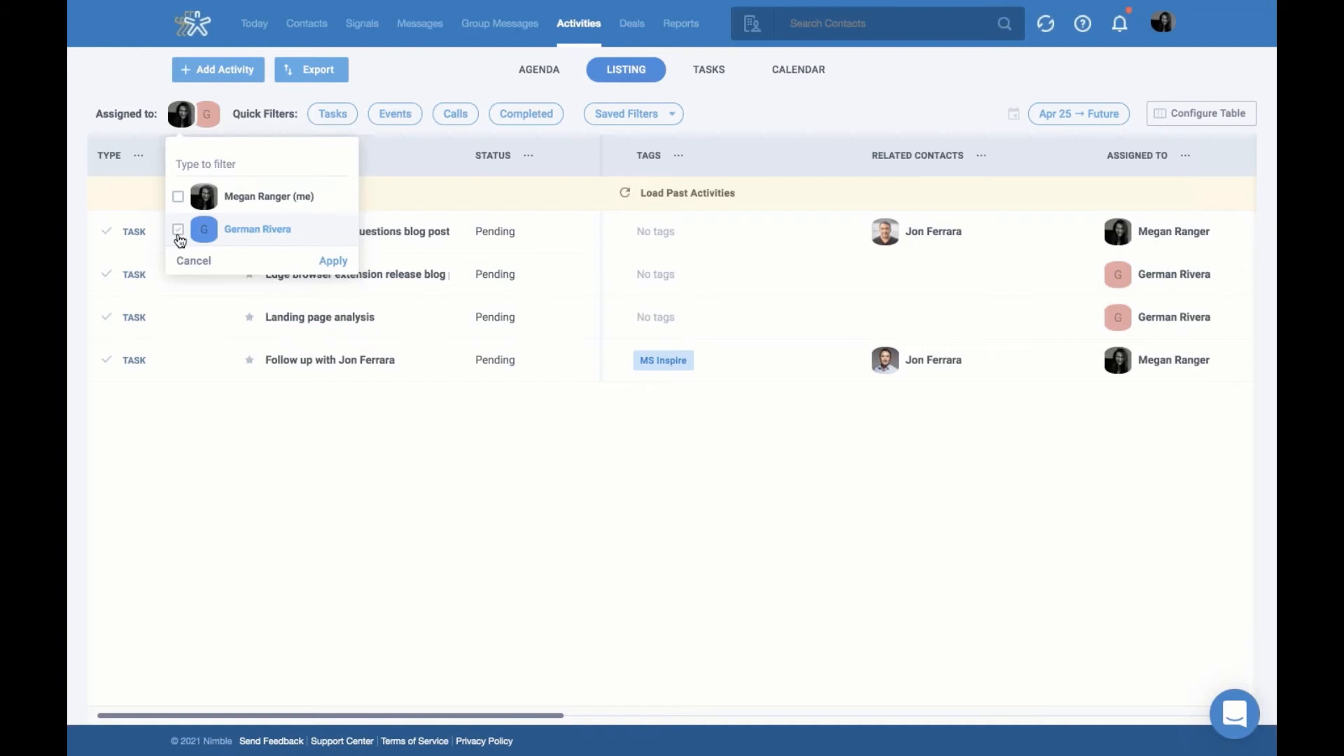
{"action": "left_click", "coordinate": [368, 437]}
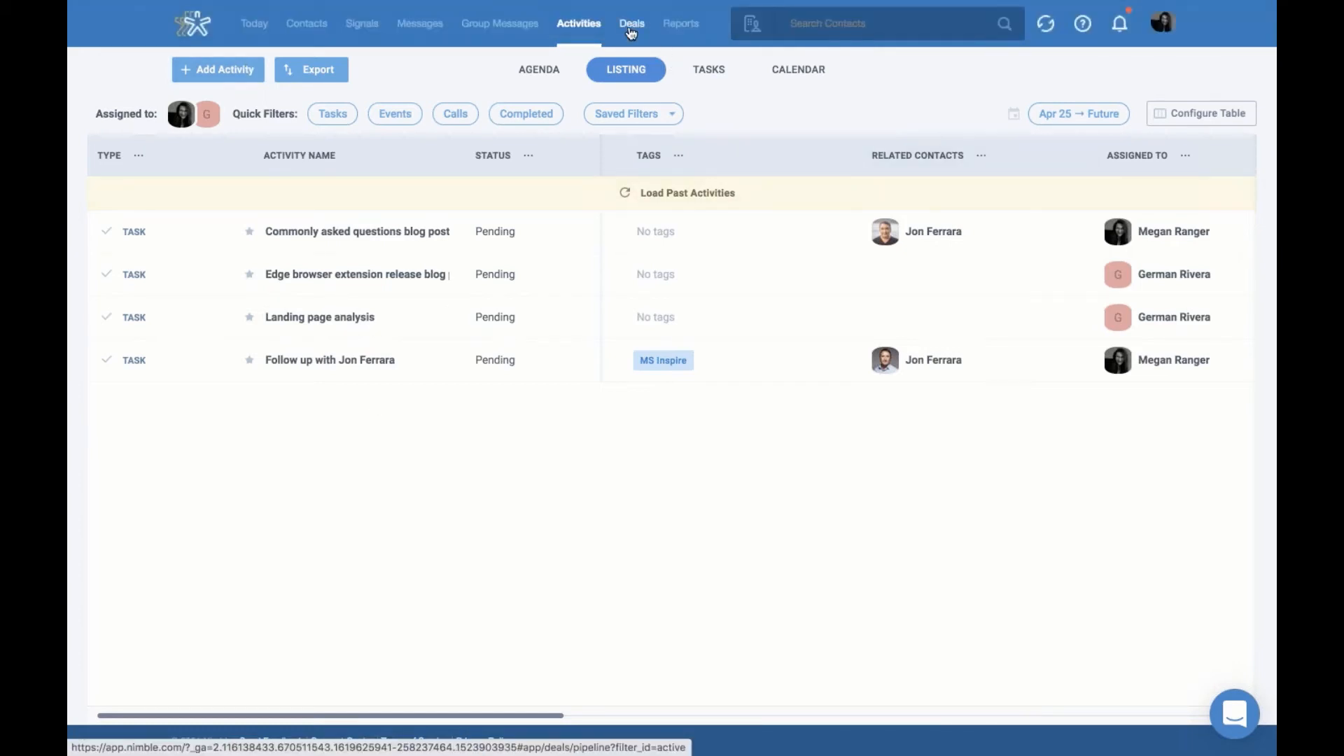
Show the PR pipeline on the Deals page.
{"action": "left_click", "coordinate": [631, 28]}
{"action": "left_click", "coordinate": [785, 63]}
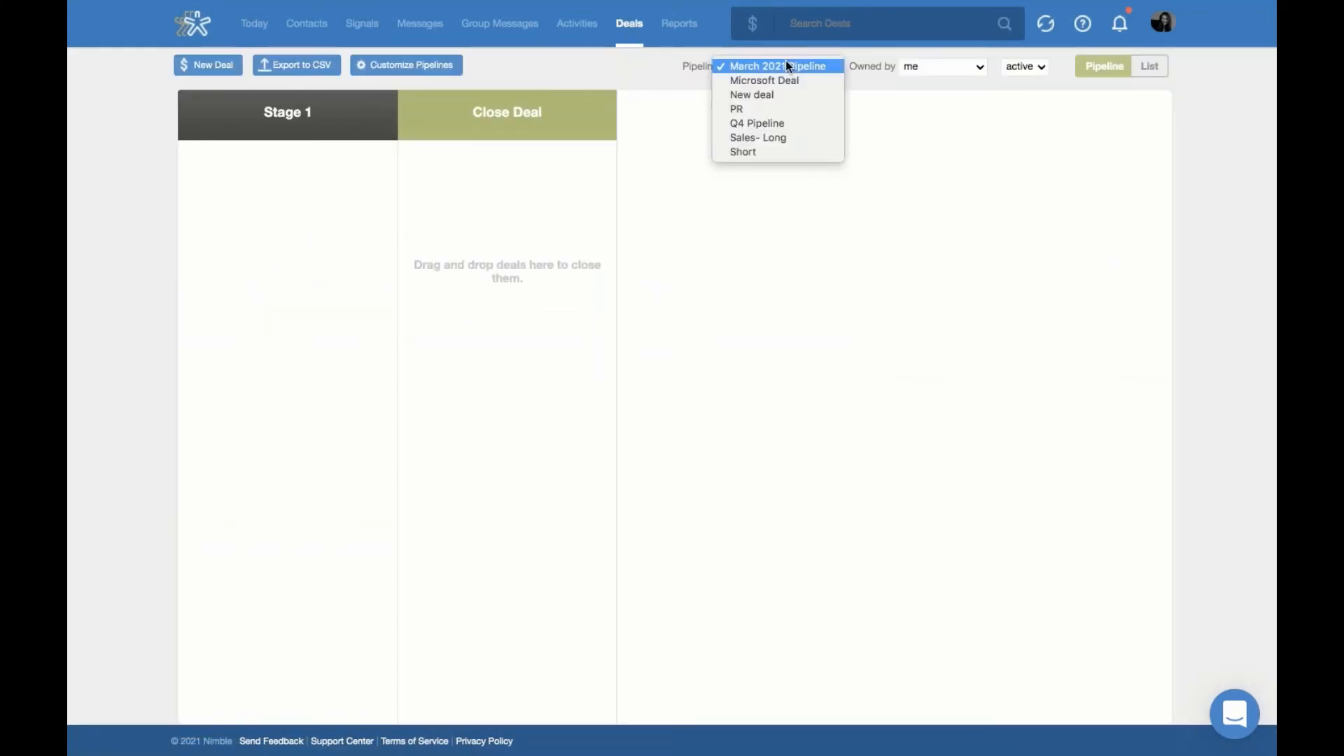
{"action": "left_click", "coordinate": [798, 110]}
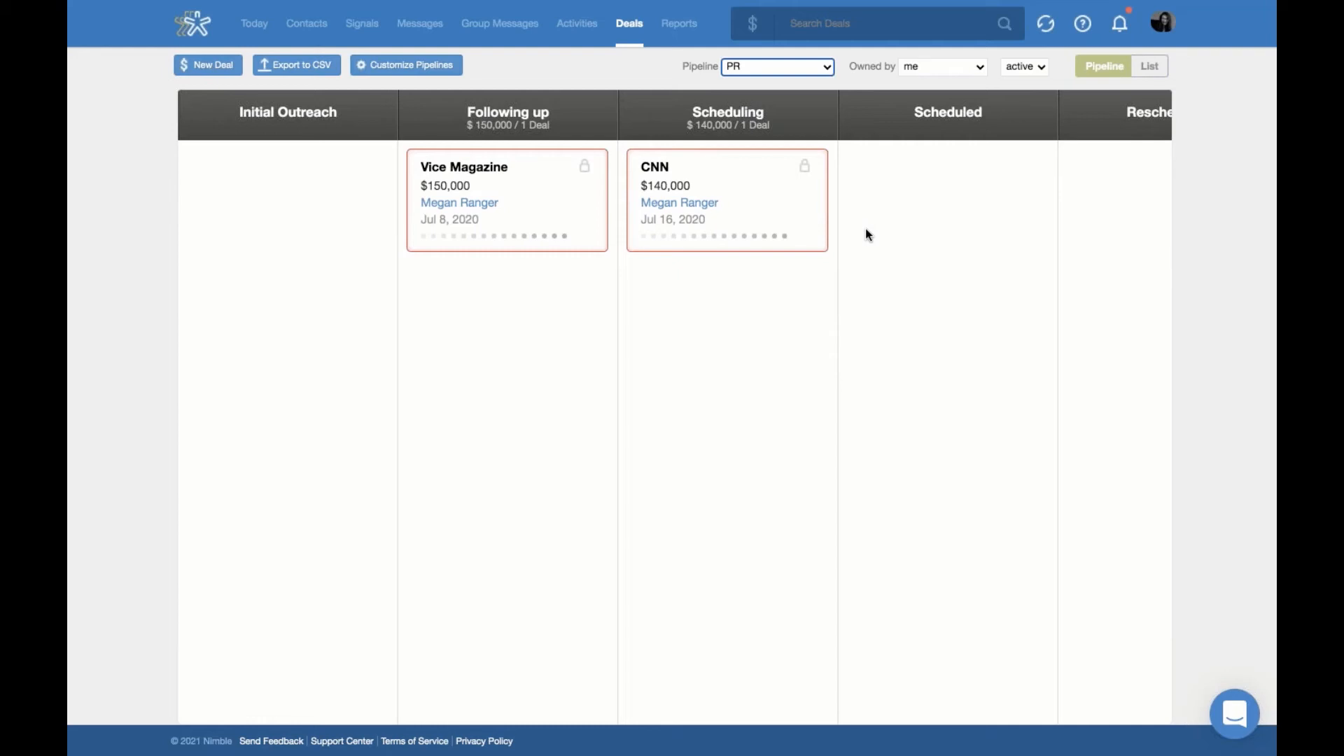
Add a new deal pipeline named "Nimble Demo Pipeline" in the pipeline settings.
{"action": "left_click", "coordinate": [432, 69]}
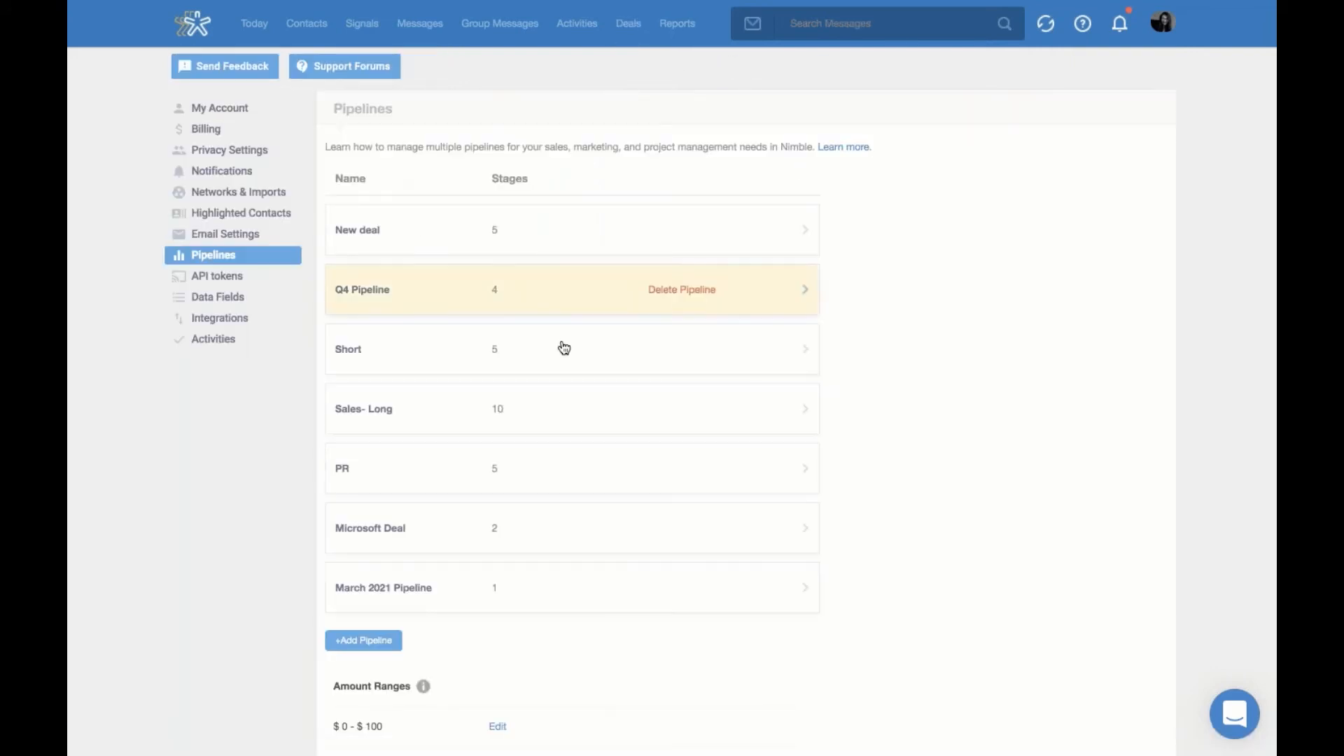
{"action": "scroll", "coordinate": [425, 563], "scroll_direction": "down", "scroll_amount": 2}
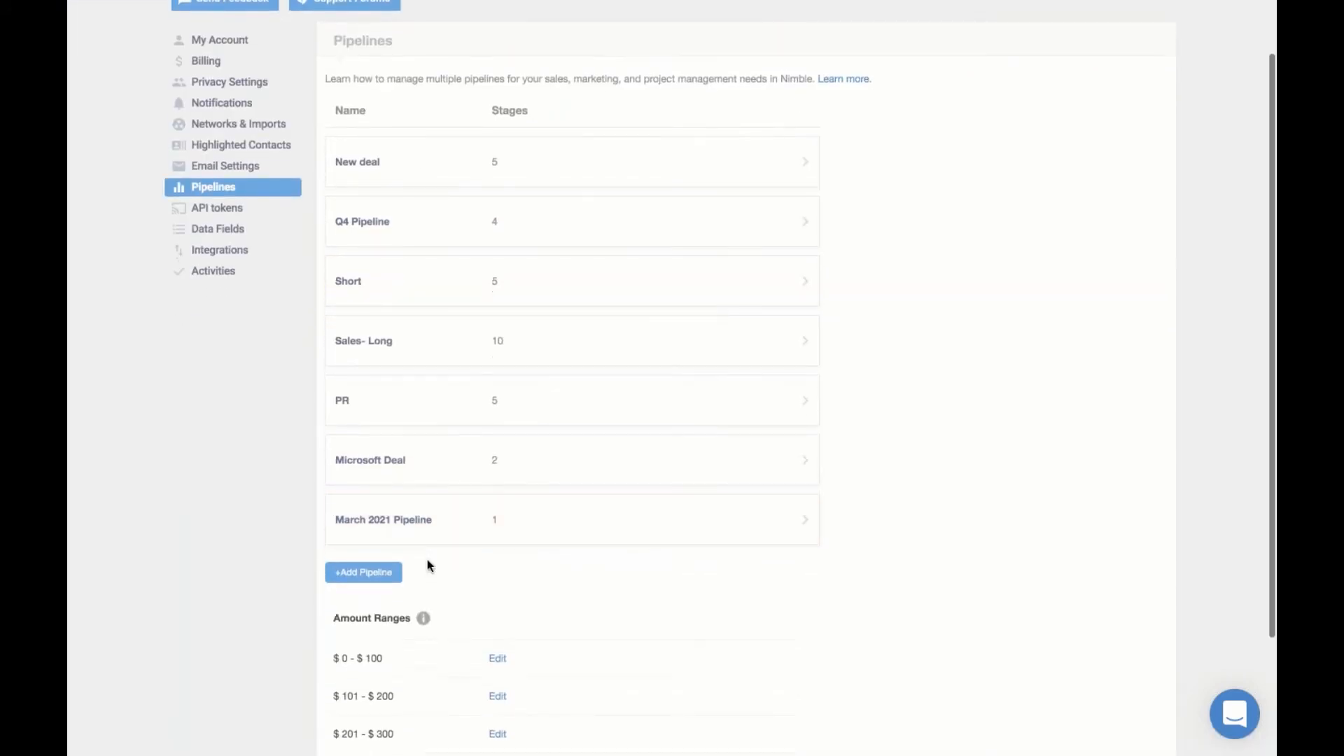
{"action": "left_click", "coordinate": [387, 576]}
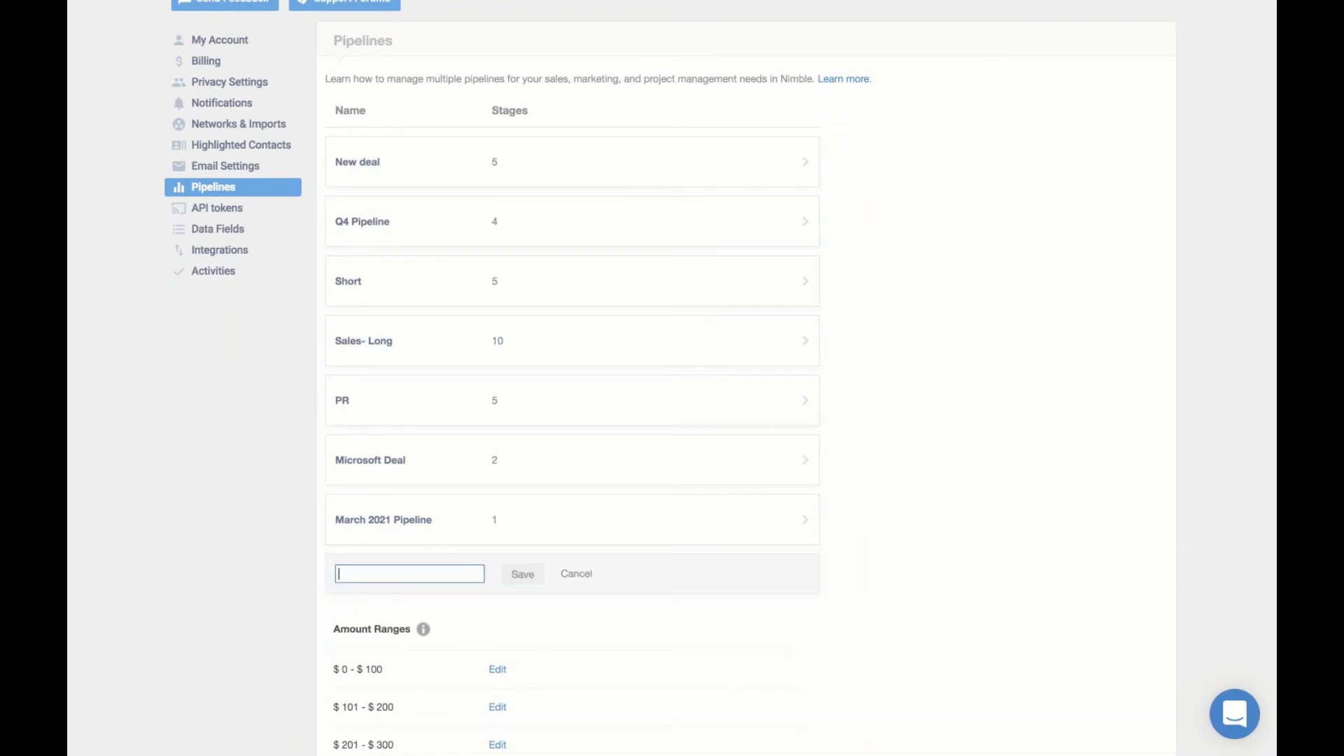
{"action": "type", "text": "Nimble Demo Pl"}
{"action": "type", "text": "peline"}
{"action": "left_click", "coordinate": [522, 574]}
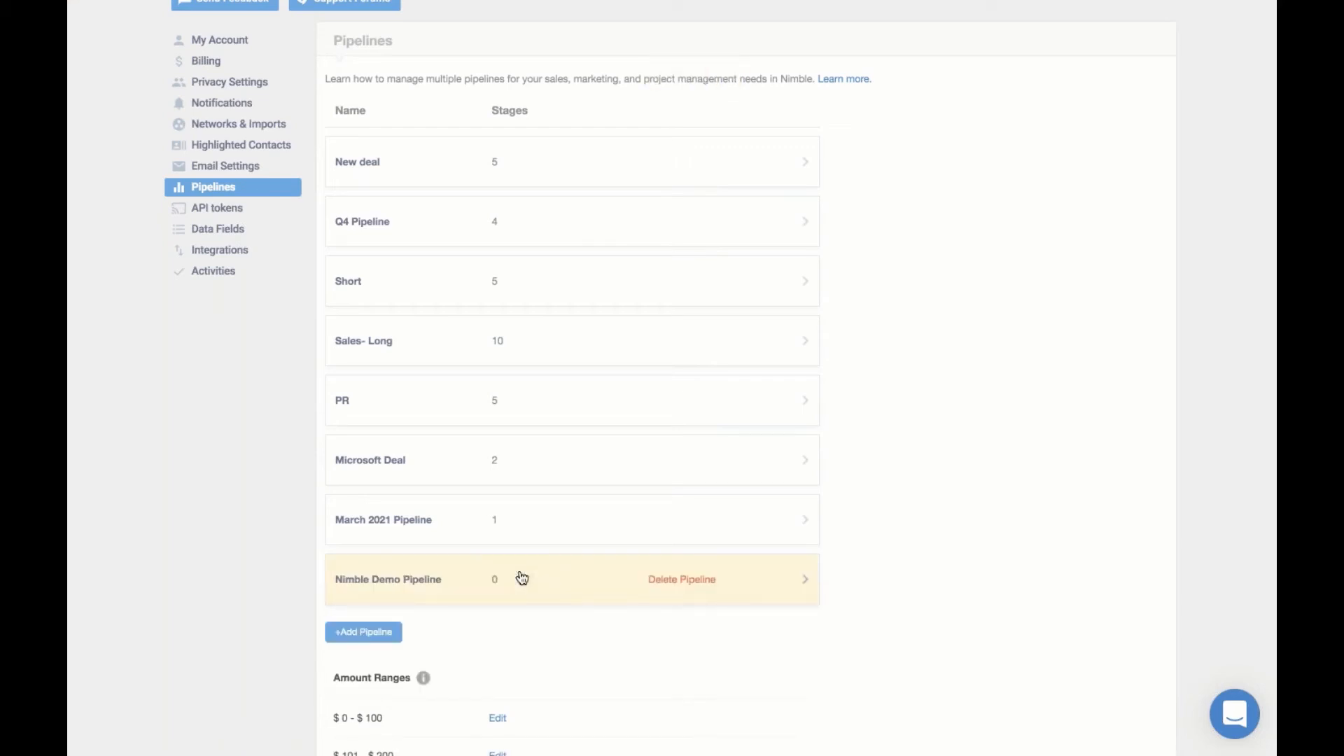
Add a stage named "Inrtos" with a limit of 10 days to the Nimble Demo Pipeline.
{"action": "left_click", "coordinate": [568, 592]}
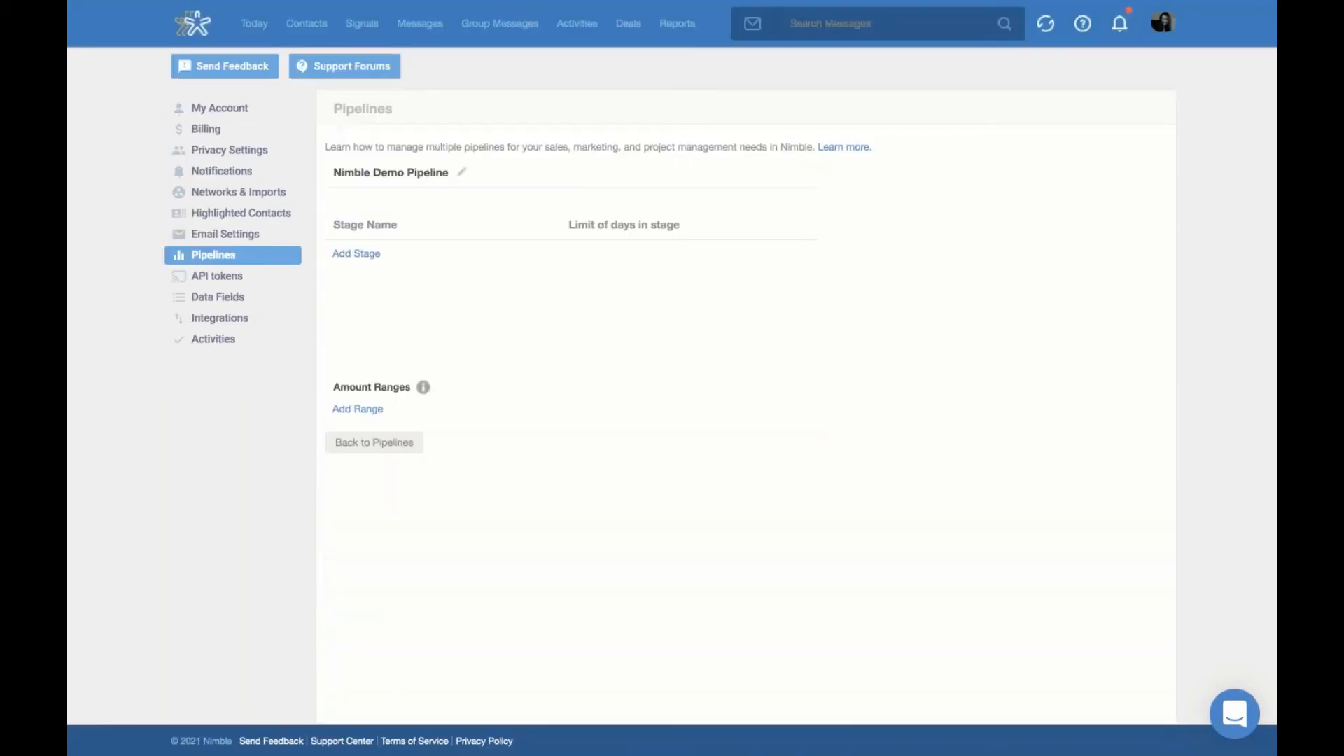
{"action": "left_click", "coordinate": [378, 256]}
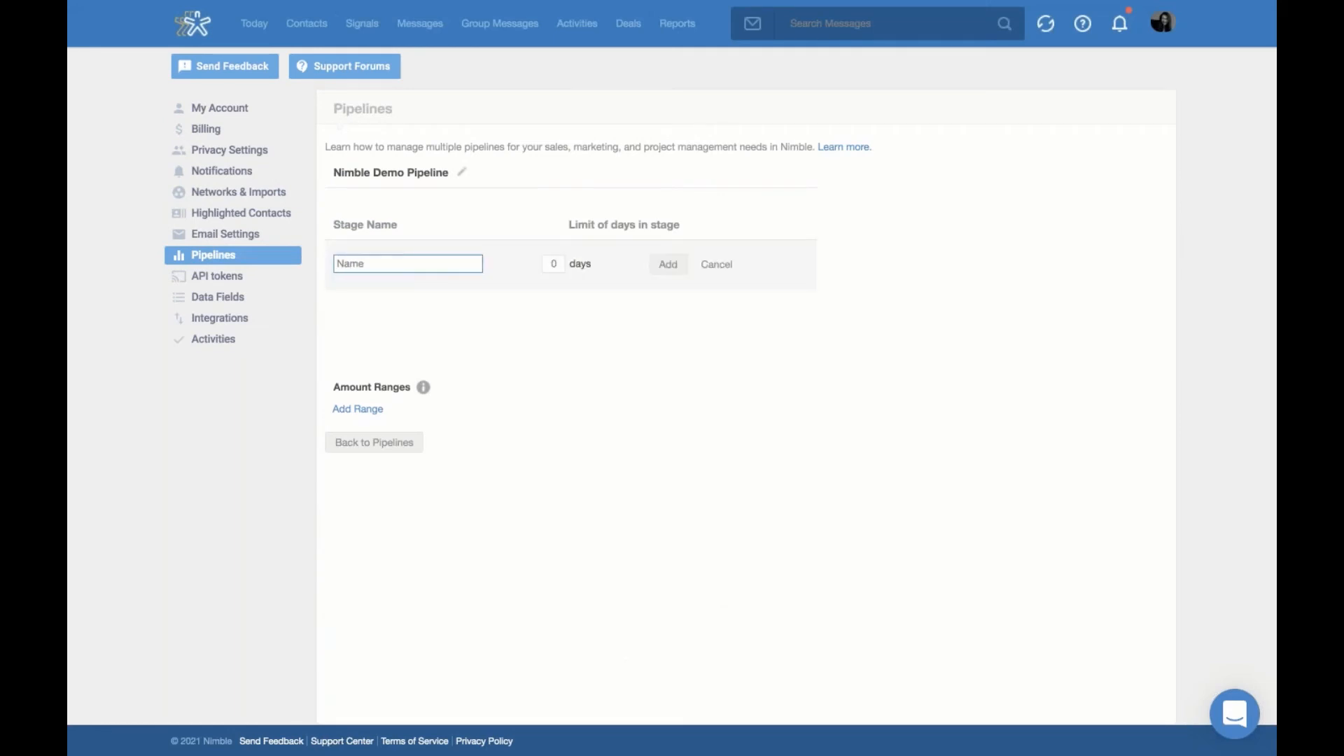
{"action": "type", "text": "Inrtos"}
{"action": "left_click", "coordinate": [547, 262]}
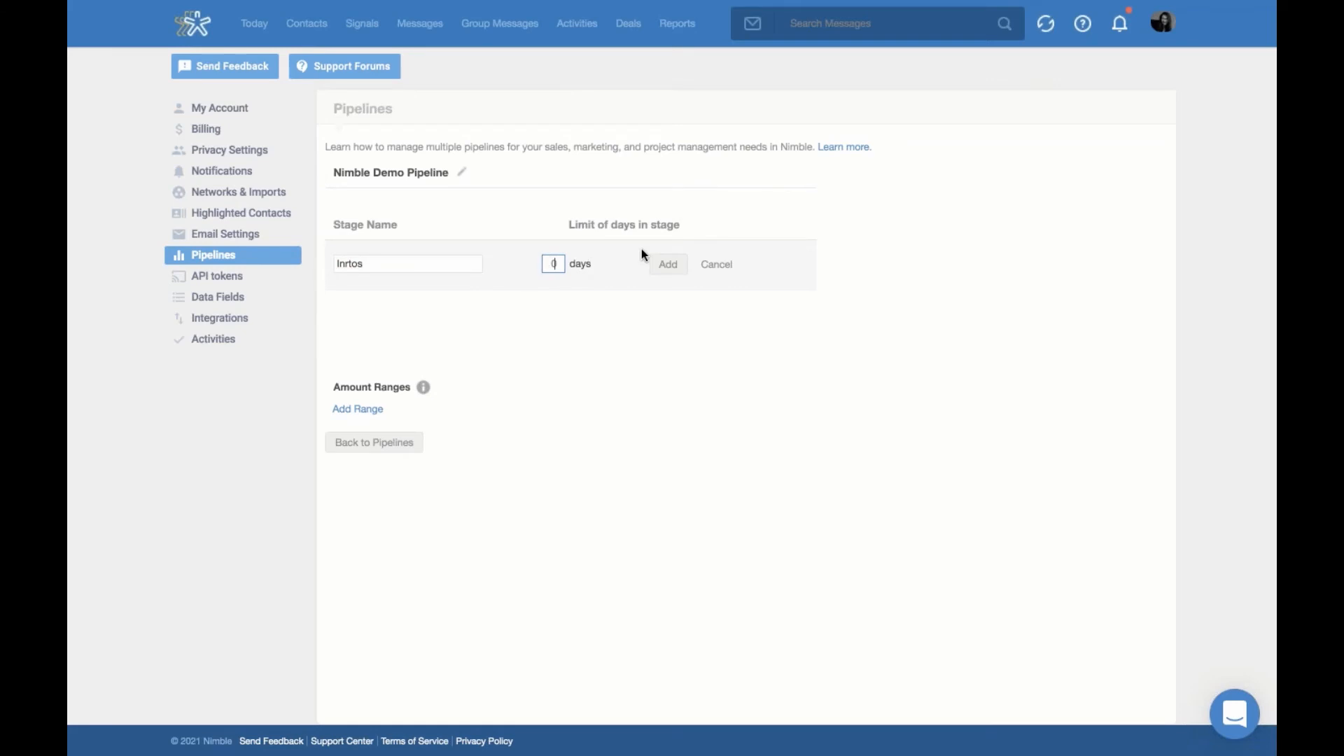
{"action": "type", "text": "10"}
{"action": "left_click", "coordinate": [669, 266]}
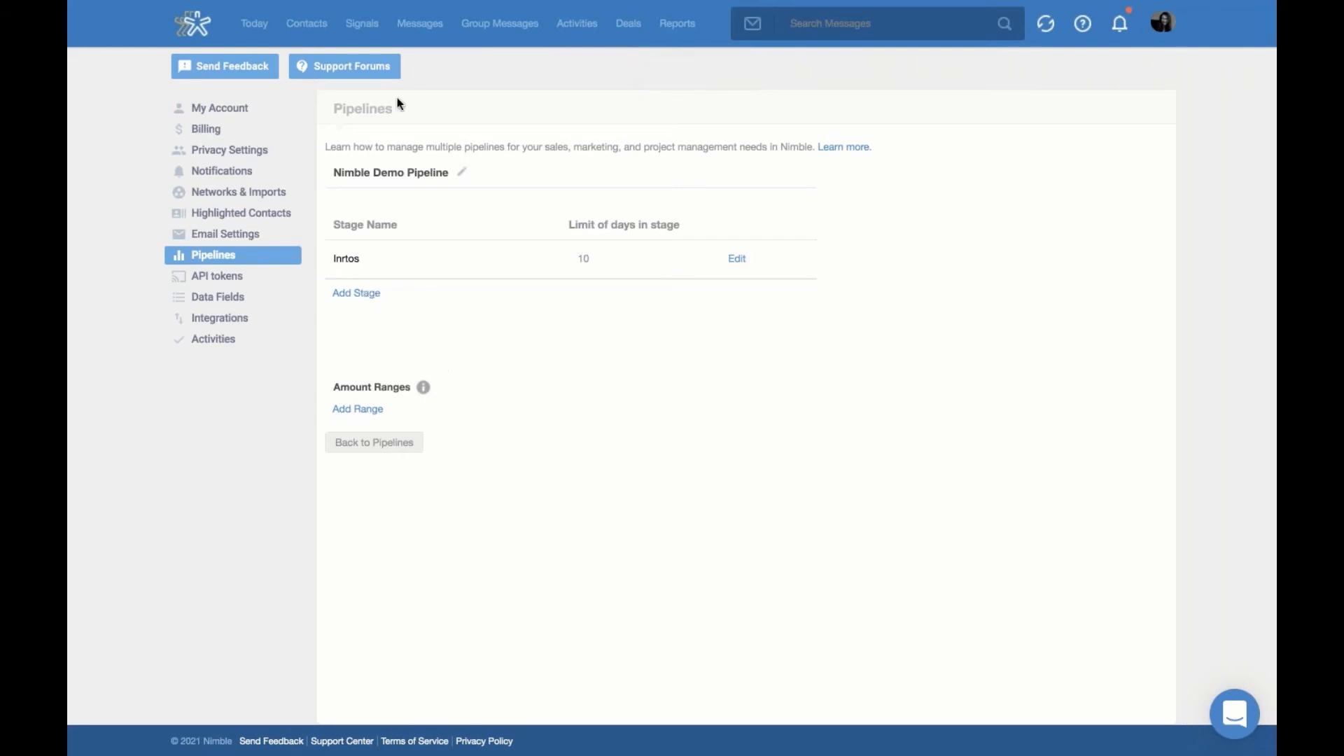
Return to Deals, view the PR deals as a list, and switch back to the pipeline view.
{"action": "left_click", "coordinate": [627, 25]}
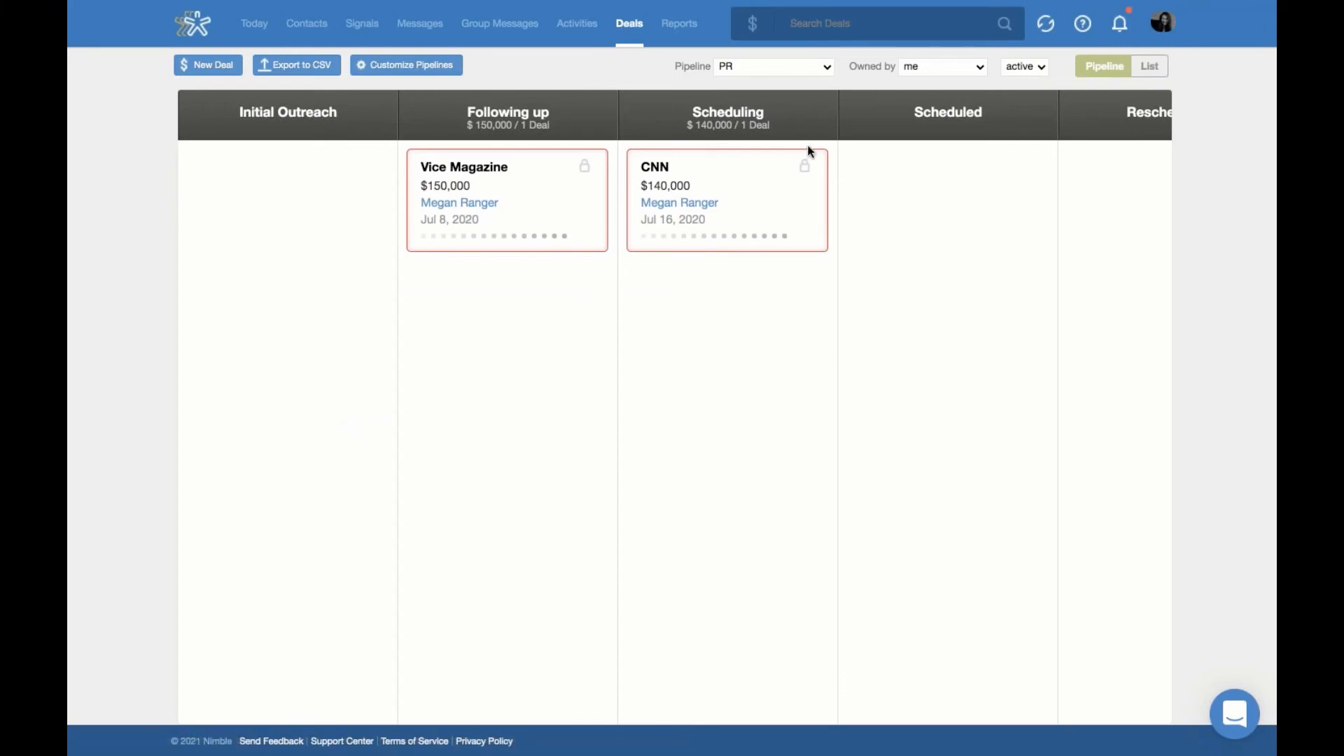
{"action": "left_click", "coordinate": [1151, 68]}
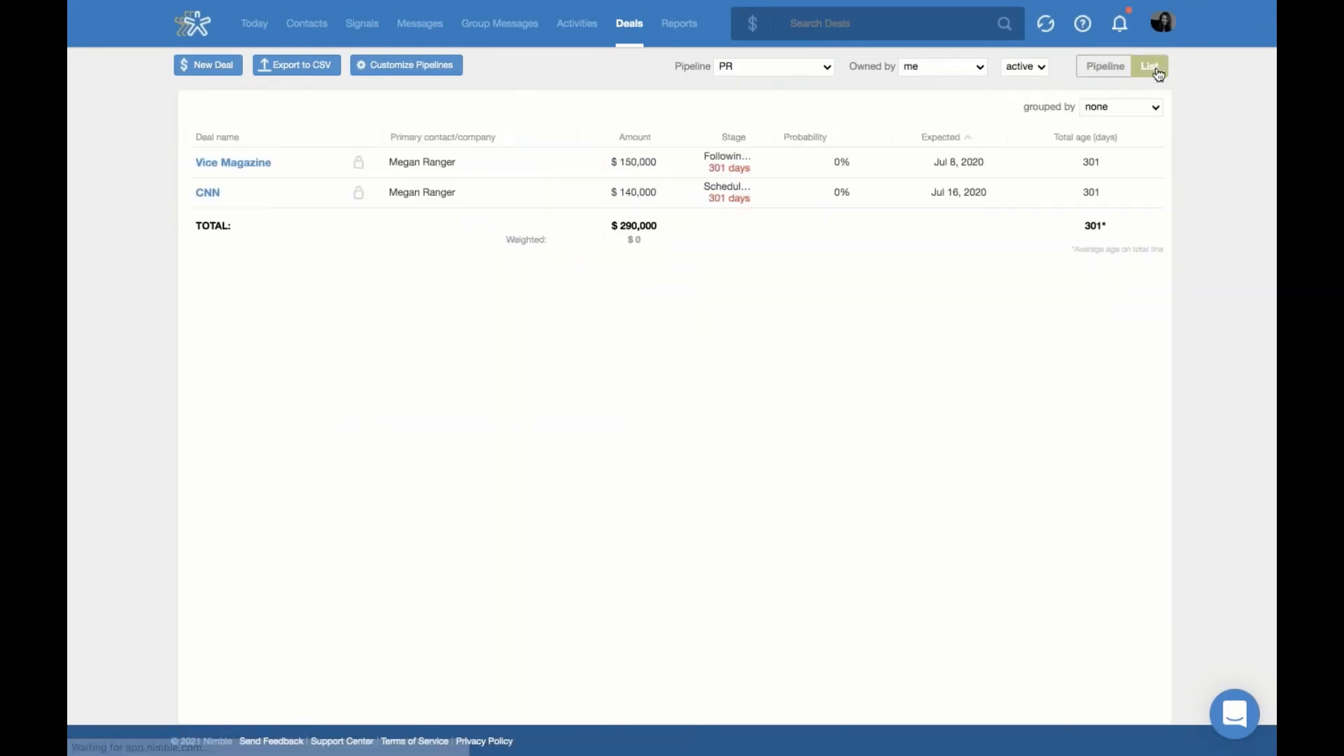
{"action": "left_click", "coordinate": [1105, 70]}
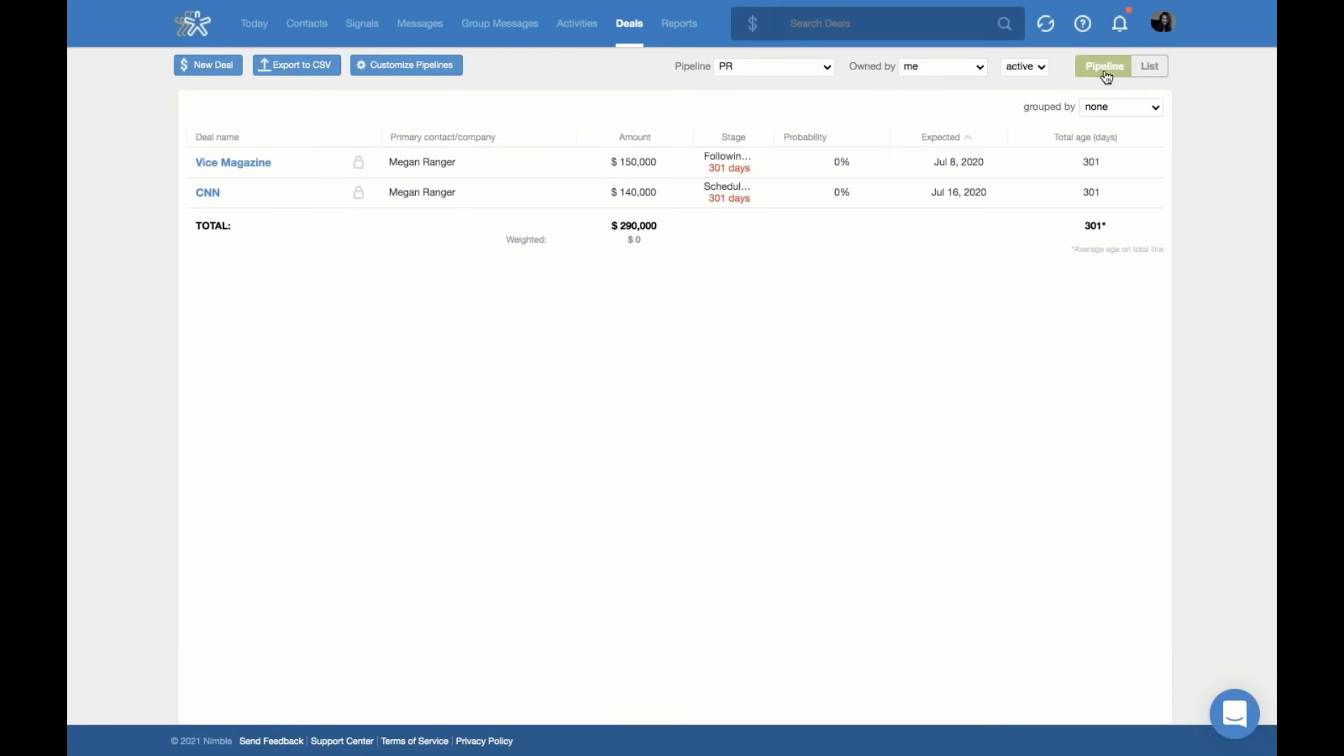
Show the Q4 Pipeline on the Deals page and review the available owner and deal status filters.
{"action": "left_click", "coordinate": [769, 68]}
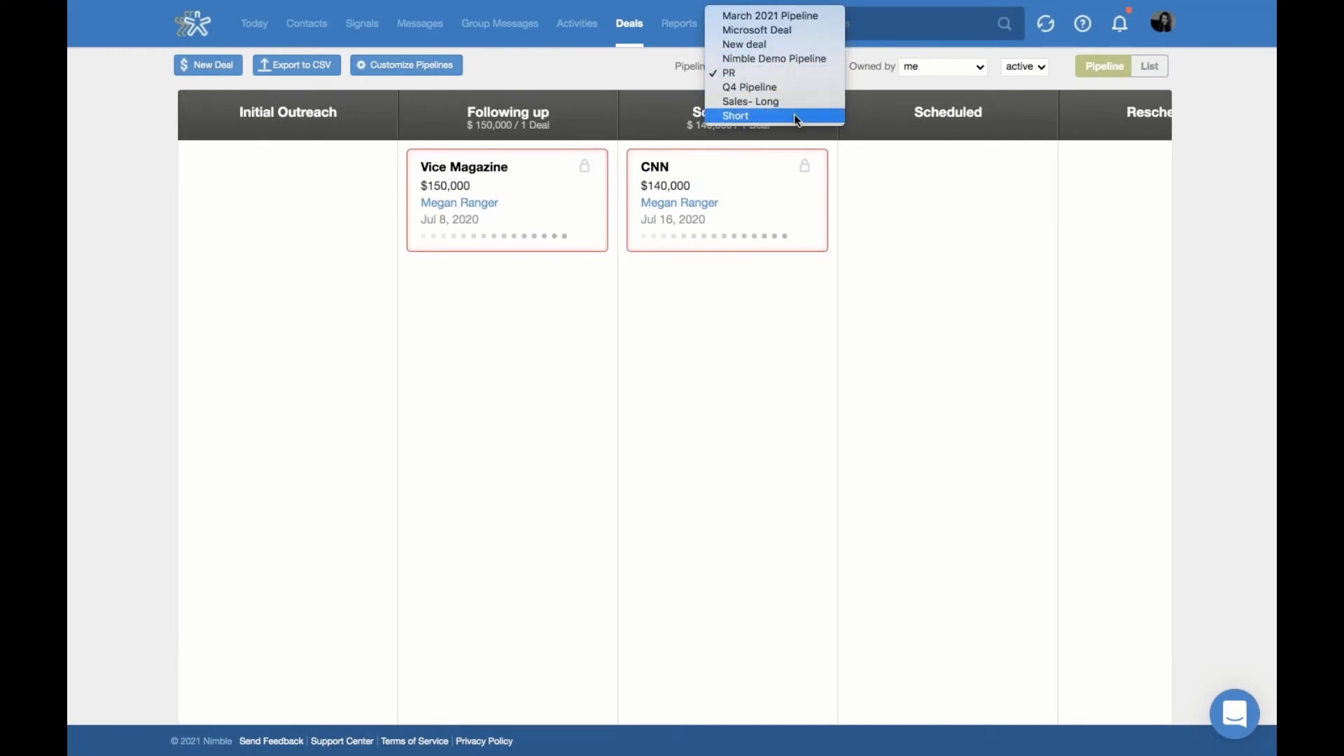
{"action": "left_click", "coordinate": [788, 87]}
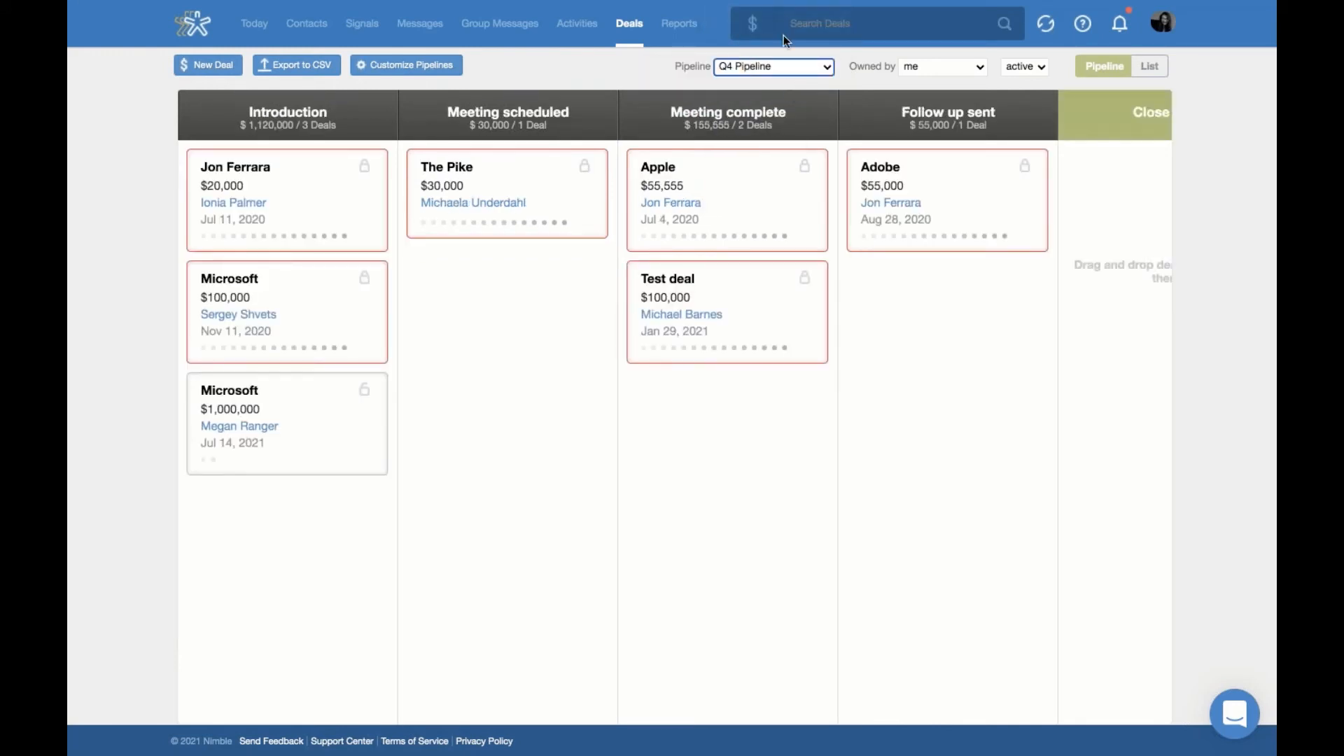
{"action": "left_click", "coordinate": [955, 68]}
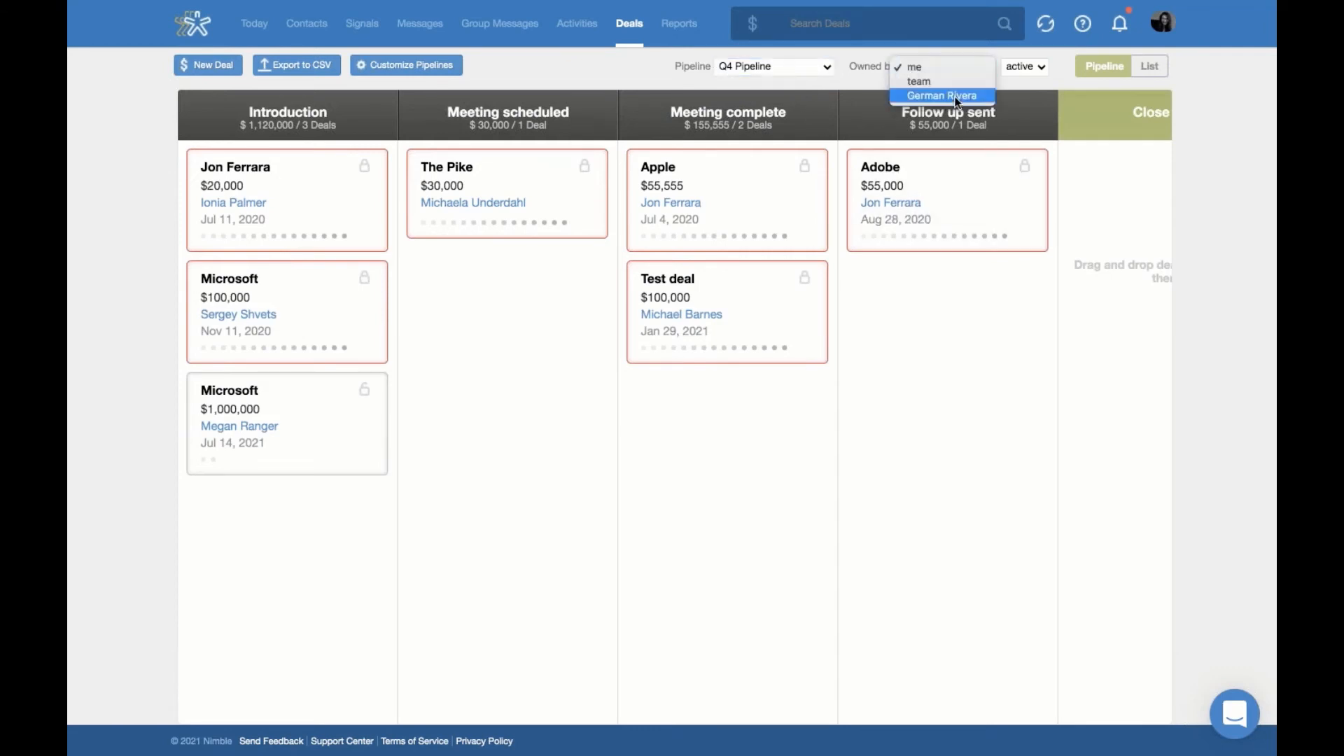
{"action": "left_click", "coordinate": [1032, 70]}
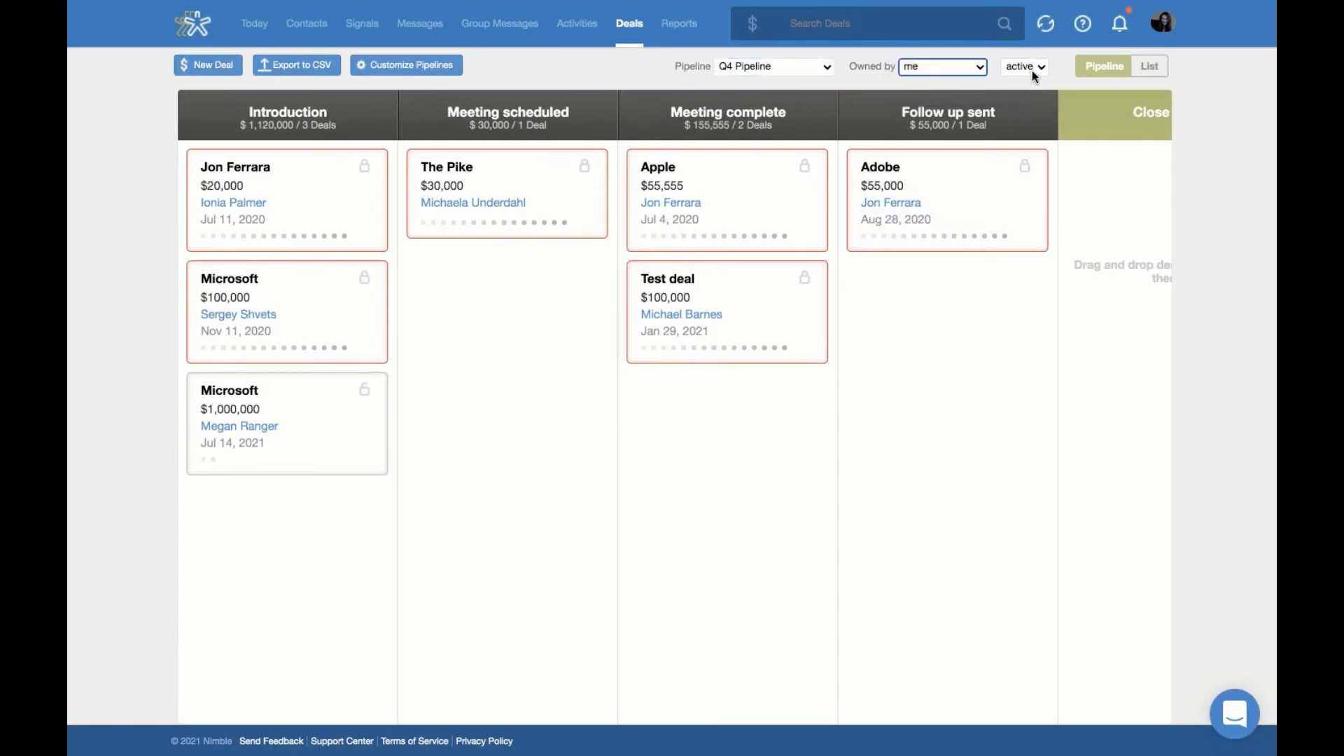
{"action": "left_click", "coordinate": [1032, 69]}
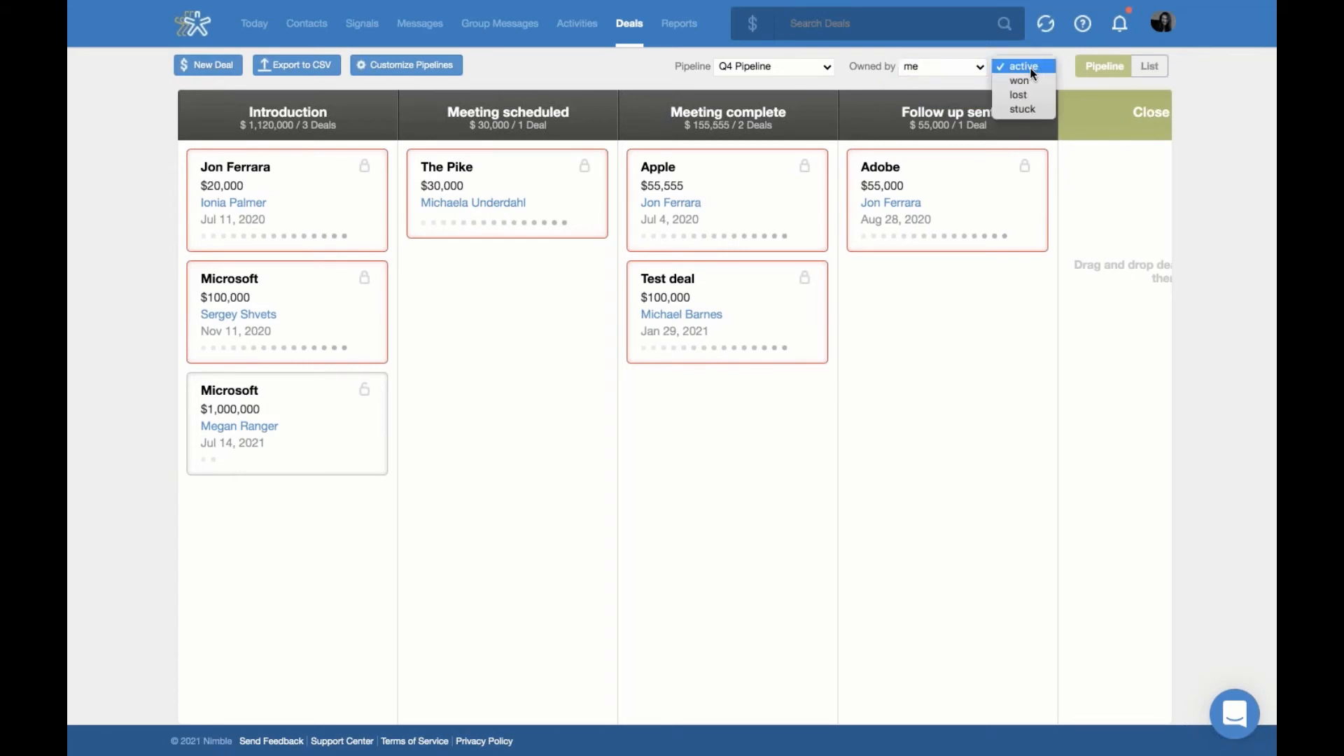
{"action": "left_click", "coordinate": [1246, 223]}
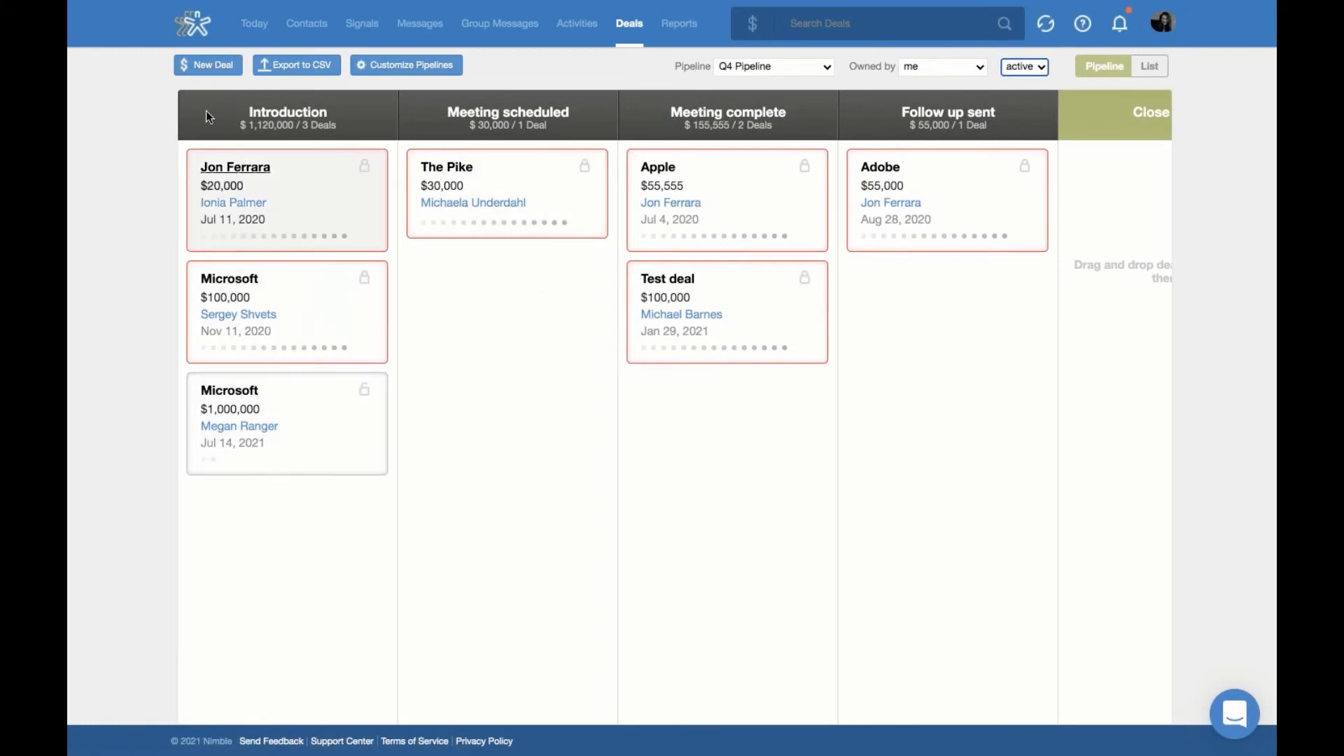
View the New Deal form and the Export Deals options with their assignee choices, closing both without saving or exporting.
{"action": "left_click", "coordinate": [212, 66]}
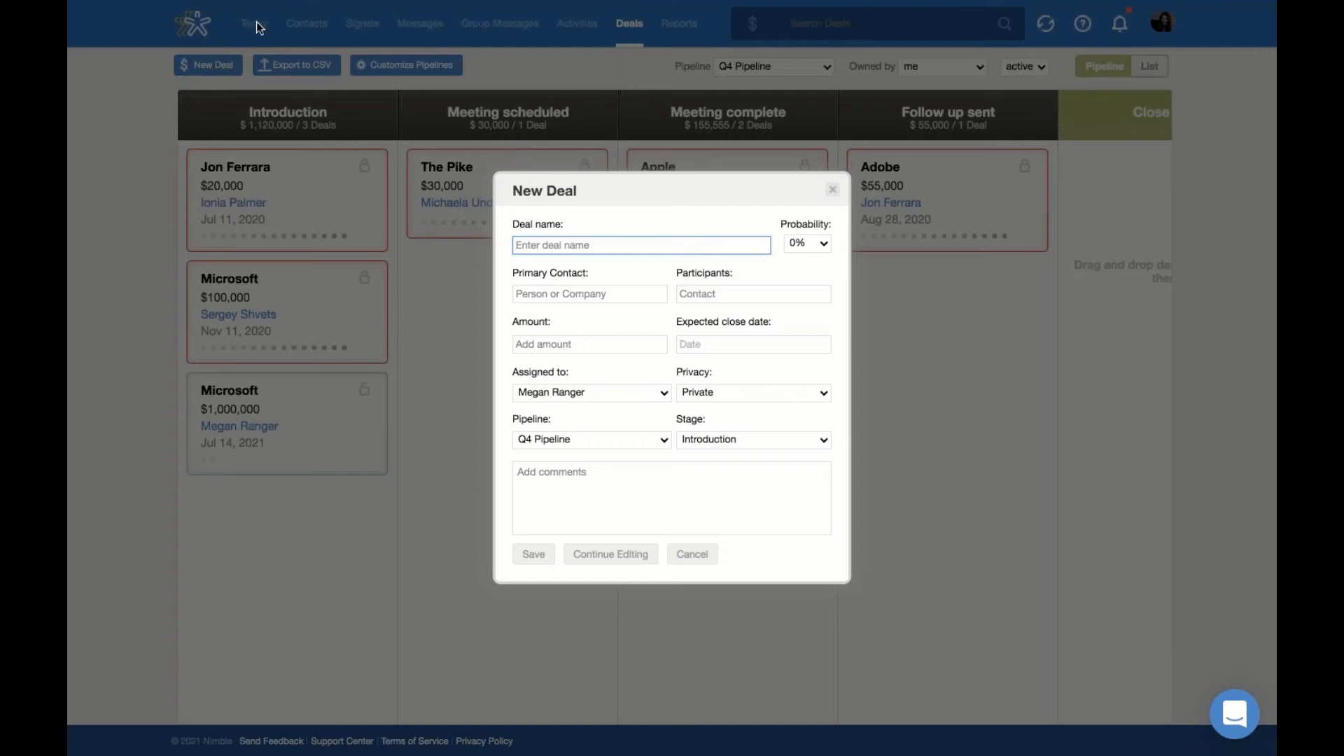
{"action": "left_click", "coordinate": [832, 189]}
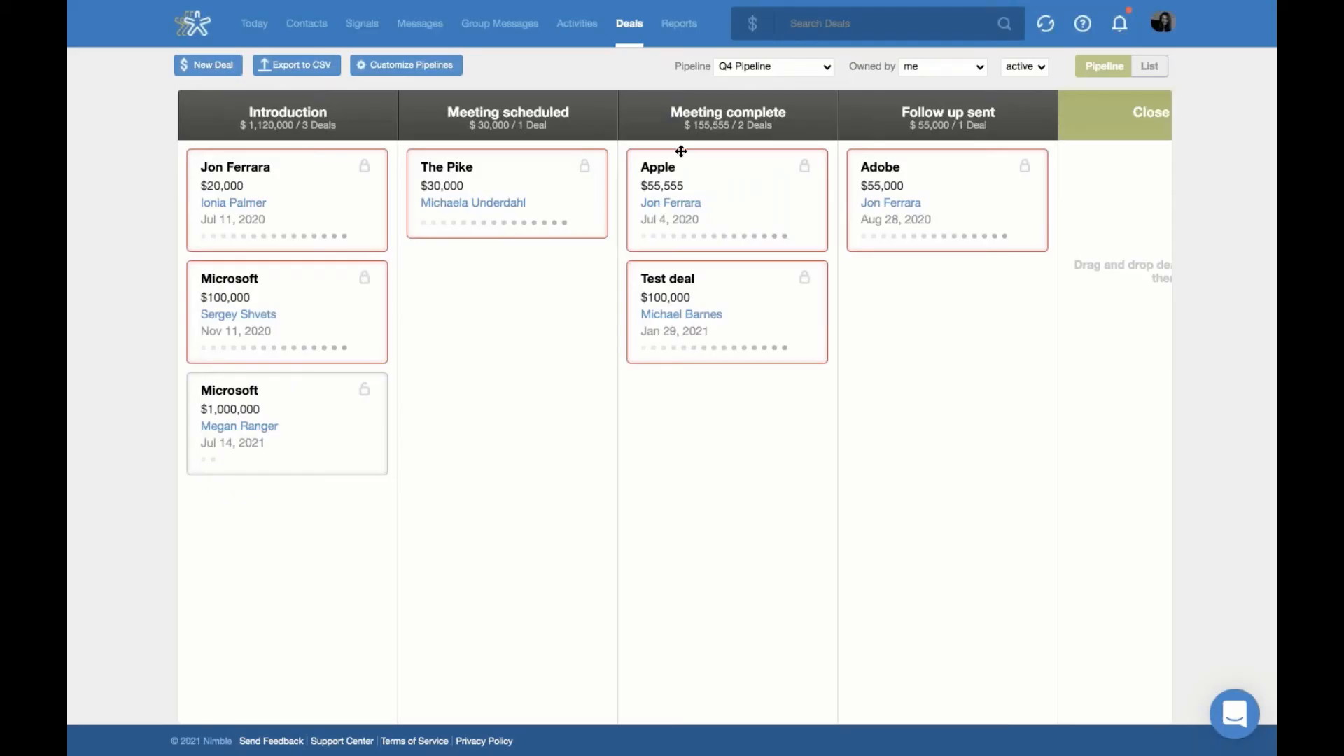
{"action": "left_click", "coordinate": [291, 73]}
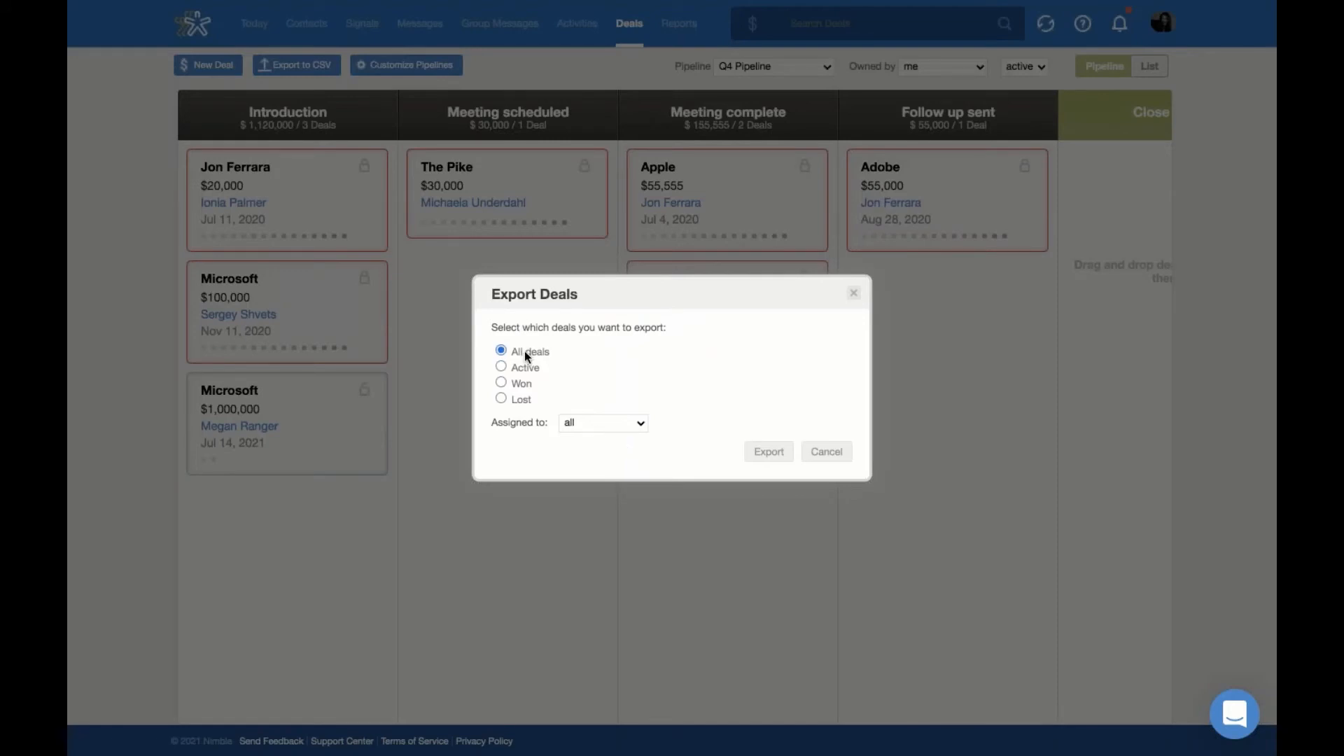
{"action": "left_click", "coordinate": [586, 424]}
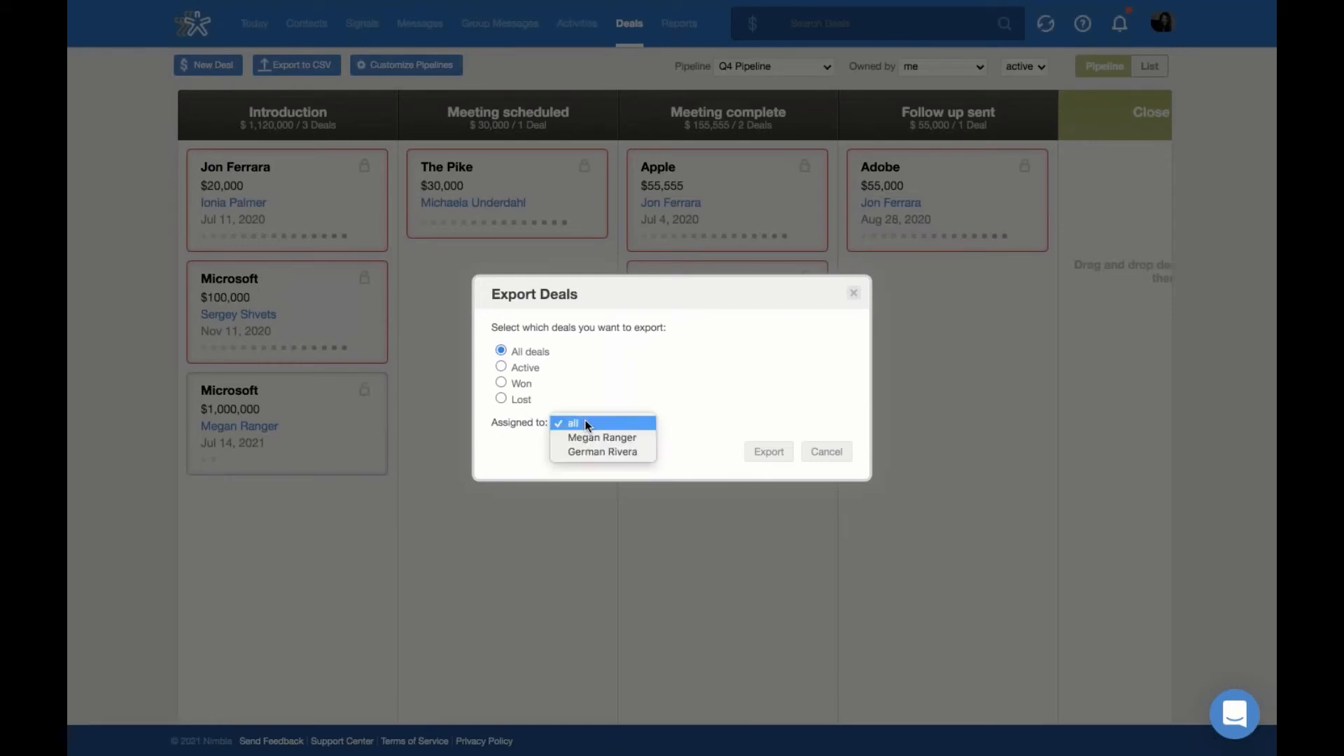
{"action": "left_click", "coordinate": [754, 330]}
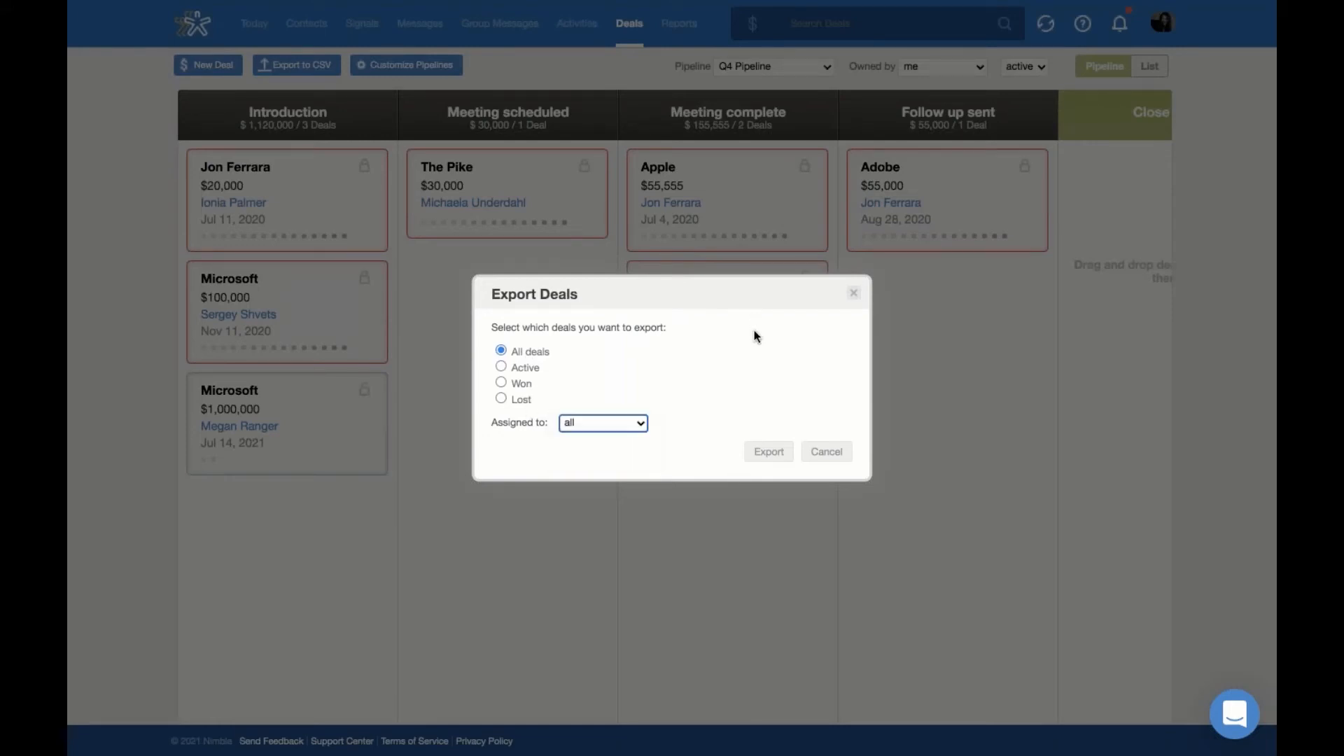
{"action": "left_click", "coordinate": [853, 294]}
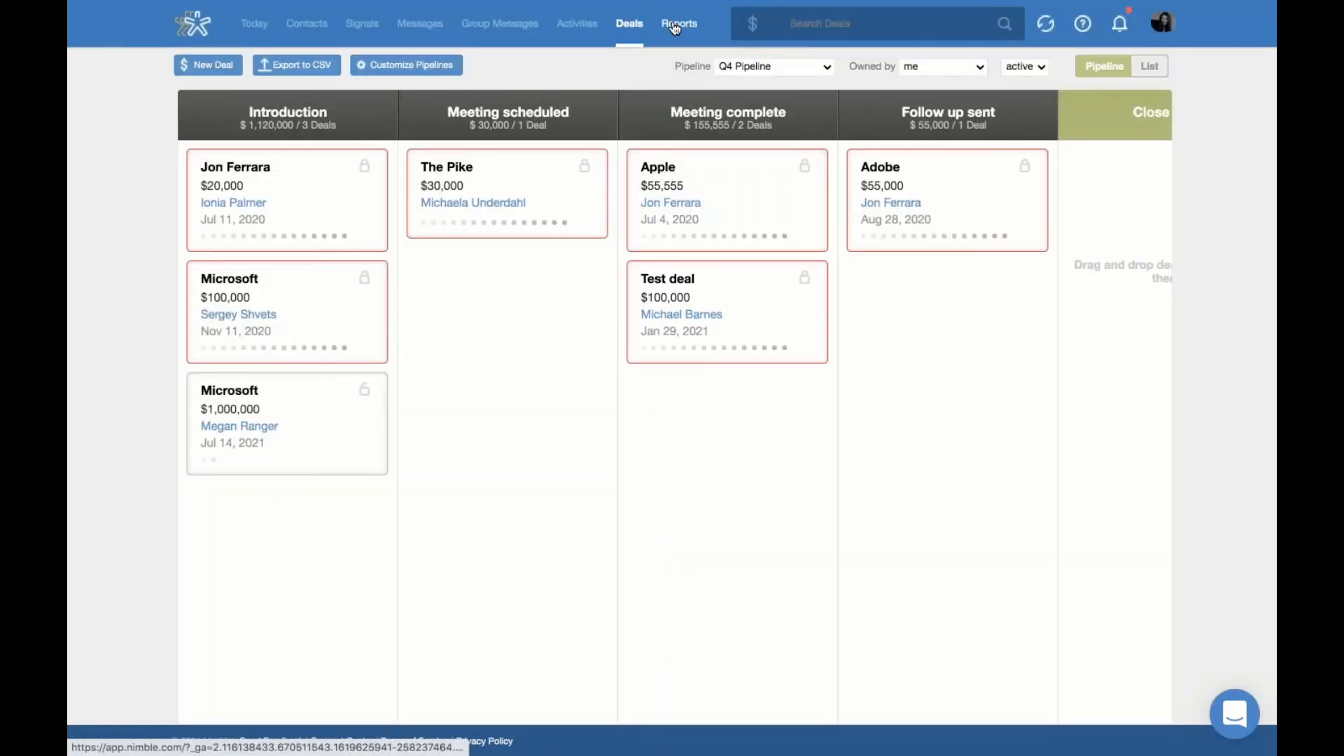
Review the Forecasted Deals and Dashboard reports, and show the Deals History report for last month.
{"action": "left_click", "coordinate": [675, 26]}
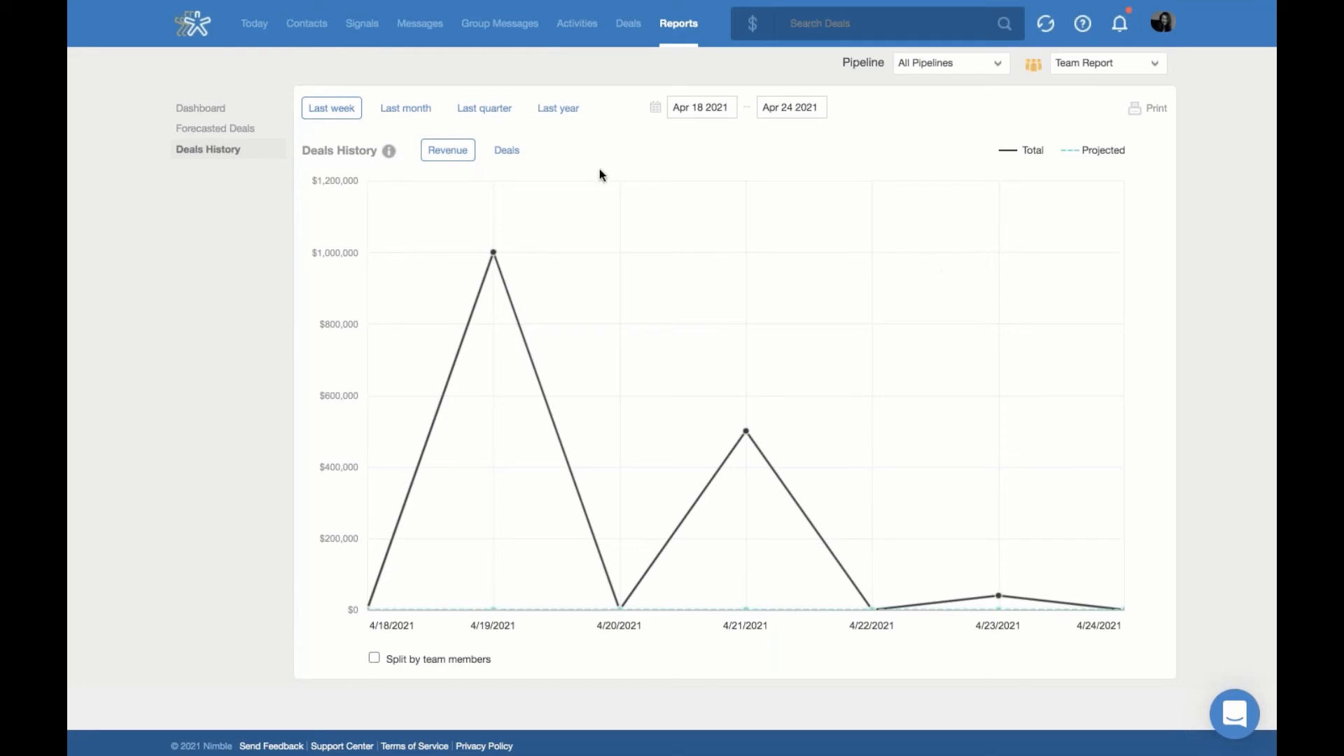
{"action": "left_click", "coordinate": [223, 129]}
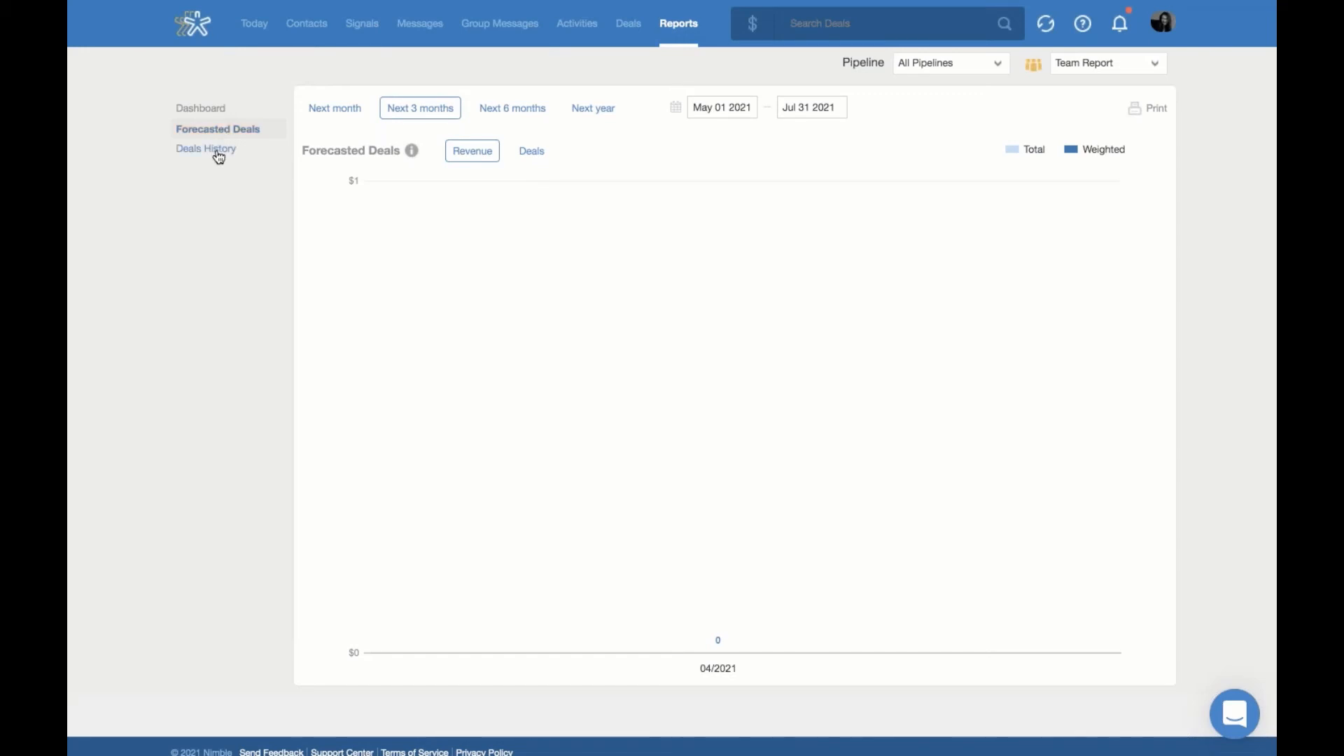
{"action": "left_click", "coordinate": [223, 116]}
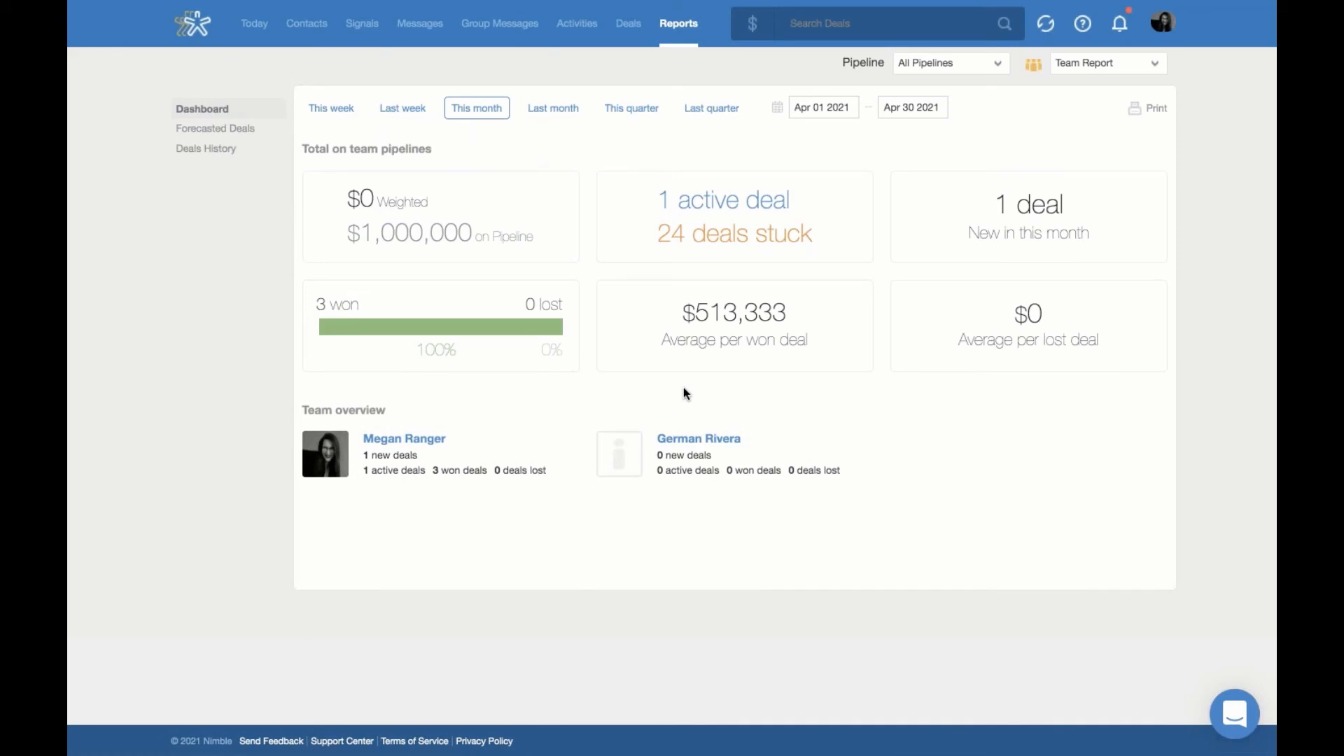
{"action": "left_click", "coordinate": [222, 149]}
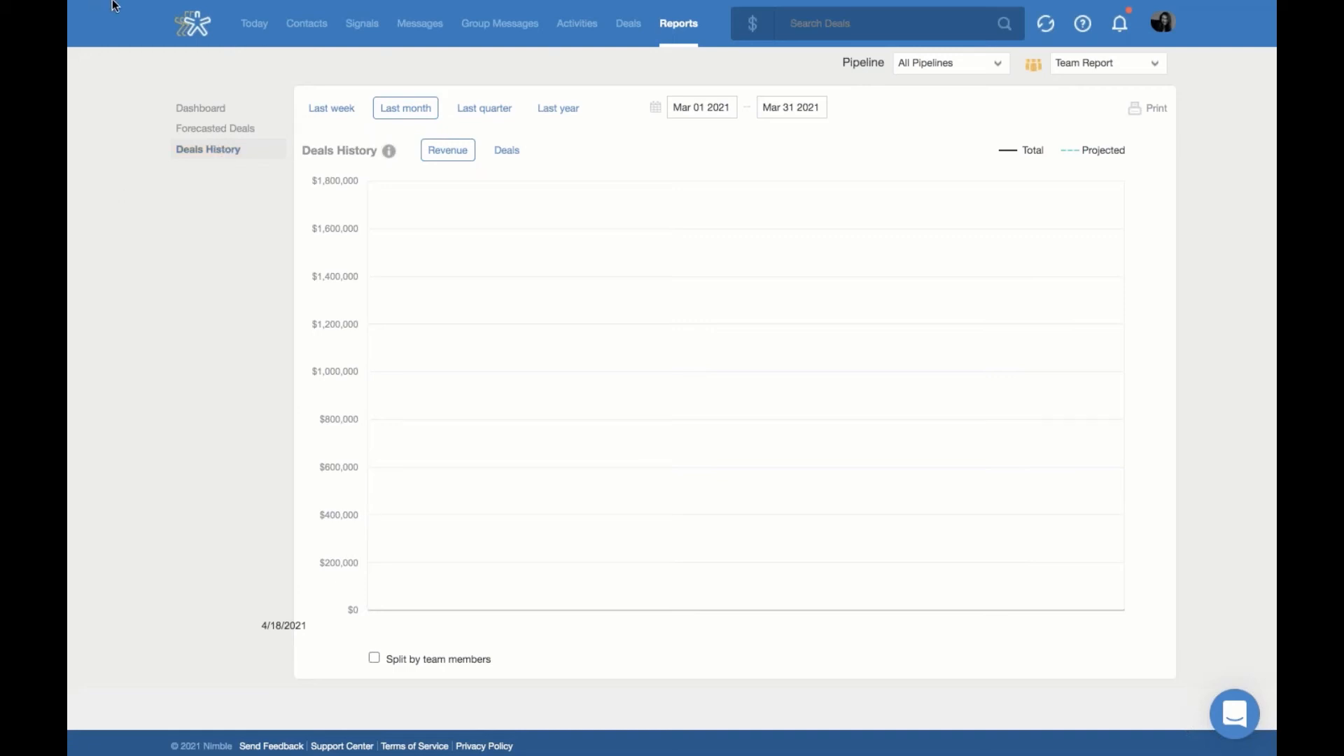
Leave the full-screen view and open linkedin.com in a new browser tab.
{"action": "mouse_move", "coordinate": [116, 4]}
{"action": "left_click", "coordinate": [118, 28]}
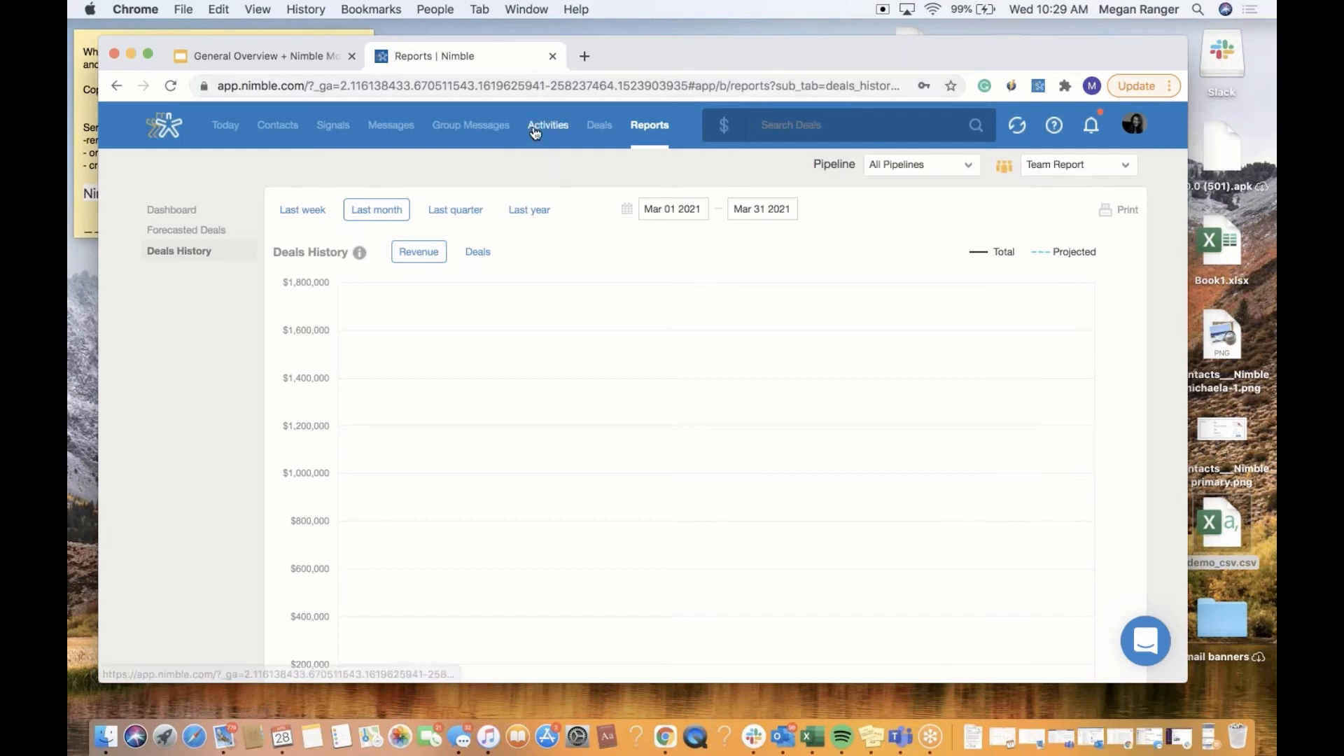
{"action": "left_click", "coordinate": [585, 56]}
{"action": "type", "text": "lin"}
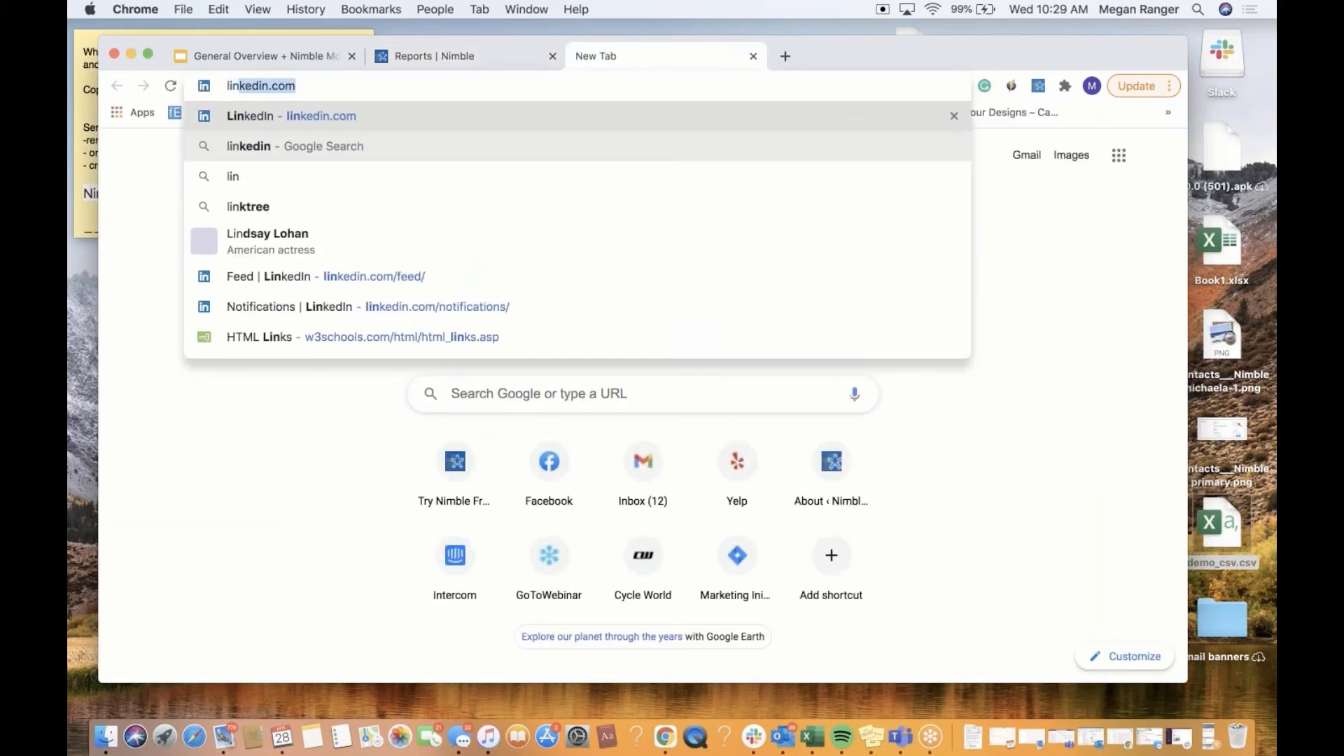
{"action": "key", "text": "Return"}
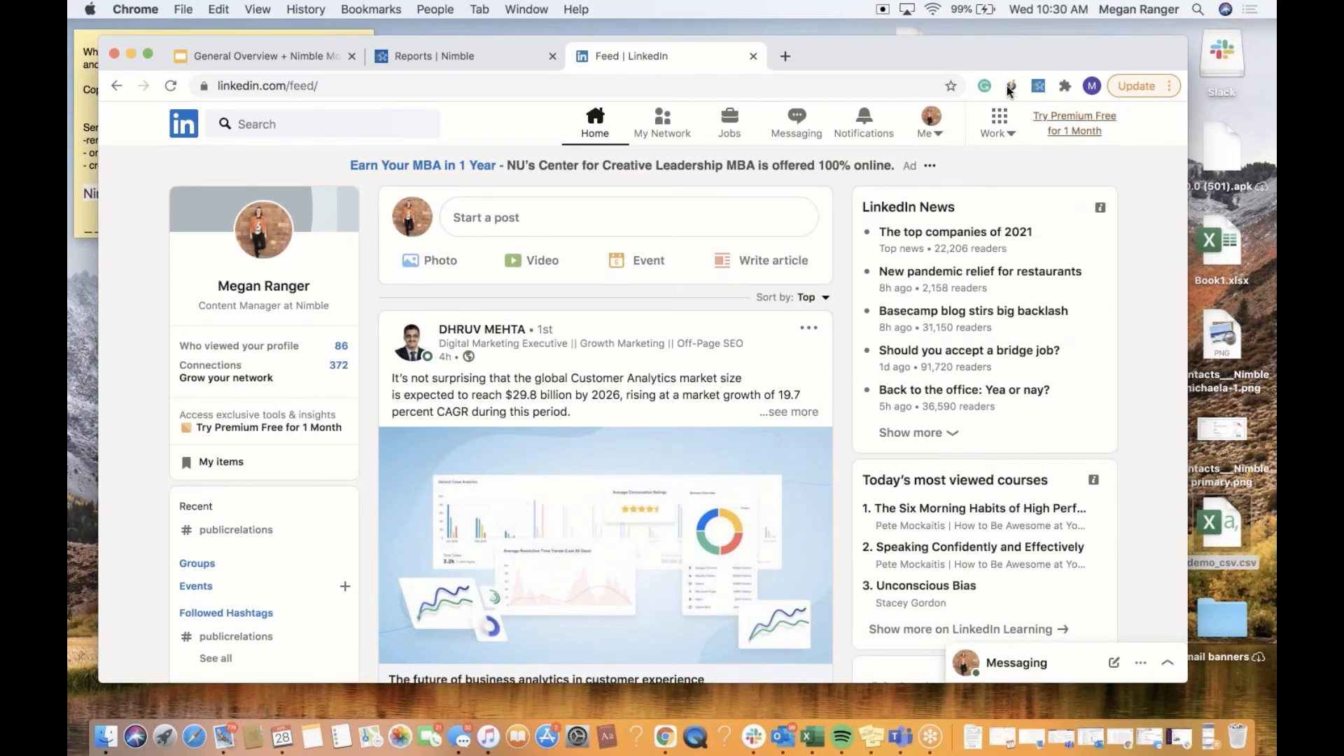
Open the Nimble extension over the LinkedIn feed, look up the first post's author and add that person as a contact.
{"action": "left_click_drag", "start_coordinate": [1030, 53], "coordinate": [1035, 60]}
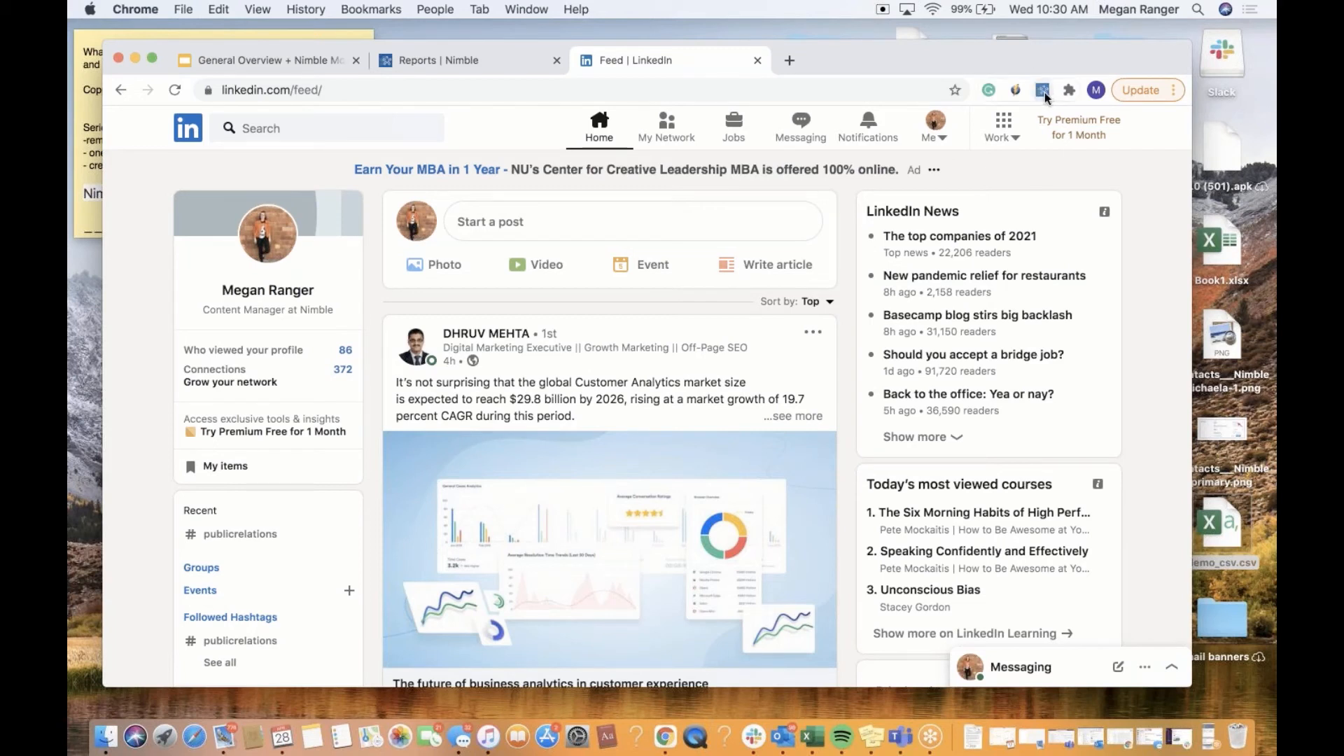
{"action": "left_click", "coordinate": [1042, 91]}
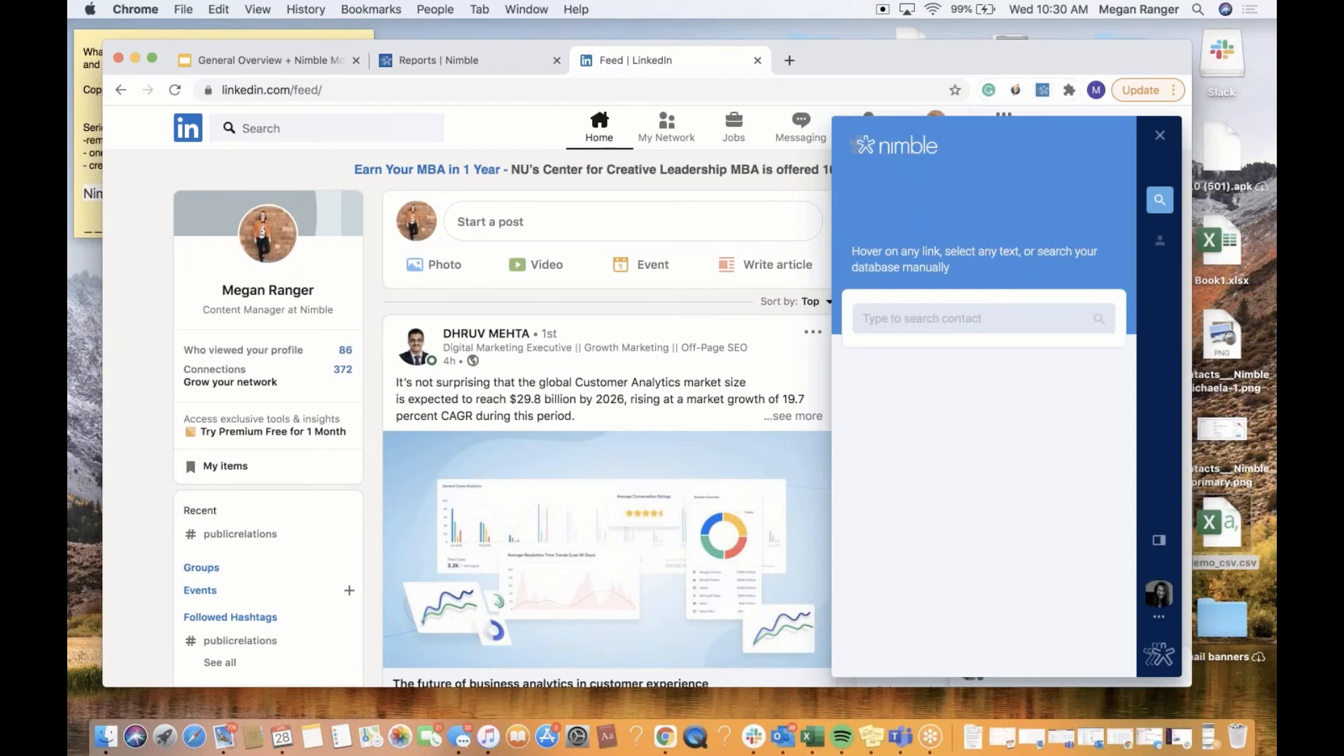
{"action": "mouse_move", "coordinate": [498, 339]}
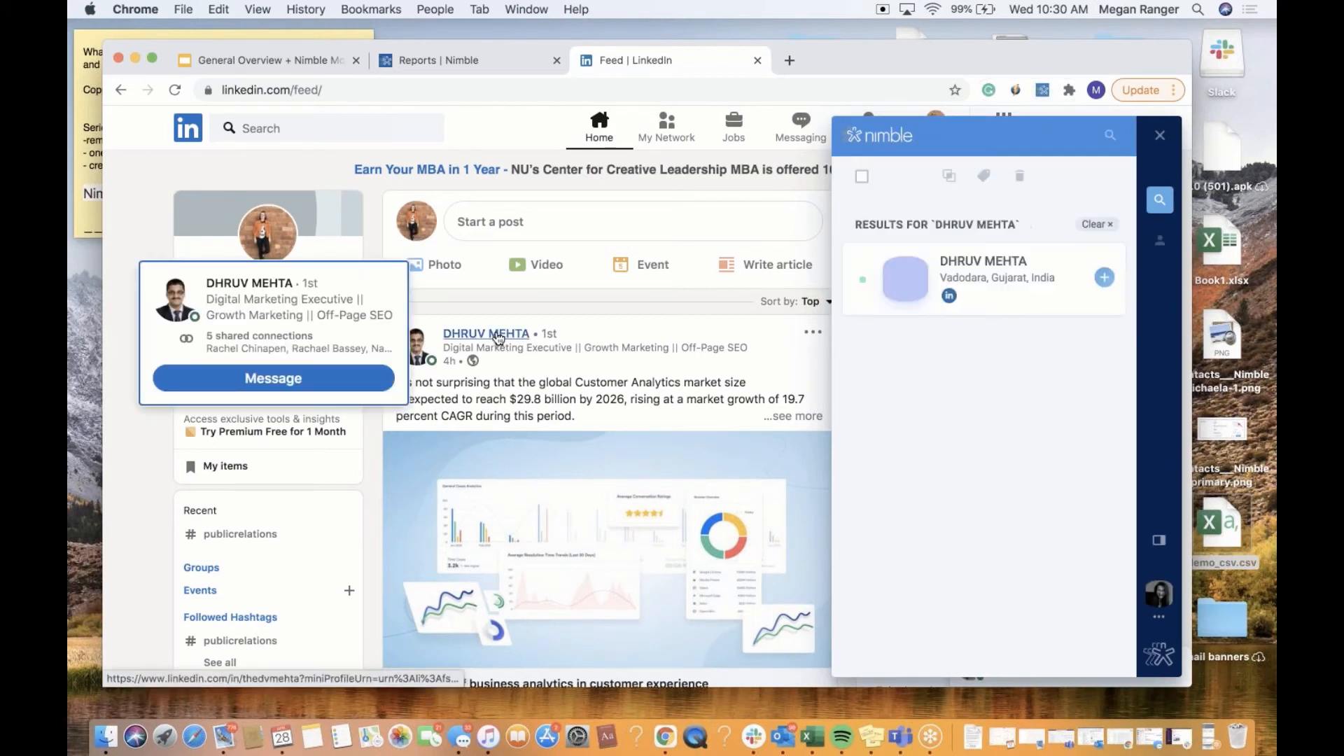
{"action": "left_click", "coordinate": [997, 264]}
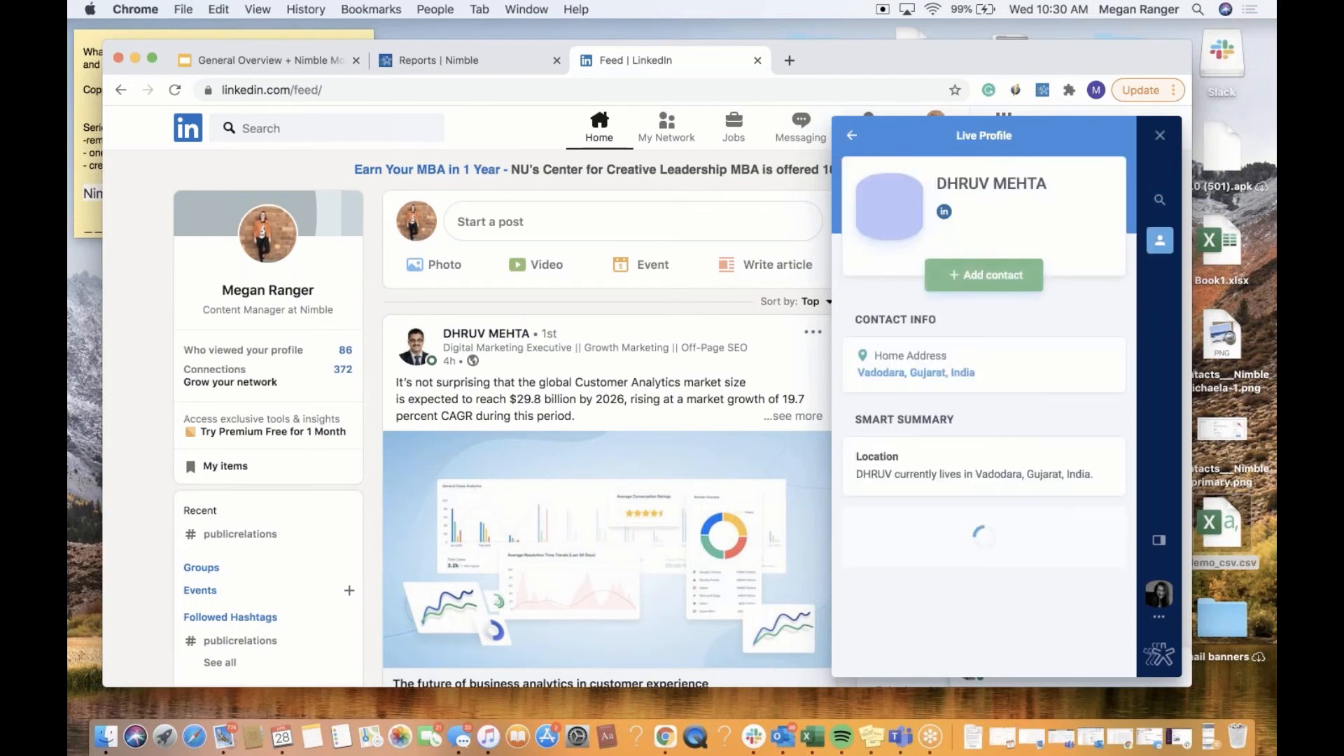
{"action": "left_click", "coordinate": [1021, 282]}
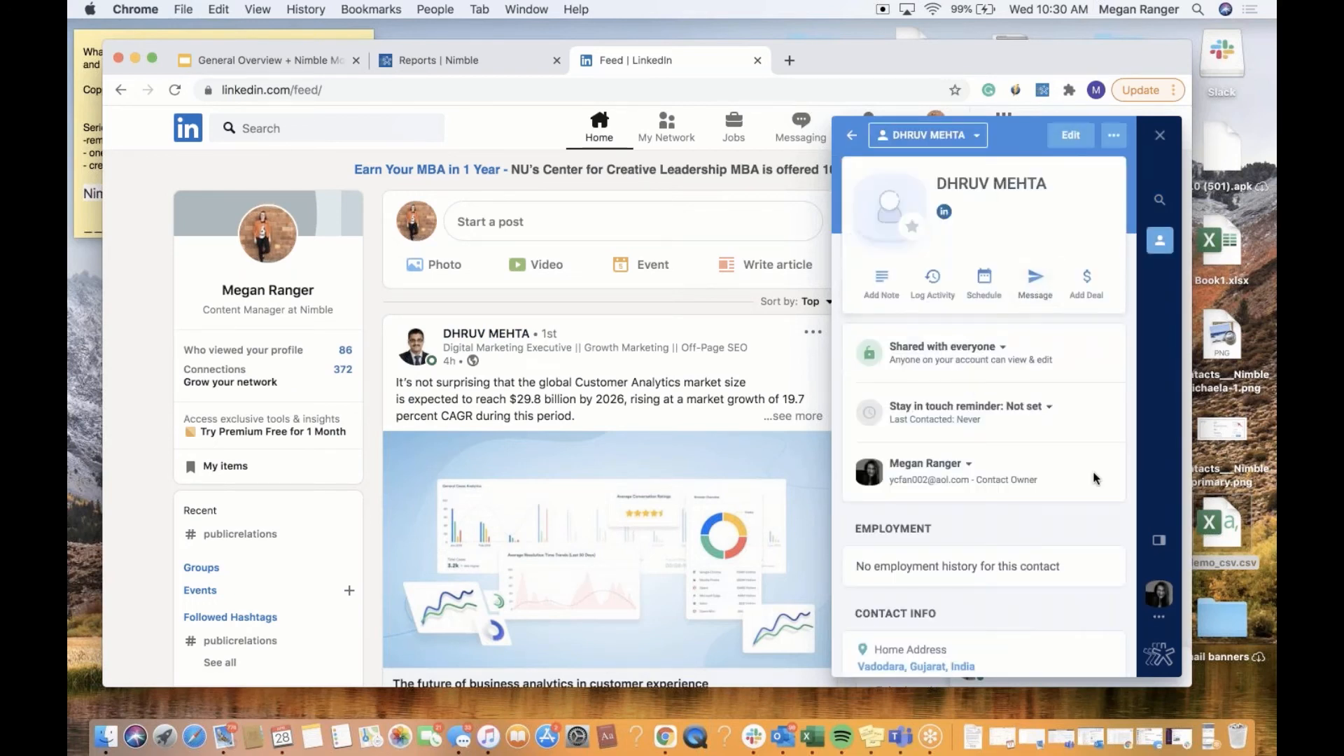
Examine the new contact's record in the extension, including contact info, tags, lead details, smart summary and activity stream.
{"action": "scroll", "coordinate": [1095, 478], "scroll_direction": "down", "scroll_amount": 5}
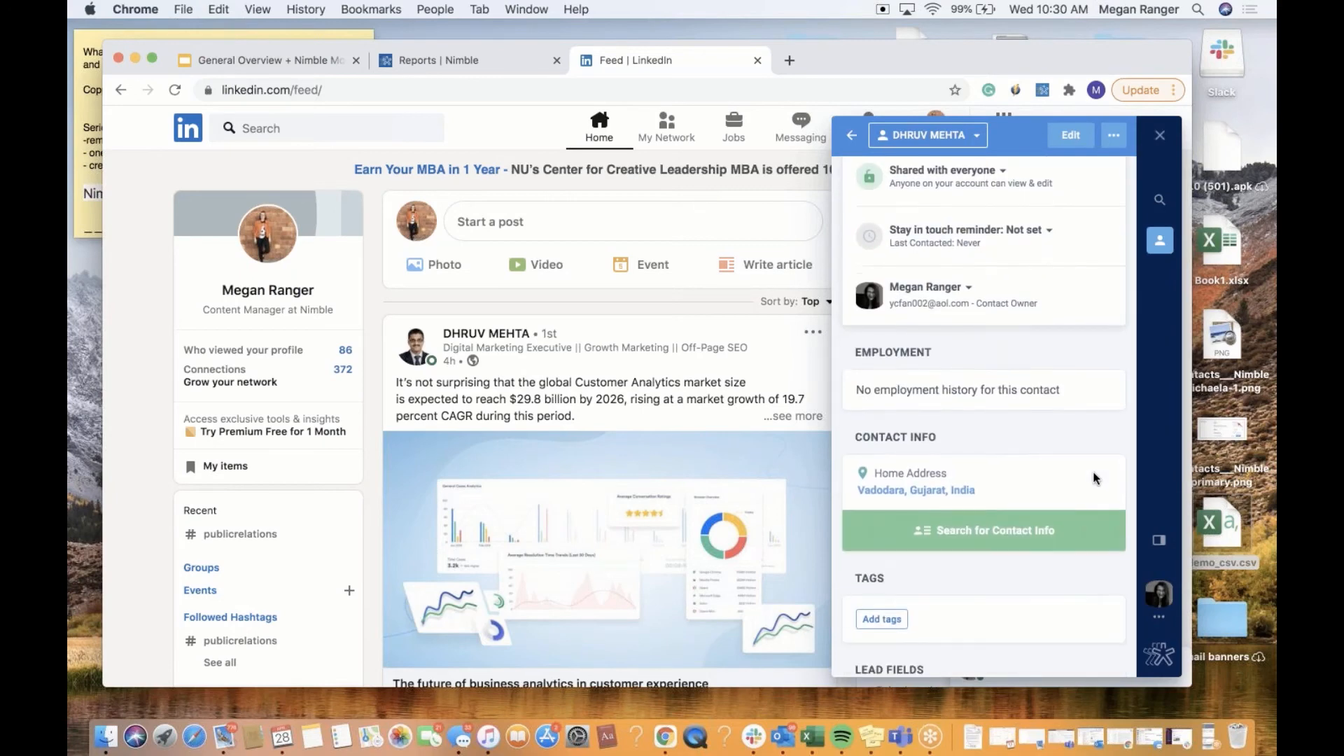
{"action": "scroll", "coordinate": [1095, 478], "scroll_direction": "down", "scroll_amount": 12}
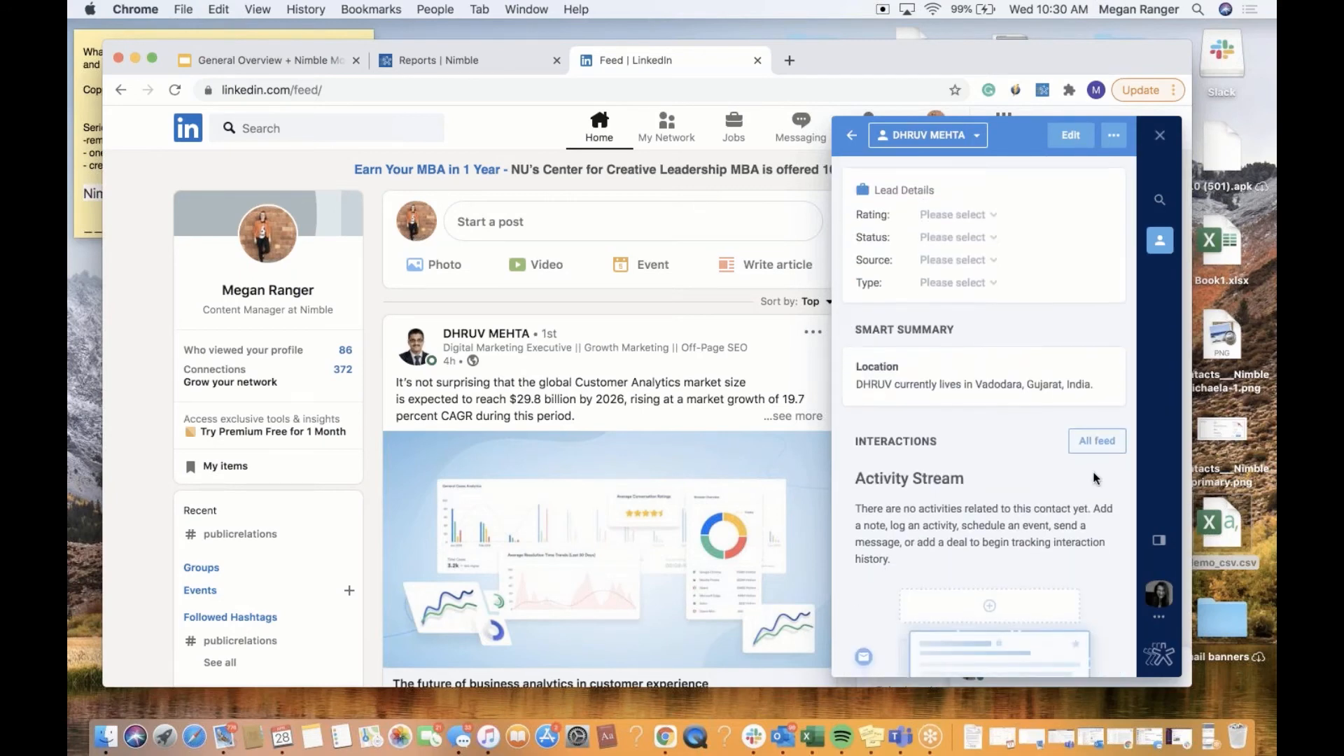
{"action": "scroll", "coordinate": [1095, 478], "scroll_direction": "down", "scroll_amount": 6}
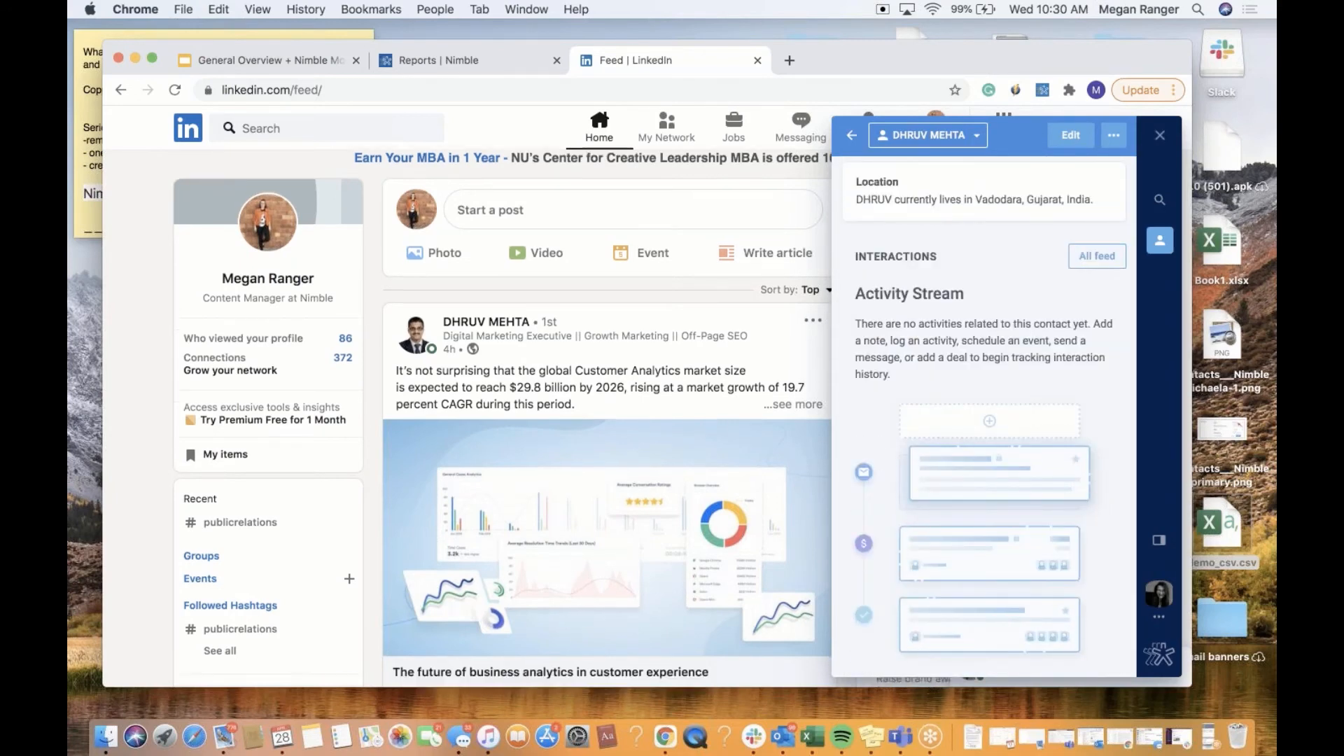
{"action": "scroll", "coordinate": [601, 420], "scroll_direction": "down", "scroll_amount": 8}
{"action": "scroll", "coordinate": [602, 420], "scroll_direction": "up", "scroll_amount": 8}
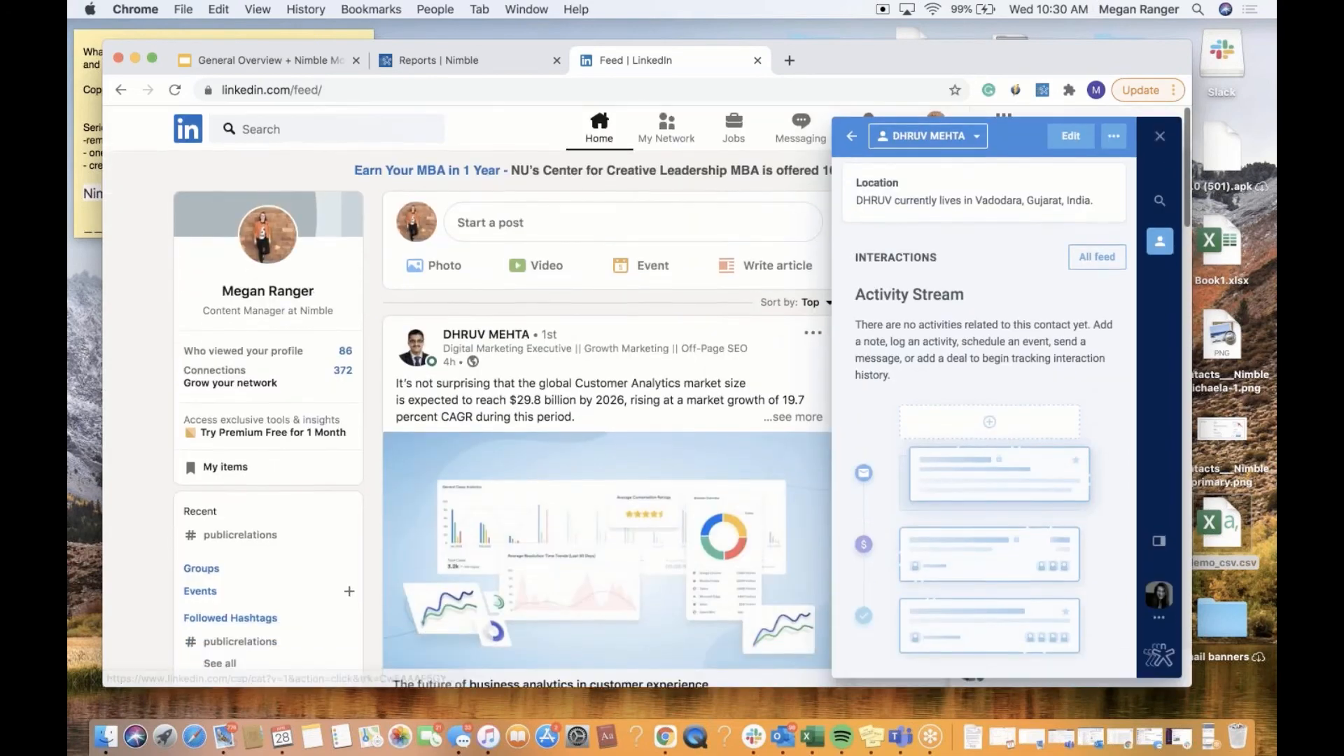
Search LinkedIn for the Nimble founder, open his profile, and return the extension to its search results.
{"action": "left_click", "coordinate": [301, 131]}
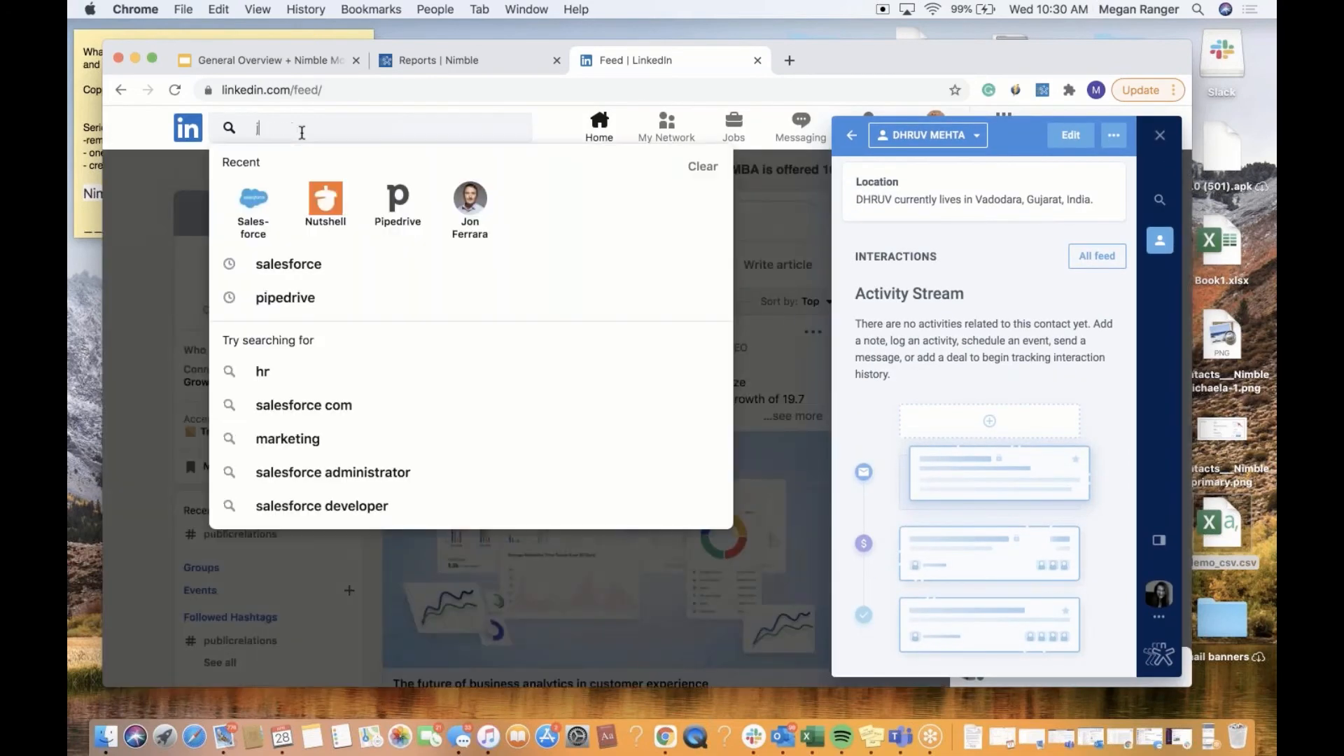
{"action": "type", "text": "jon"}
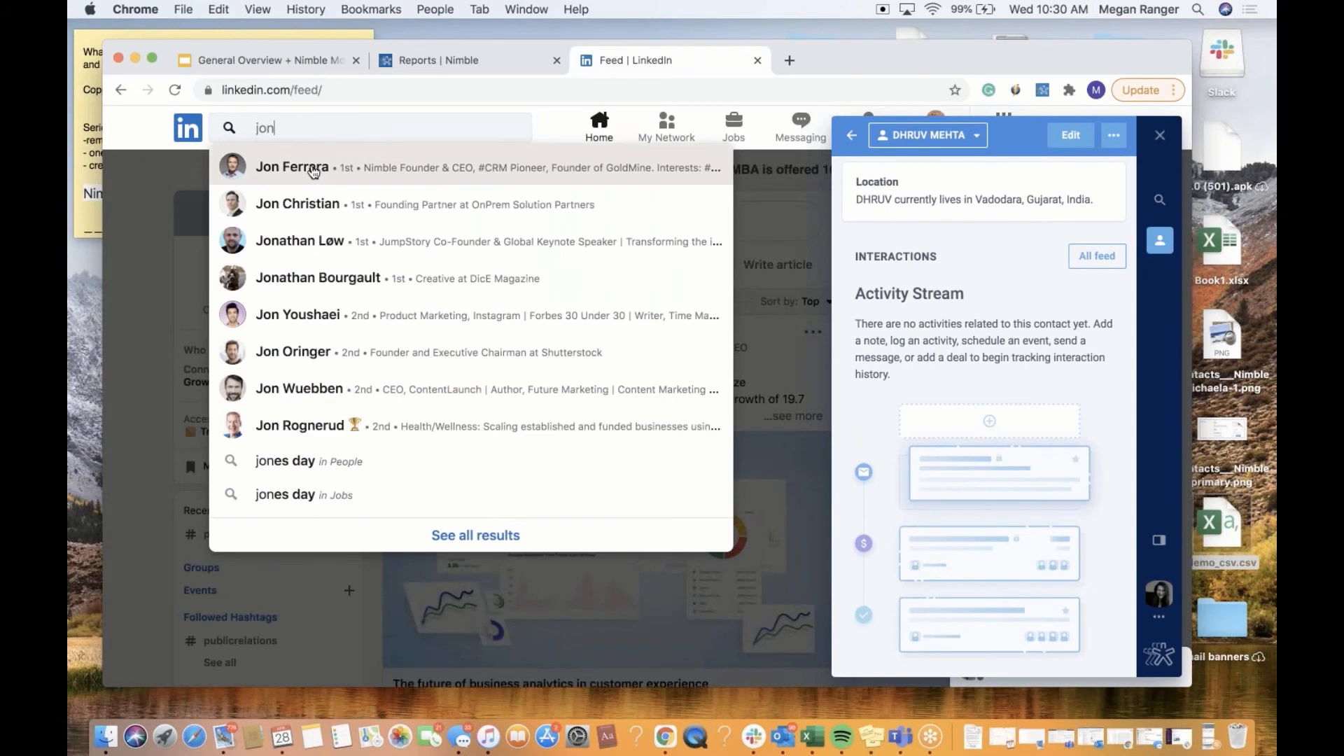
{"action": "left_click", "coordinate": [313, 173]}
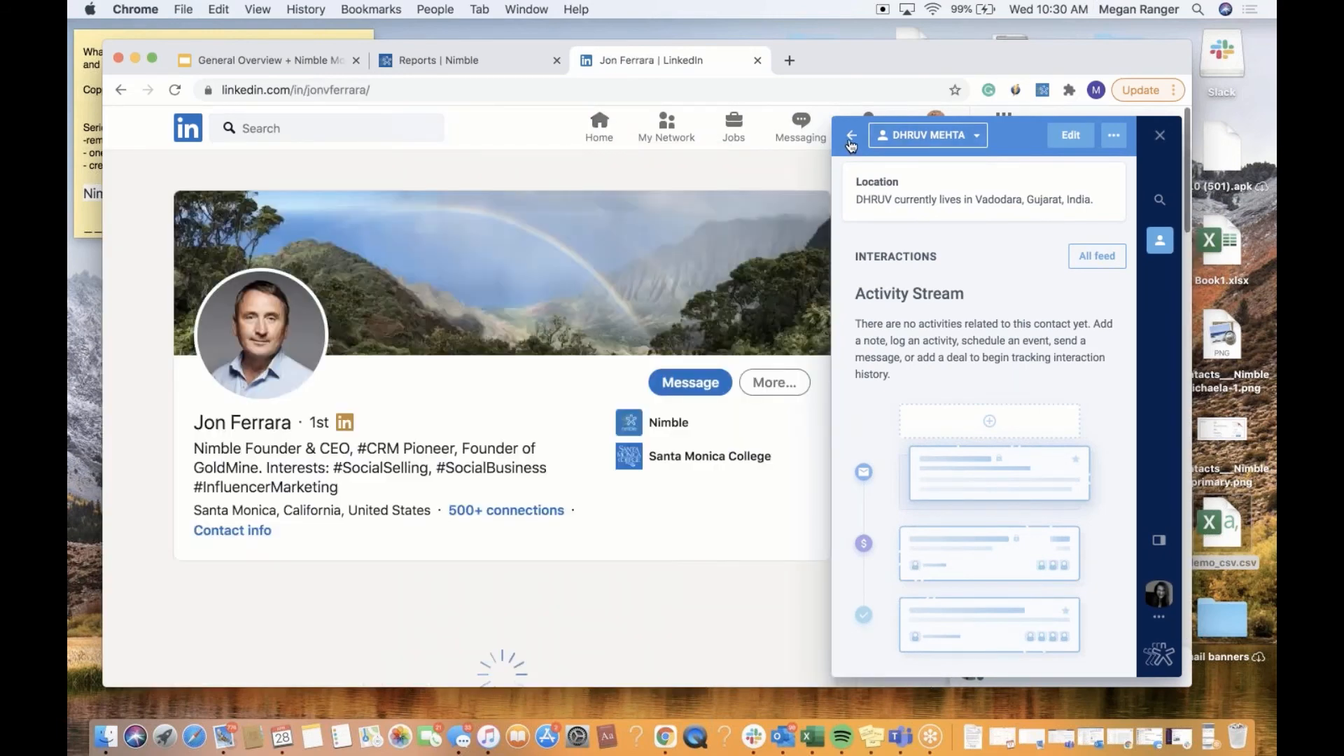
{"action": "left_click", "coordinate": [851, 137]}
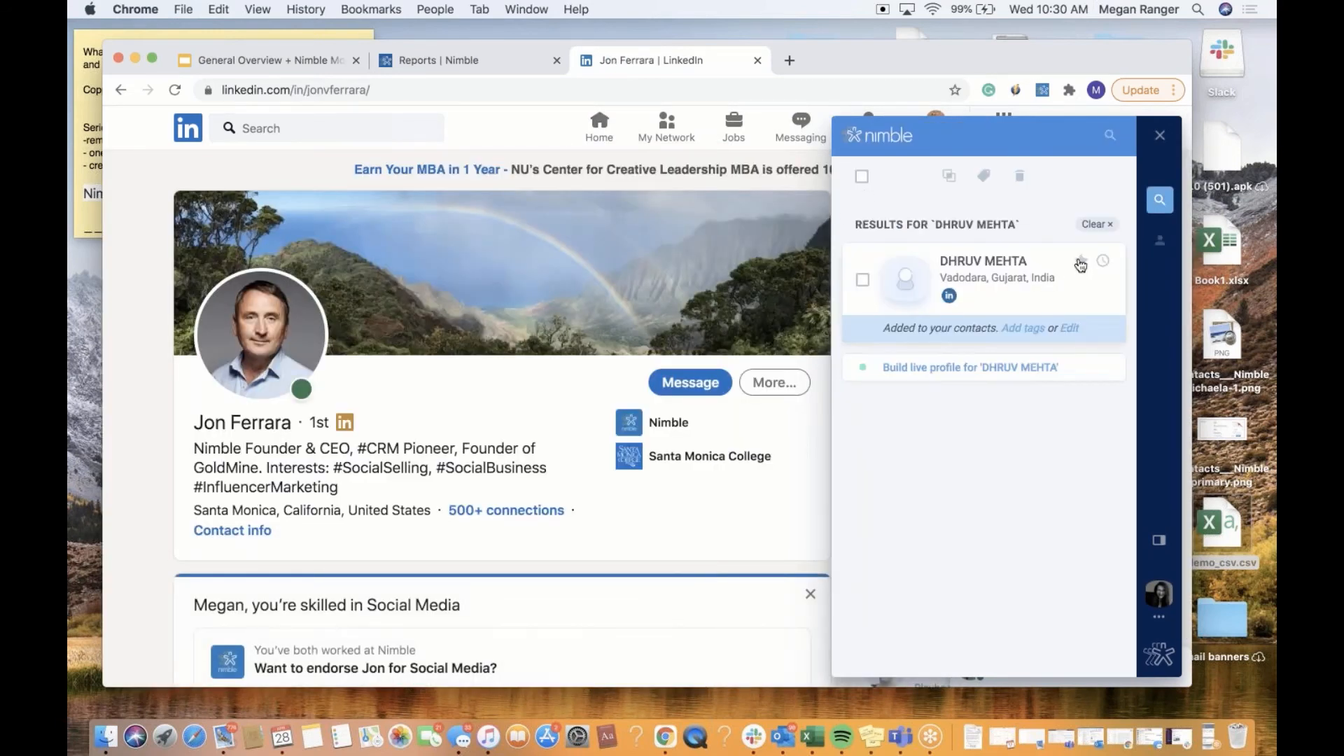
Look up the founder's name from his LinkedIn profile in the extension and open the "CEO at Nimble" contact record.
{"action": "left_click", "coordinate": [499, 350]}
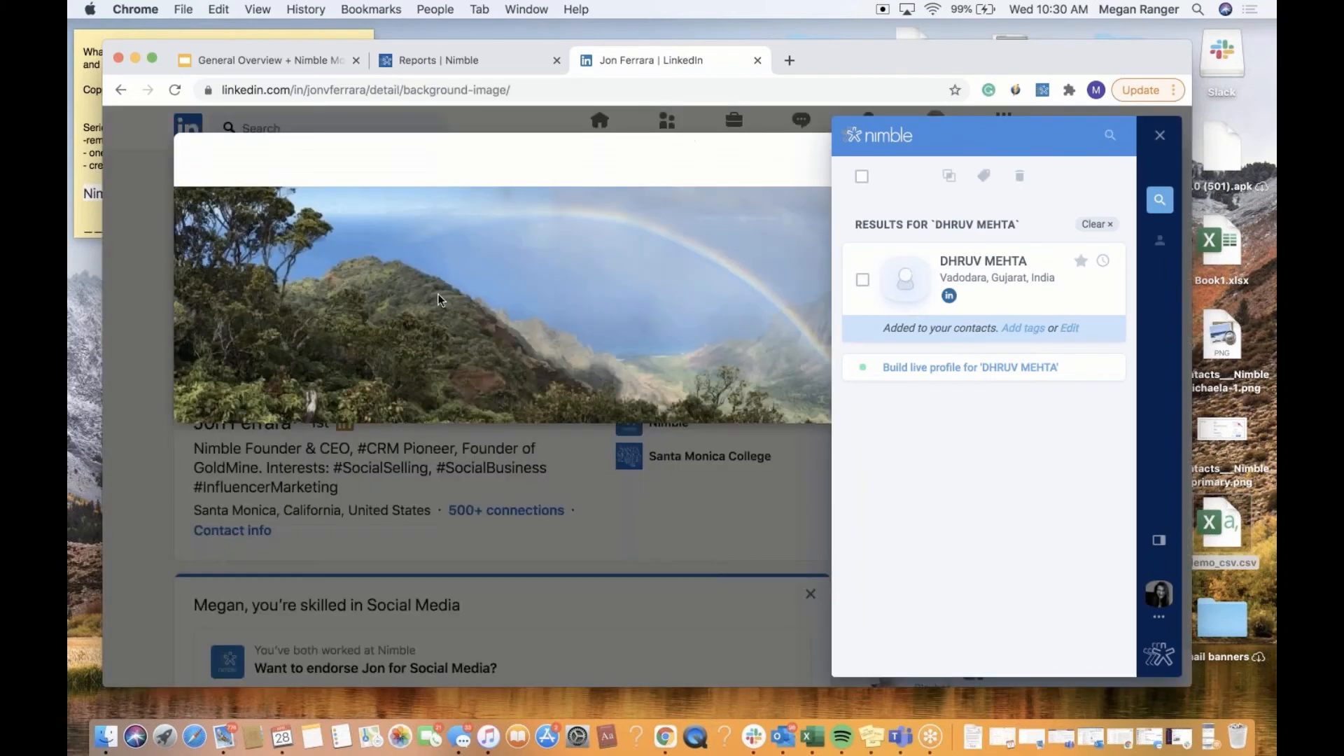
{"action": "left_click", "coordinate": [485, 495]}
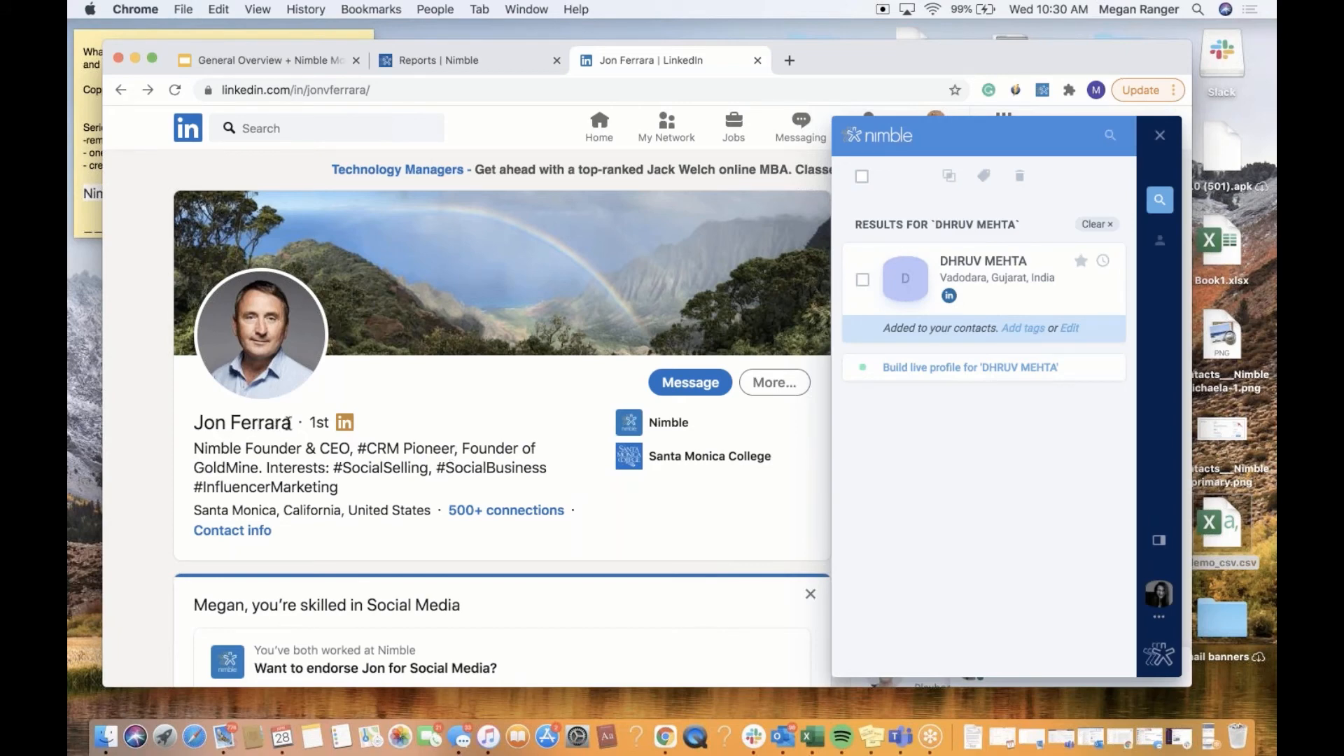
{"action": "left_click_drag", "start_coordinate": [287, 422], "coordinate": [272, 539]}
{"action": "left_click", "coordinate": [291, 425]}
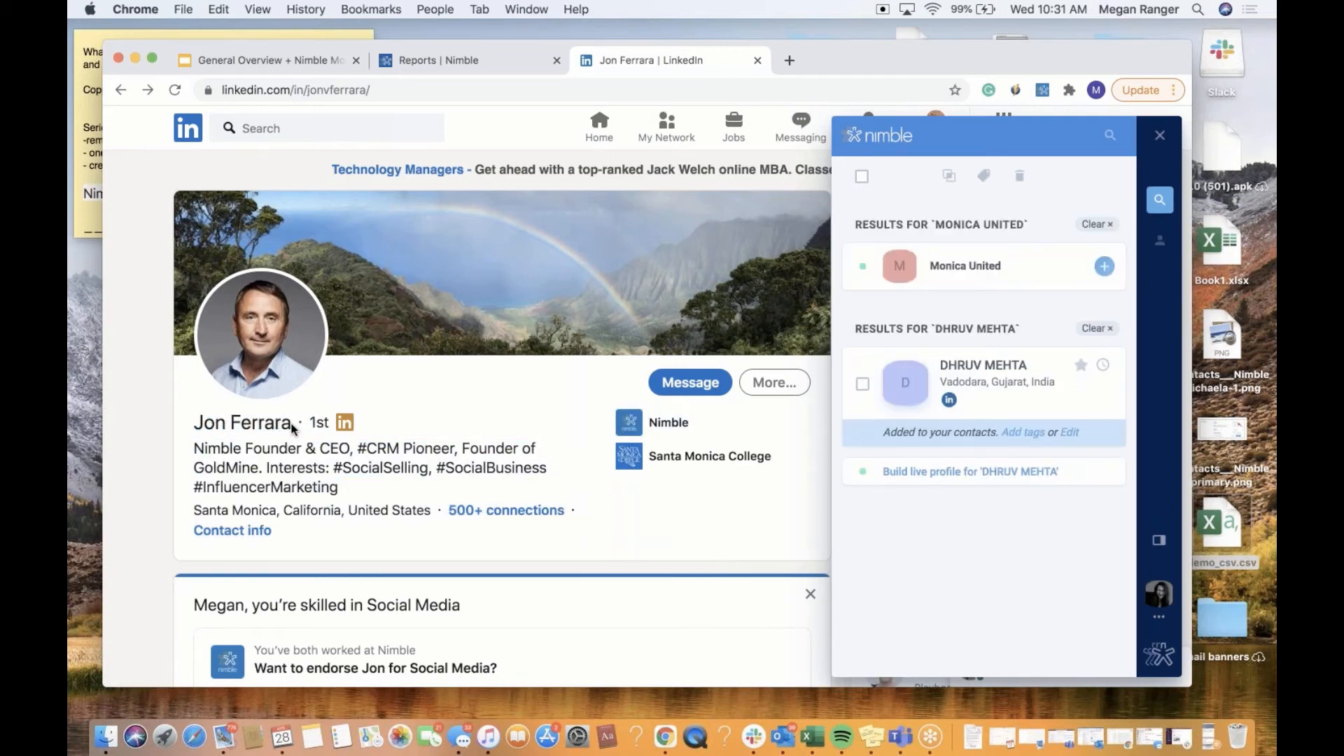
{"action": "left_click_drag", "start_coordinate": [293, 428], "coordinate": [198, 422]}
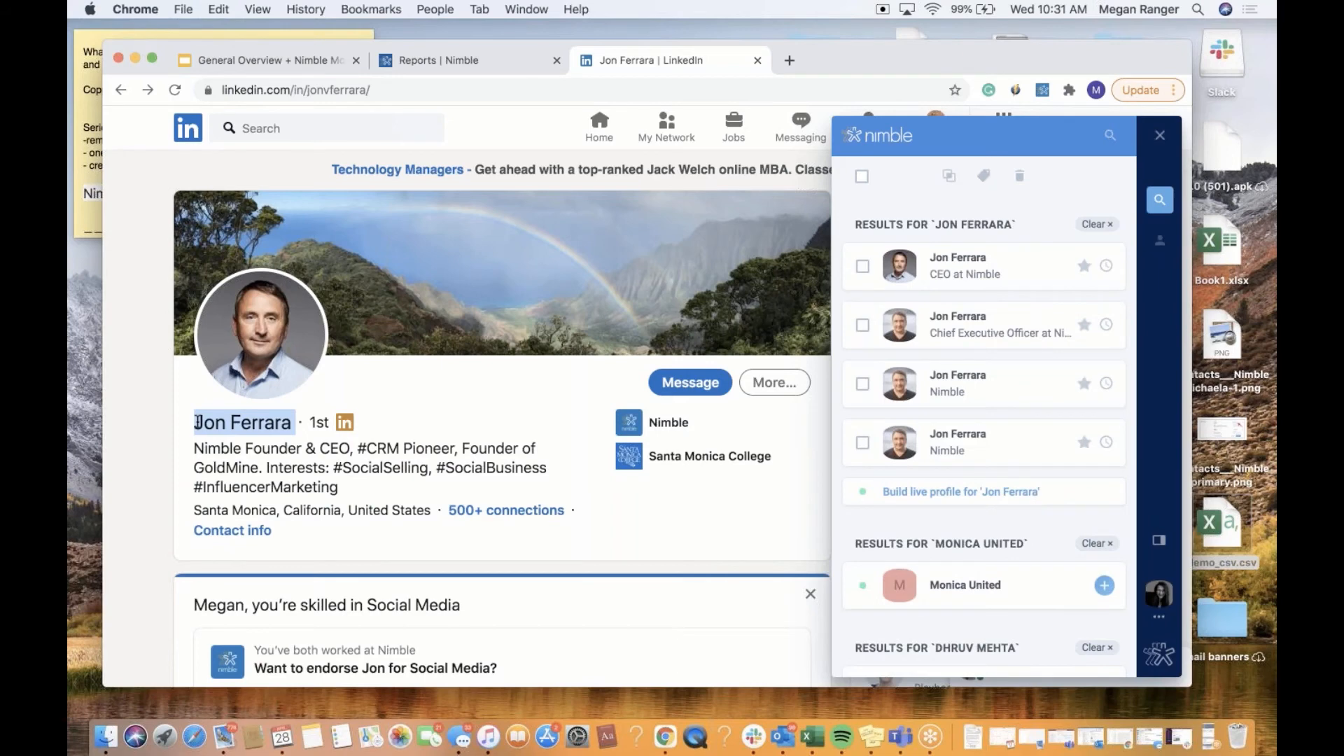
{"action": "left_click", "coordinate": [989, 264]}
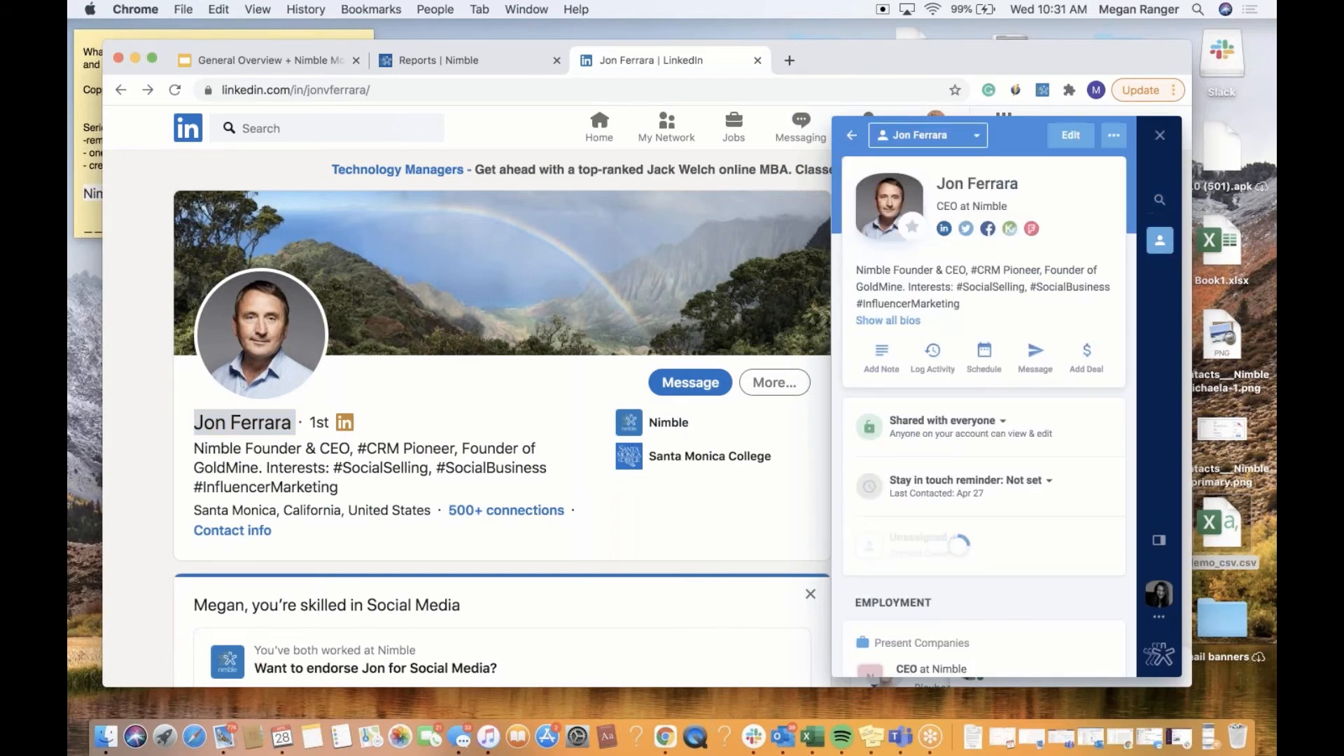
Examine the founder's record in the extension, including employment, contact info, tags, lead fields, smart summary and interactions.
{"action": "scroll", "coordinate": [983, 420], "scroll_direction": "down", "scroll_amount": 3}
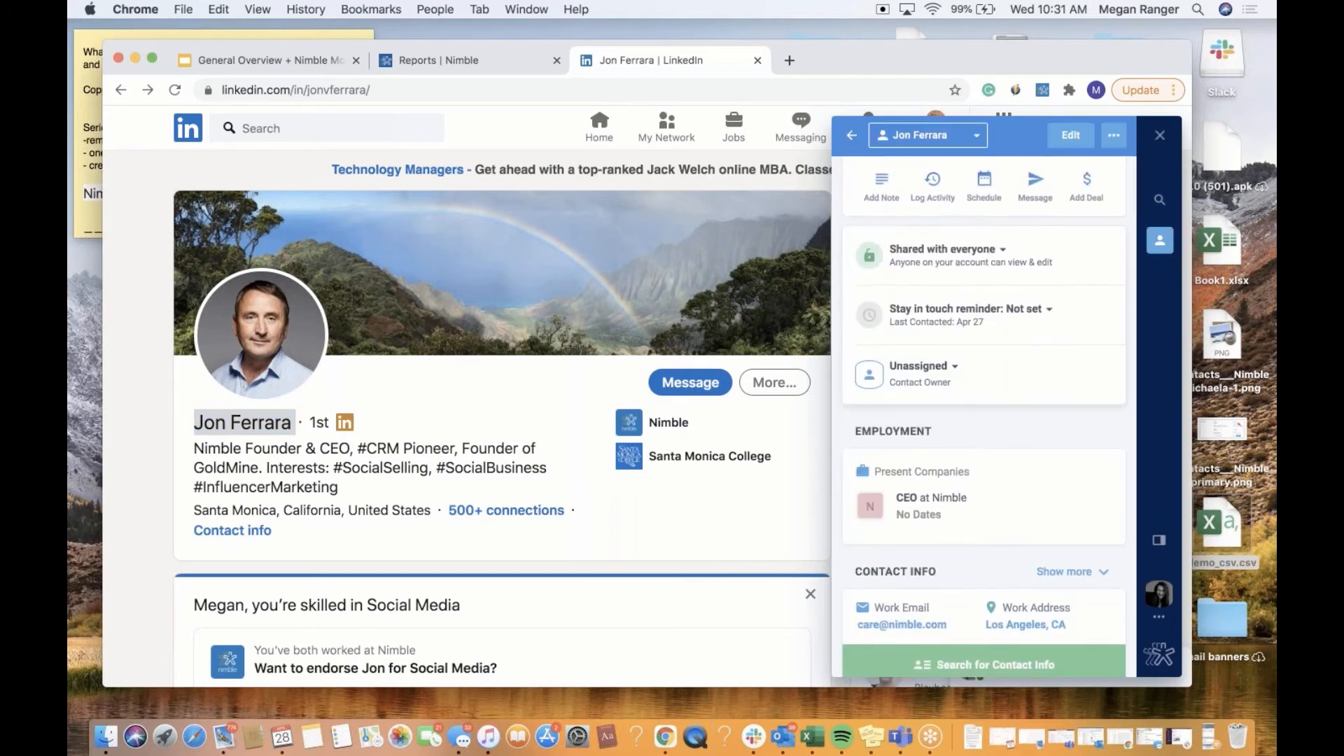
{"action": "scroll", "coordinate": [983, 420], "scroll_direction": "down", "scroll_amount": 2}
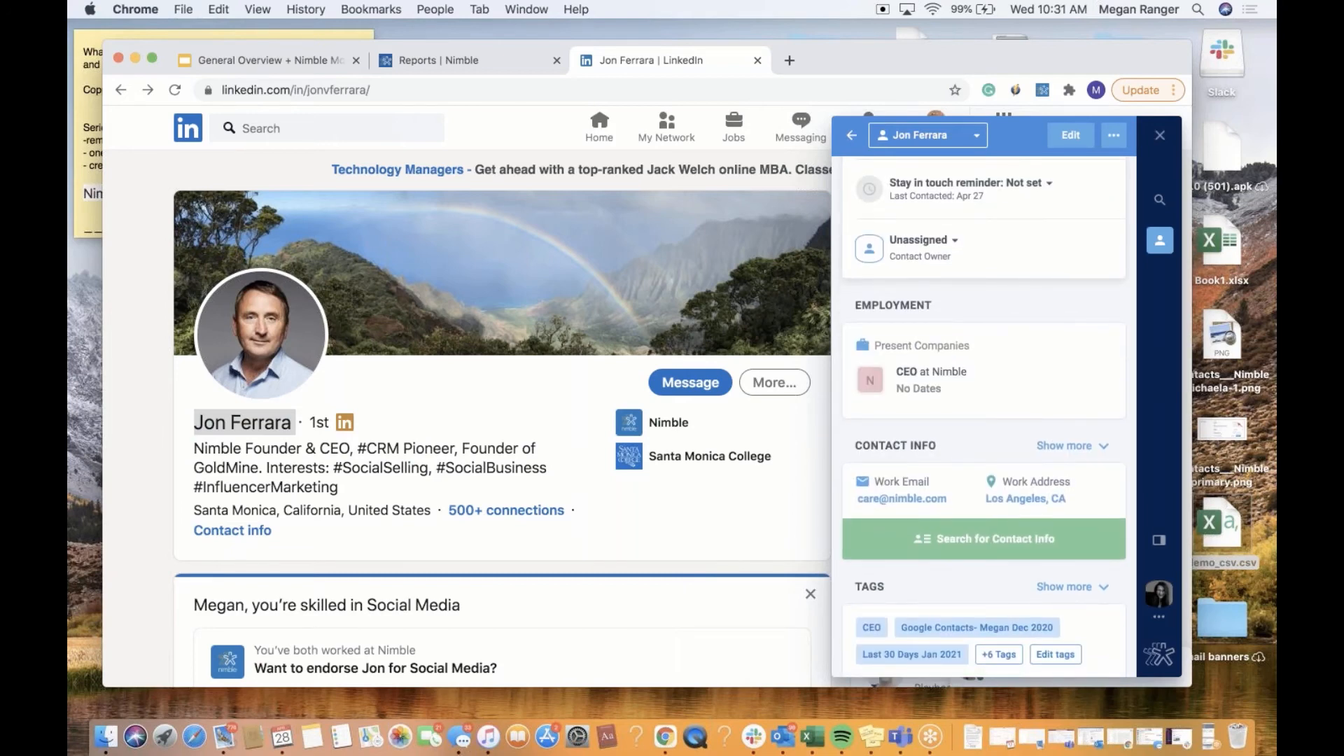
{"action": "scroll", "coordinate": [1048, 399], "scroll_direction": "up", "scroll_amount": 1}
{"action": "scroll", "coordinate": [1048, 399], "scroll_direction": "down", "scroll_amount": 3}
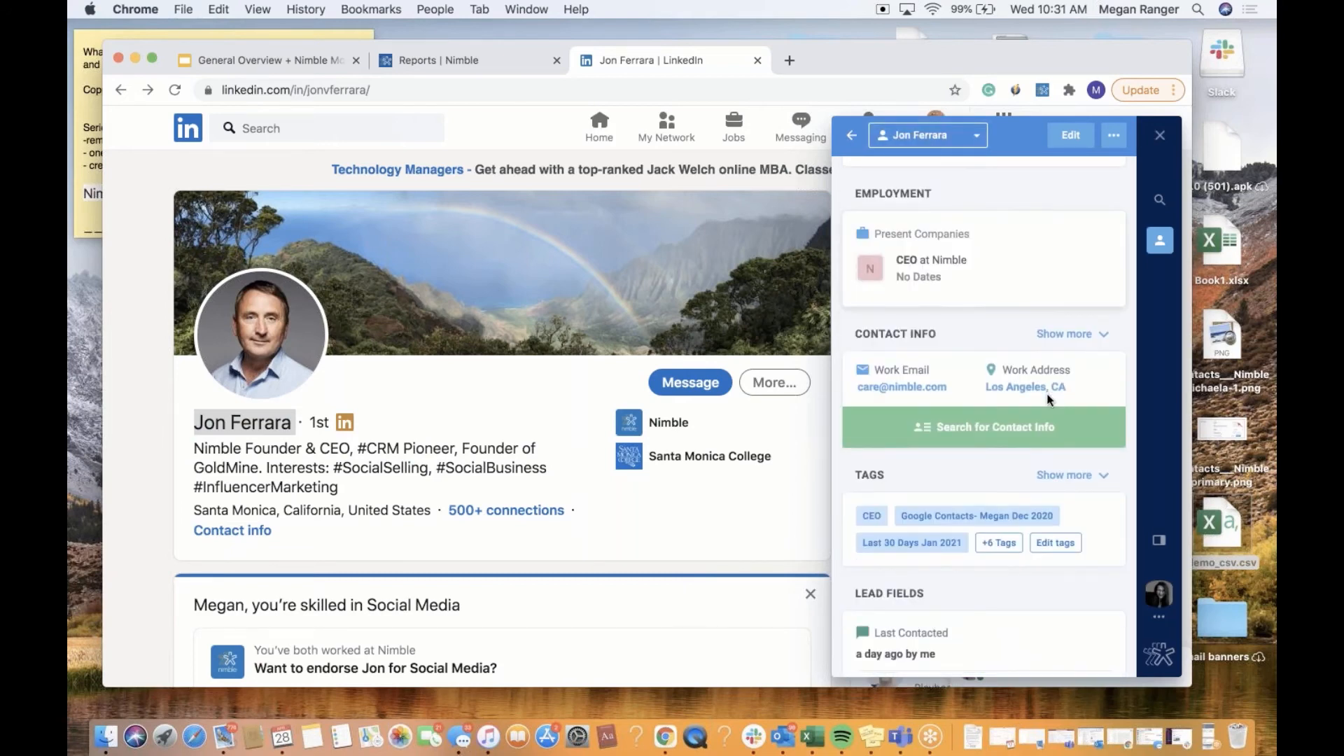
{"action": "scroll", "coordinate": [1048, 399], "scroll_direction": "down", "scroll_amount": 10}
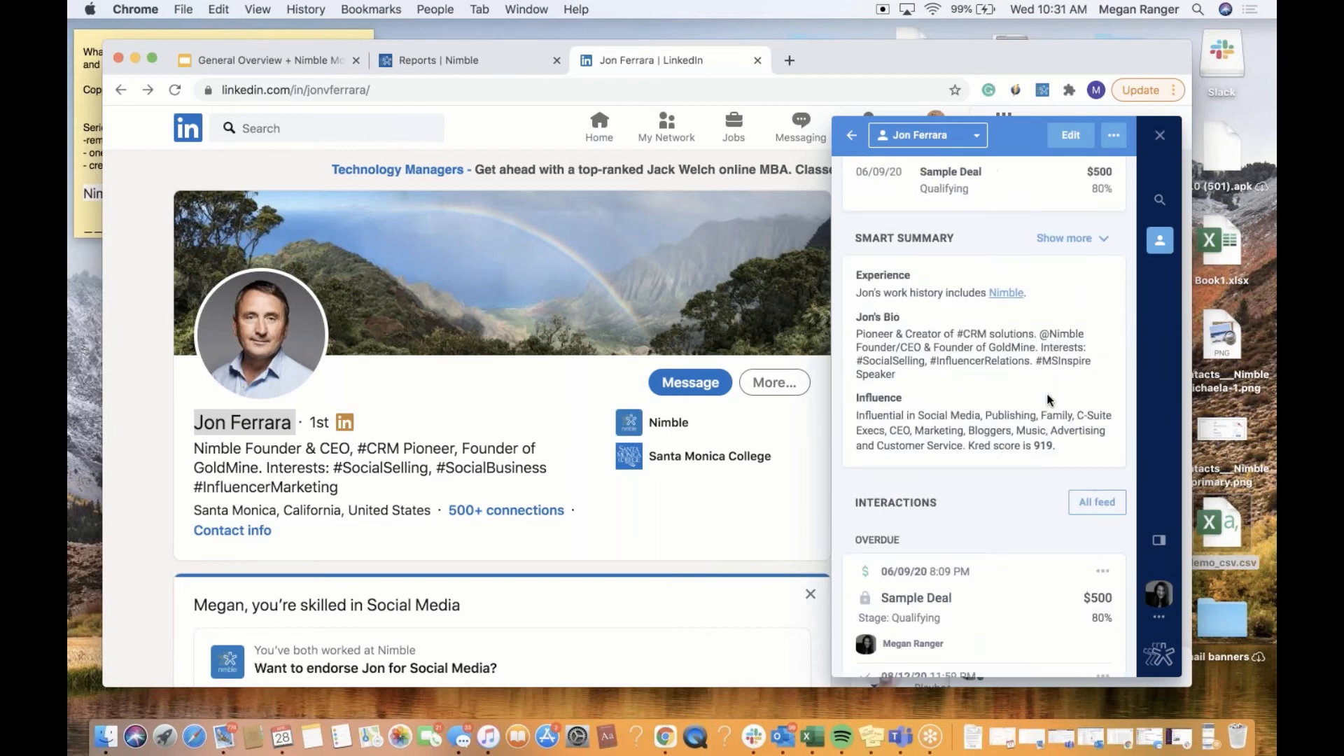
{"action": "scroll", "coordinate": [1048, 399], "scroll_direction": "down", "scroll_amount": 1}
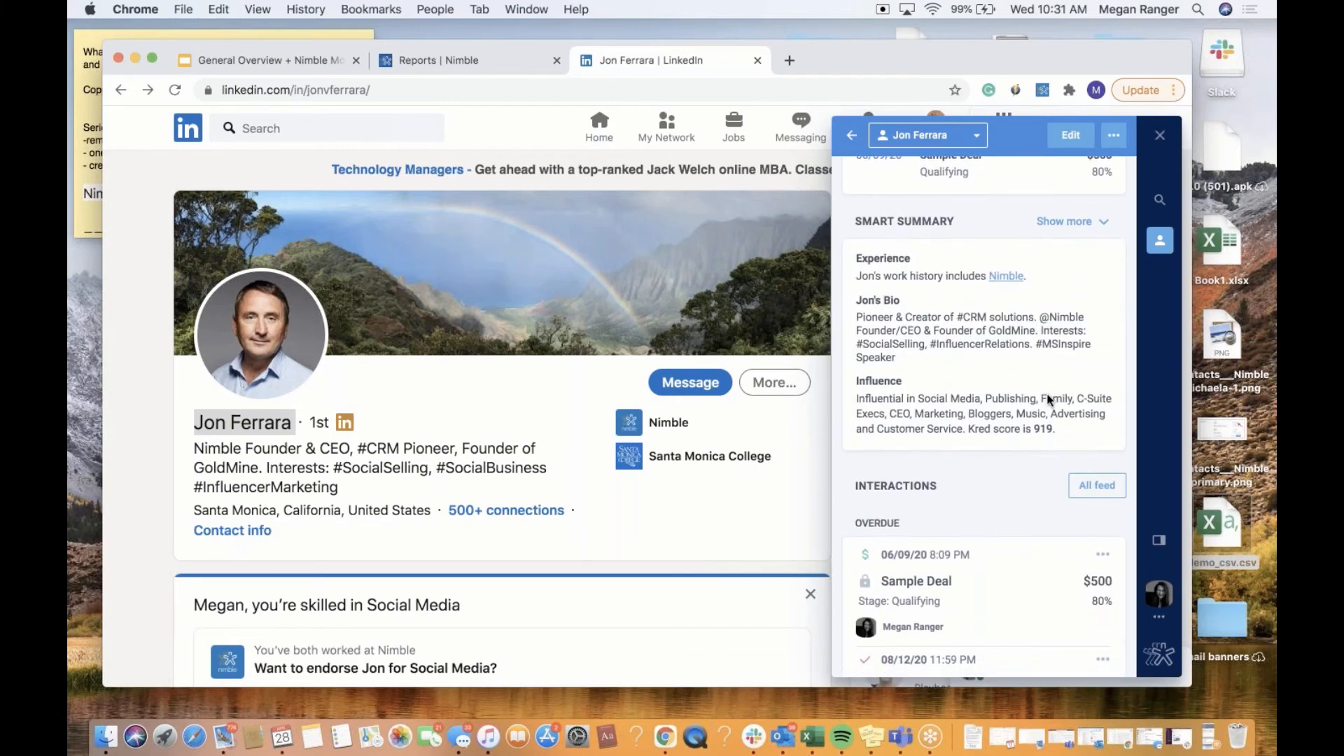
{"action": "scroll", "coordinate": [1048, 399], "scroll_direction": "down", "scroll_amount": 5}
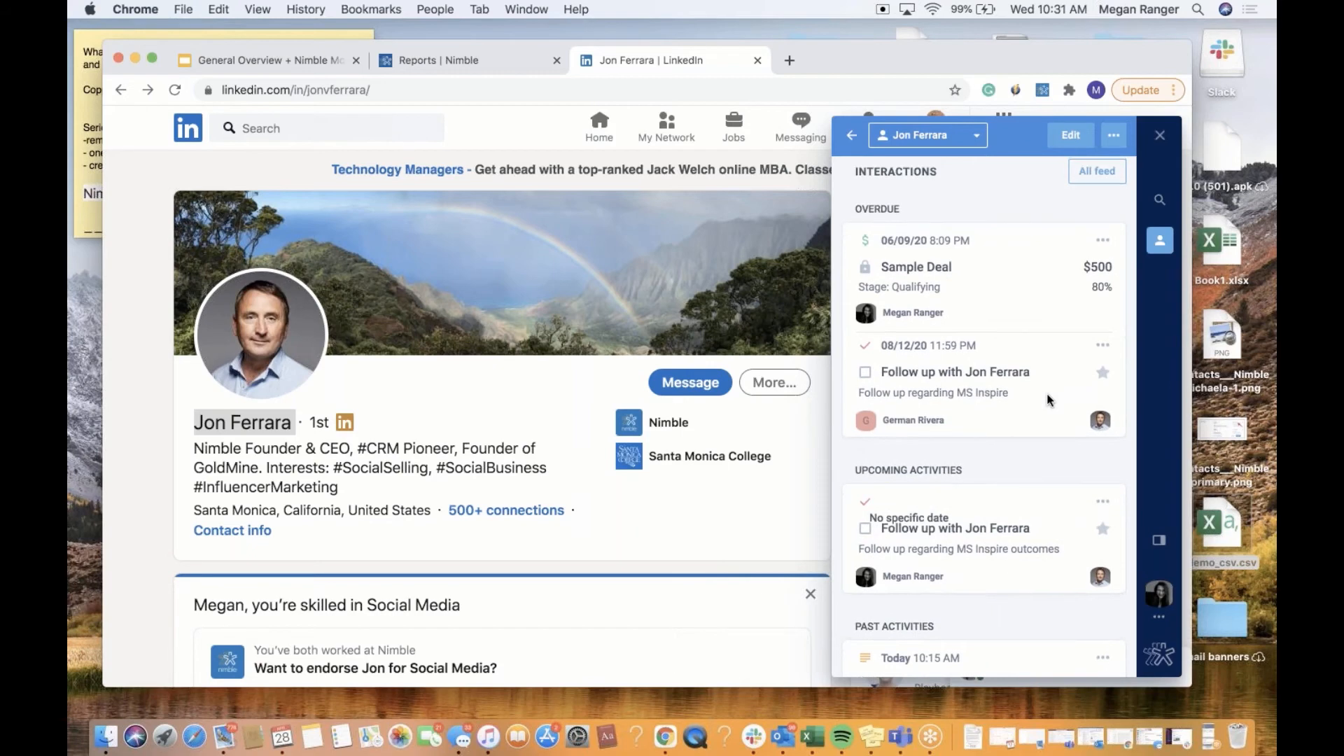
{"action": "scroll", "coordinate": [1047, 399], "scroll_direction": "down", "scroll_amount": 5}
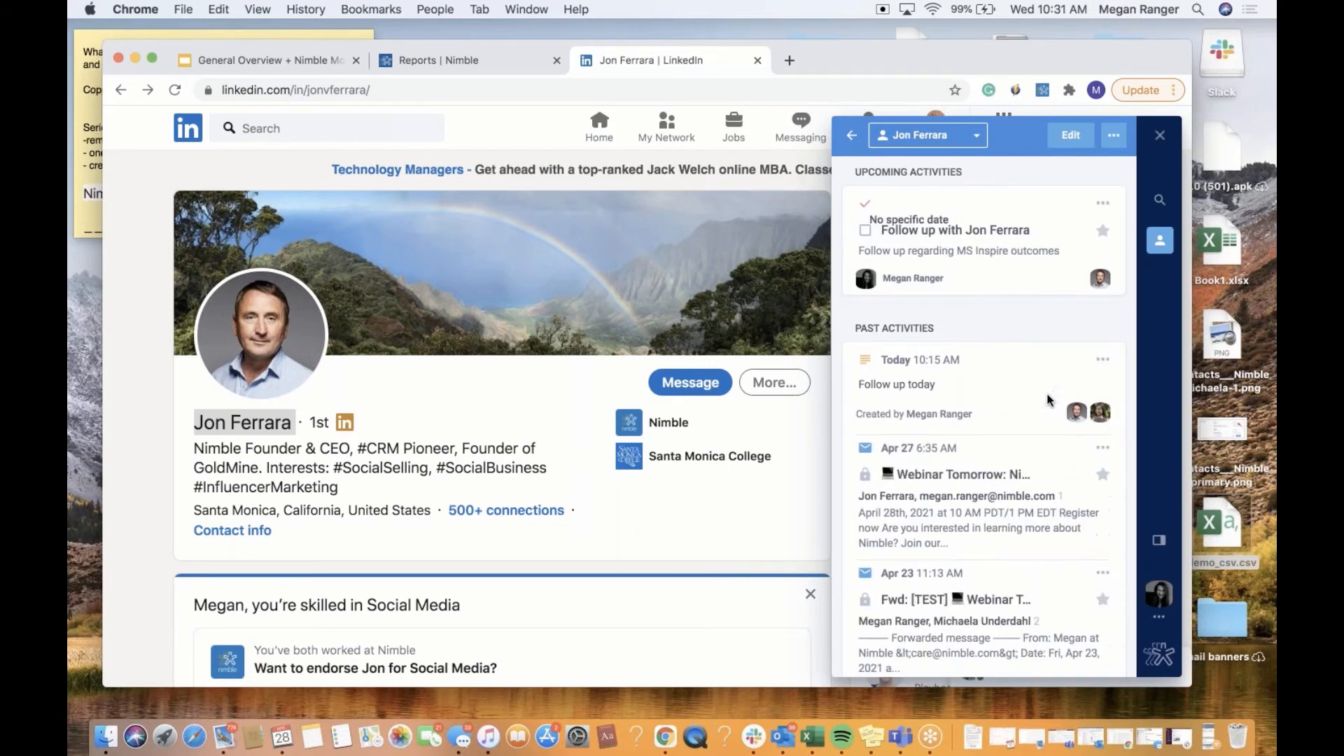
{"action": "scroll", "coordinate": [1048, 399], "scroll_direction": "up", "scroll_amount": 8}
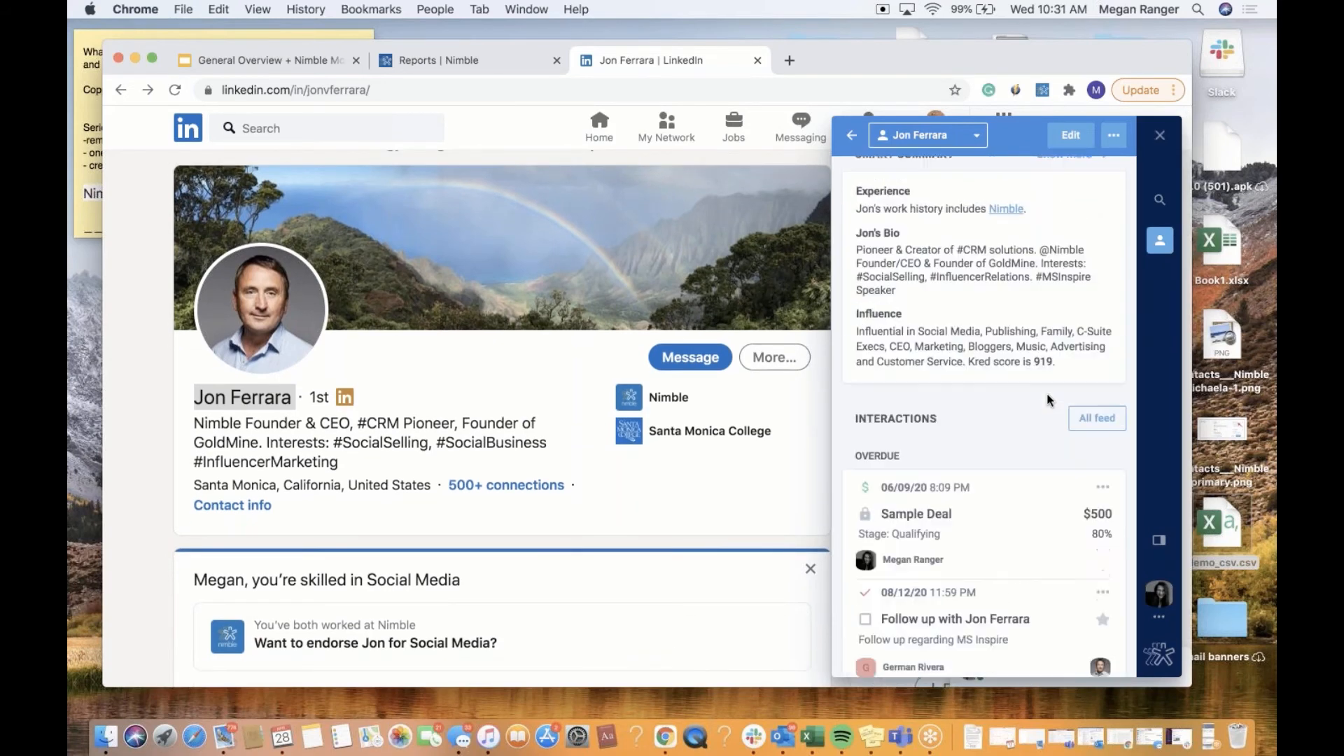
{"action": "scroll", "coordinate": [1048, 399], "scroll_direction": "up", "scroll_amount": 4}
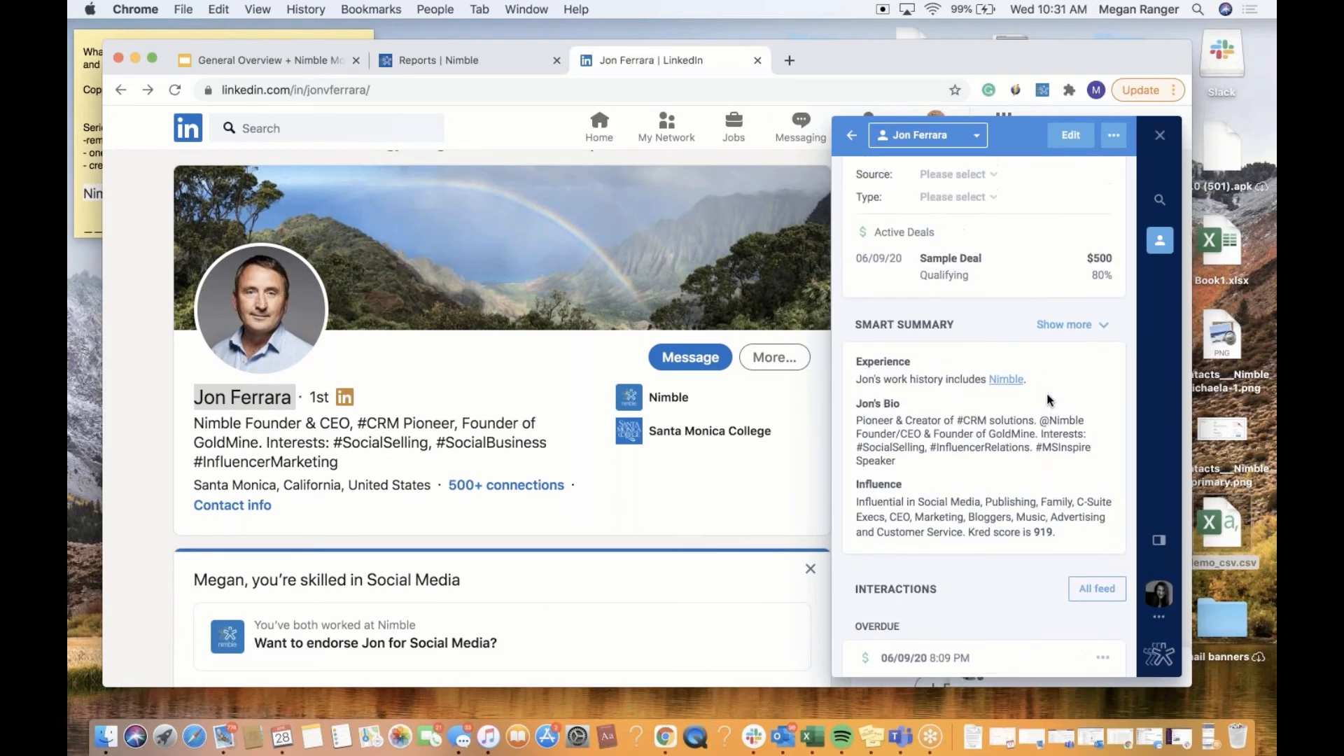
{"action": "scroll", "coordinate": [1048, 399], "scroll_direction": "up", "scroll_amount": 6}
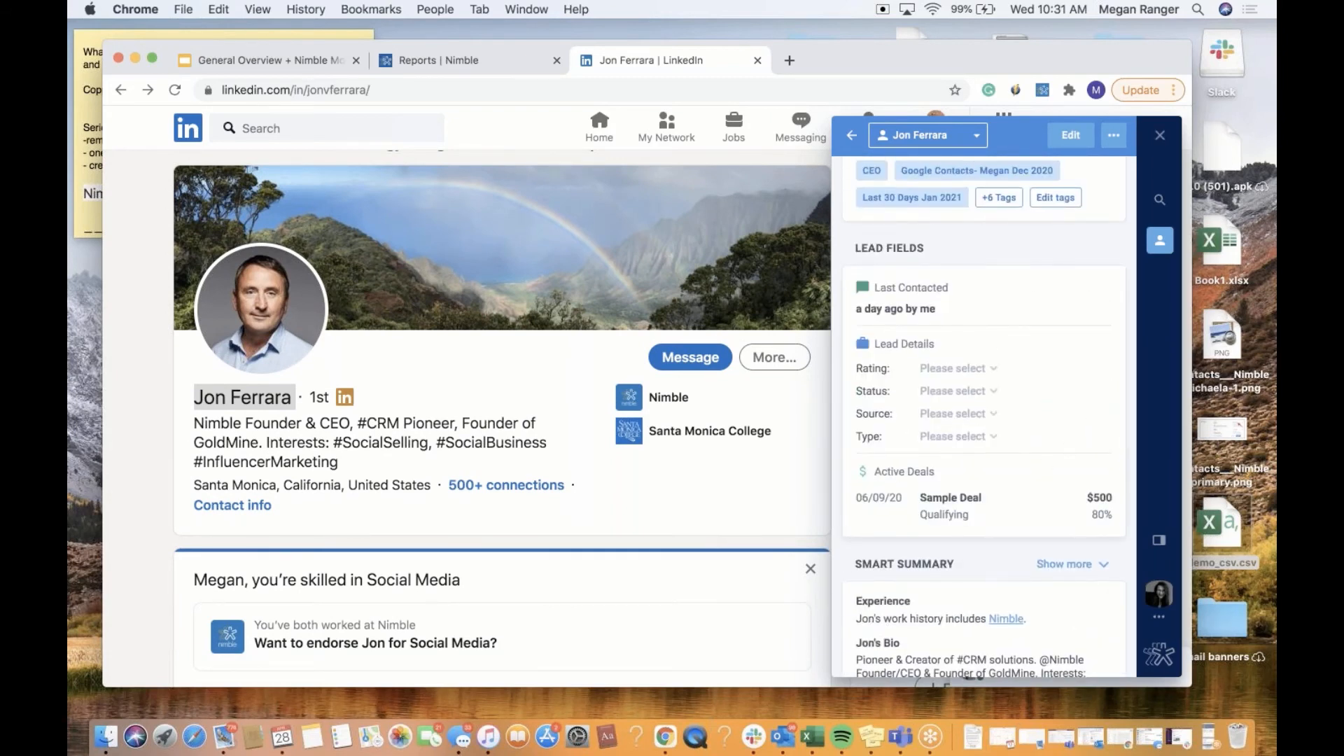
{"action": "scroll", "coordinate": [1042, 433], "scroll_direction": "up", "scroll_amount": 2}
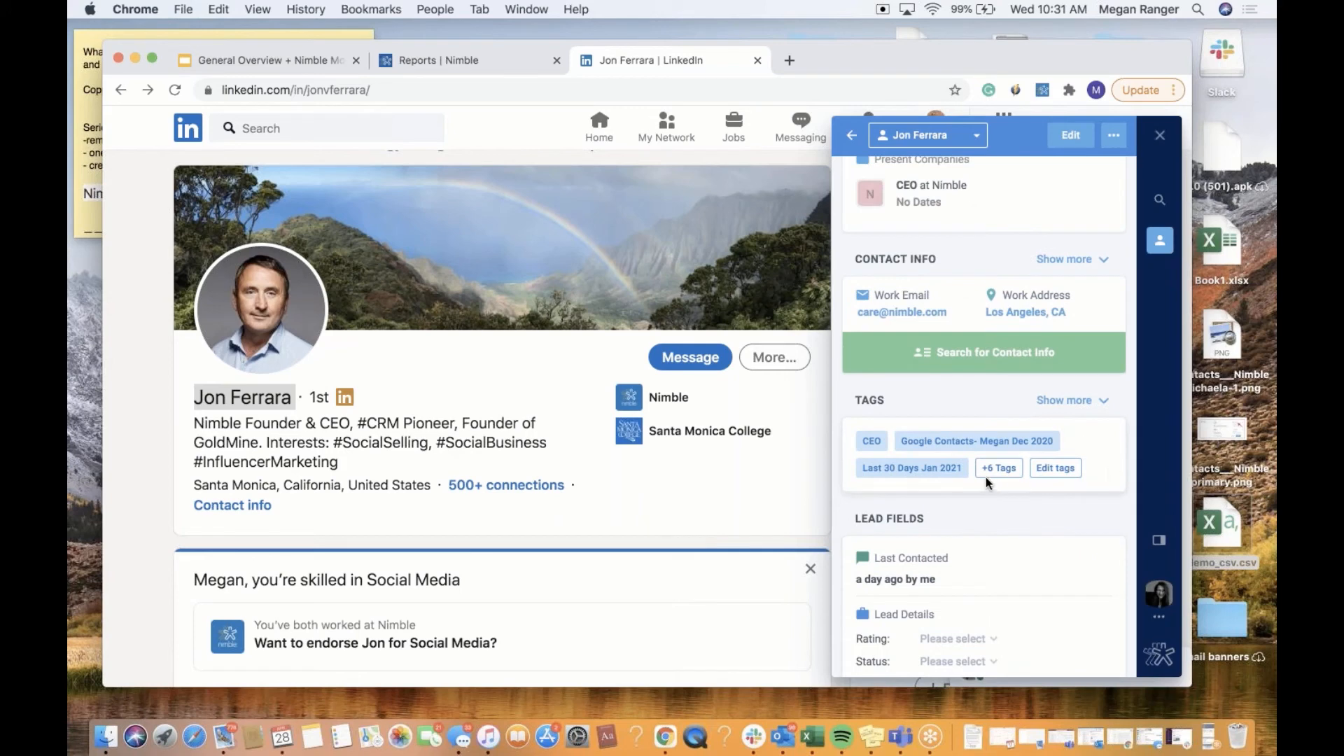
{"action": "scroll", "coordinate": [984, 413], "scroll_direction": "up", "scroll_amount": 8}
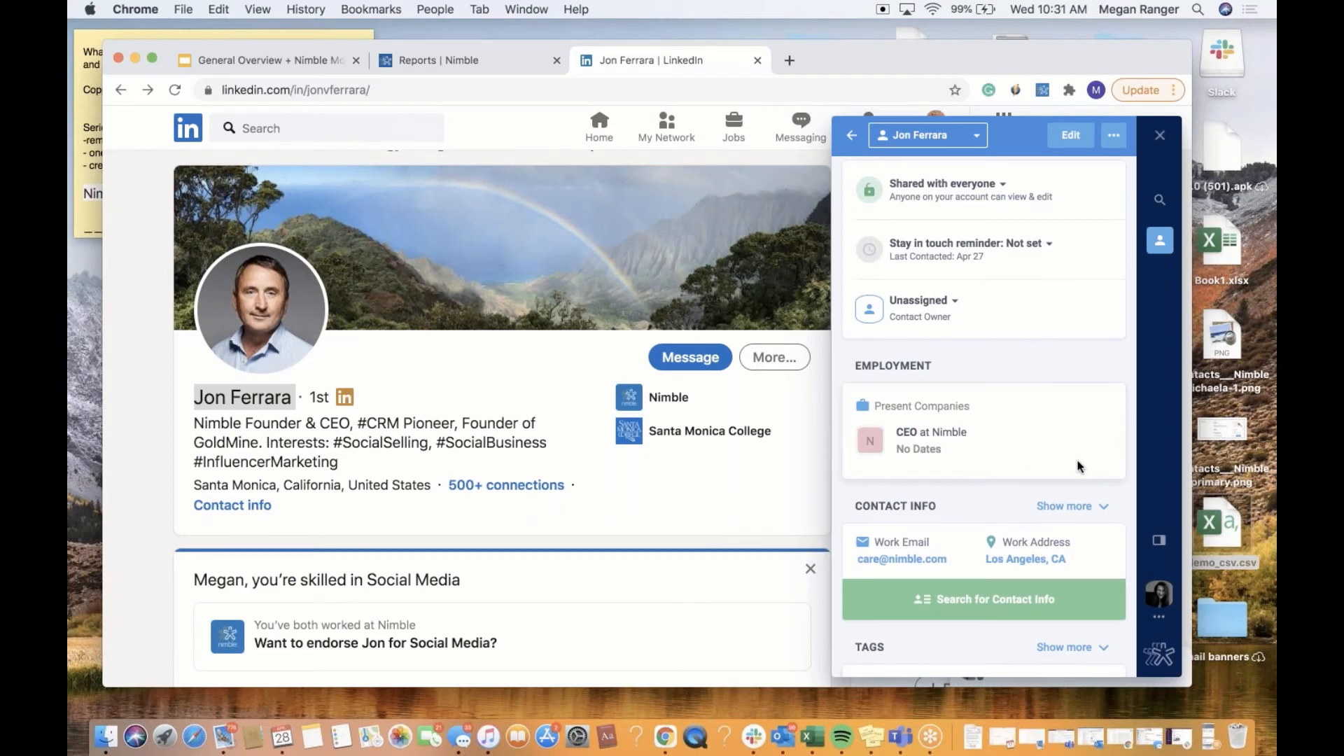
Load the Microsoft website in the current browser tab in place of the LinkedIn profile.
{"action": "left_click", "coordinate": [371, 90]}
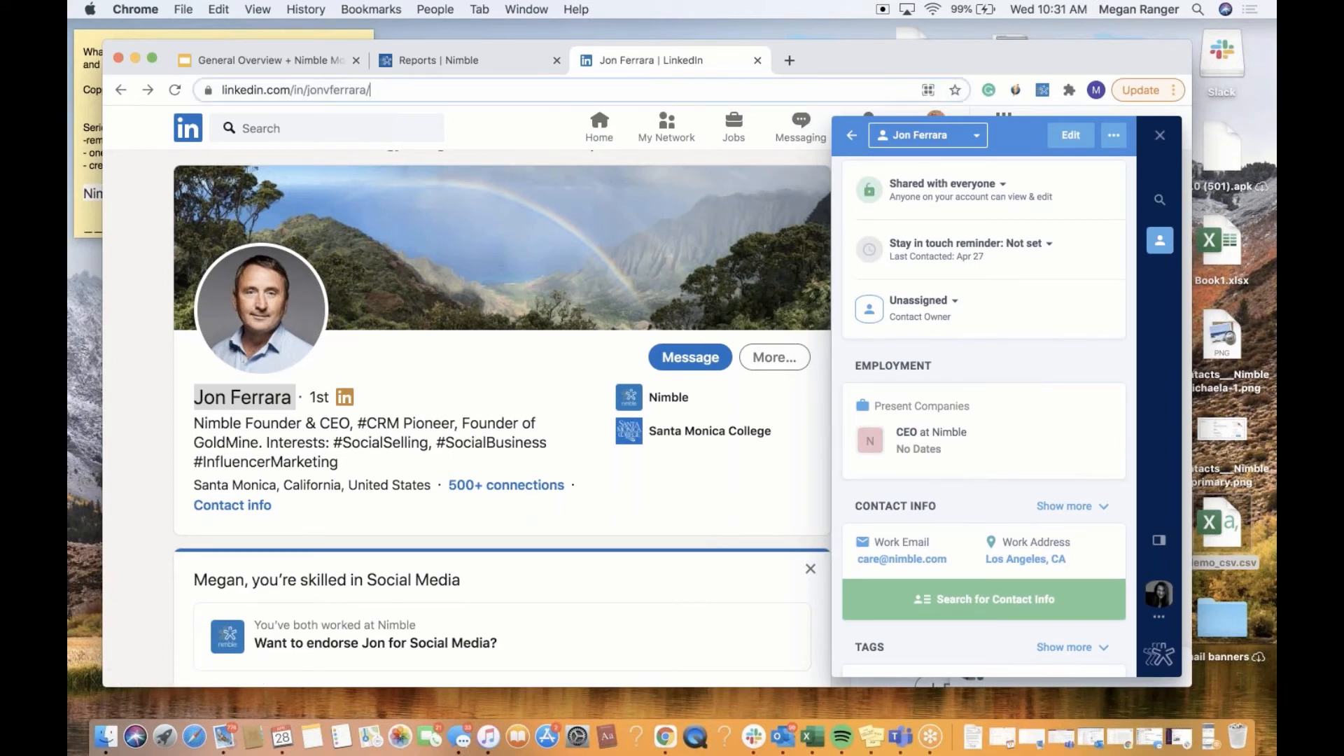
{"action": "key", "text": "super+a"}
{"action": "type", "text": "mi"}
{"action": "key", "text": "Return"}
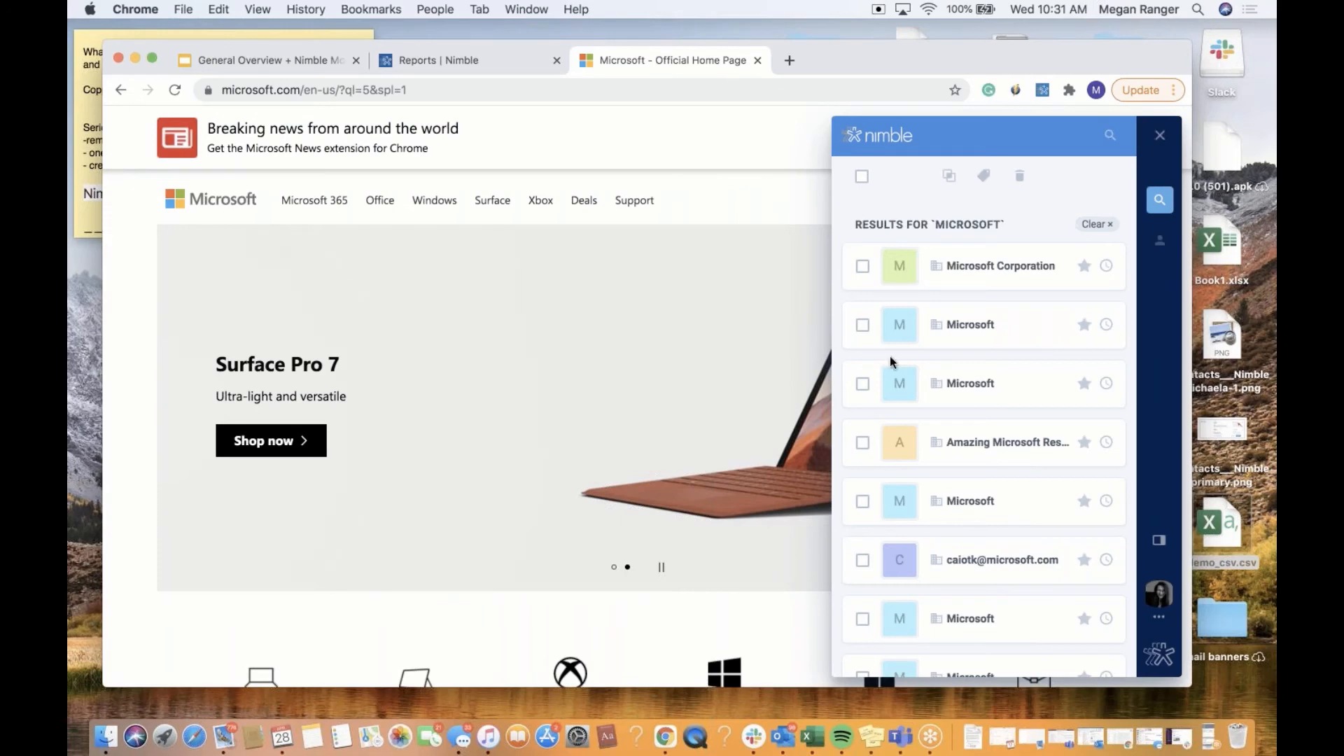
Review the extension's company matches for Microsoft and open the Microsoft Corporation record.
{"action": "scroll", "coordinate": [1027, 322], "scroll_direction": "down", "scroll_amount": 3}
{"action": "scroll", "coordinate": [1029, 322], "scroll_direction": "down", "scroll_amount": 12}
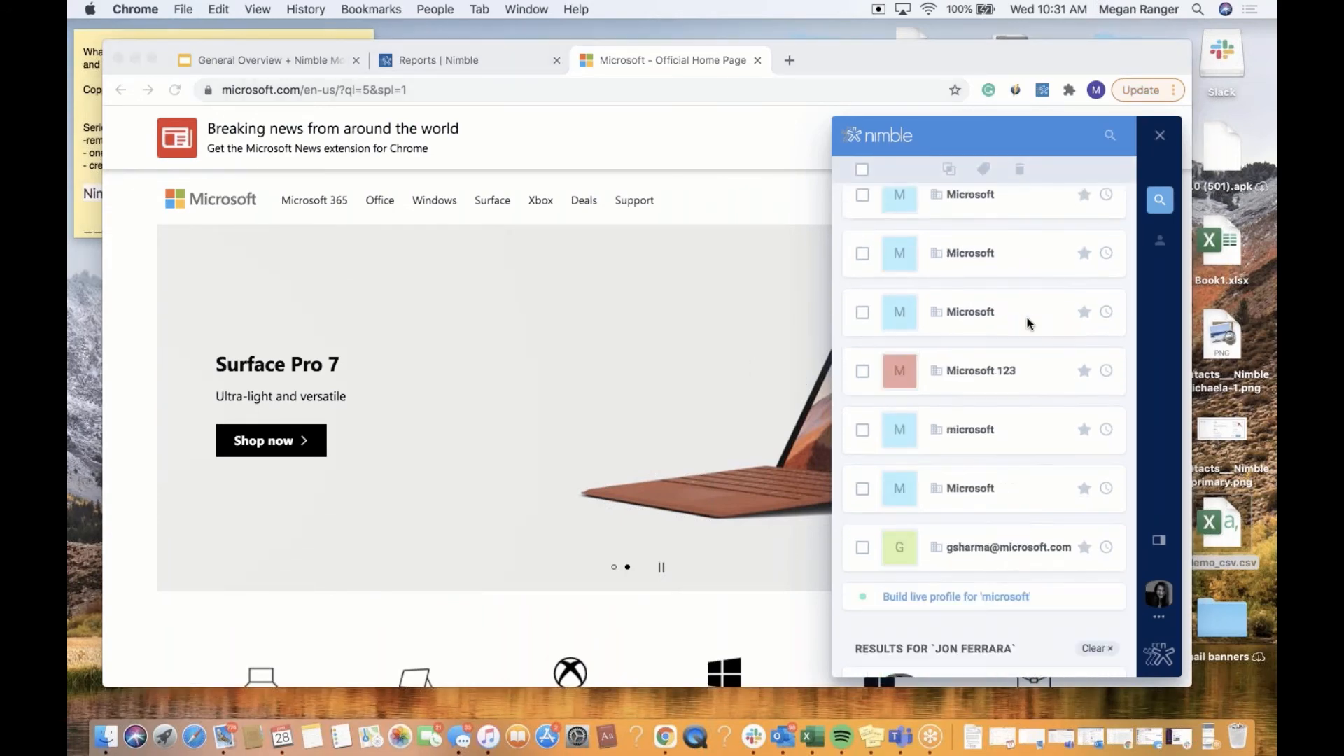
{"action": "scroll", "coordinate": [1026, 317], "scroll_direction": "up", "scroll_amount": 15}
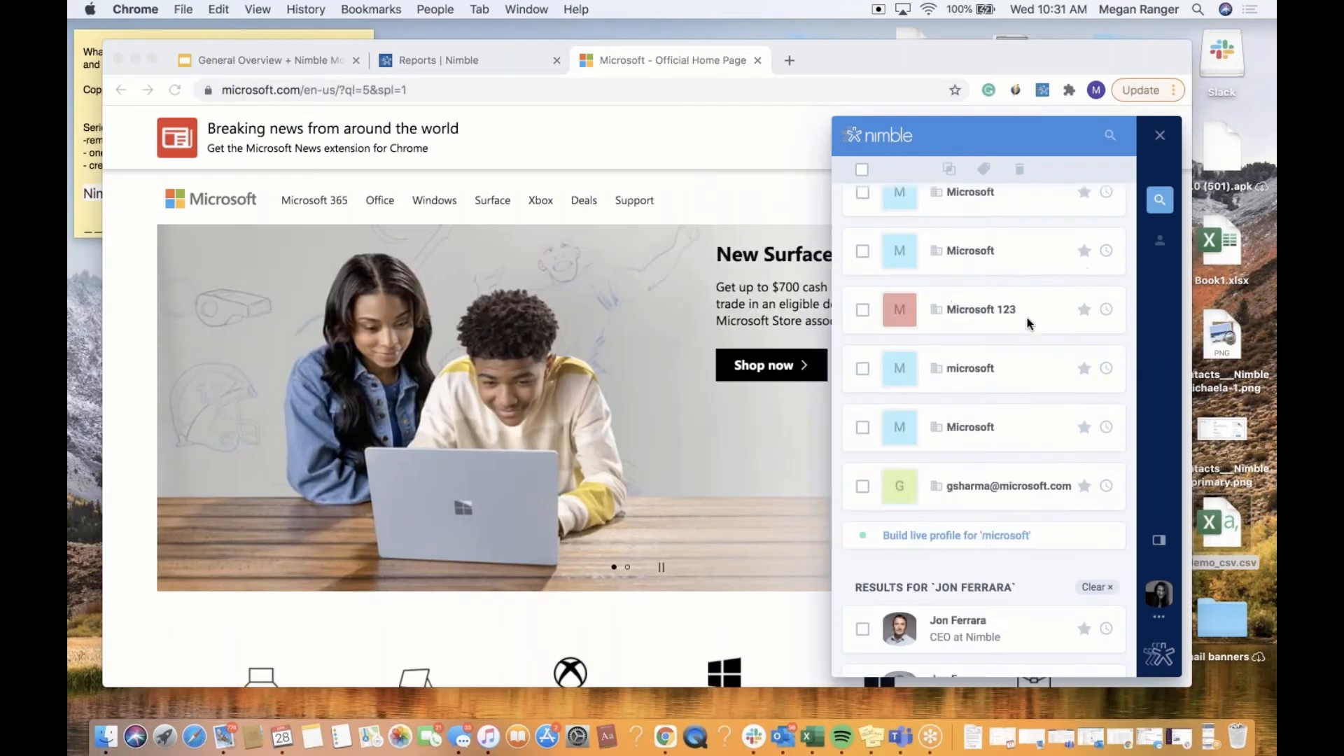
{"action": "left_click", "coordinate": [992, 267]}
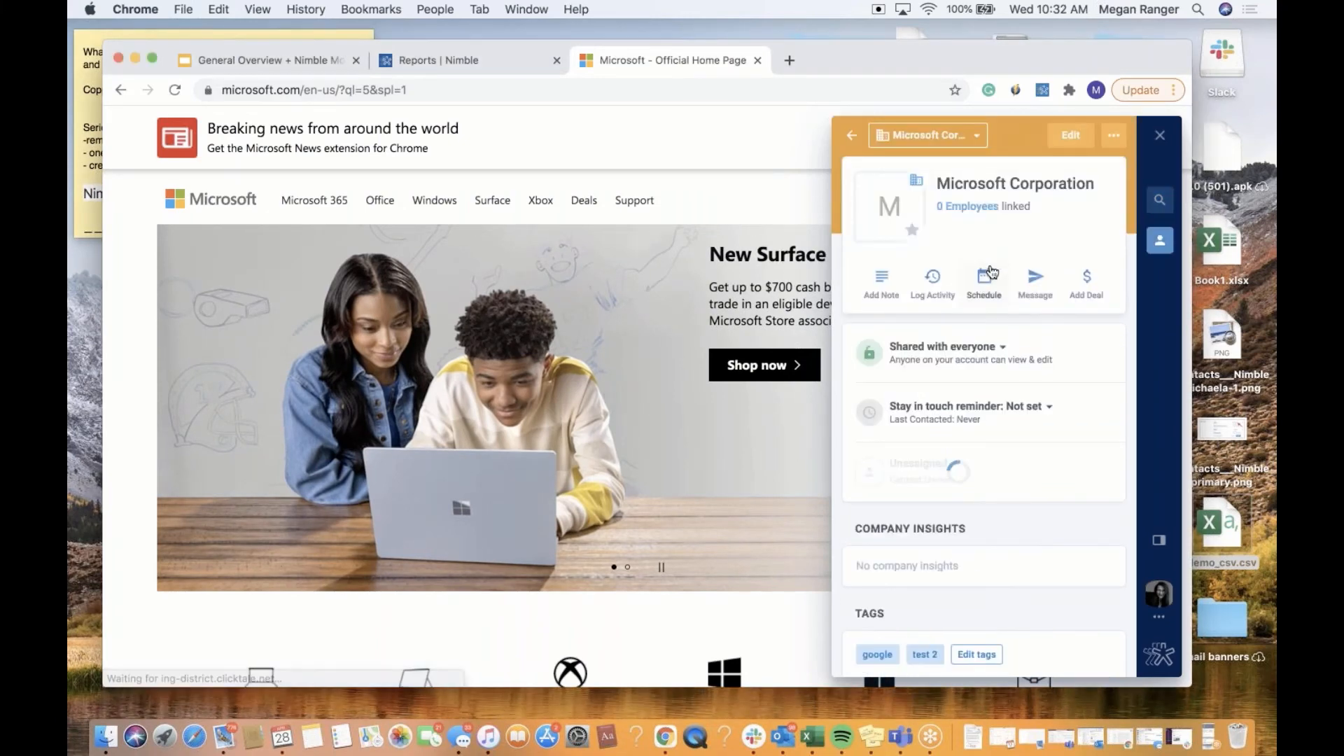
View the suggested Twitter profile for Microsoft Corporation, and close the Twitter and Microsoft browser tabs.
{"action": "scroll", "coordinate": [953, 553], "scroll_direction": "down", "scroll_amount": 3}
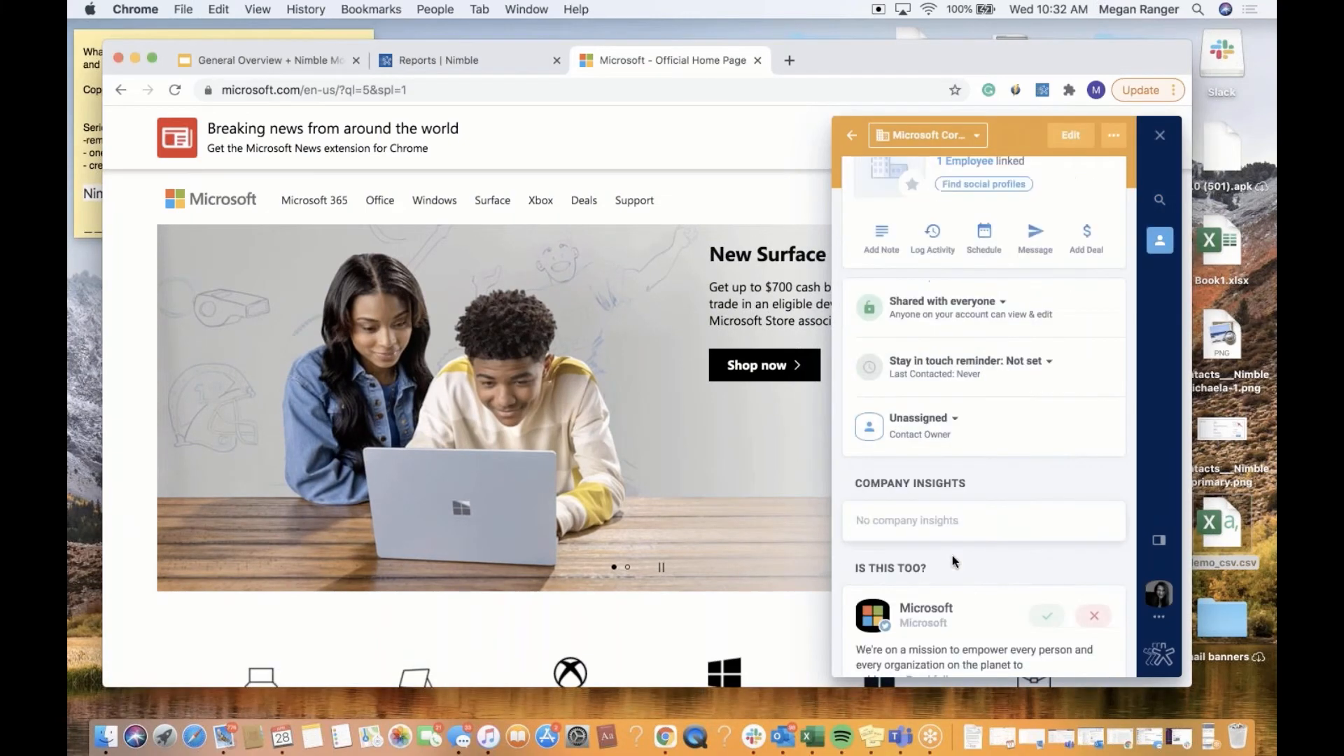
{"action": "left_click", "coordinate": [930, 558]}
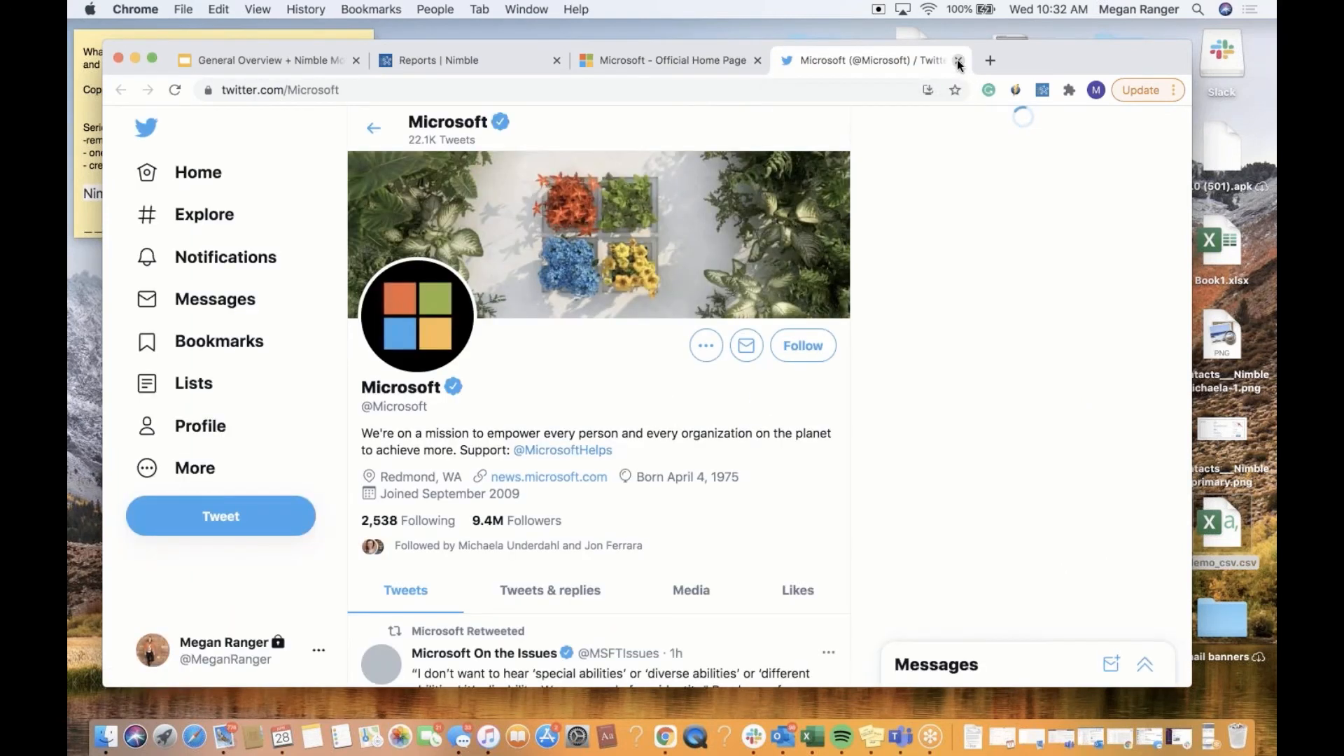
{"action": "left_click", "coordinate": [959, 61]}
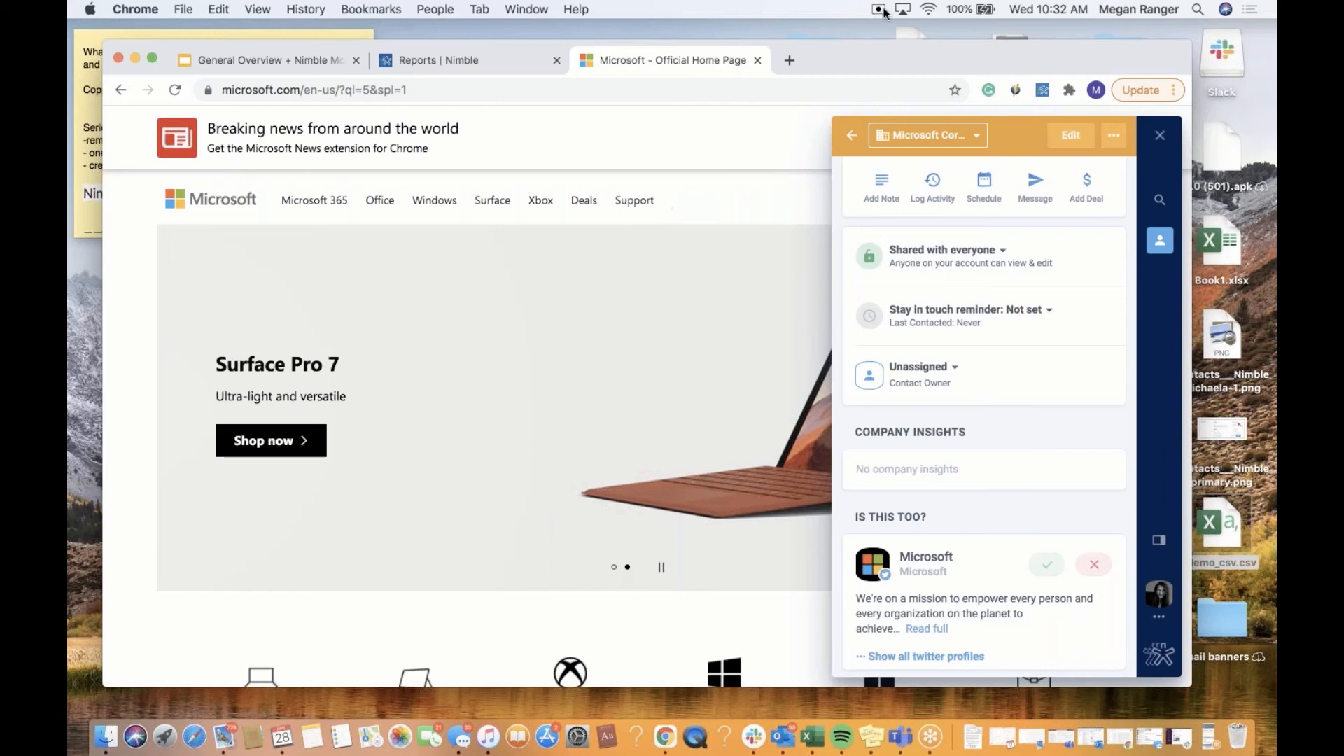
{"action": "left_click", "coordinate": [756, 60]}
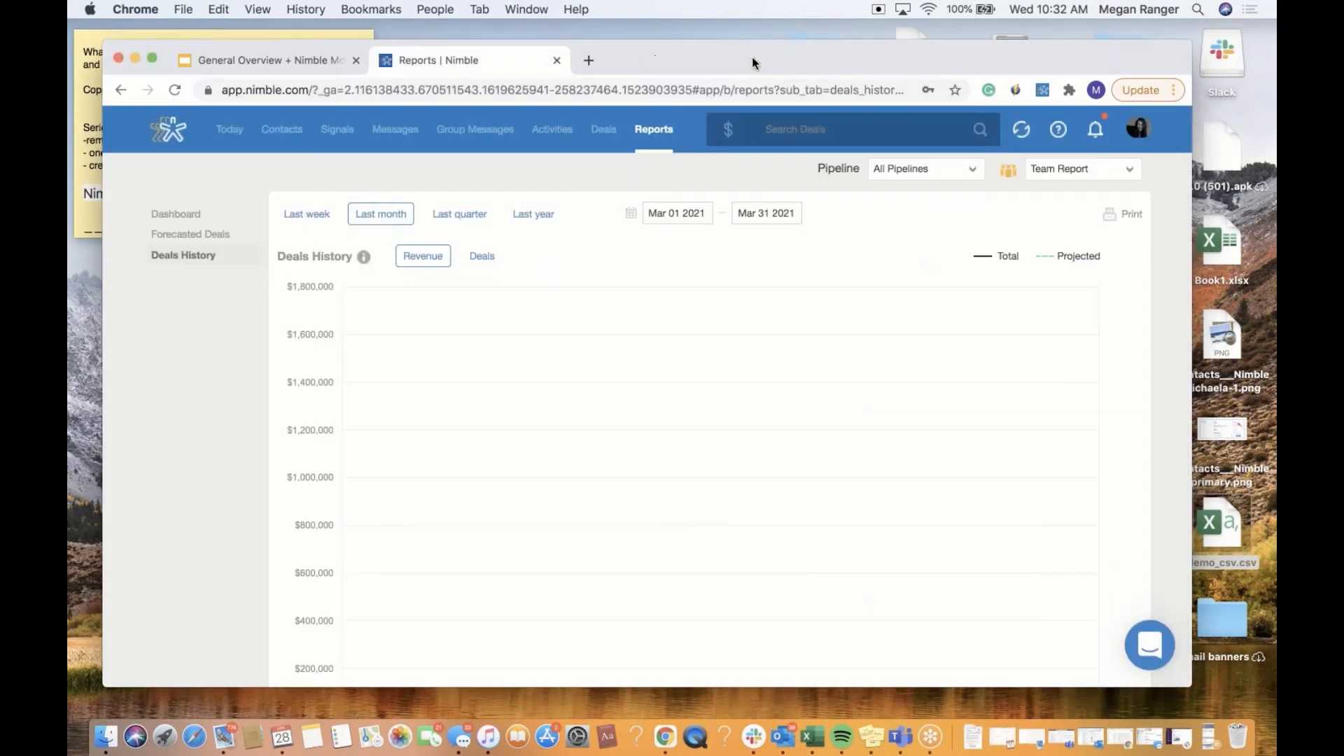
Switch to Outlook, examine the selected email sender's details in the Nimble Contacts add-in, and close the Outlook window.
{"action": "left_click", "coordinate": [785, 738]}
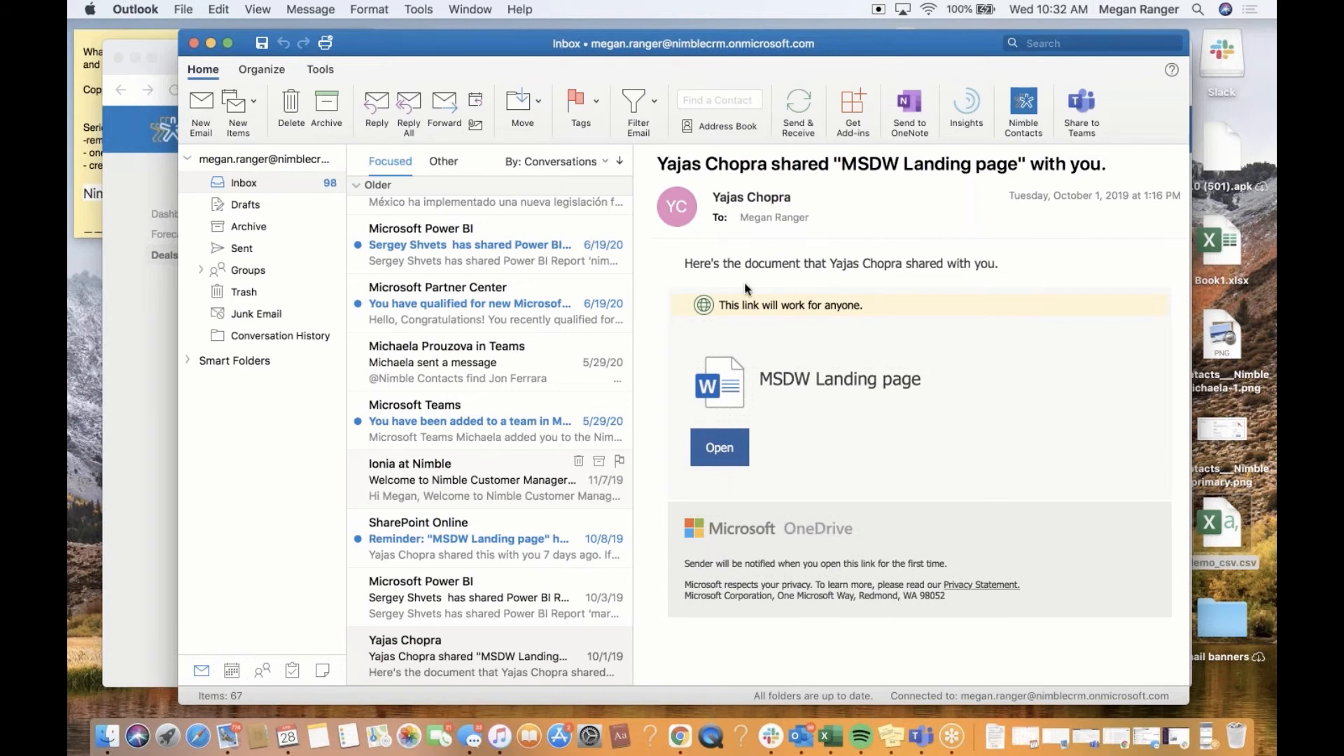
{"action": "left_click", "coordinate": [1027, 111]}
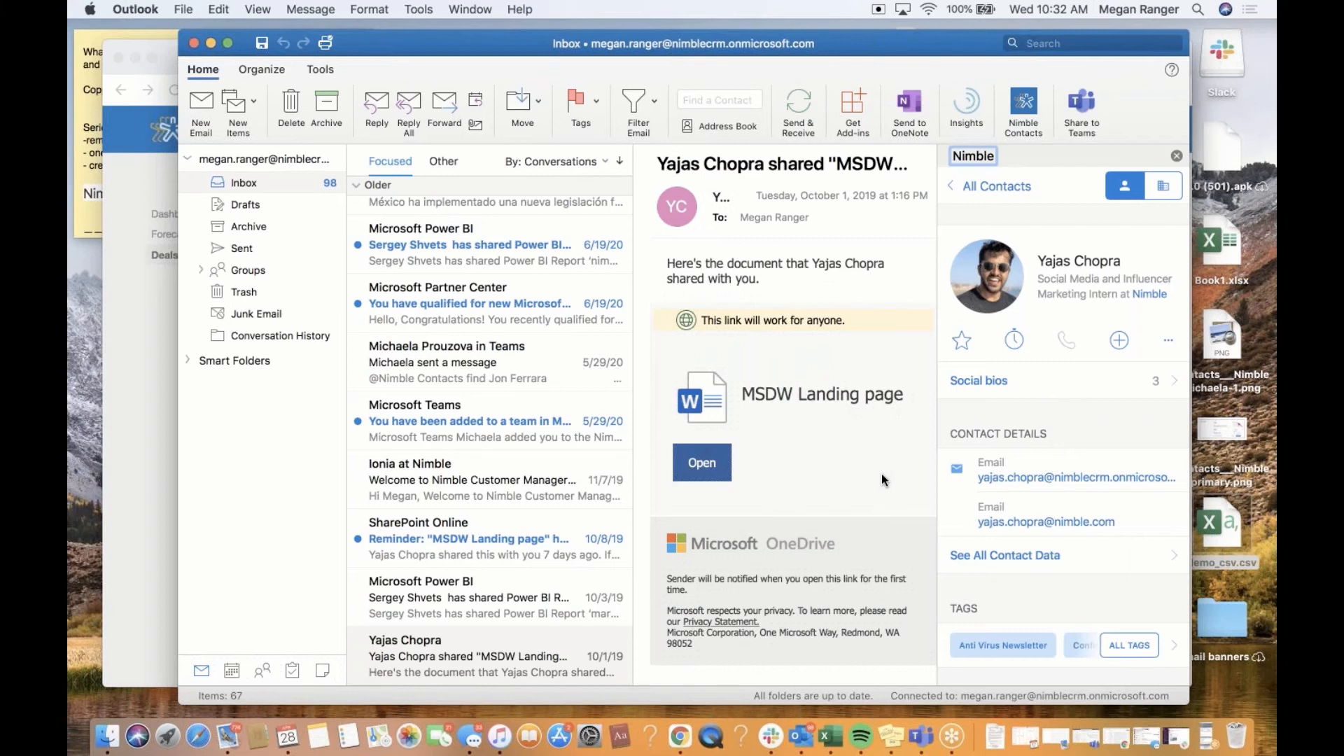
{"action": "scroll", "coordinate": [1162, 558], "scroll_direction": "down", "scroll_amount": 5}
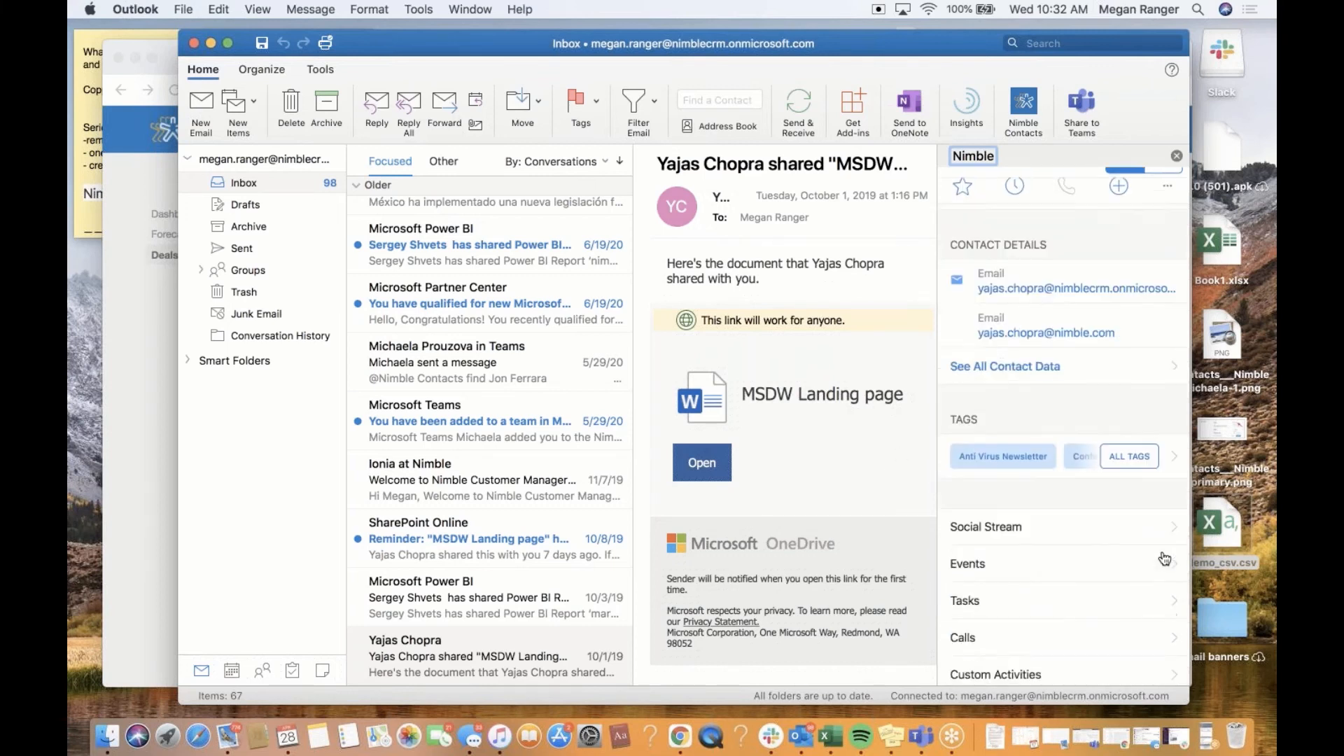
{"action": "scroll", "coordinate": [1164, 558], "scroll_direction": "down", "scroll_amount": 3}
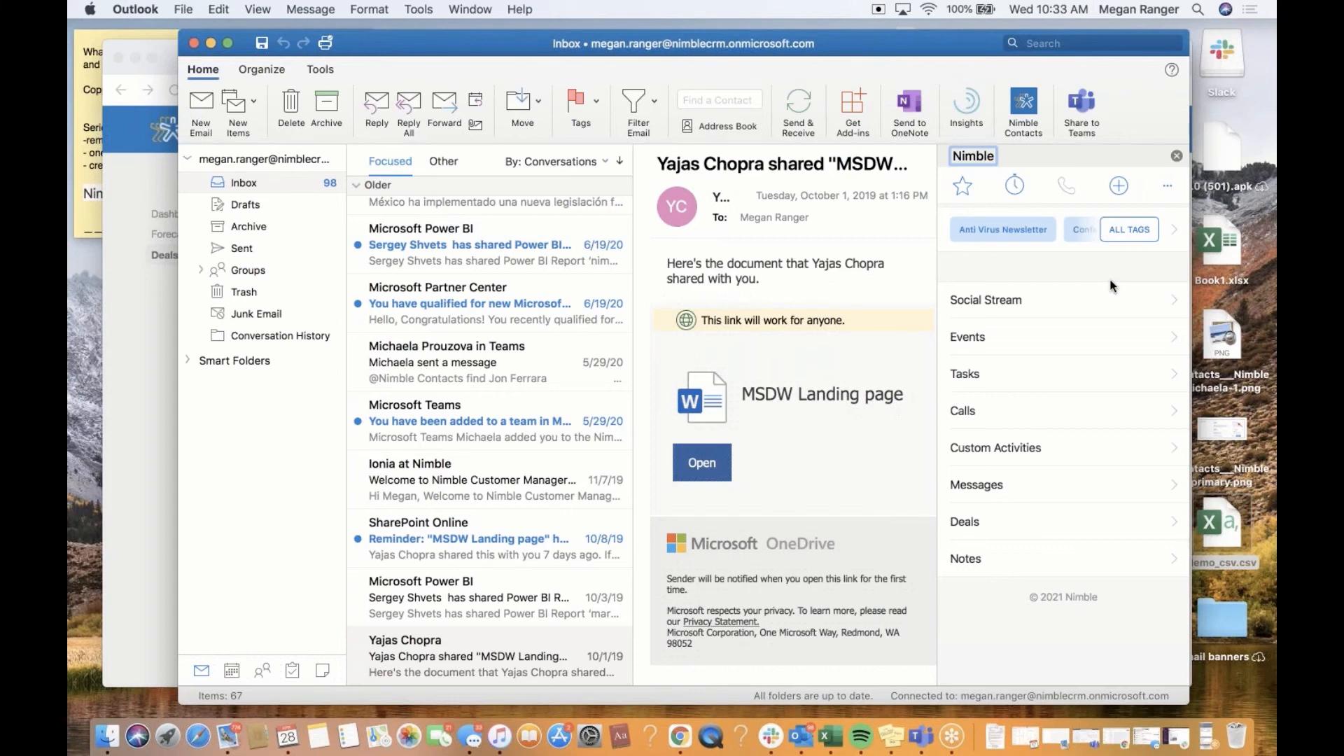
{"action": "left_click", "coordinate": [194, 45]}
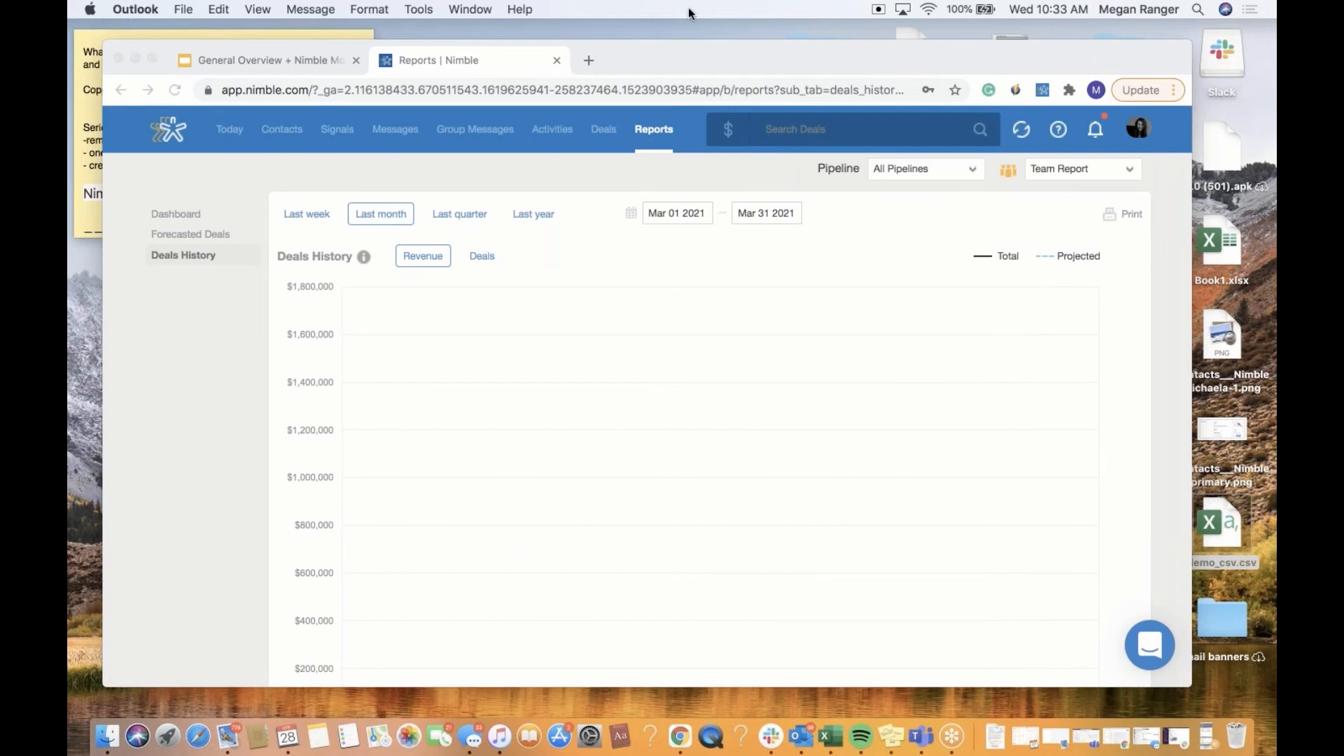
Open gmail.com in a new browser tab and view the "[Last Call] 6 Ways Wiley Uses Community" email alongside the Nimble sidebar.
{"action": "left_click", "coordinate": [589, 61]}
{"action": "type", "text": "gmail.com"}
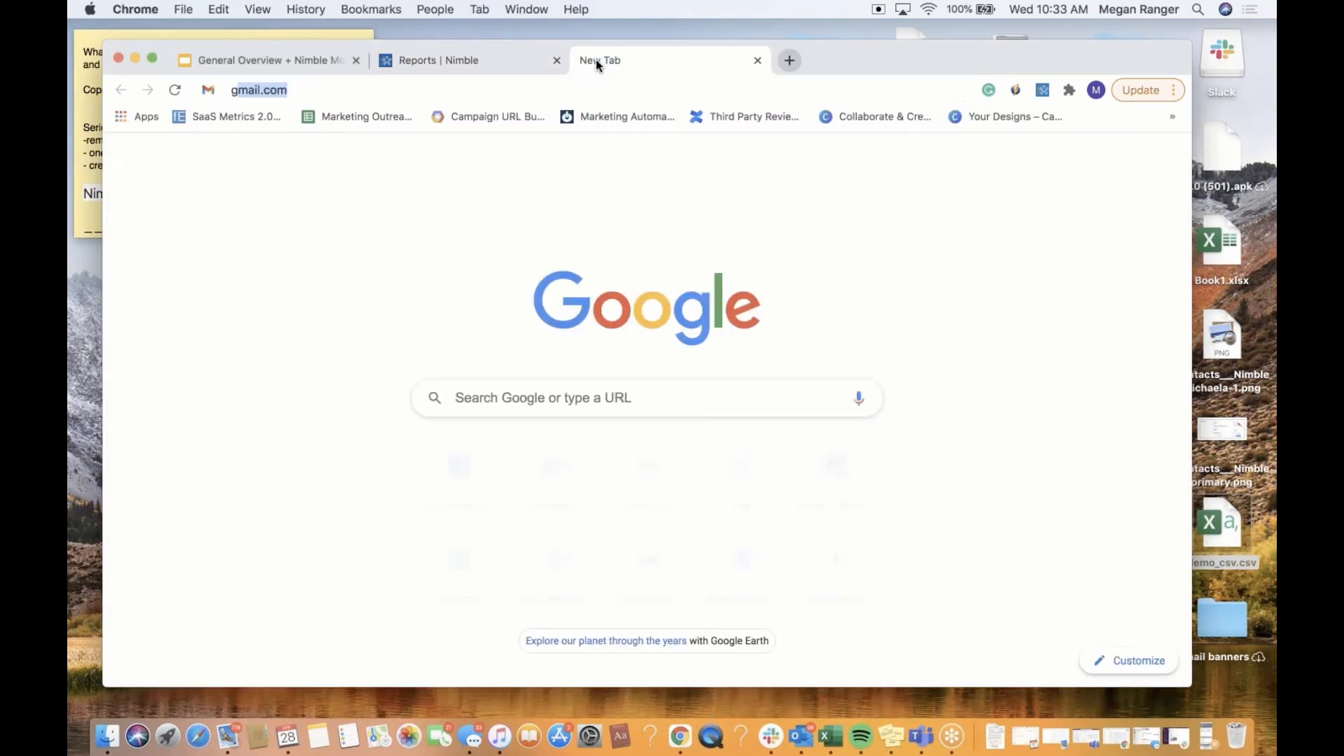
{"action": "key", "text": "Return"}
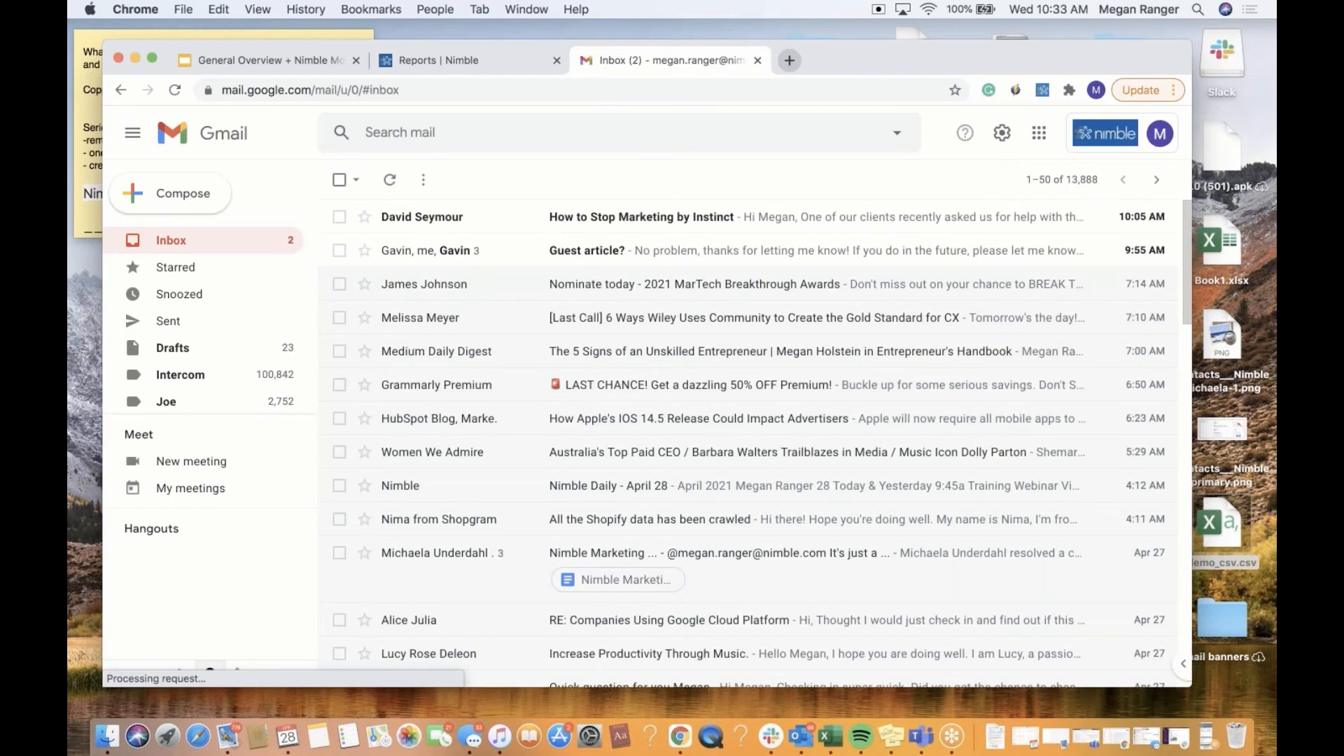
{"action": "left_click", "coordinate": [654, 317]}
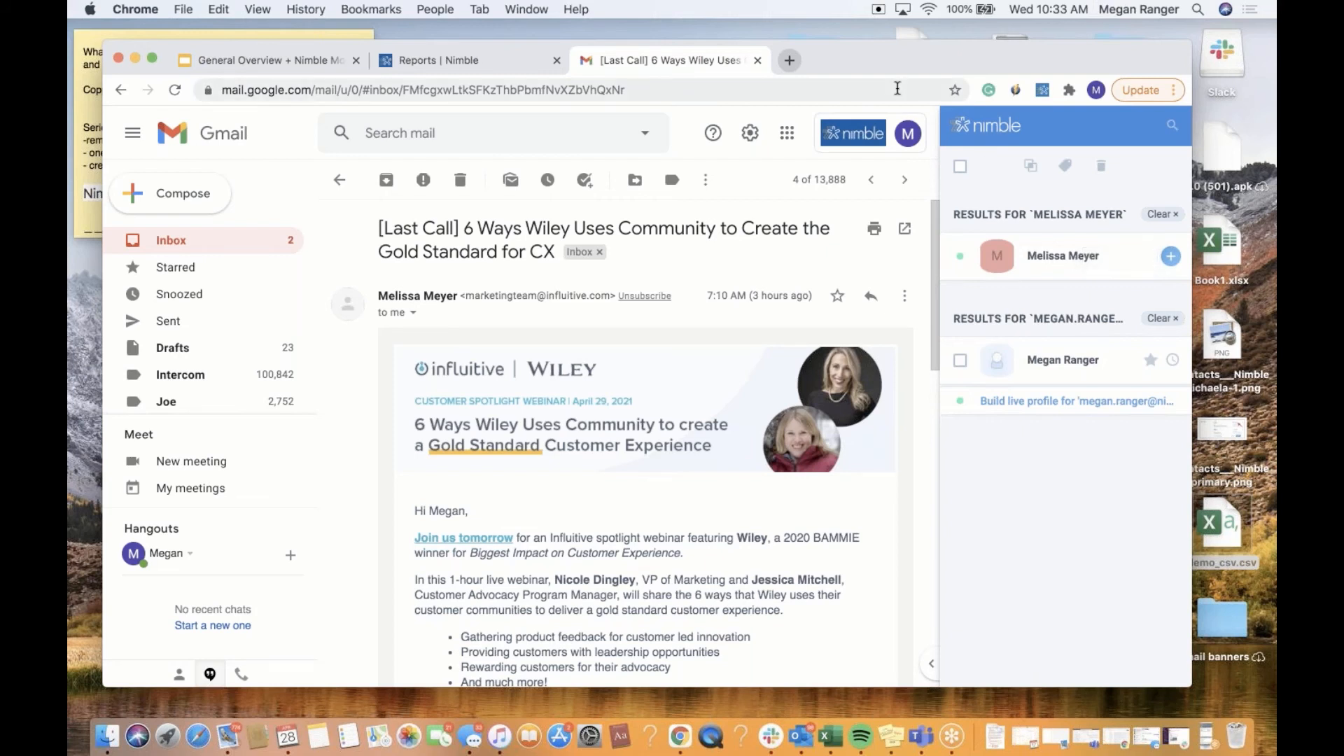
Close the Gmail and Nimble Reports tabs, and present the overview slides up to the "Next Training Webinars" slide.
{"action": "left_click", "coordinate": [757, 61]}
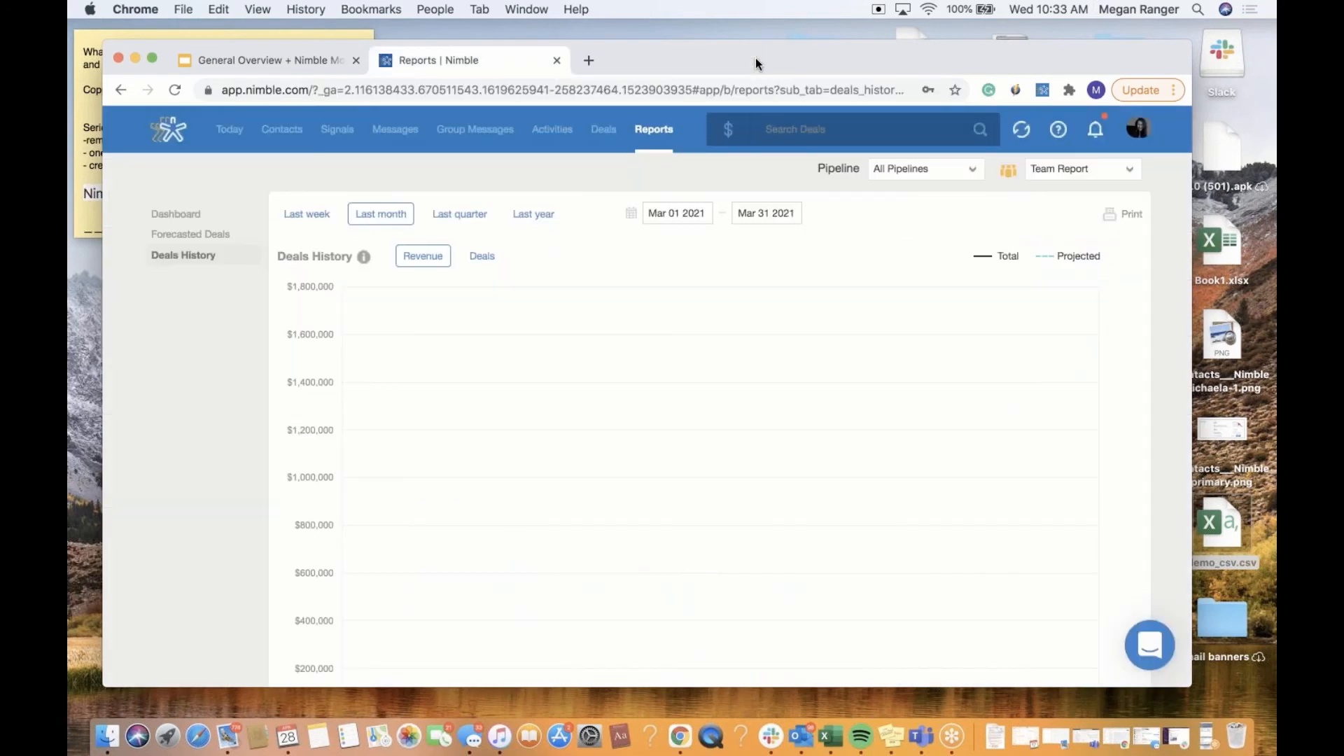
{"action": "left_click", "coordinate": [557, 61]}
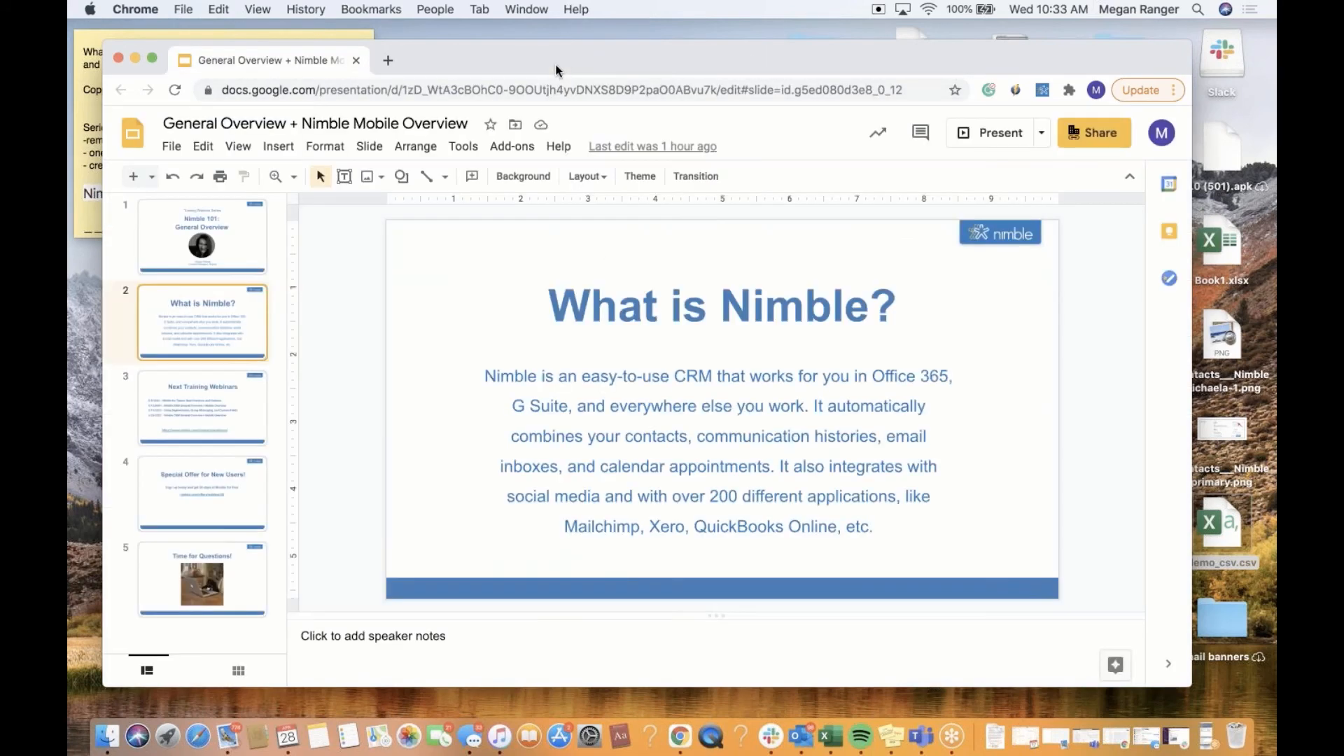
{"action": "left_click", "coordinate": [998, 139]}
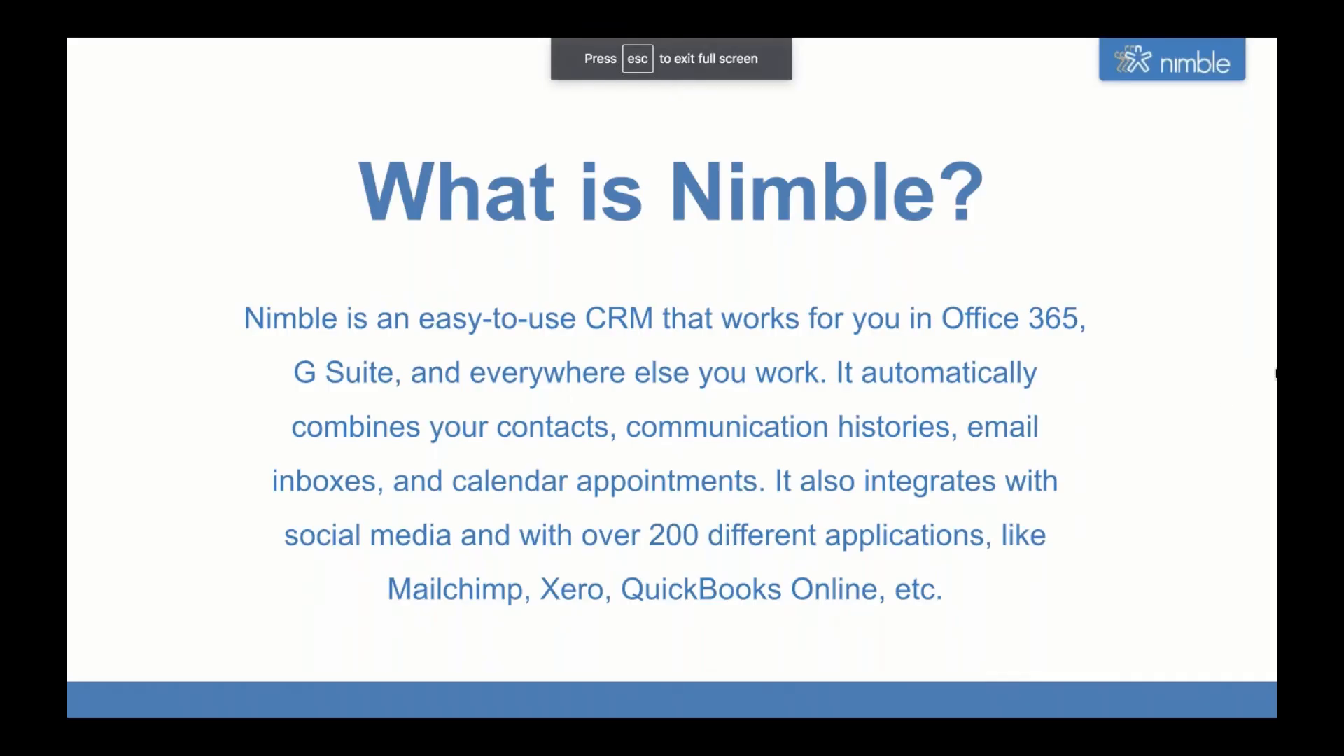
{"action": "left_click", "coordinate": [1227, 369]}
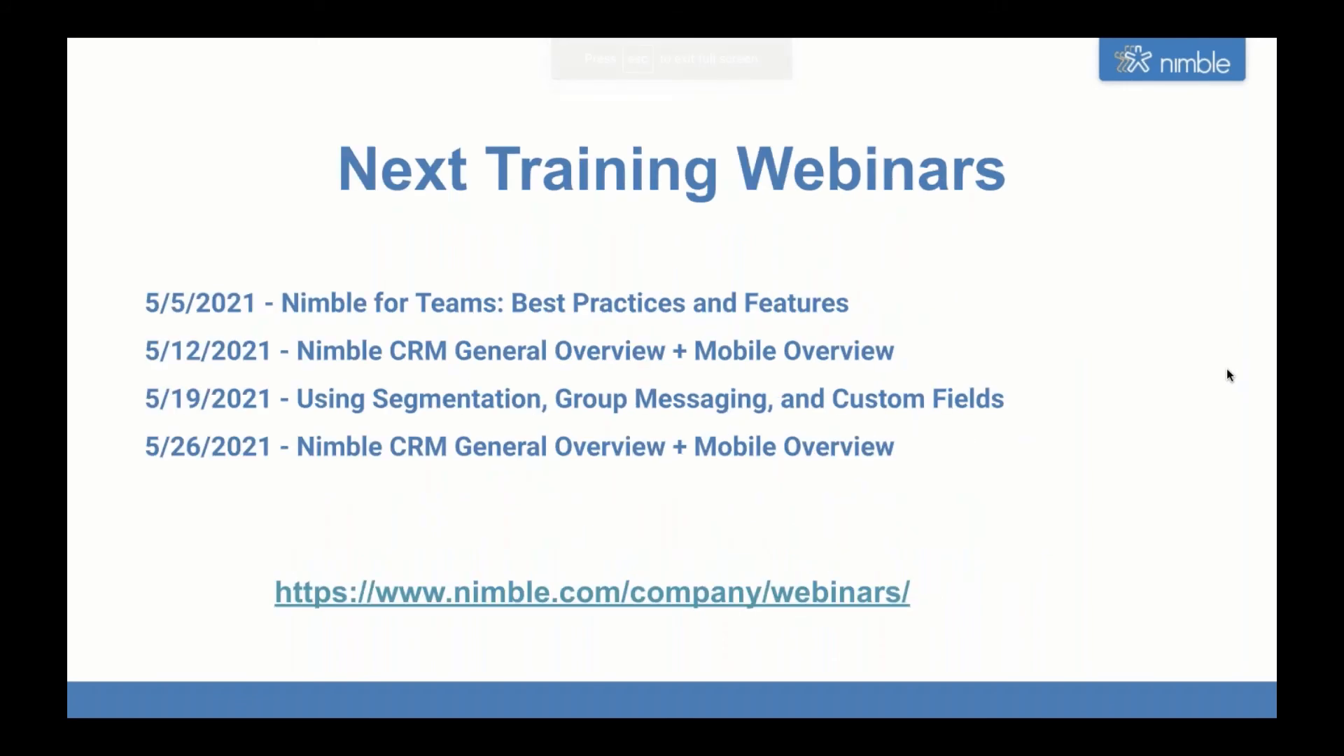